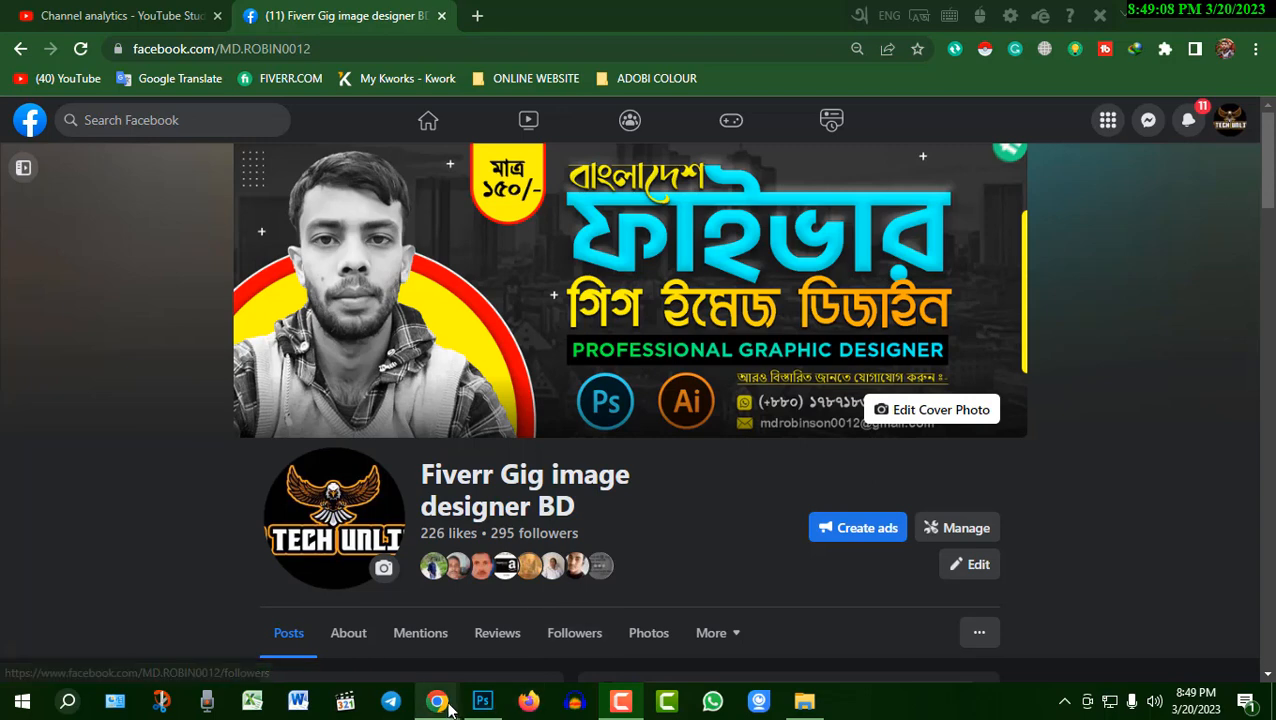
Step: Switch to Photoshop and create a new 1280 x 769 px document at 300 pixels/inch in RGB Color with a white background
left_click(112, 14)
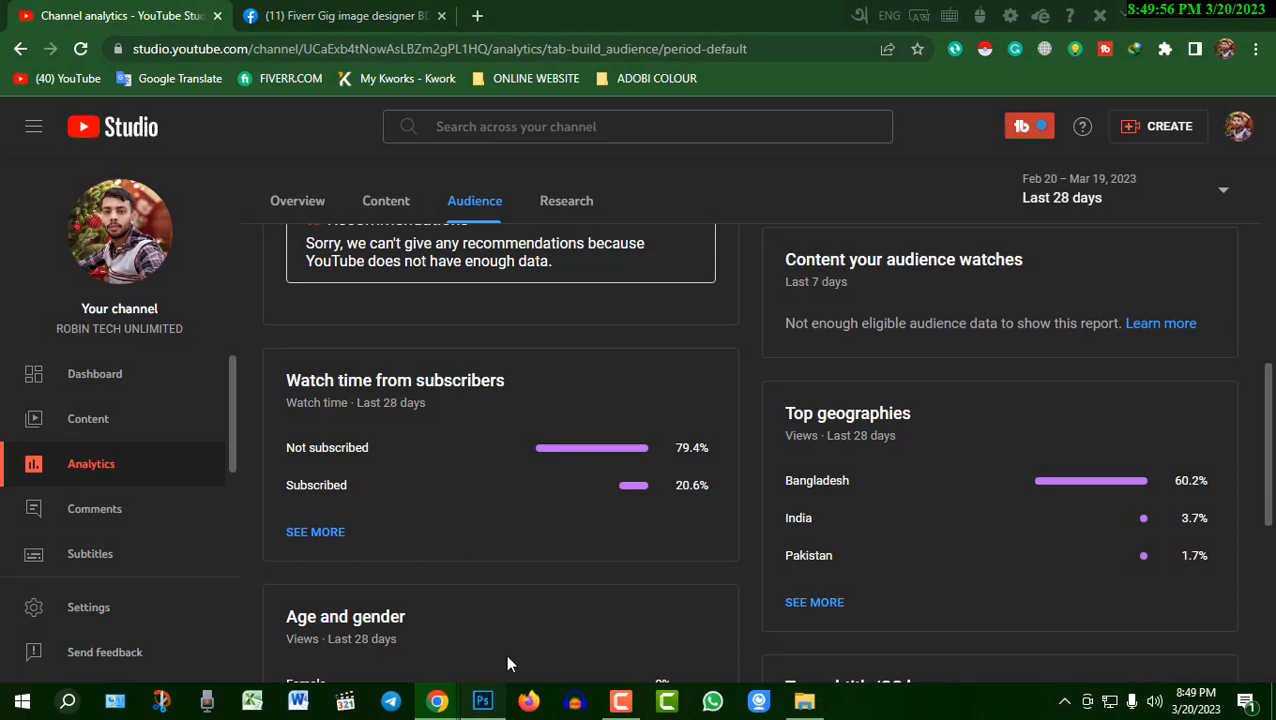
left_click(482, 701)
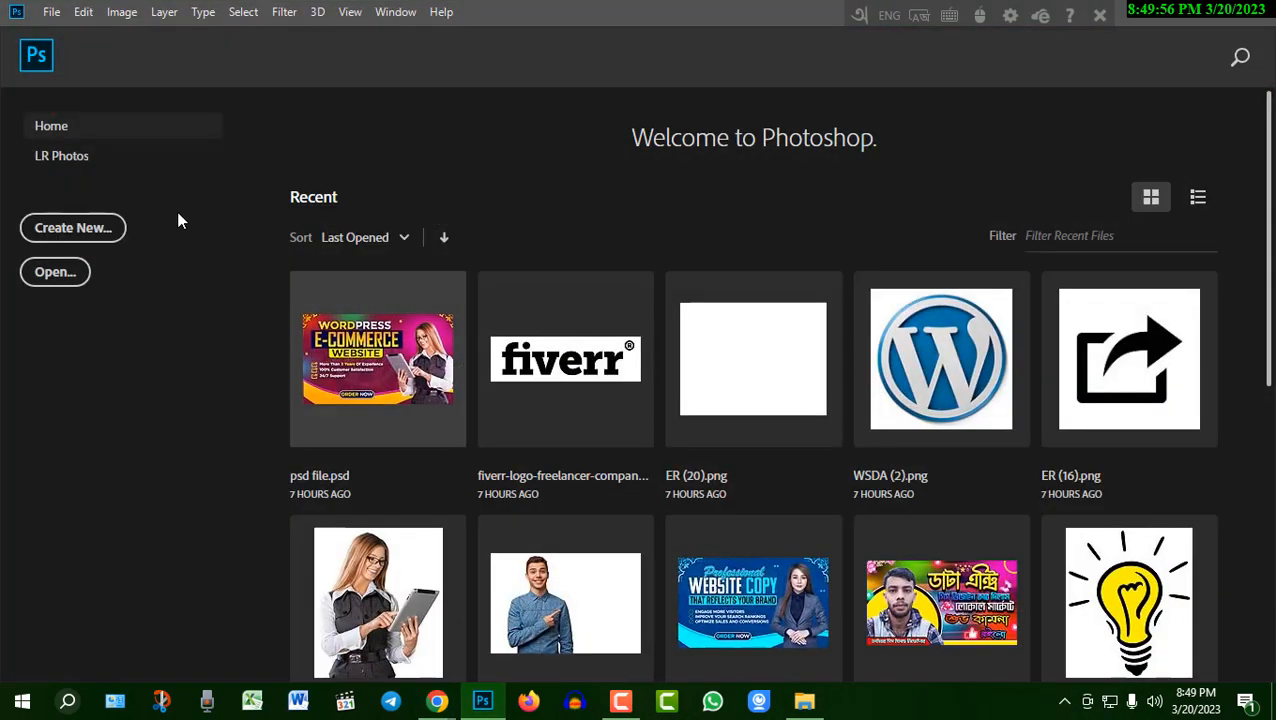
left_click(97, 240)
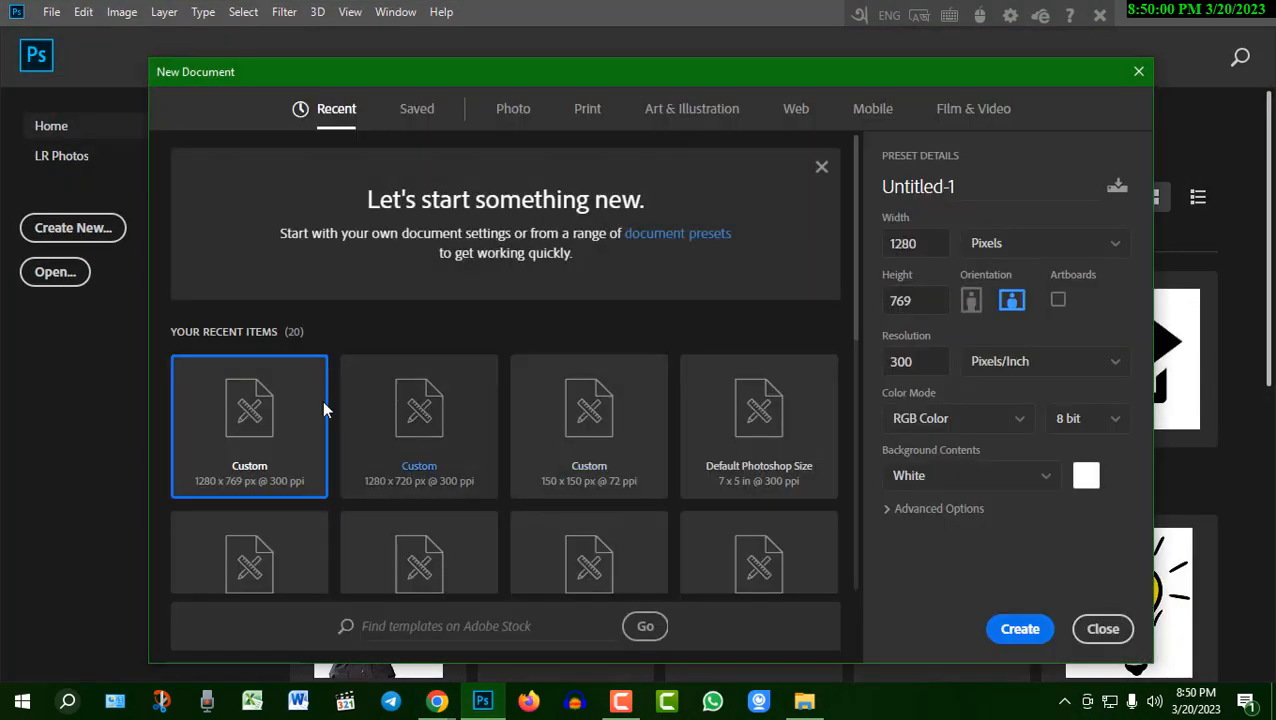
double_click(912, 248)
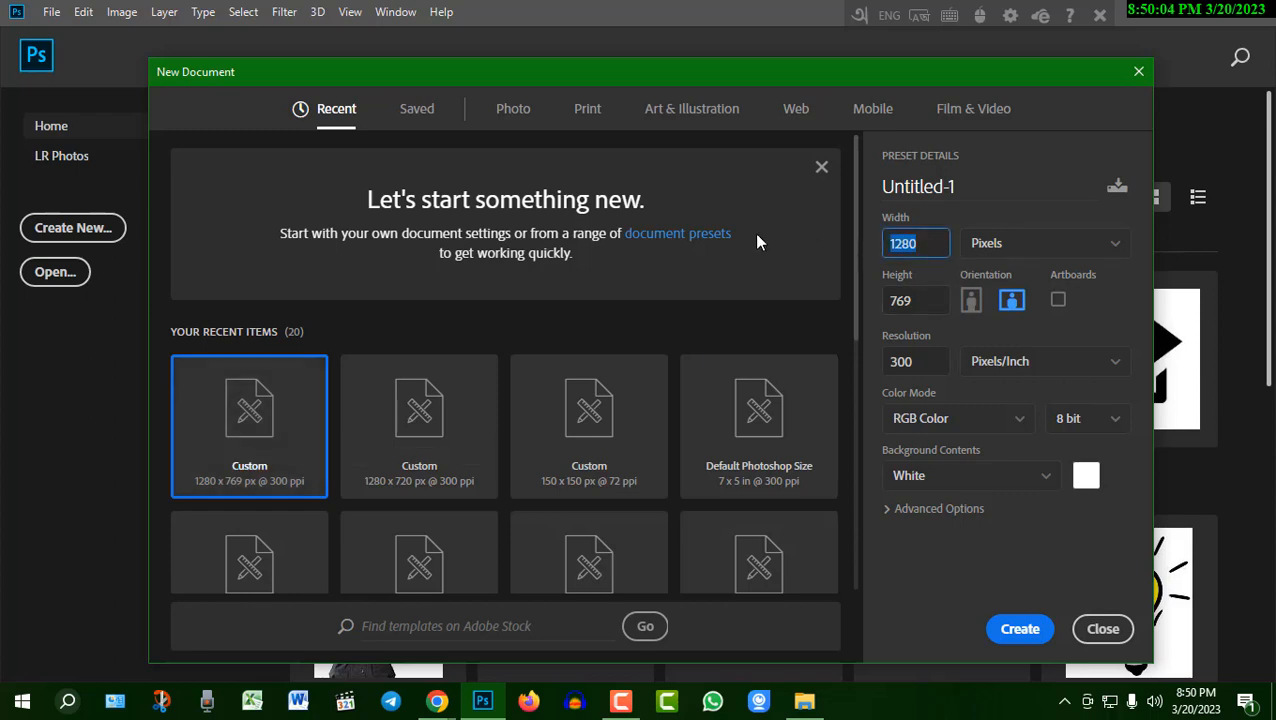
double_click(928, 300)
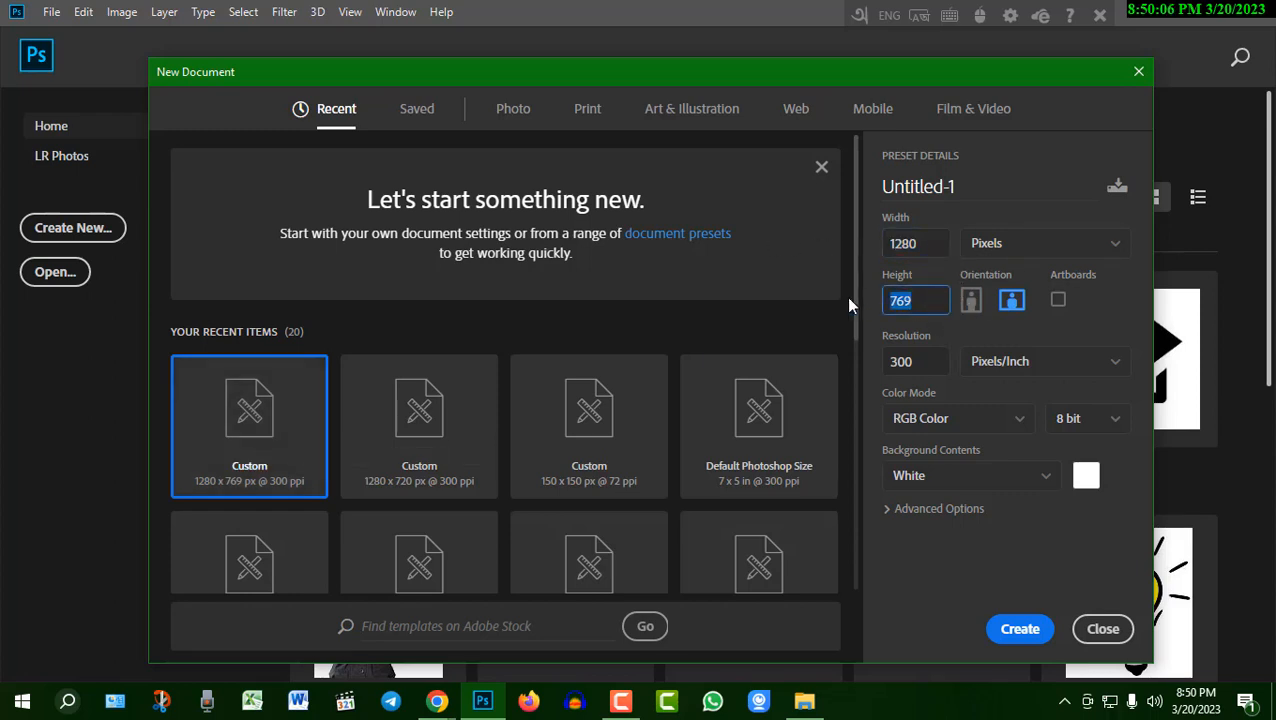
left_click(1018, 630)
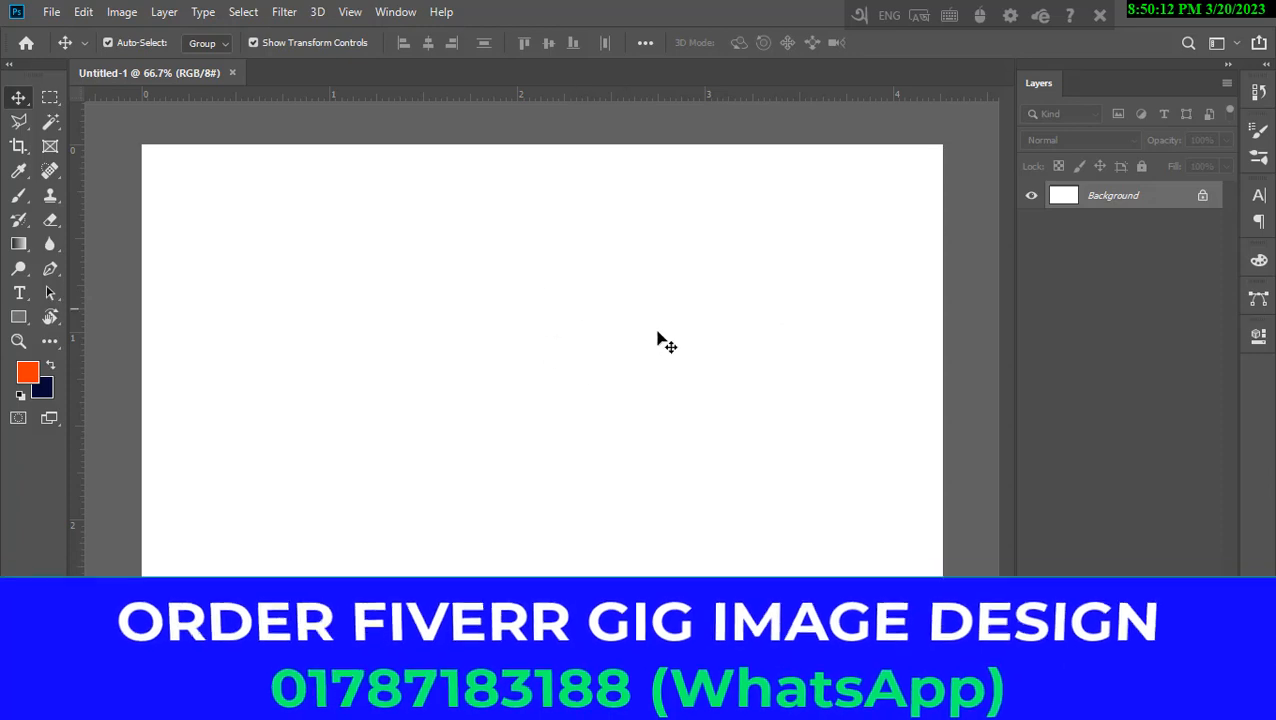
Step: Add a new layer and draw an orange rectangle of about 1285 x 771 px covering the whole canvas
left_click(1183, 674)
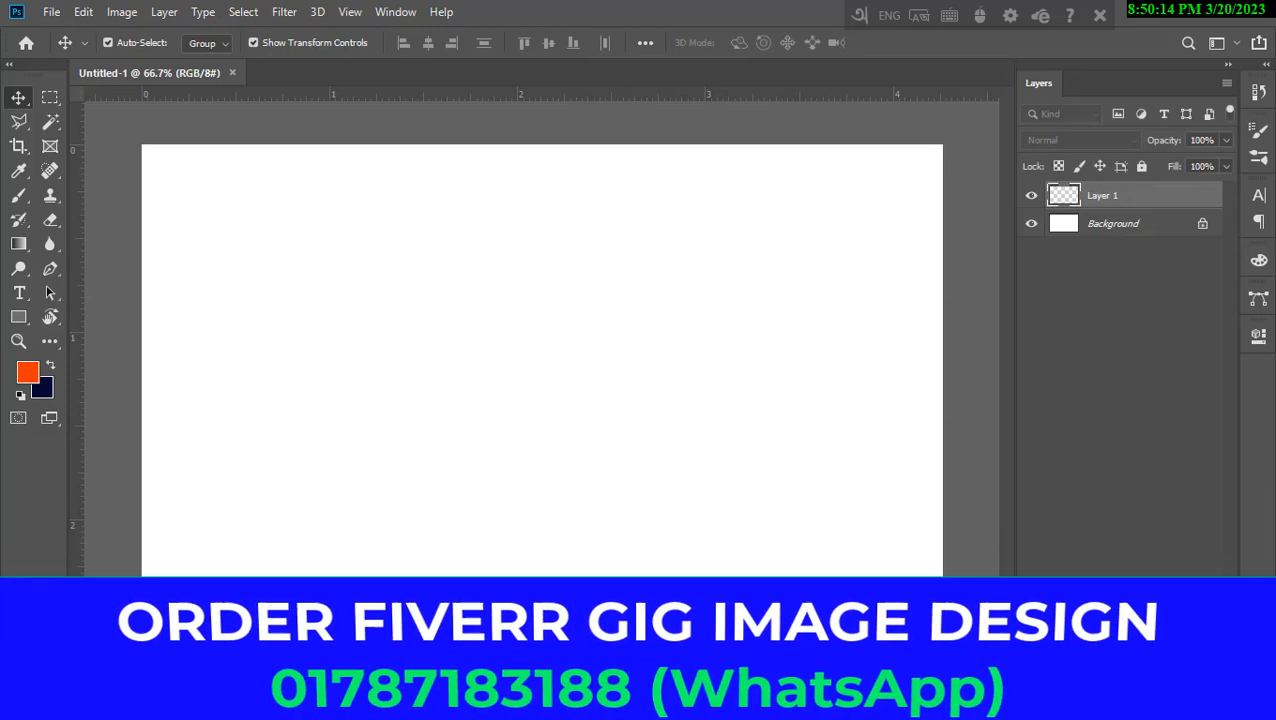
left_click(20, 317)
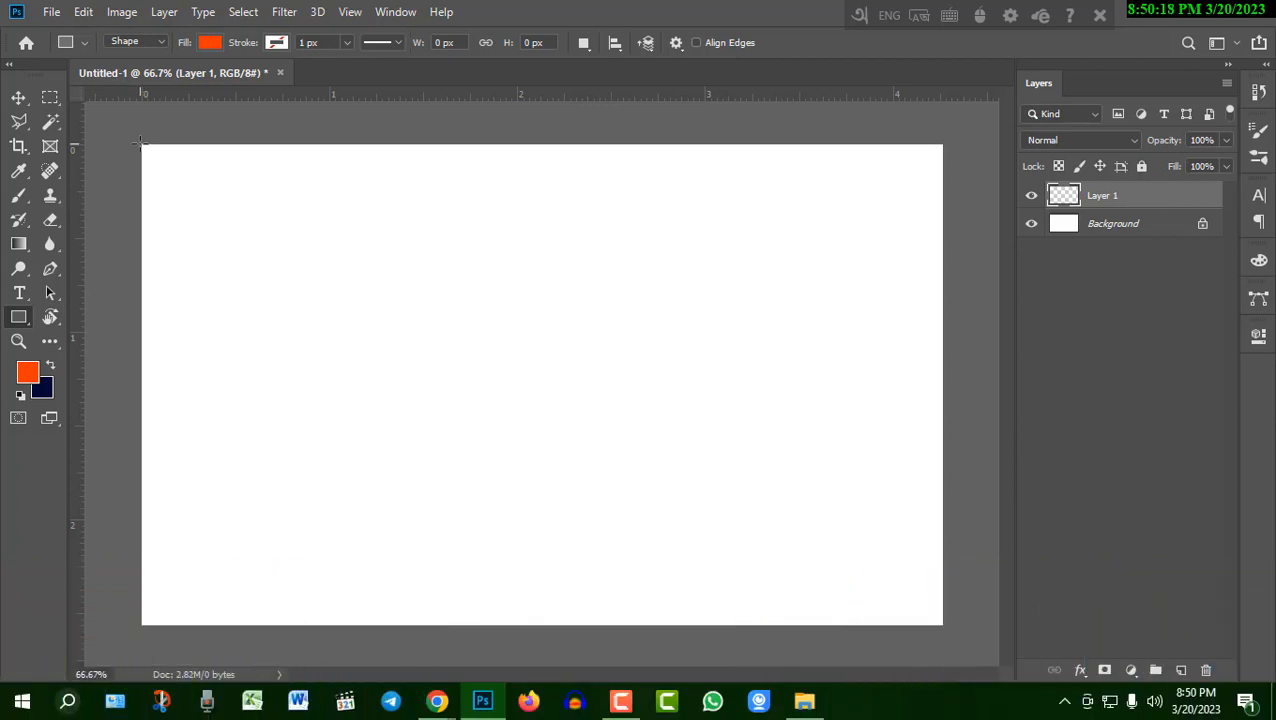
left_click_drag(141, 142, 944, 622)
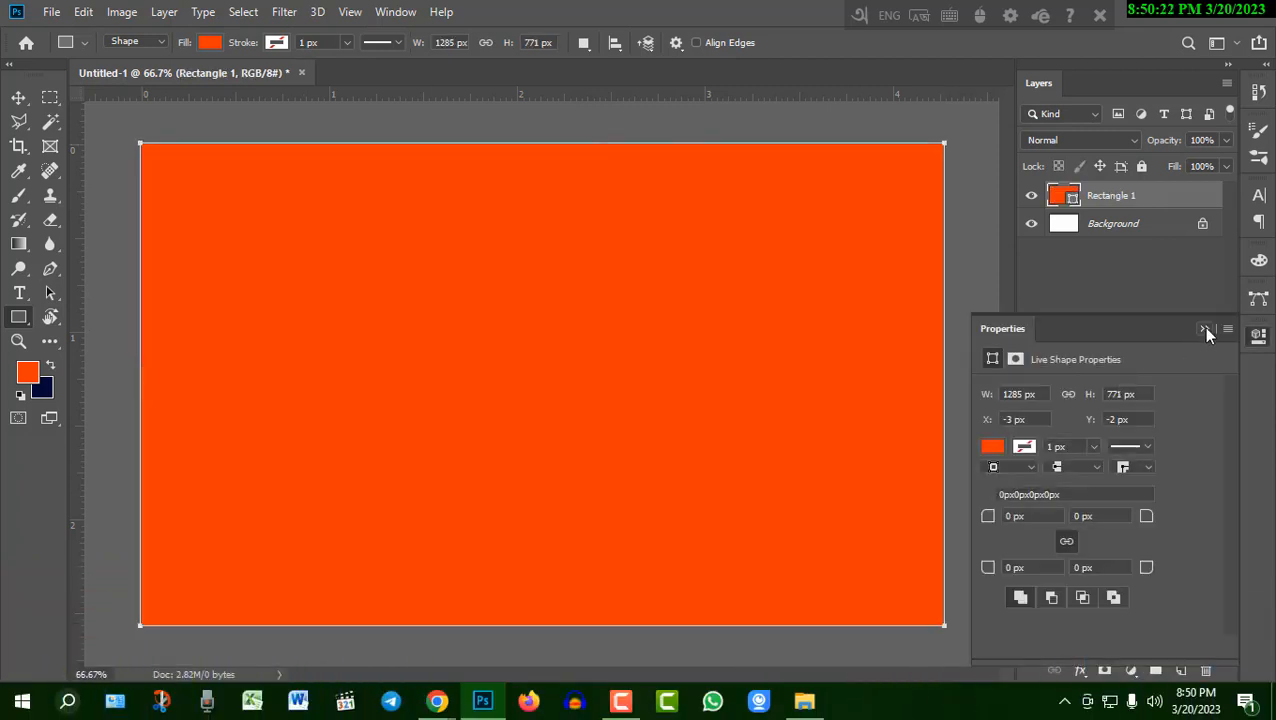
left_click(1205, 330)
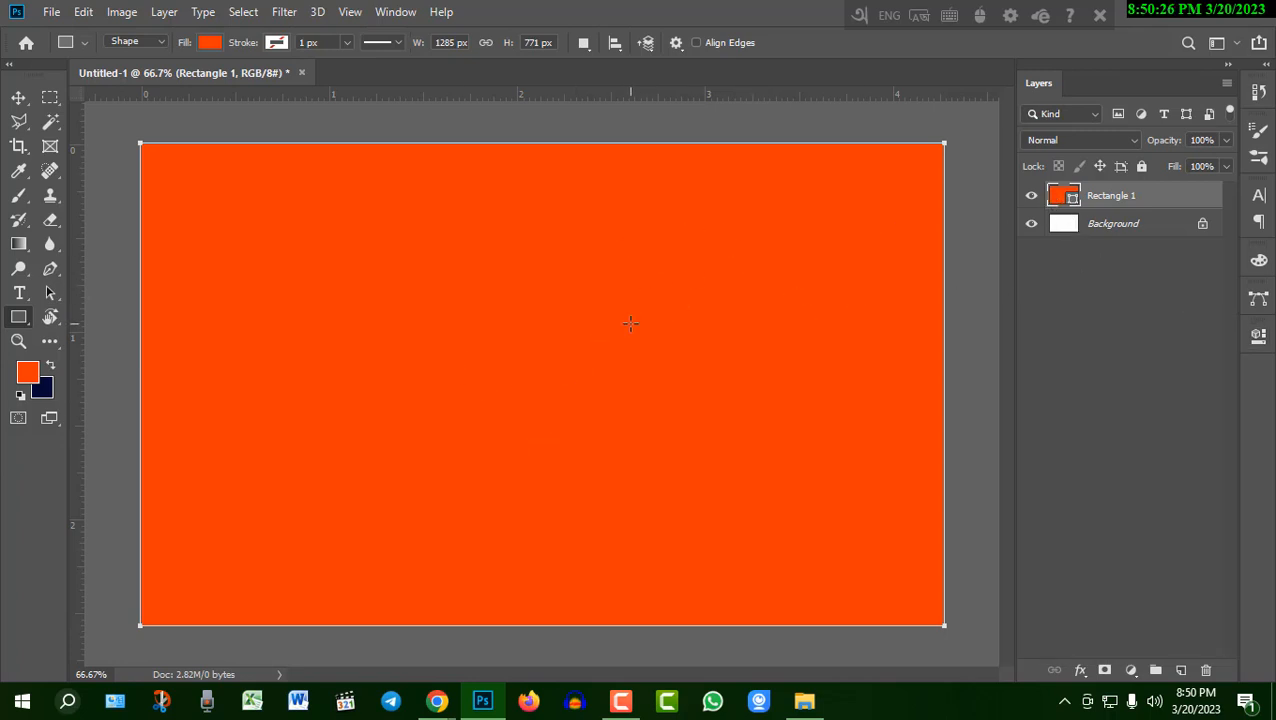
Step: Change the canvas-sized rectangle's fill colour to red, #ff0018
double_click(1063, 197)
mouse_move(970, 291)
left_mouse_down()
mouse_move(1002, 248)
mouse_move(997, 289)
left_mouse_up()
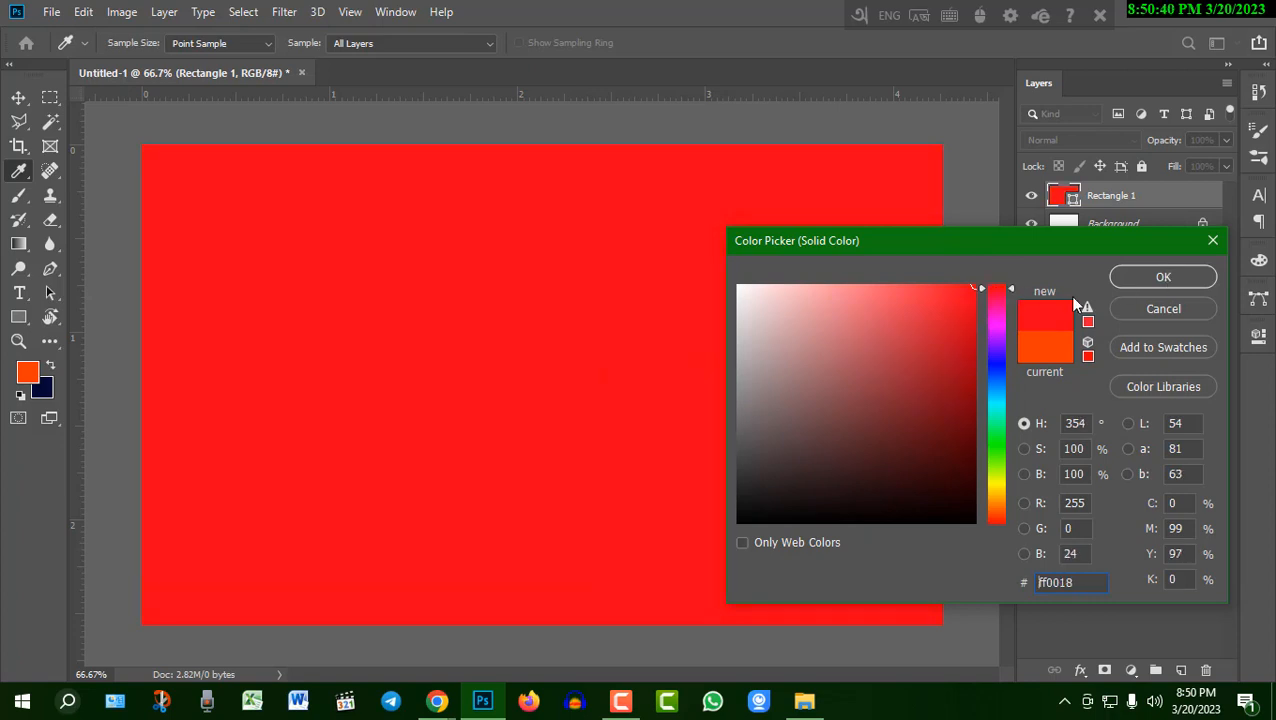
left_click(1168, 277)
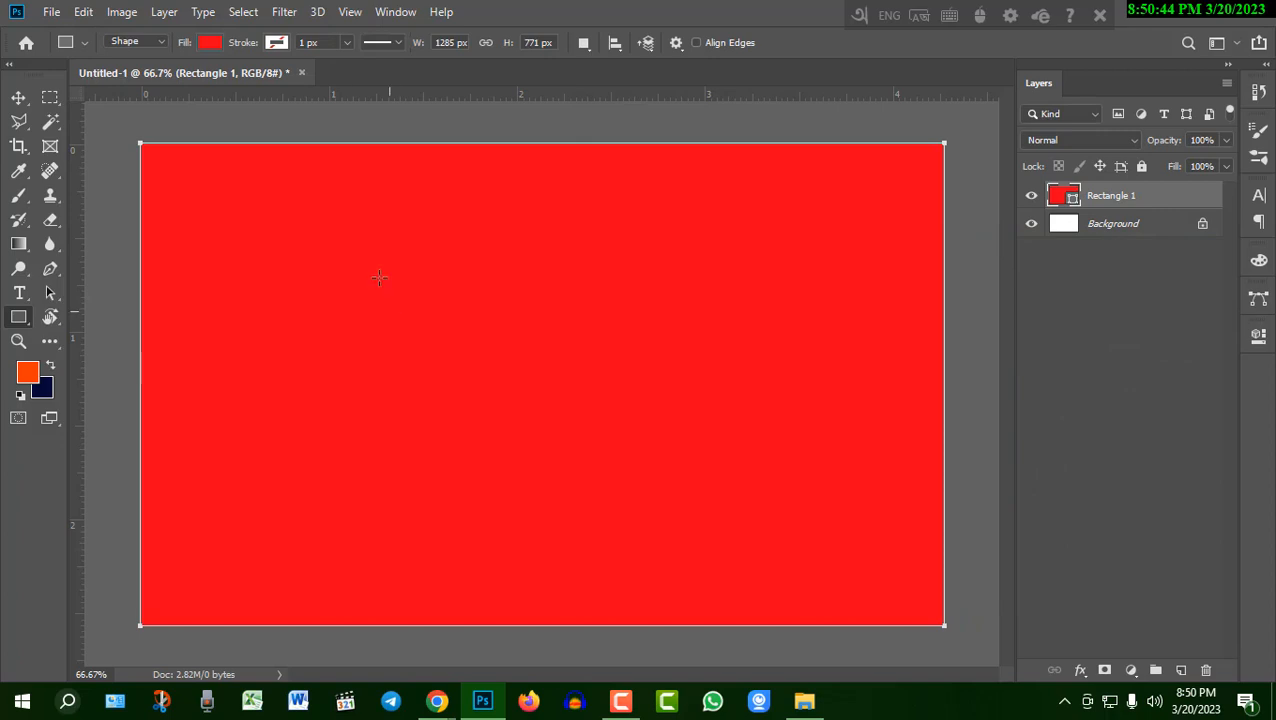
Step: Open the photo pexels-garrett-morrow-682933 from the PNG IMAGE folder on drive D
left_click(51, 11)
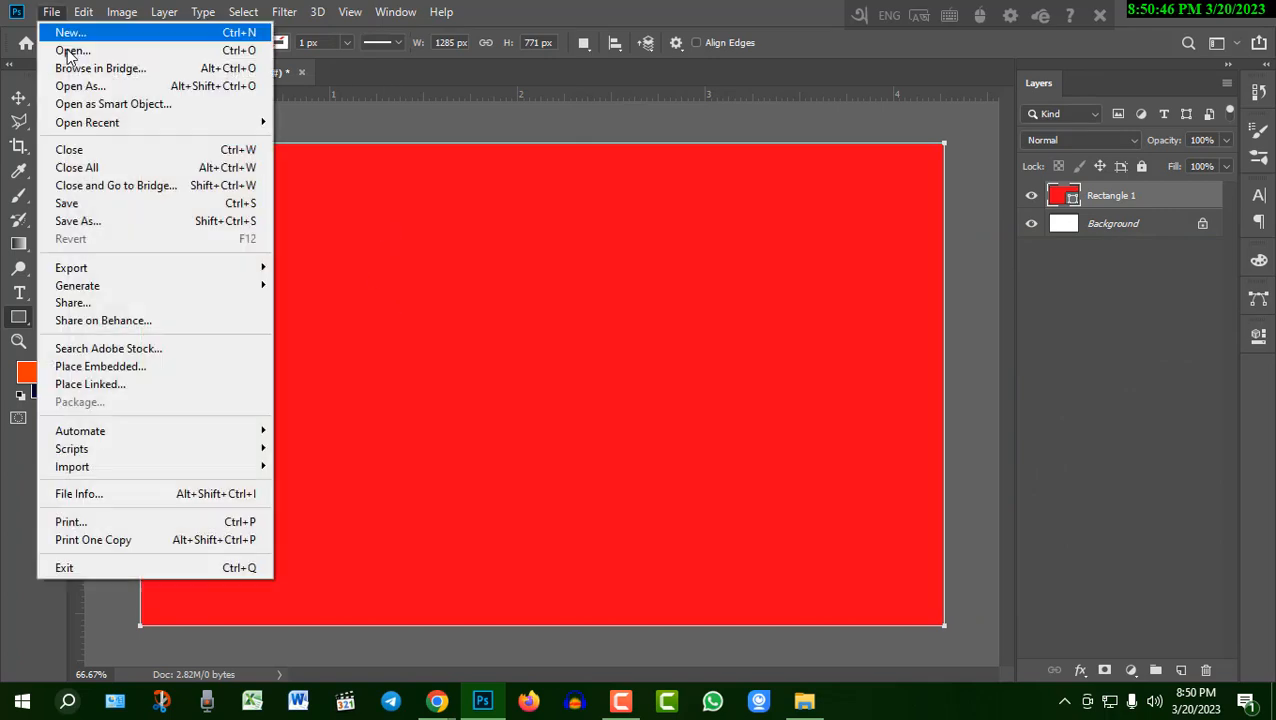
left_click(50, 48)
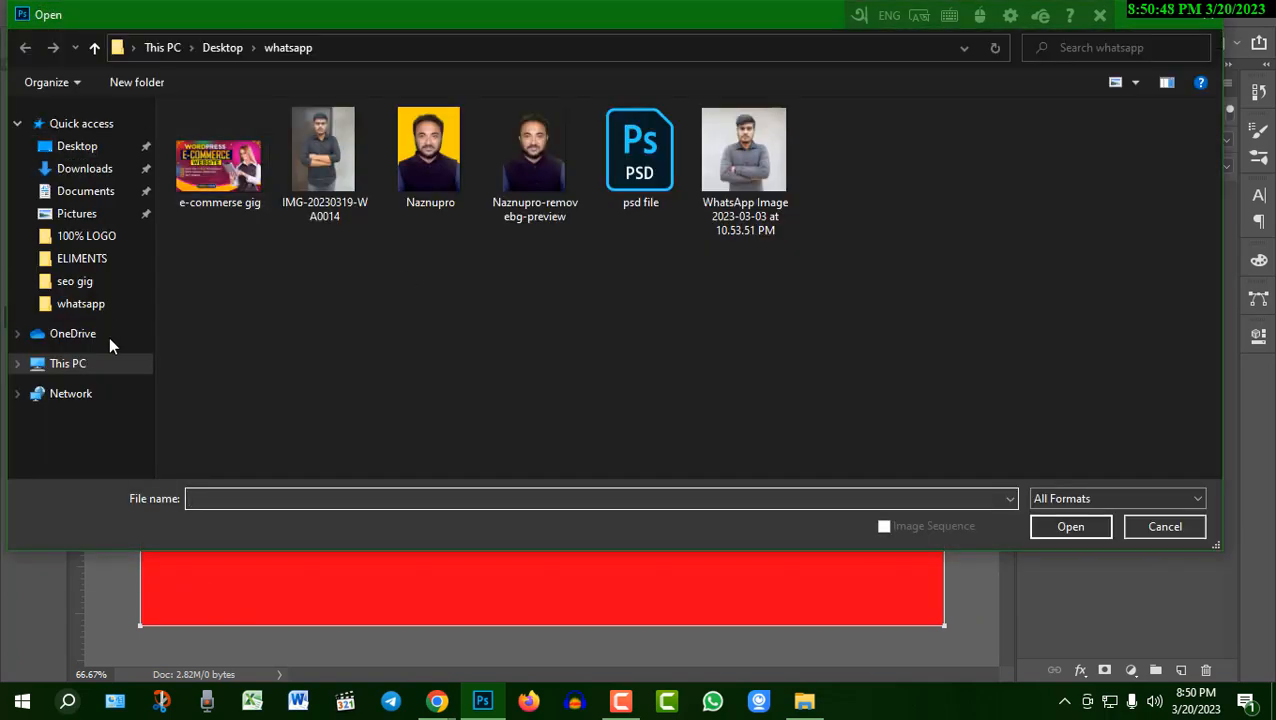
left_click(96, 362)
double_click(467, 286)
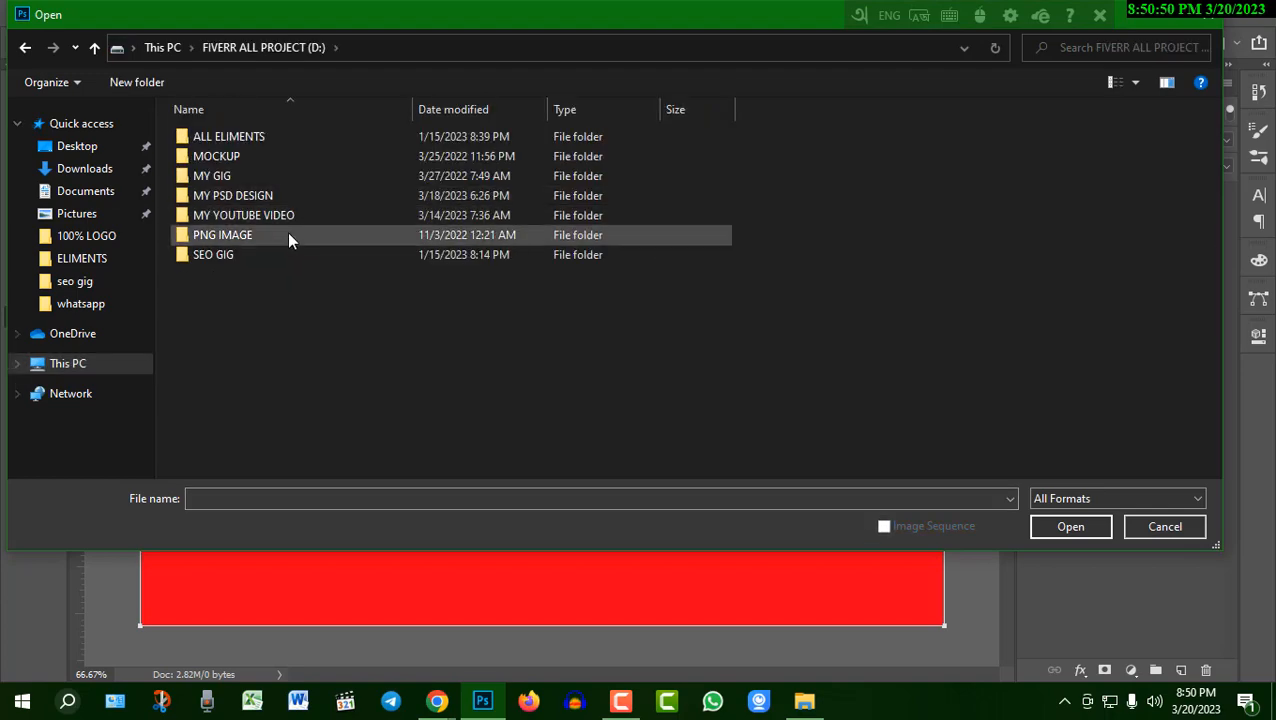
double_click(287, 231)
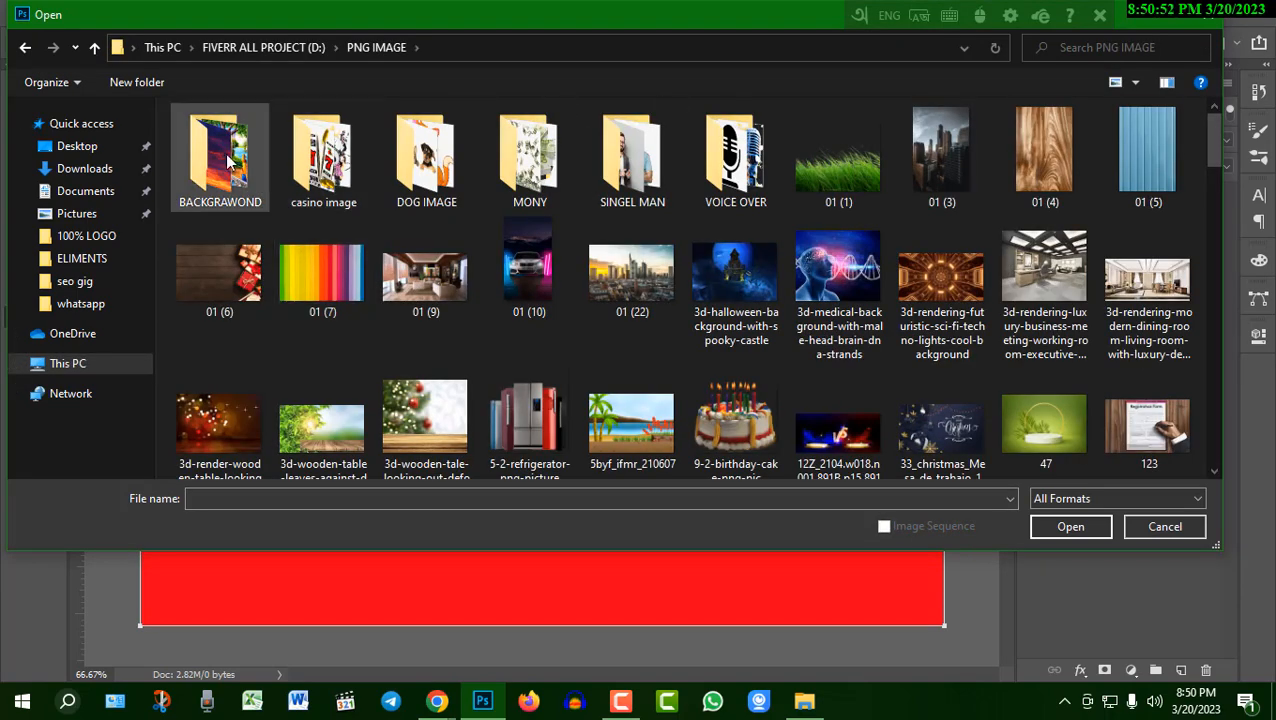
scroll(893, 245, "down", 1)
scroll(893, 245, "down", 10)
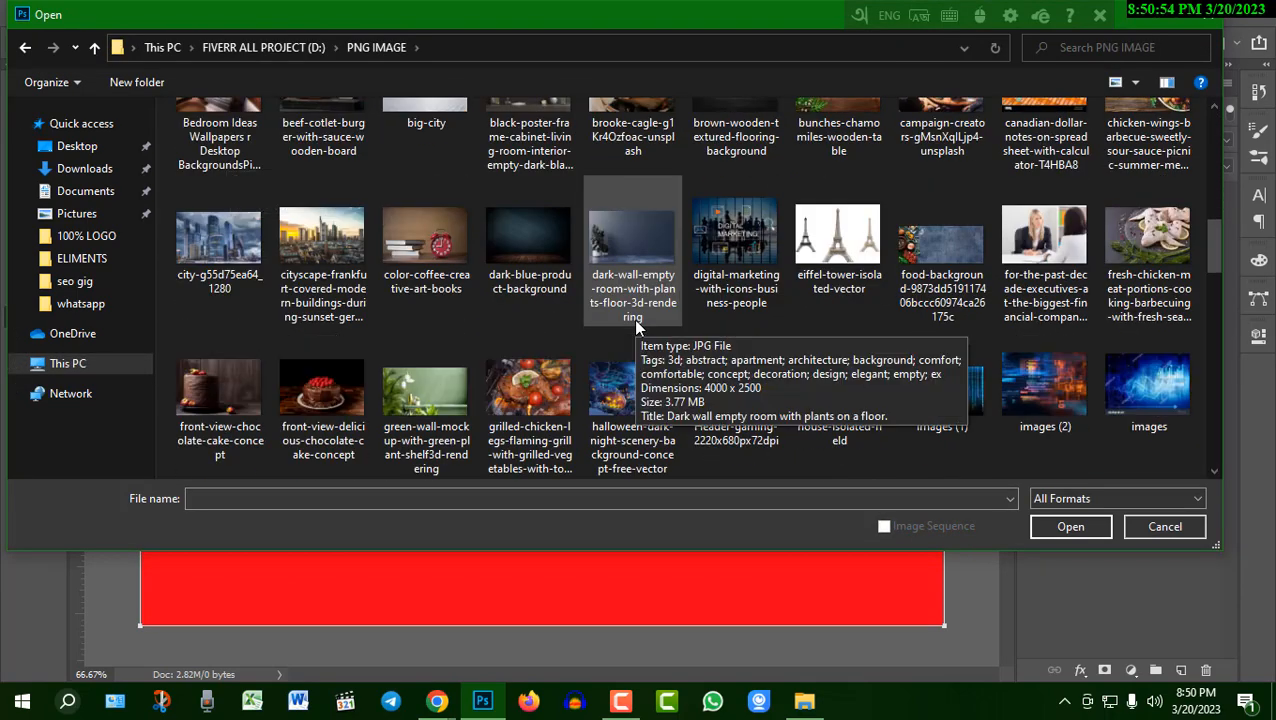
scroll(740, 330, "down", 2)
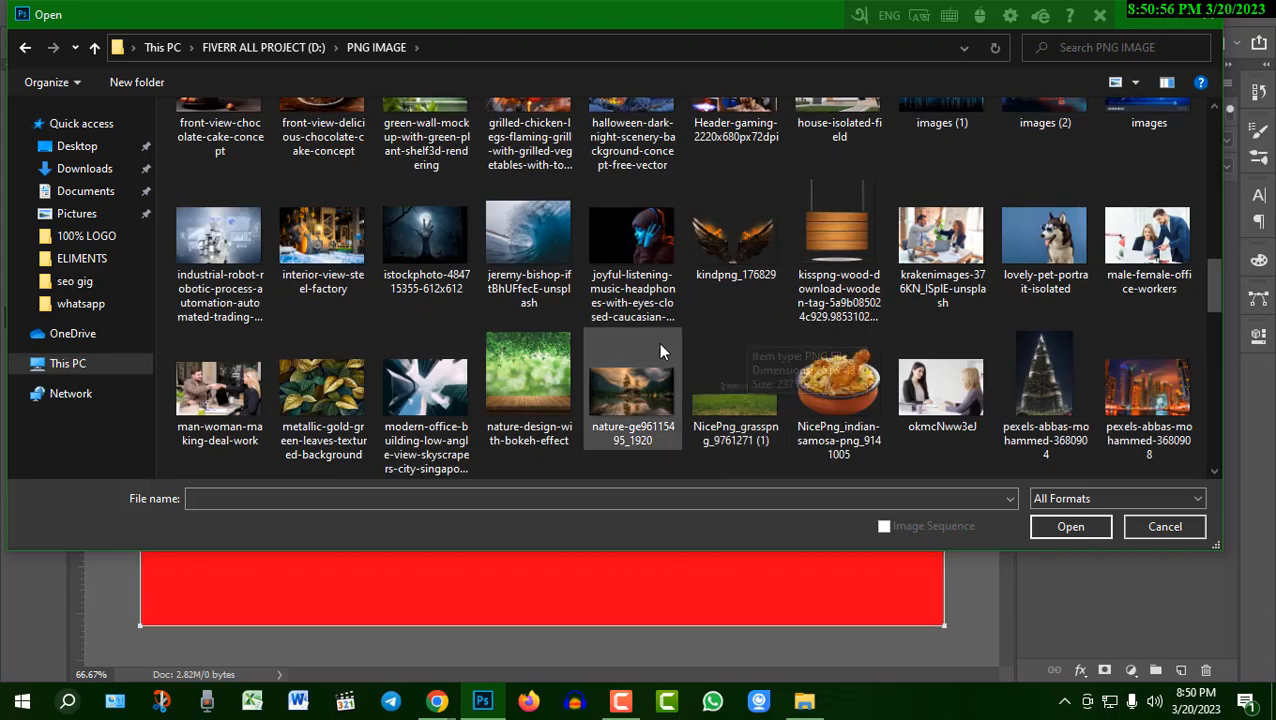
scroll(658, 340, "down", 2)
scroll(700, 330, "down", 5)
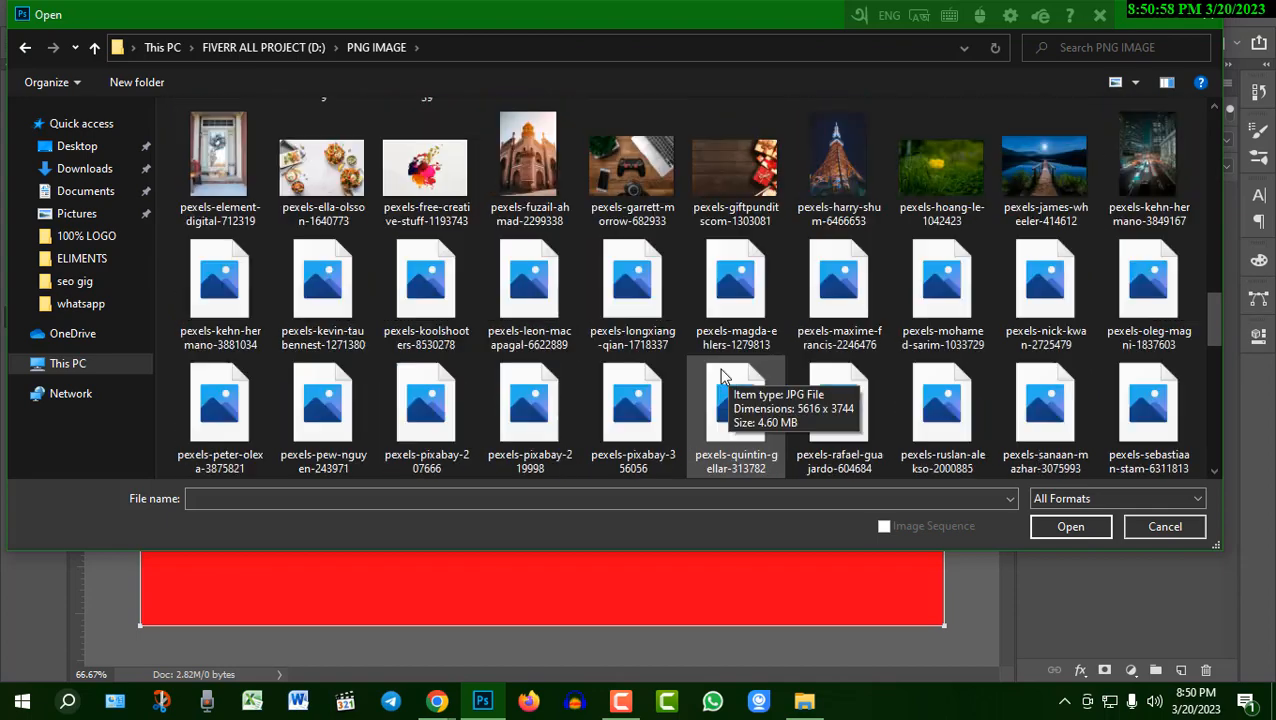
left_click(632, 170)
left_click(1066, 527)
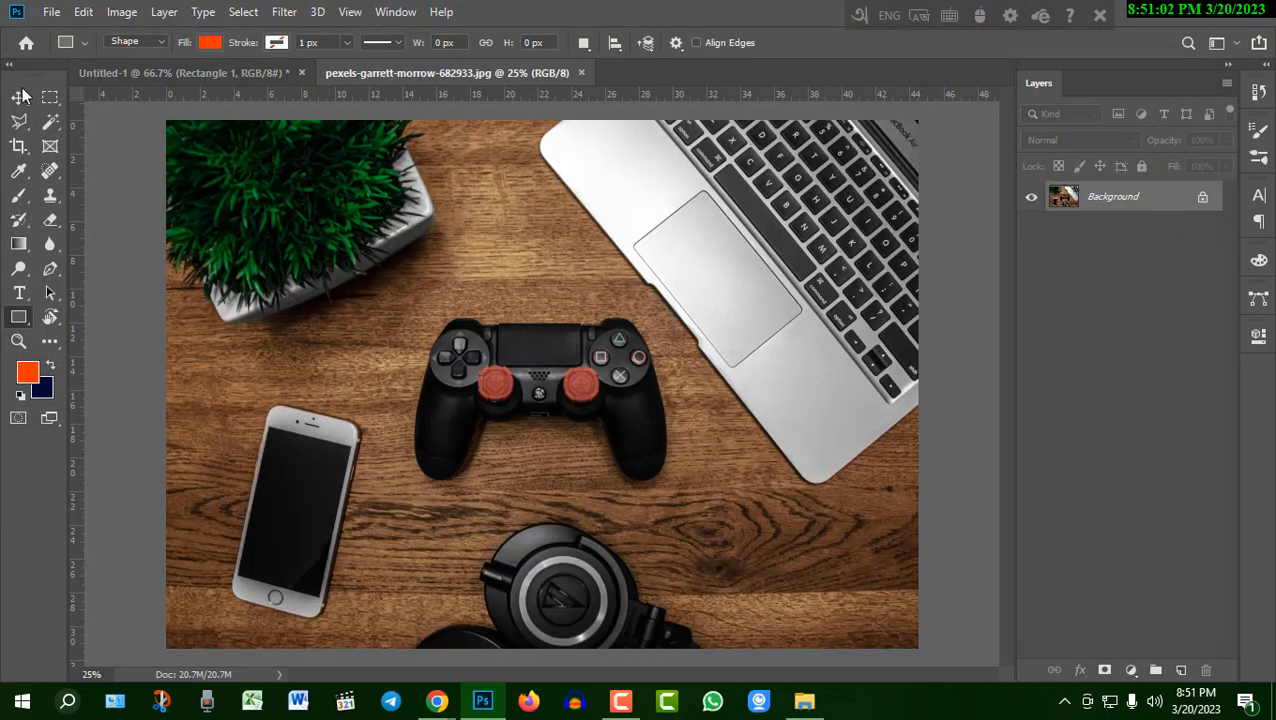
Step: Bring the desk photo into Untitled-1 and scale it to about 40% width and 34% height so it fits the canvas
left_click(19, 97)
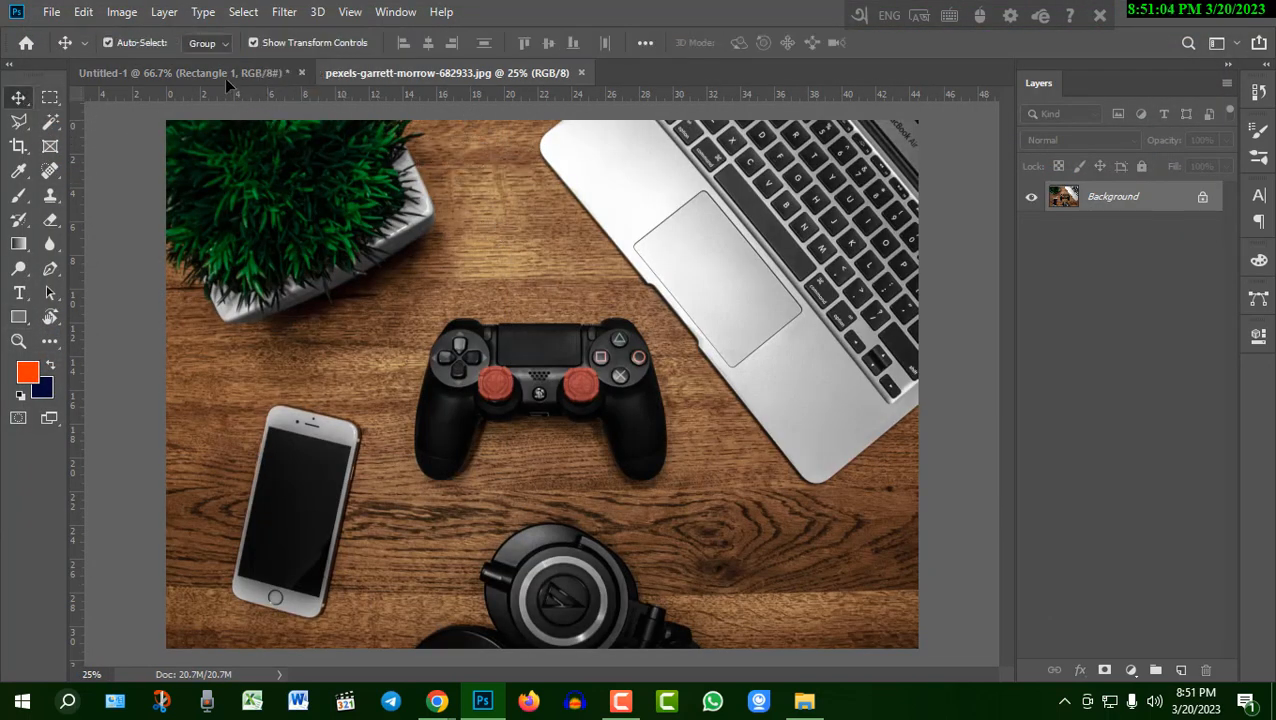
left_click_drag(222, 78, 478, 312)
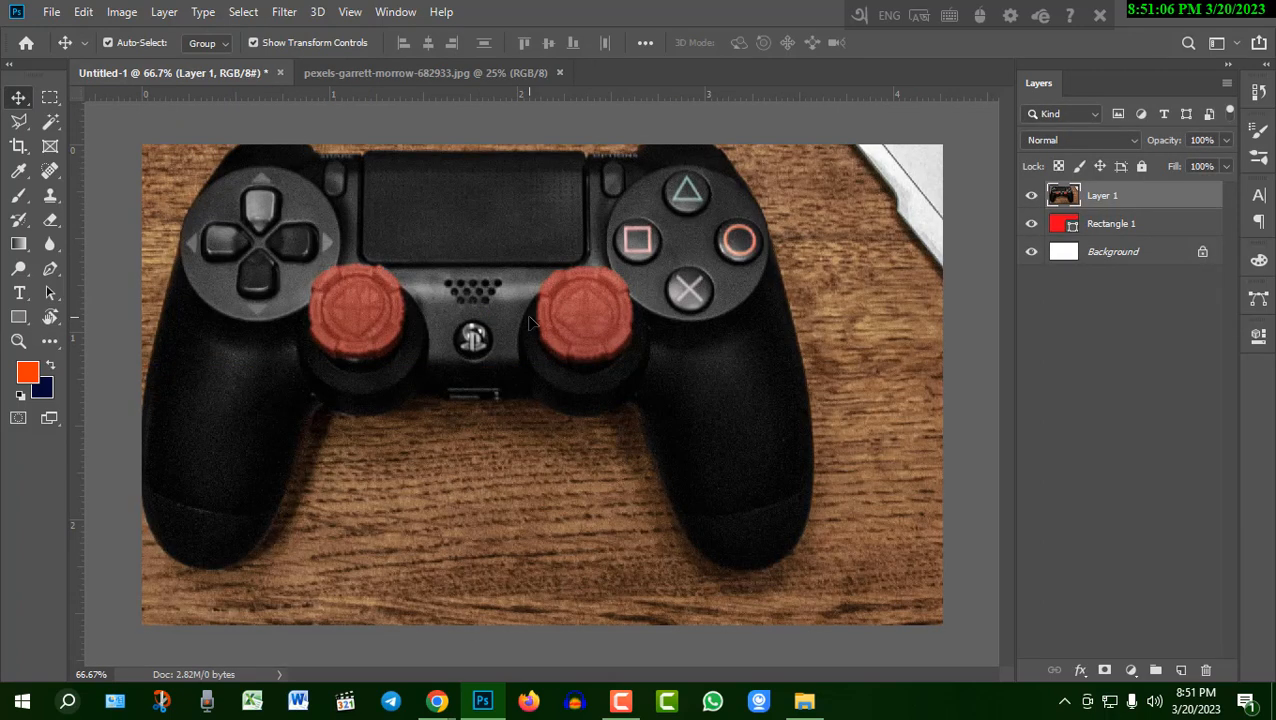
key("ctrl+minus")
key("ctrl+minus")
key("ctrl+minus")
key("ctrl+minus")
key("ctrl+minus")
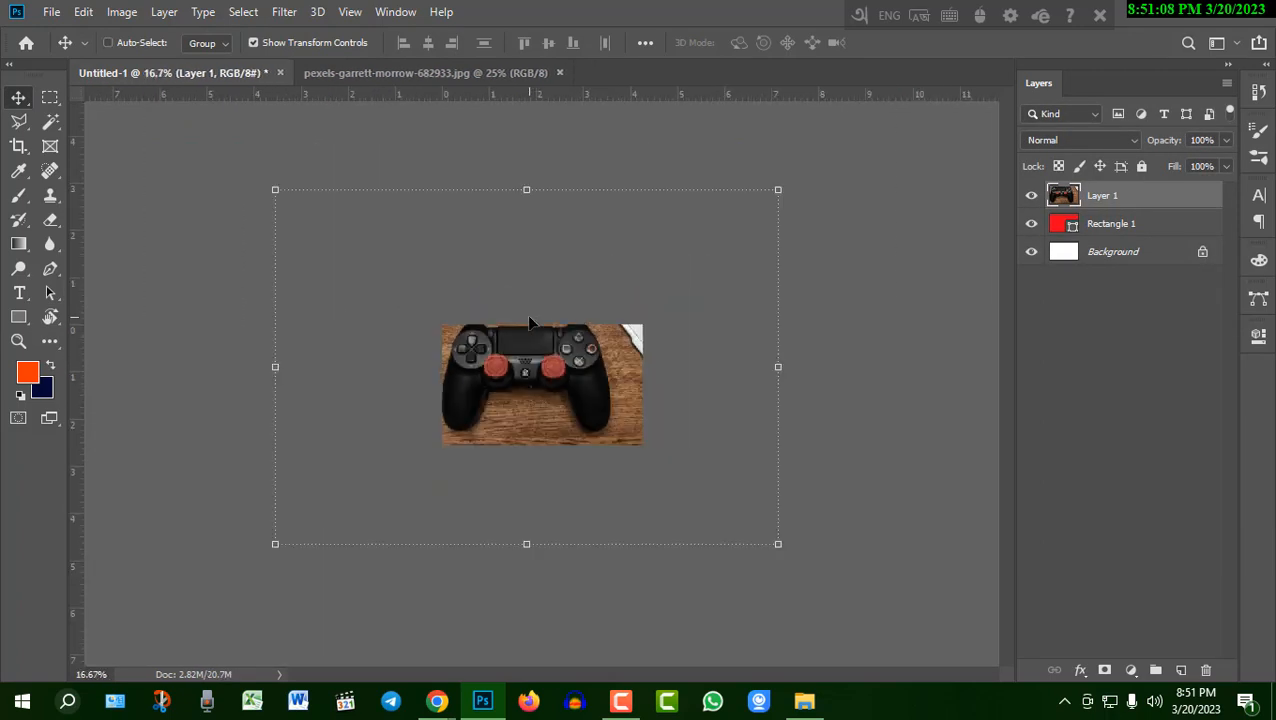
left_click_drag(718, 504, 460, 320)
left_click_drag(388, 287, 514, 390)
left_click_drag(592, 421, 619, 431)
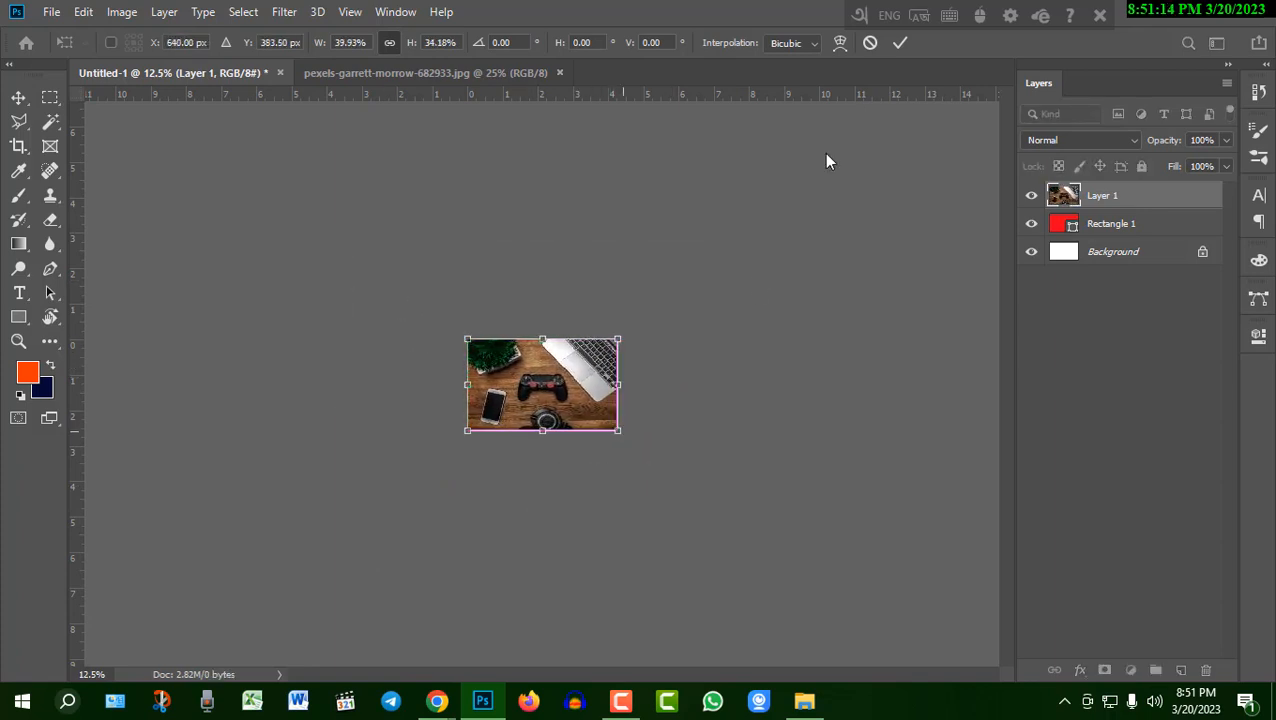
left_click(899, 45)
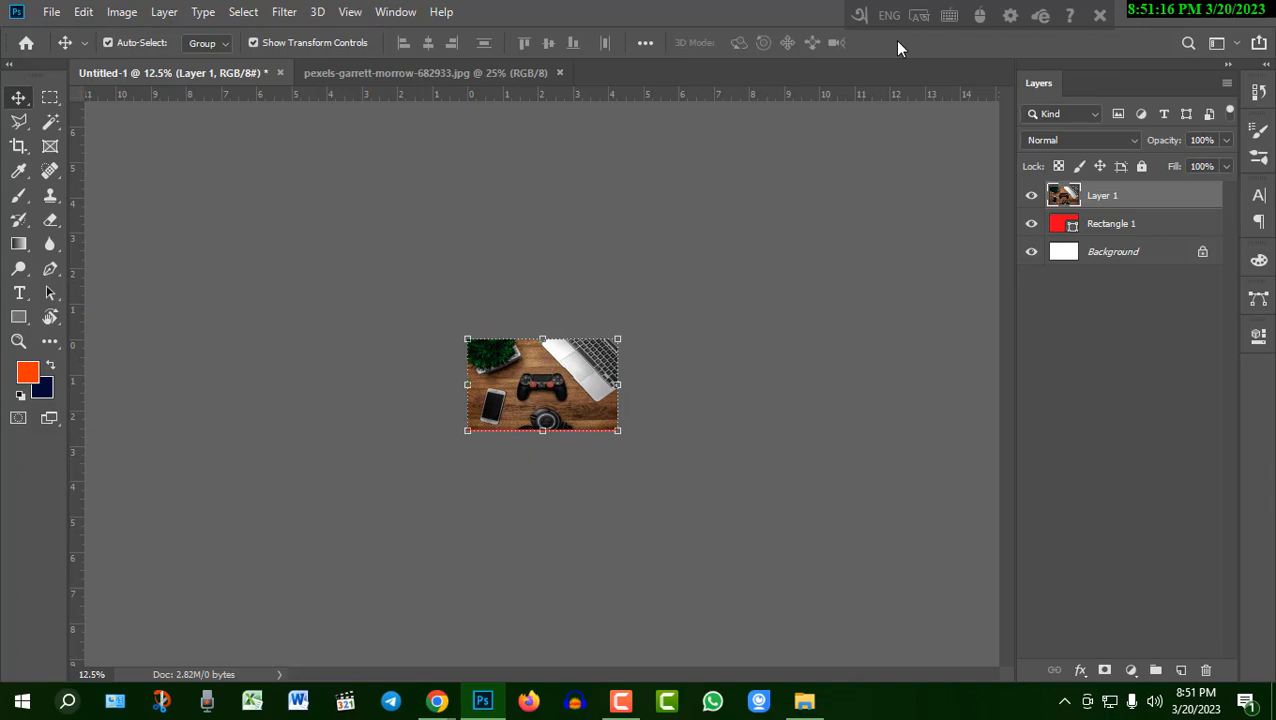
Step: Lower the desk photo layer's opacity to 15% so it blends with the red background
key("ctrl+plus")
key("ctrl+plus")
key("ctrl+plus")
key("ctrl+plus")
key("ctrl+plus")
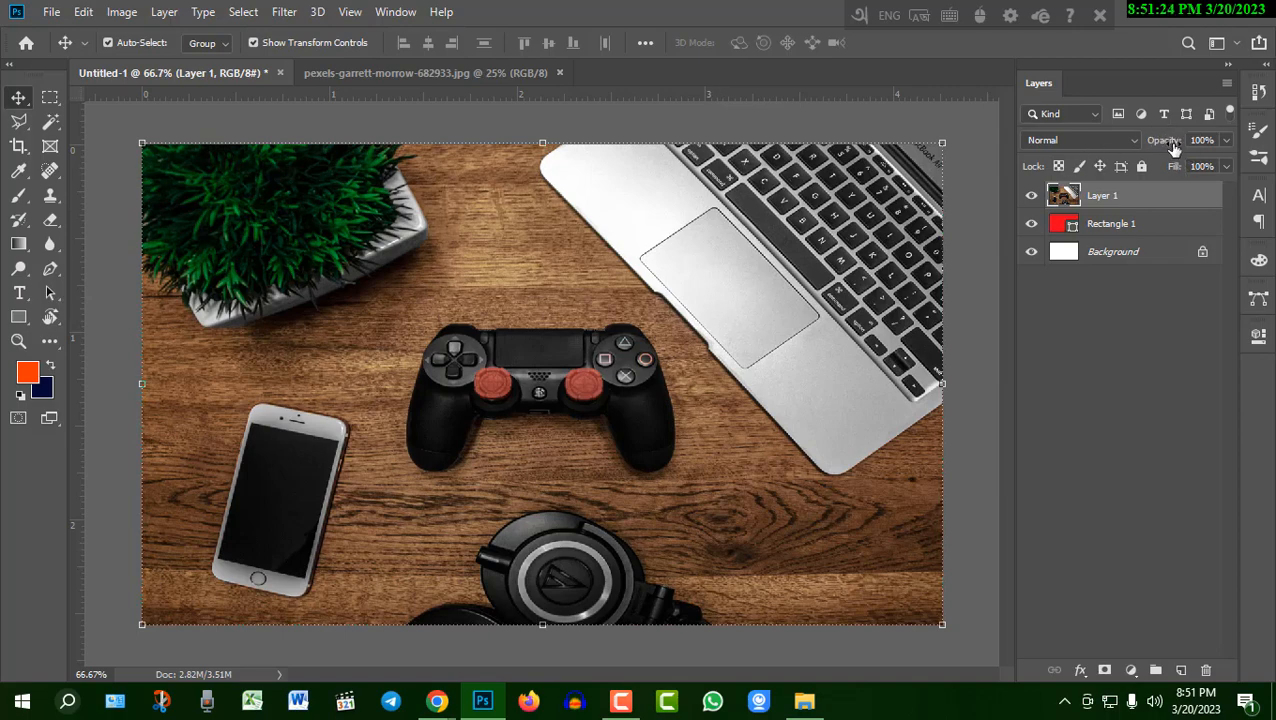
left_click_drag(1168, 148, 1093, 147)
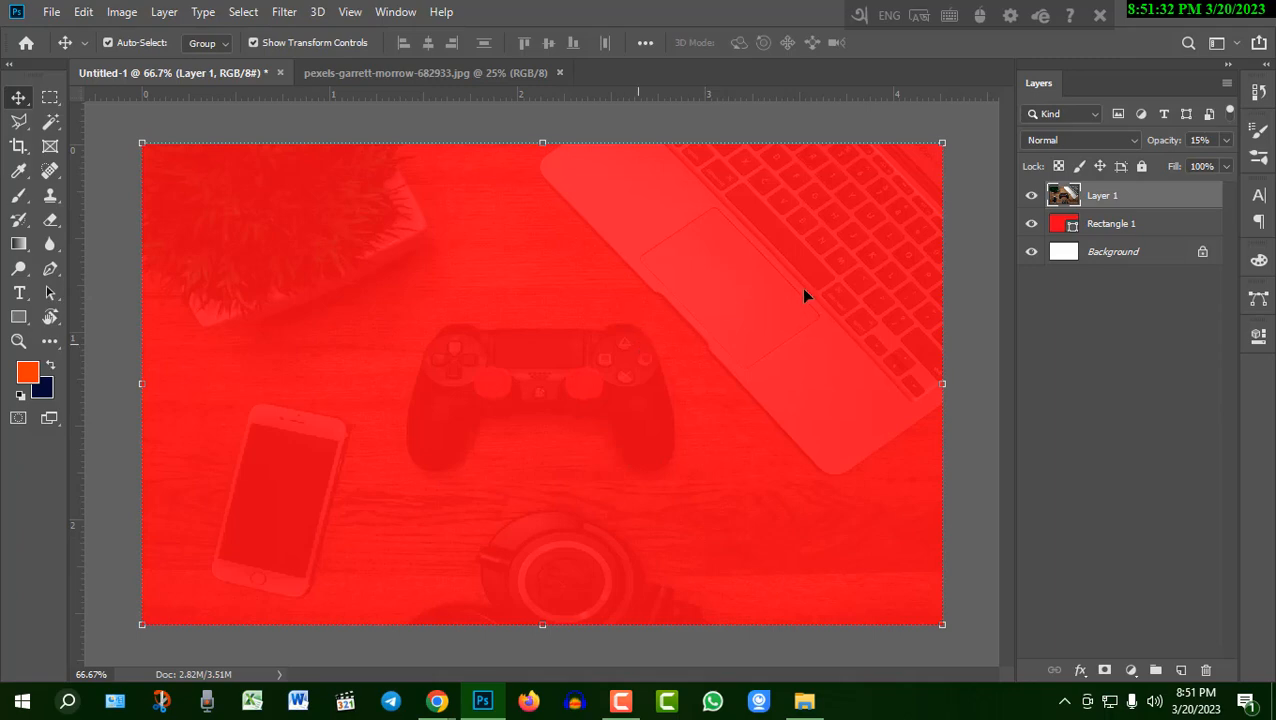
left_click(1211, 140)
Step: Add a new layer and draw a horizontal rectangle of about 415 x 61 px in the canvas's upper left area
left_click(1181, 670)
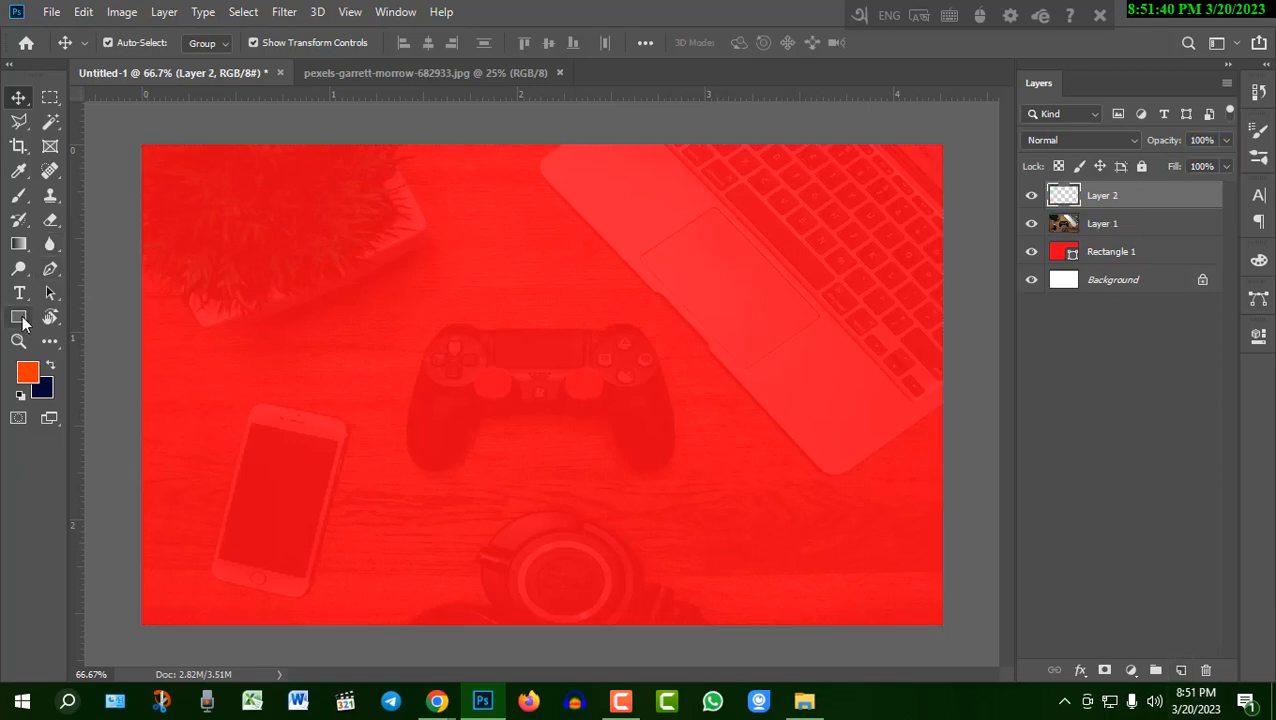
right_click(24, 322)
left_click(81, 316)
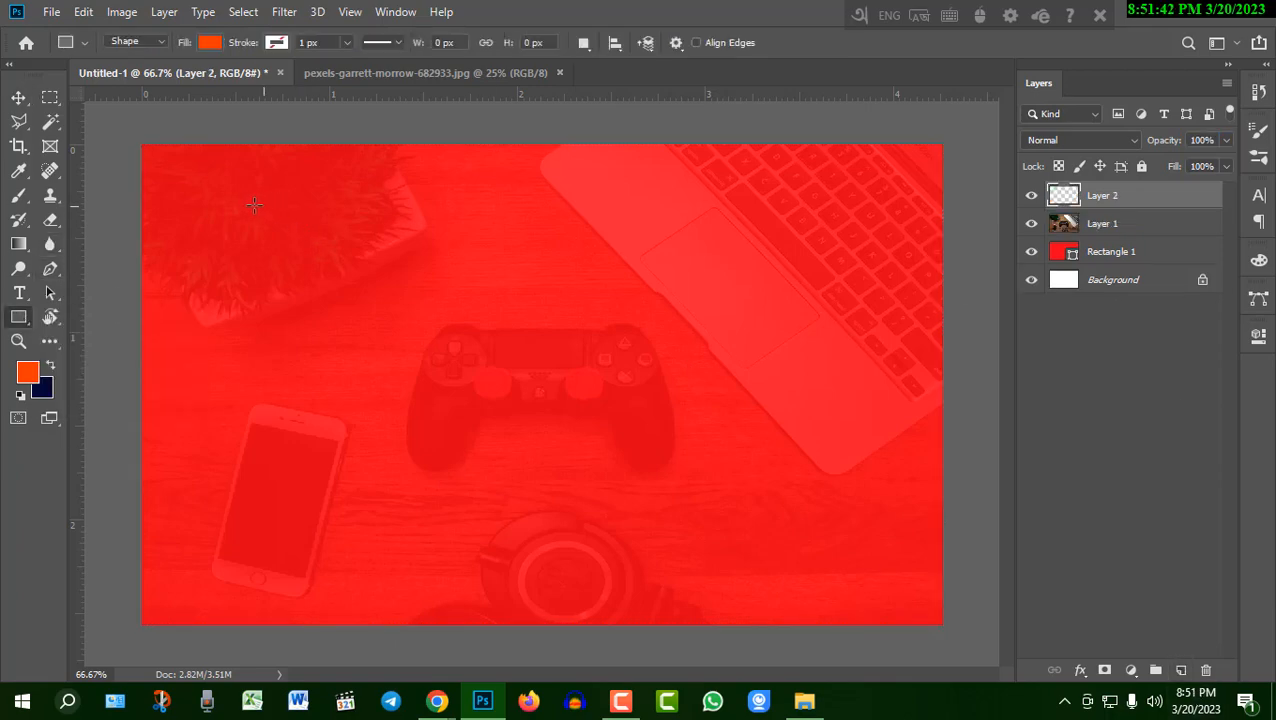
left_click_drag(253, 205, 510, 242)
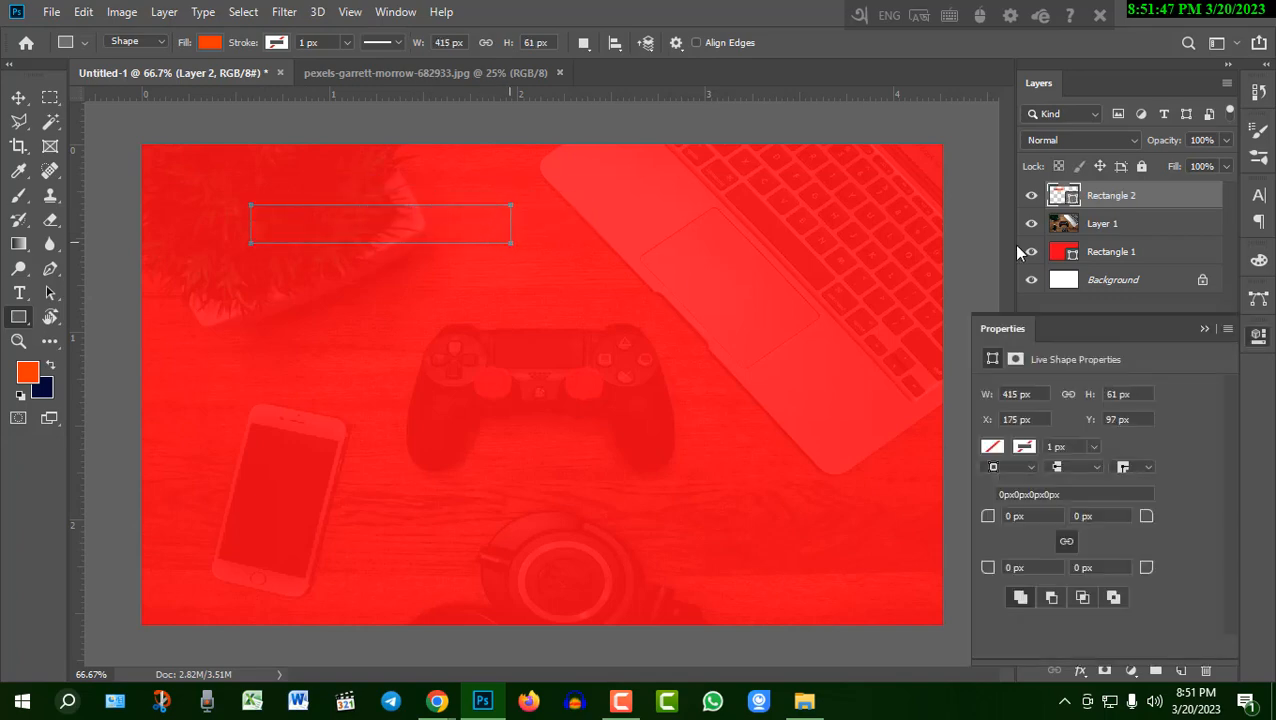
left_click(1205, 328)
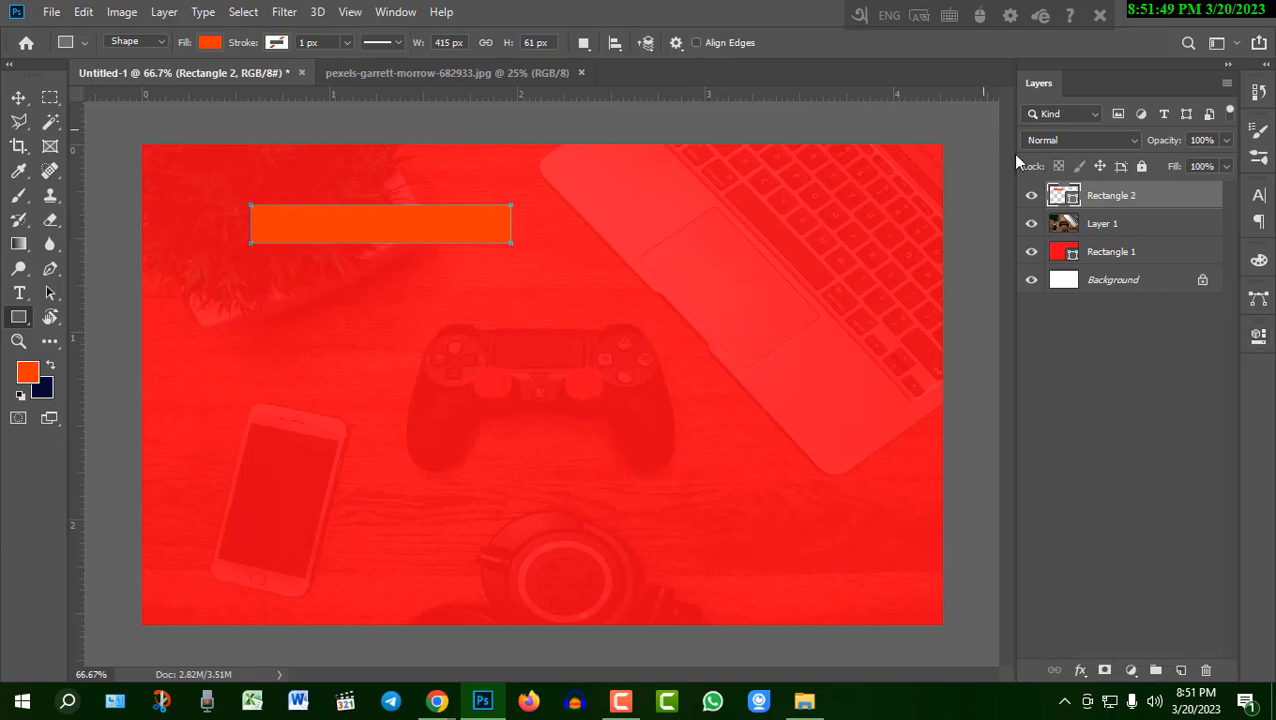
Step: Change the small horizontal rectangle's fill colour to yellow, #ffea00
double_click(1063, 197)
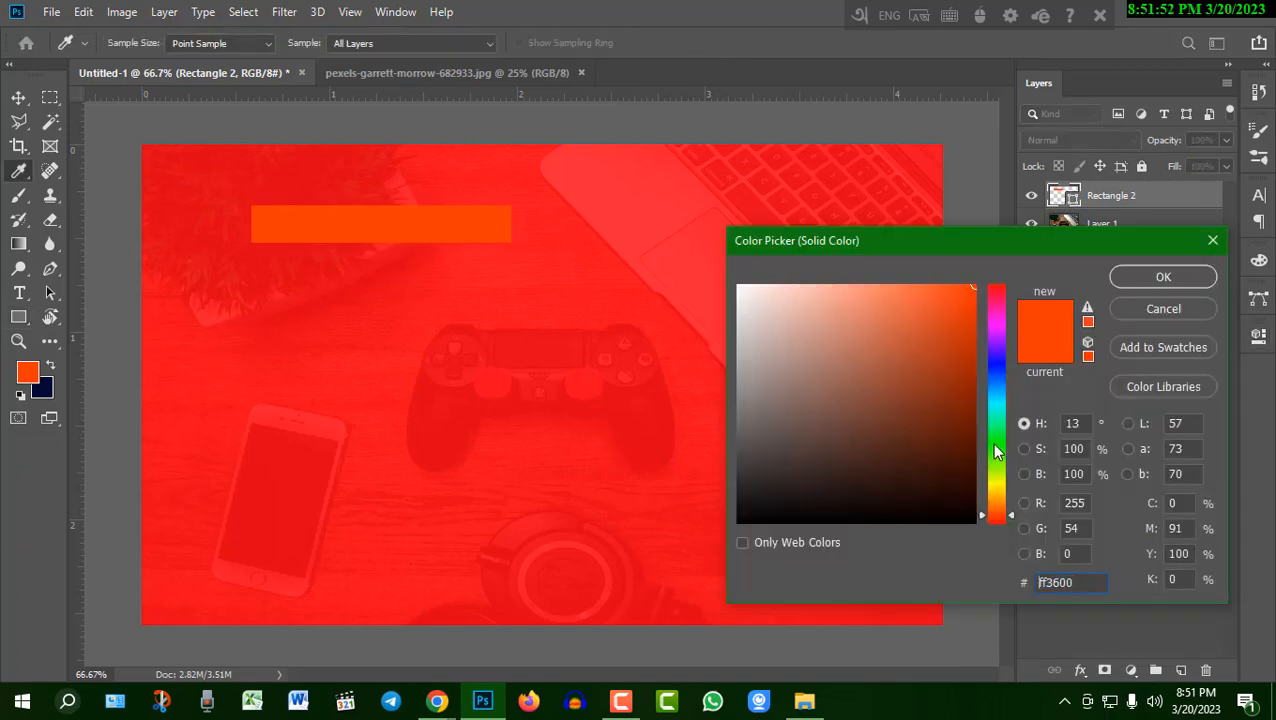
left_click(994, 487)
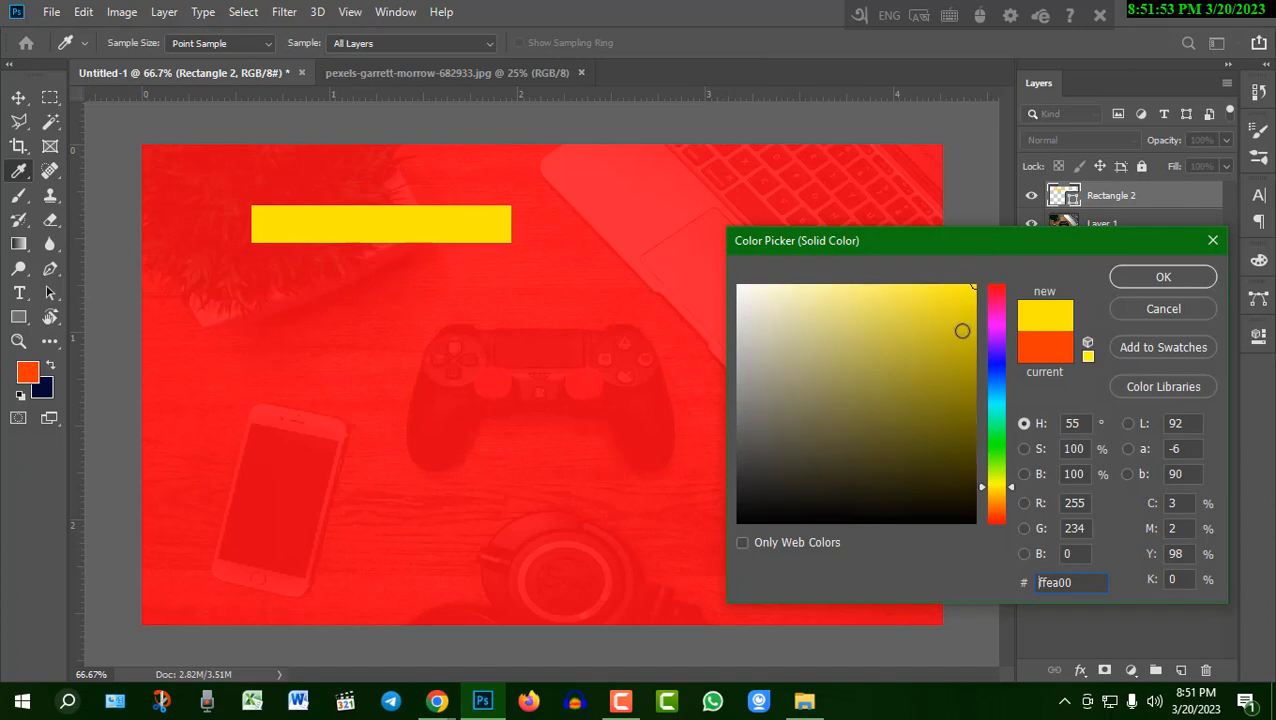
left_click(1163, 279)
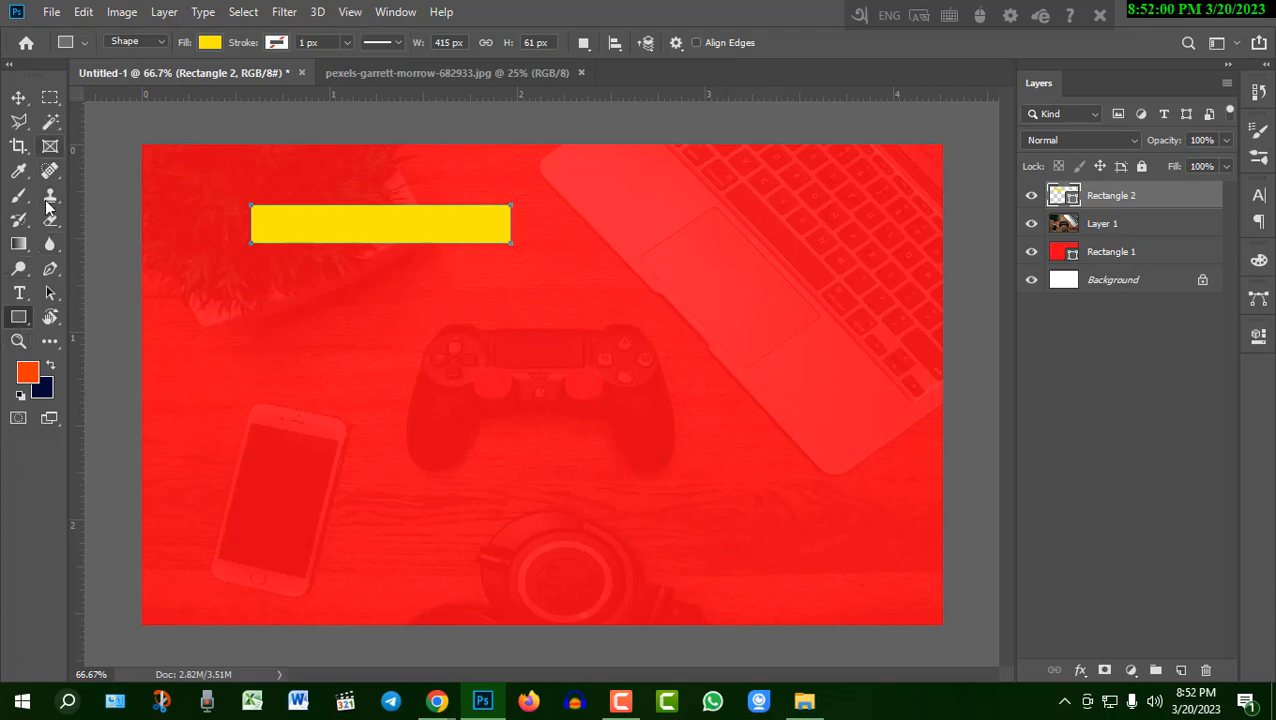
Step: Rasterize the yellow rectangle and fade out its left and right ends with a soft Eraser
left_click(50, 219)
right_click(50, 219)
left_click(132, 221)
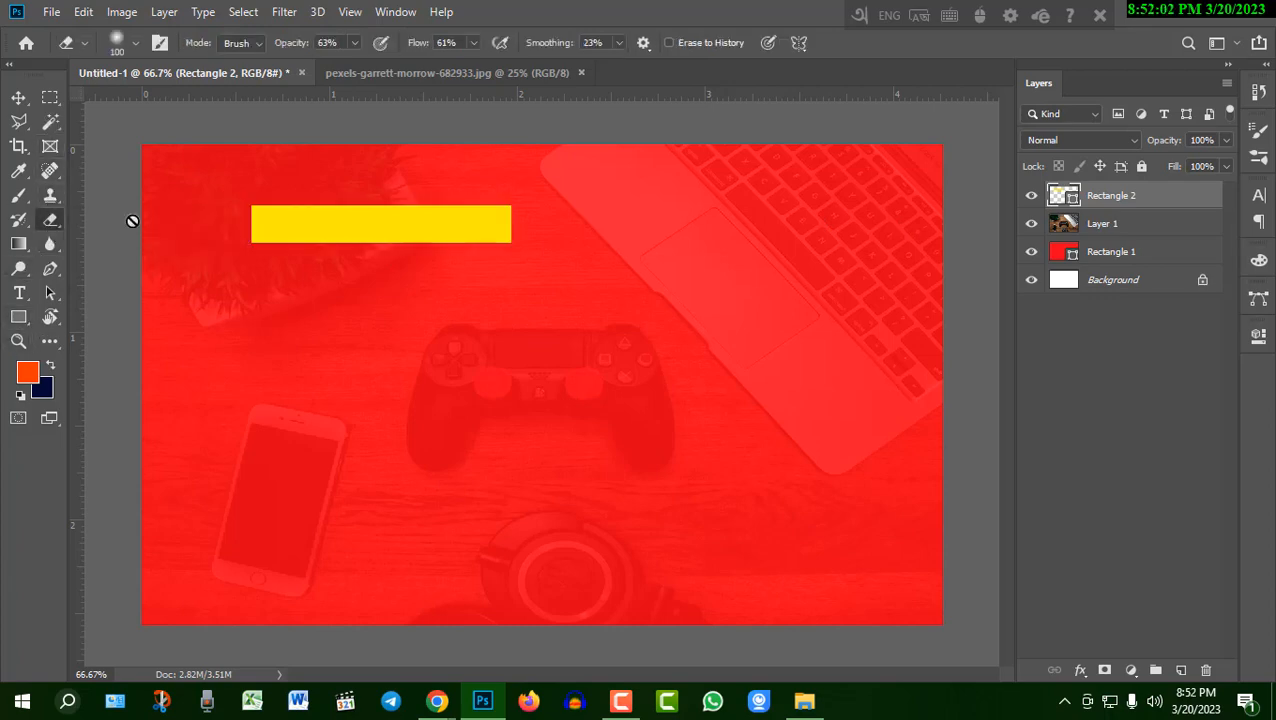
left_click(404, 226)
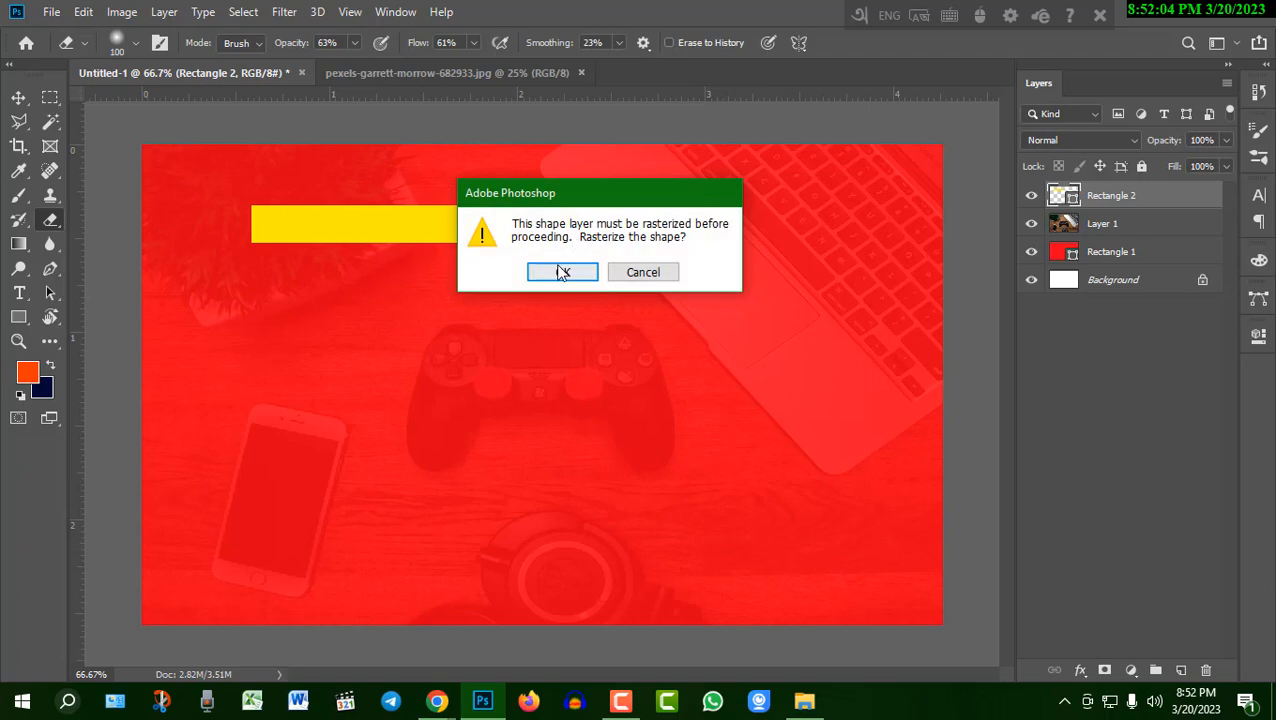
left_click(561, 272)
mouse_move(563, 233)
left_mouse_down()
mouse_move(519, 245)
mouse_move(534, 201)
mouse_move(516, 306)
mouse_move(519, 200)
mouse_move(519, 245)
mouse_move(520, 205)
left_mouse_up()
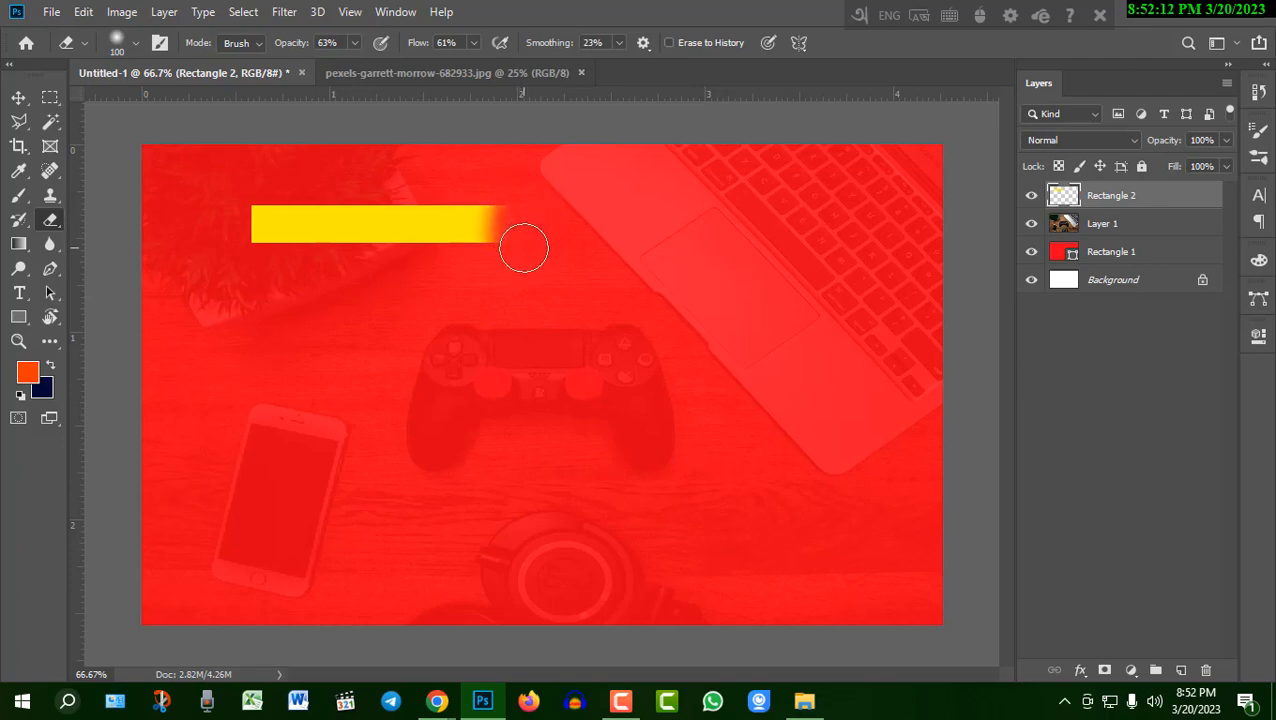
left_click(244, 213, "shift")
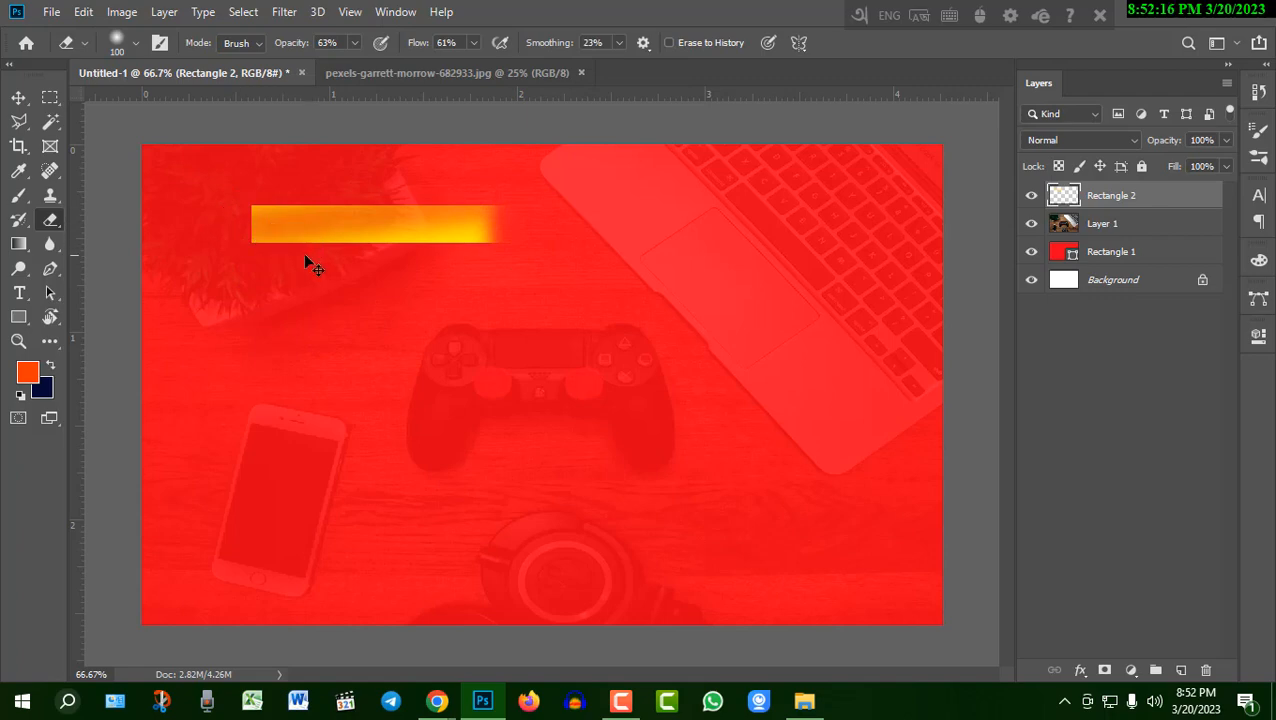
key("ctrl+z")
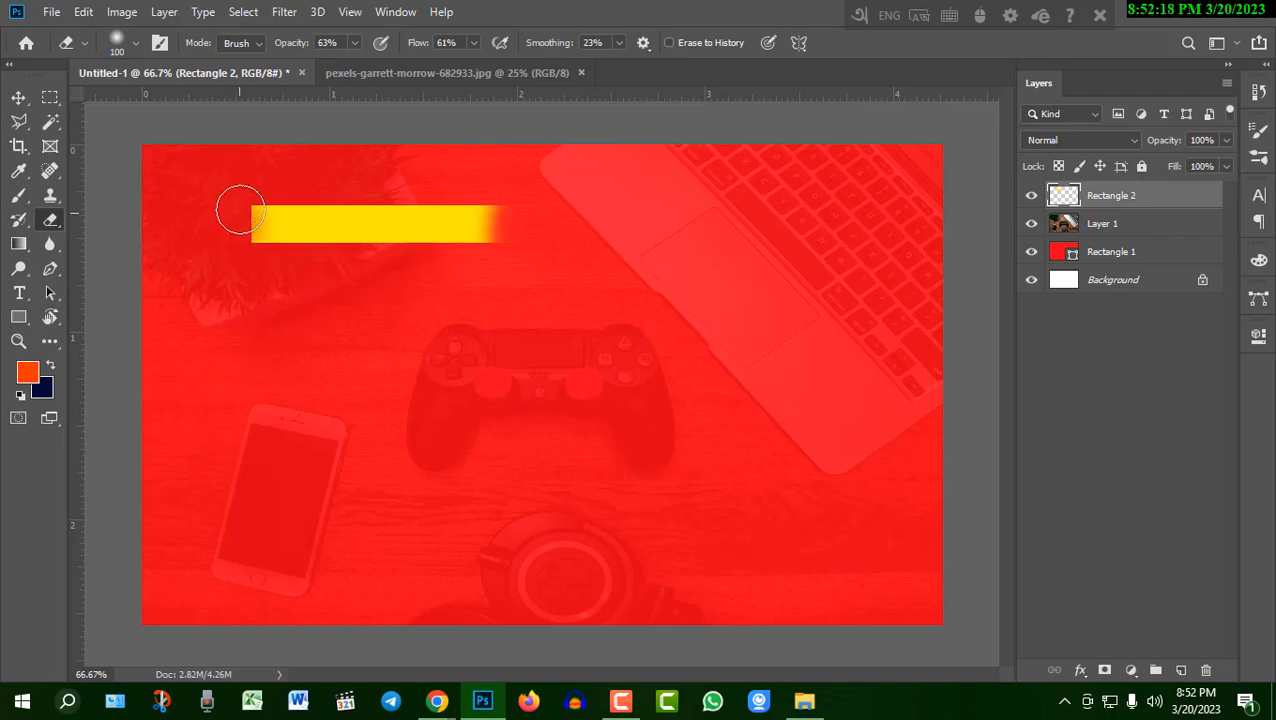
mouse_move(240, 213)
left_mouse_down()
mouse_move(248, 245)
mouse_move(240, 194)
mouse_move(245, 245)
mouse_move(242, 206)
left_mouse_up()
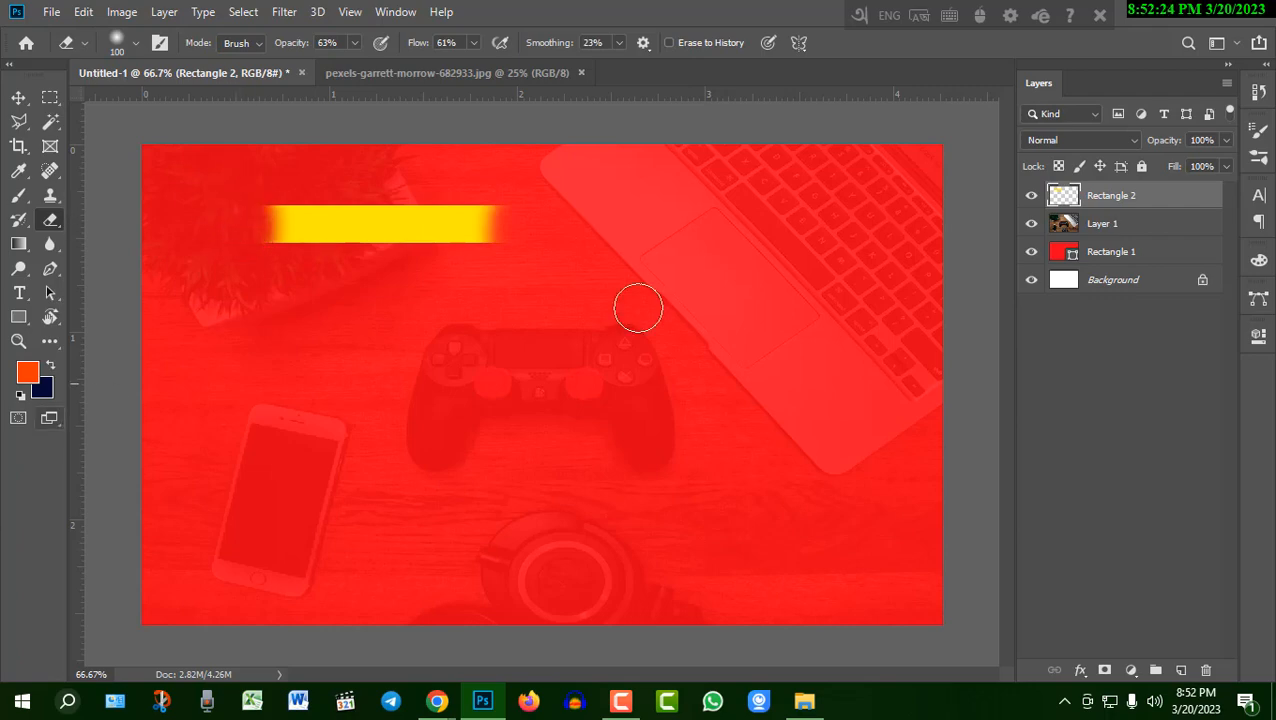
Step: Add a new layer and place the text "ORGANIC" over the yellow bar
left_click(1178, 672)
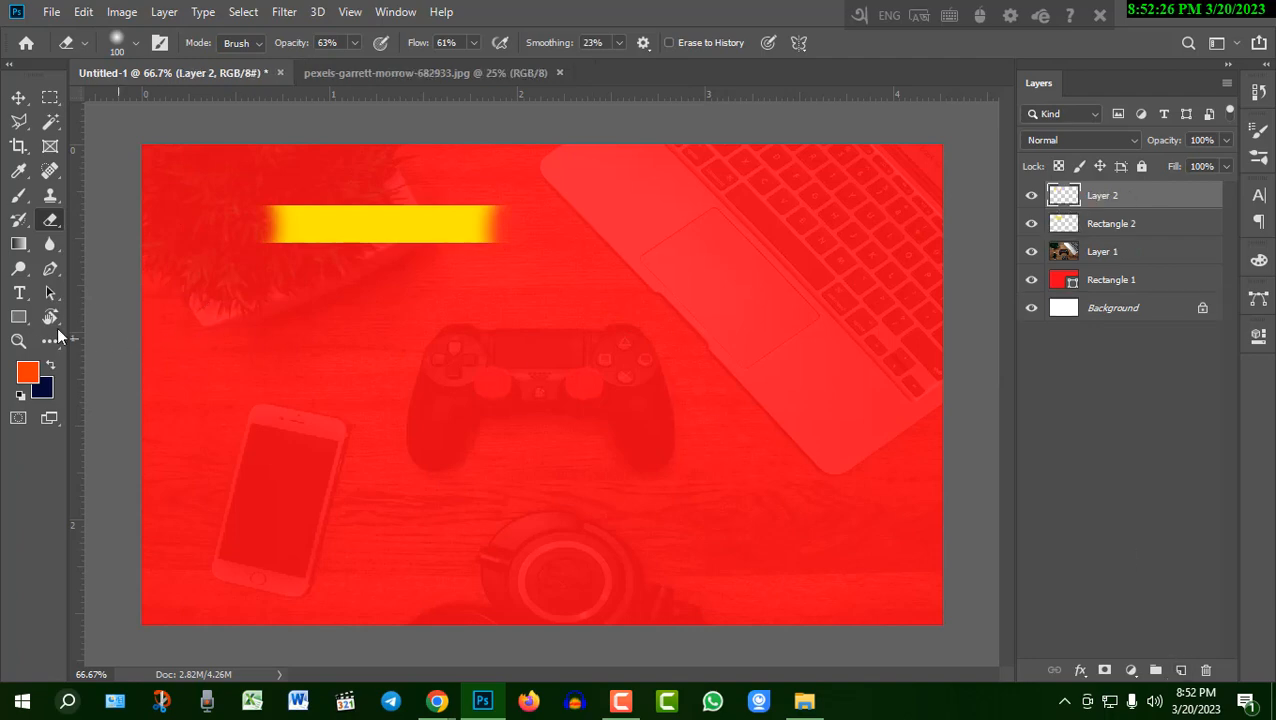
left_click(22, 292)
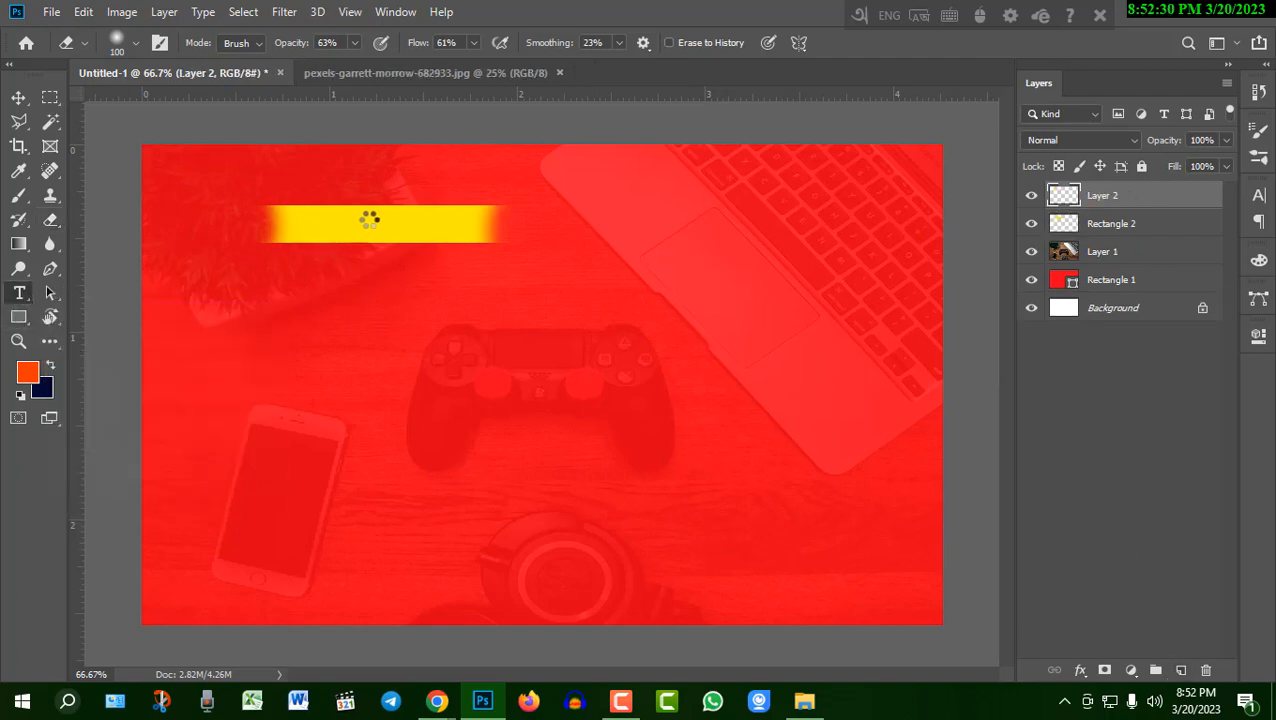
left_click(356, 234)
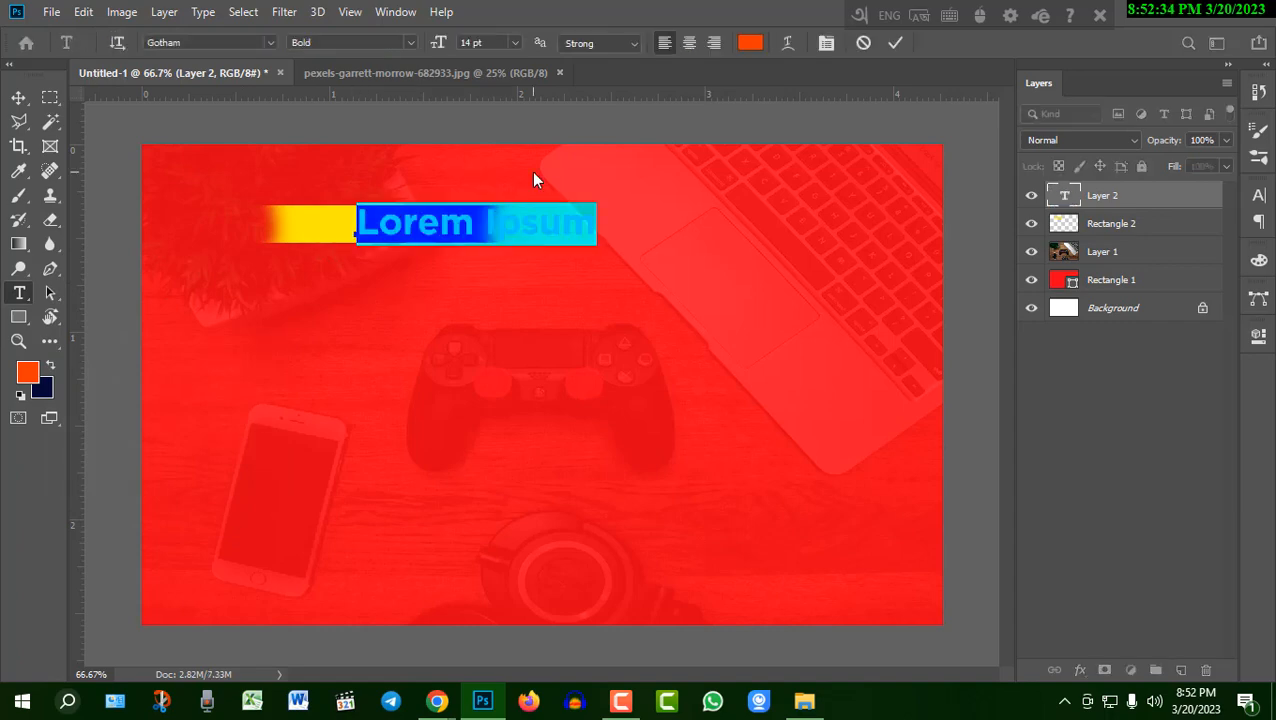
type("O")
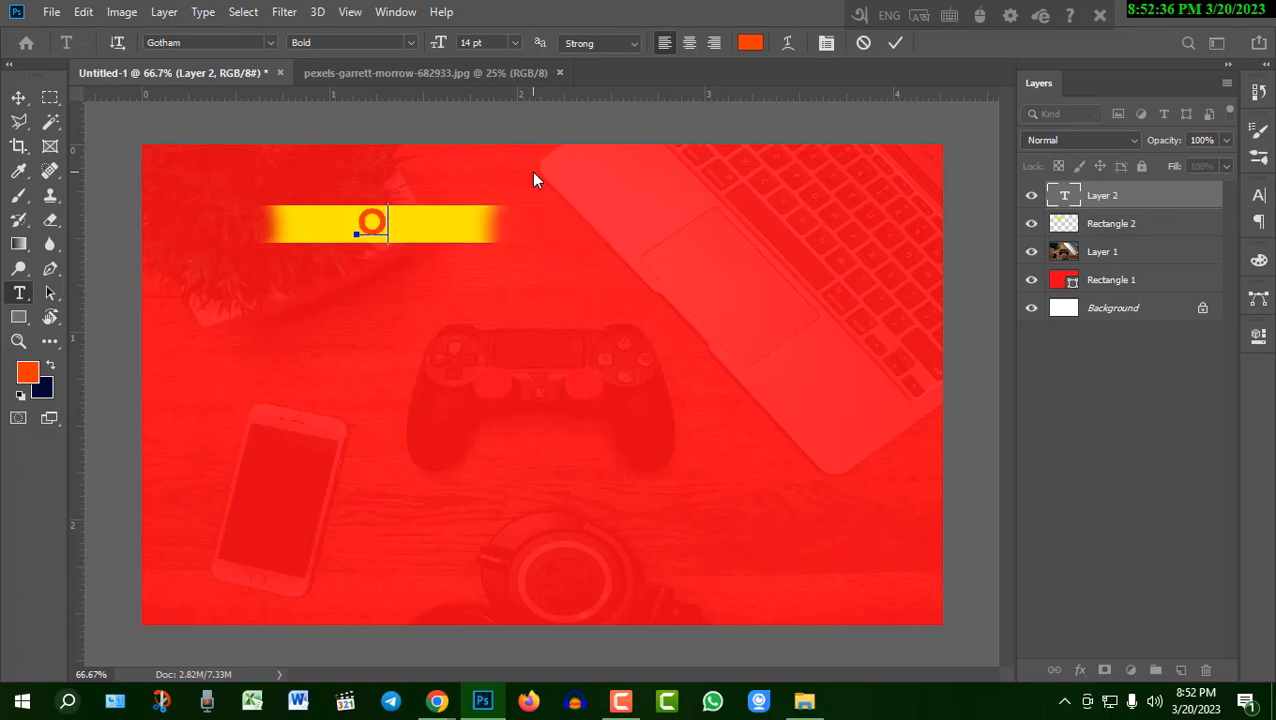
type("RGANIC")
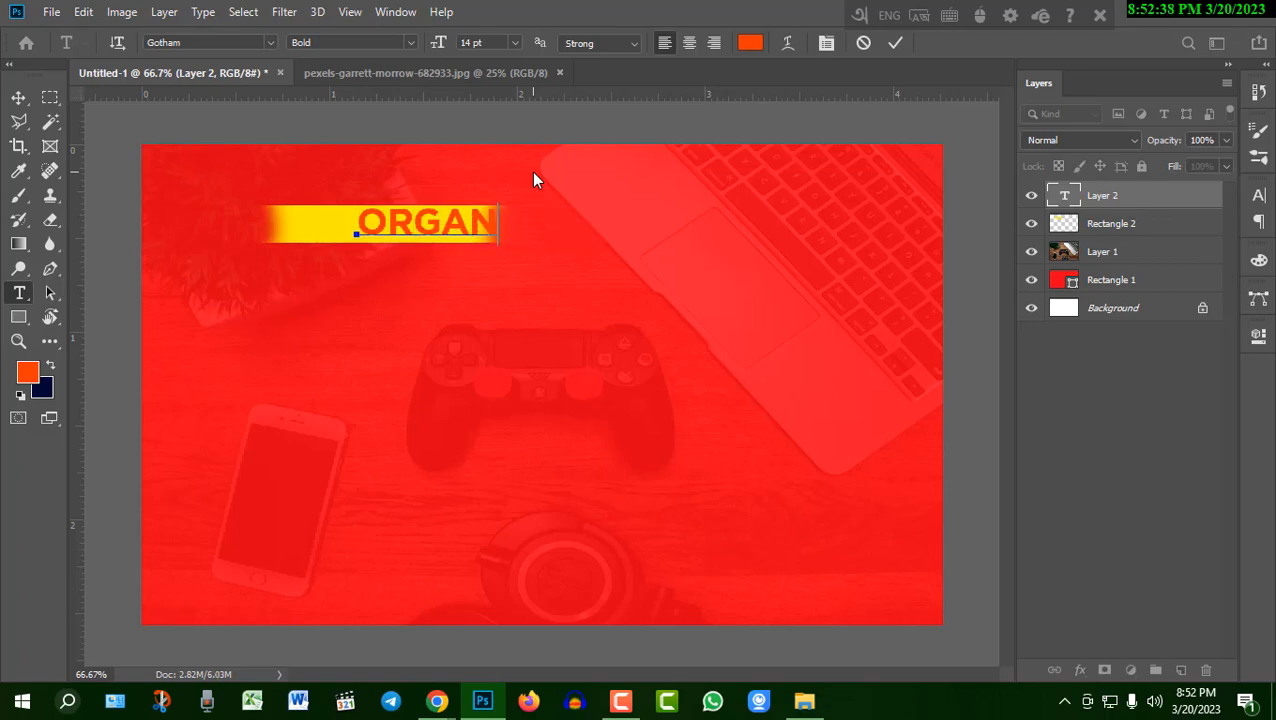
left_click(895, 43)
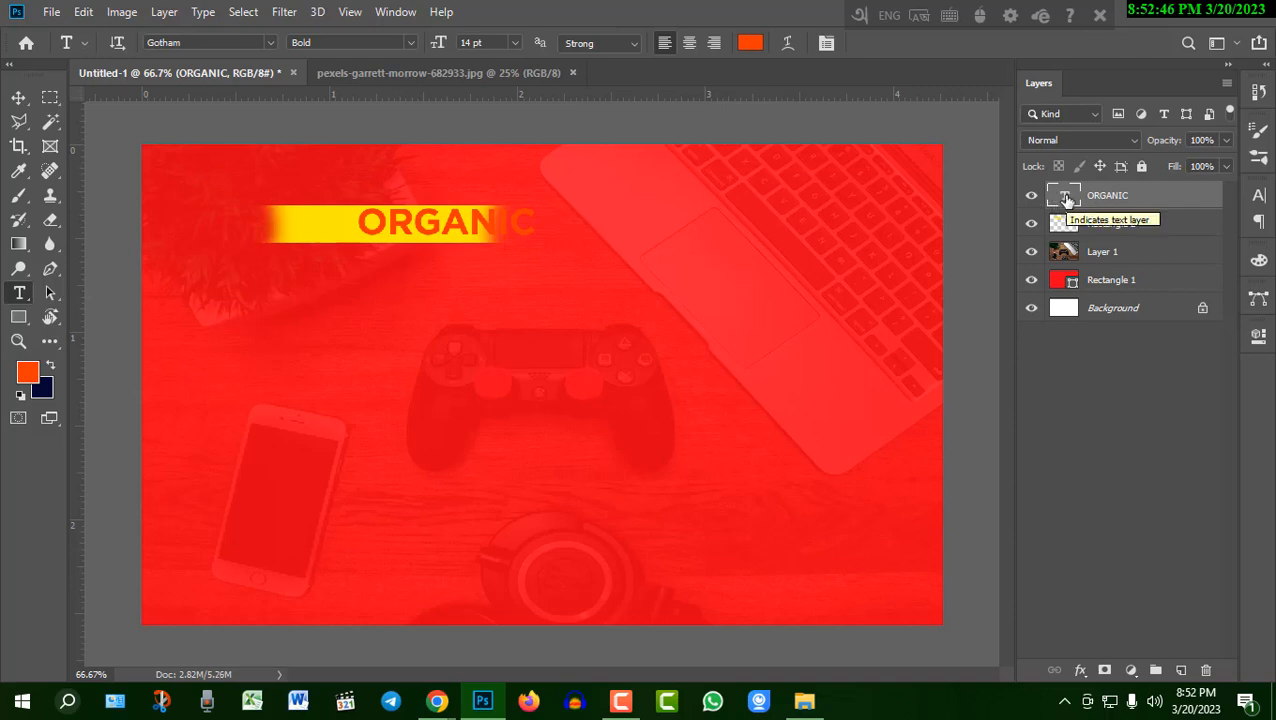
Step: Change the ORGANIC text colour to black, #000000
double_click(1067, 200)
left_click(751, 43)
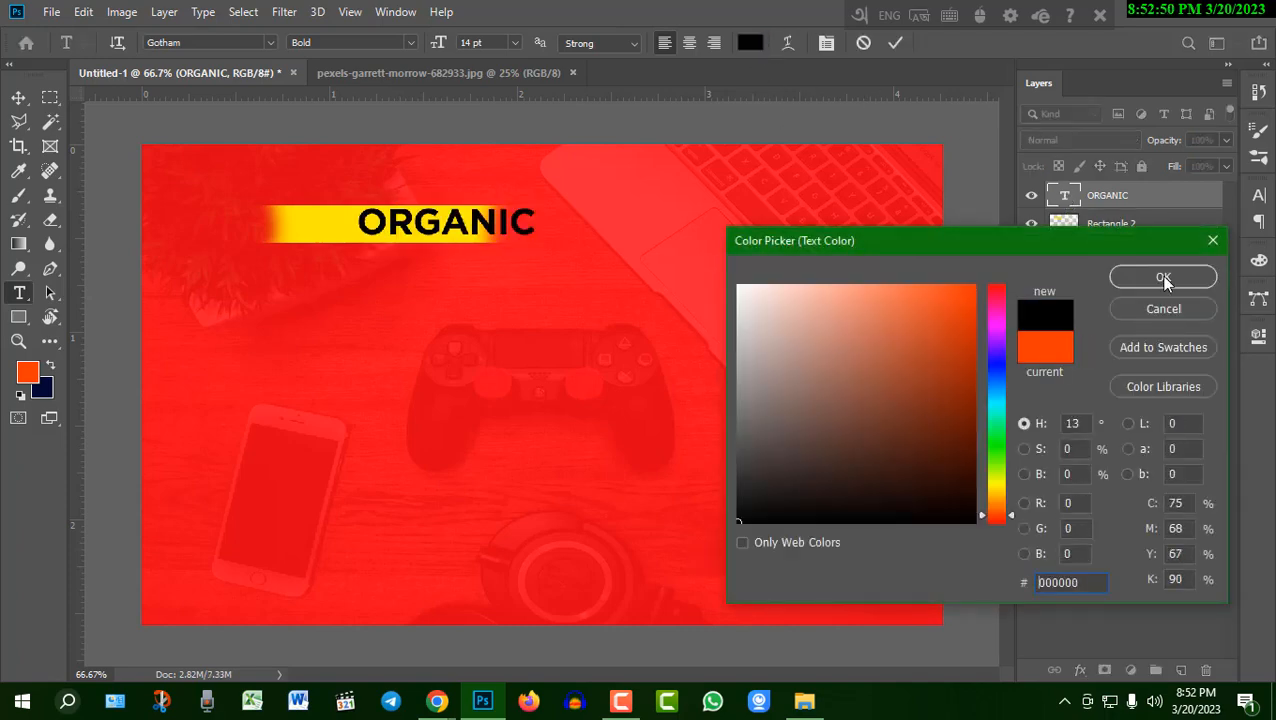
left_click(1164, 279)
left_click(895, 43)
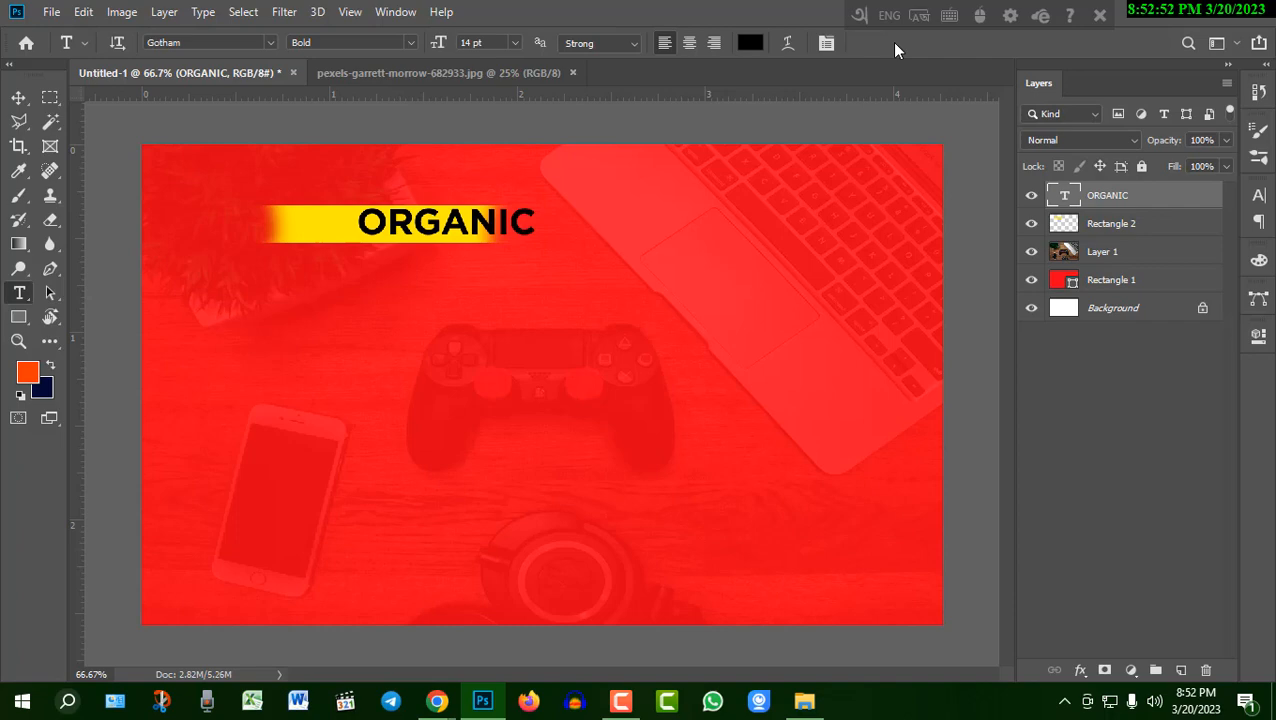
Step: Enlarge the ORGANIC text to about 15.5 pt and centre it on the yellow bar
key("ctrl+t")
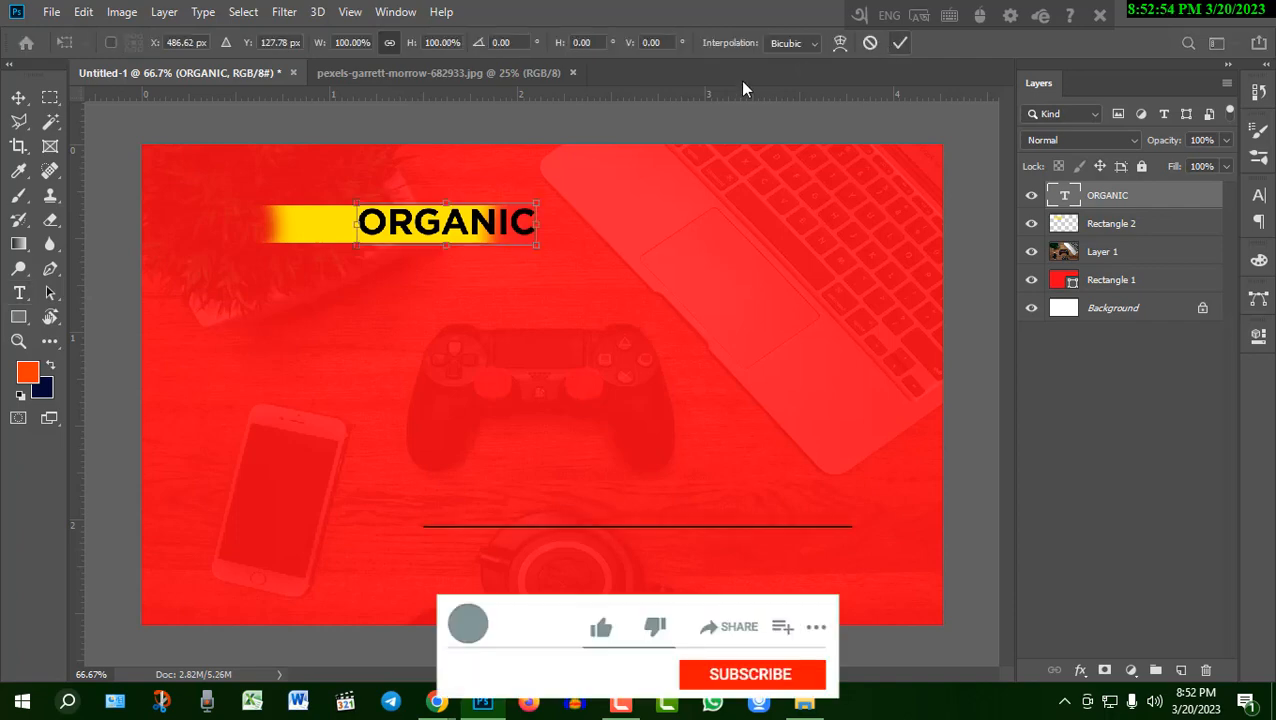
left_click_drag(522, 236, 480, 249)
left_click(900, 43)
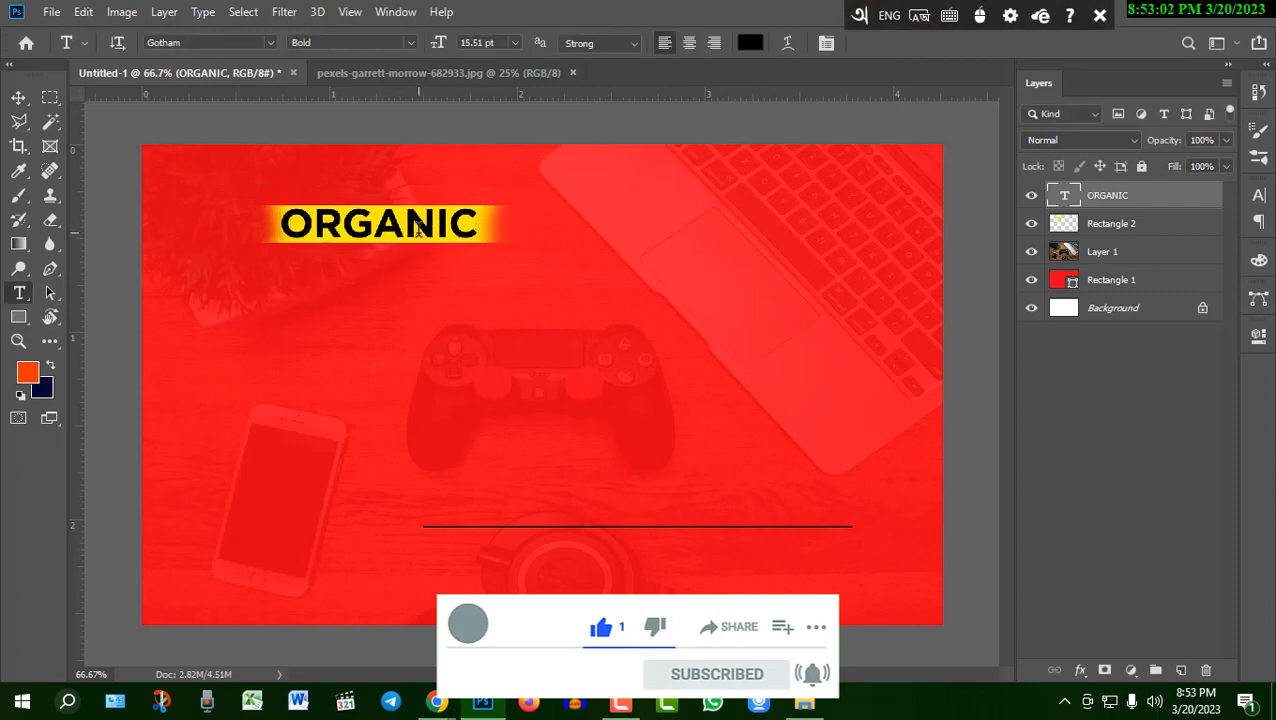
Step: Group the ORGANIC text layer with the yellow bar layer
left_click(17, 96)
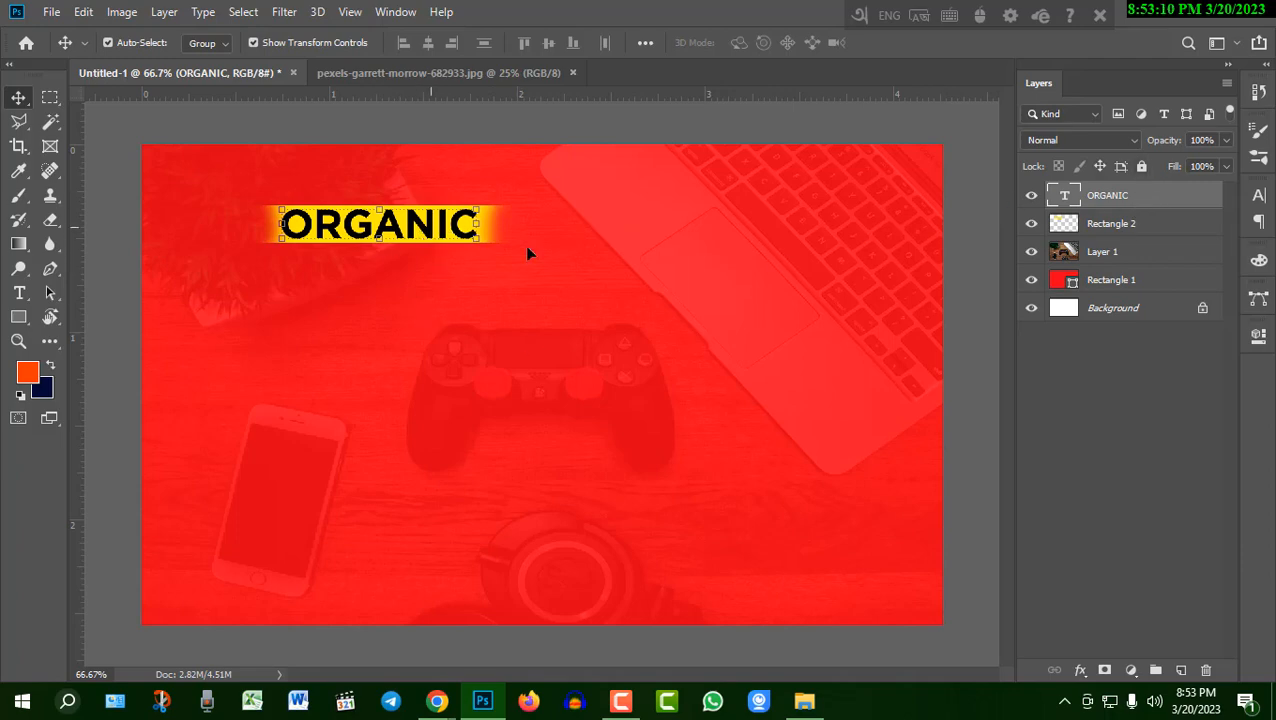
left_click(1128, 234, "shift")
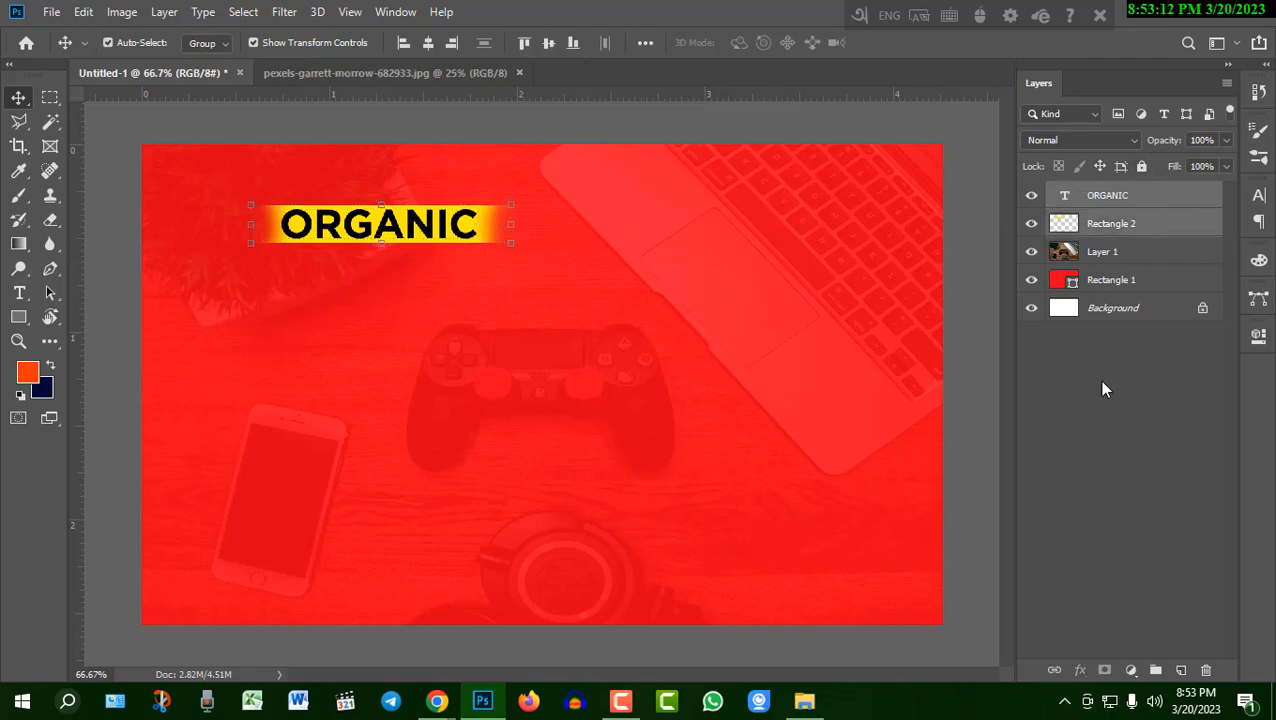
key("ctrl+g")
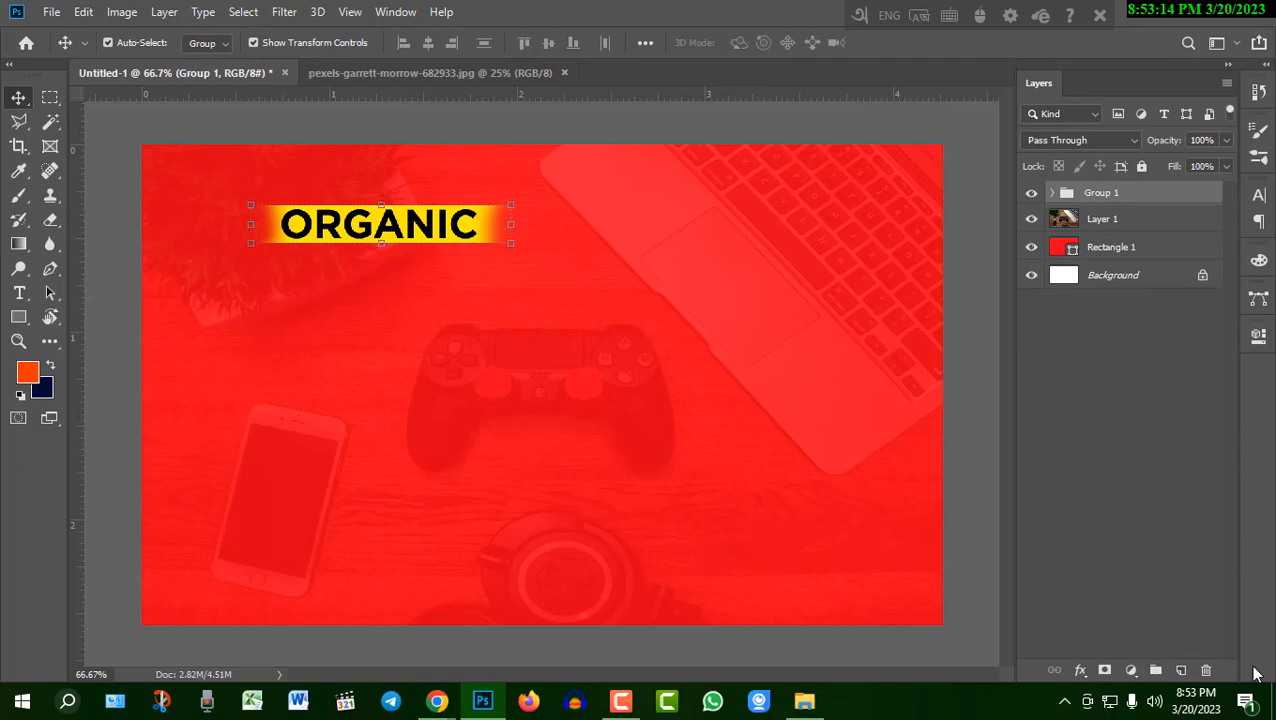
Step: Add a new layer and place the text "YOUTUBE" near the middle of the canvas, below ORGANIC
left_click(1181, 670)
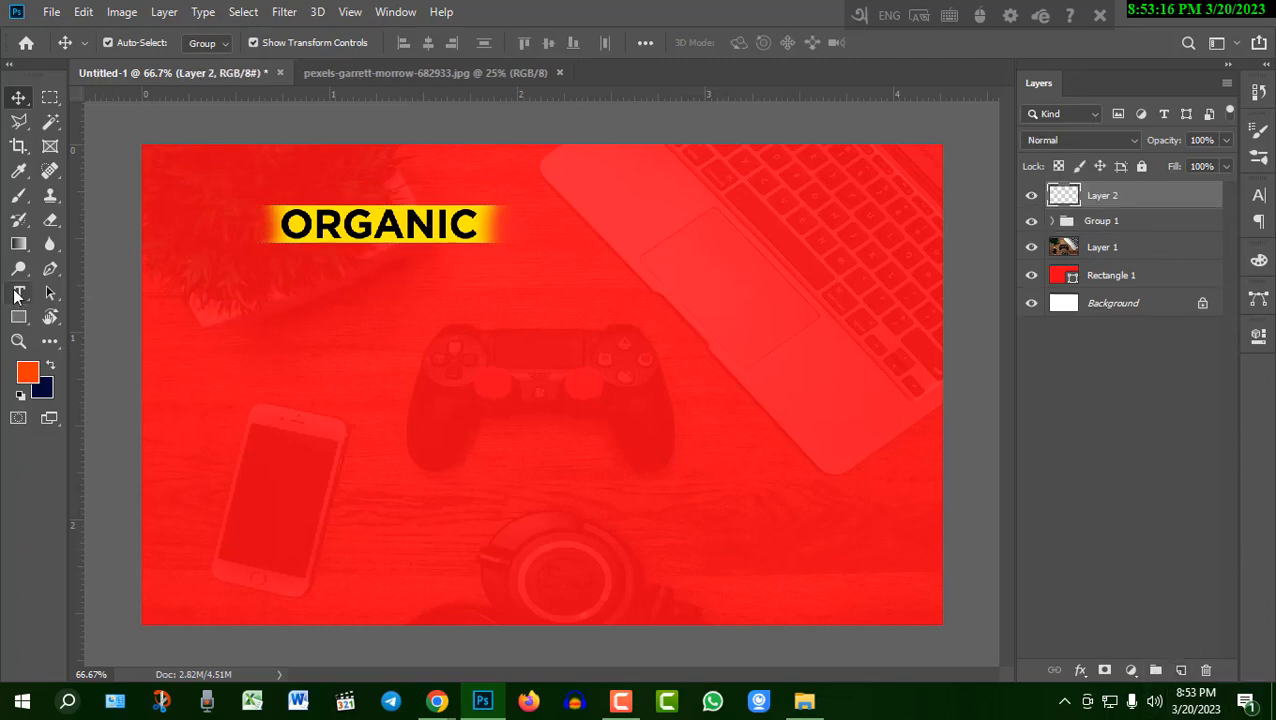
left_click_drag(17, 295, 100, 292)
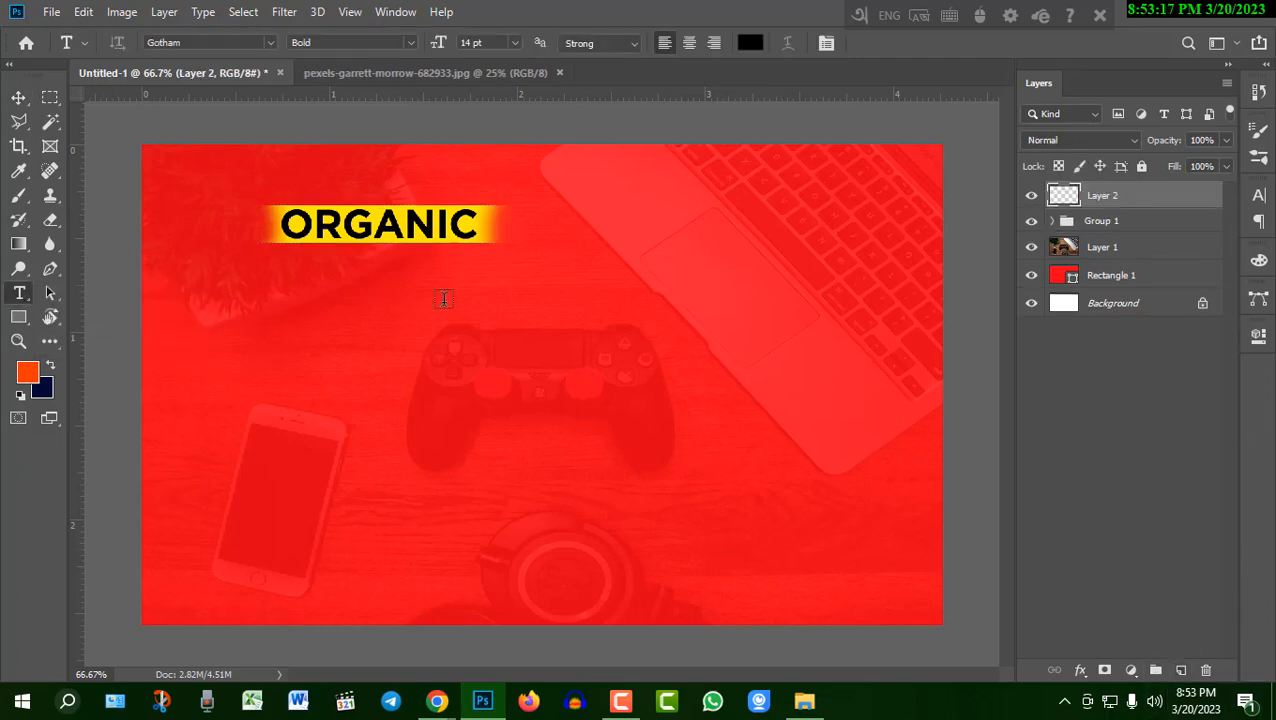
left_click(441, 351)
type("YOUTUBE")
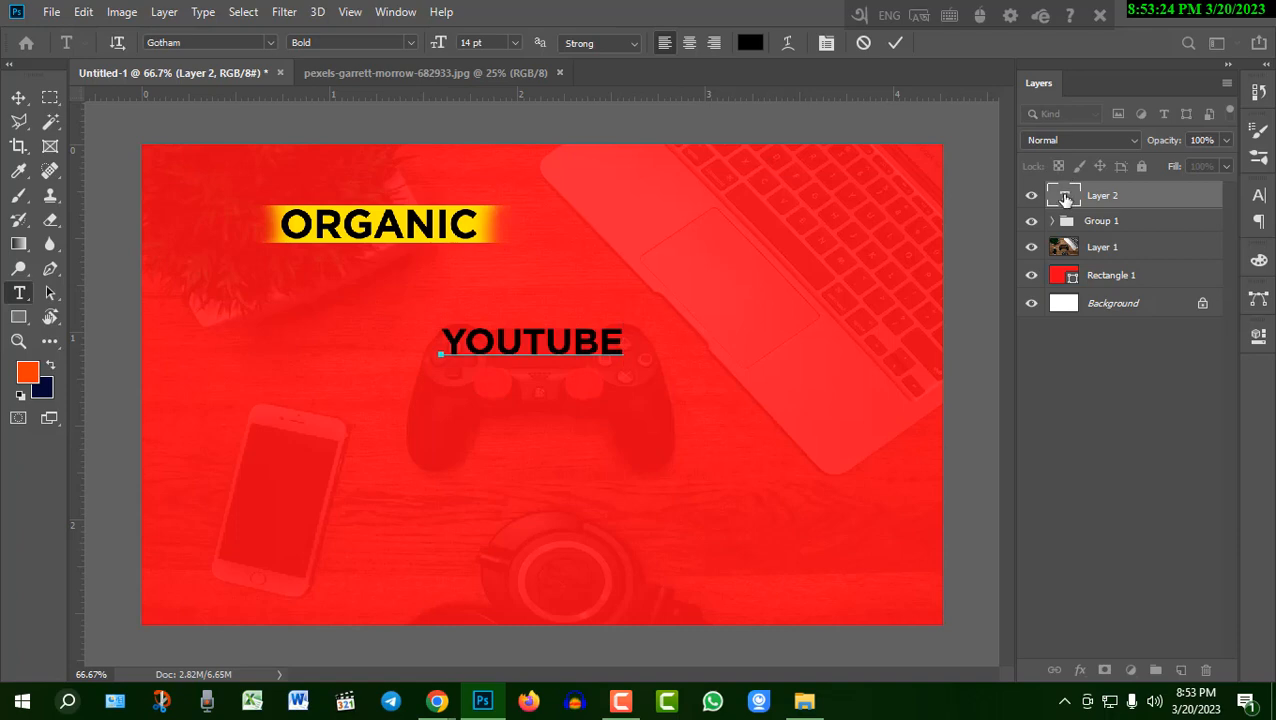
left_click(1061, 207)
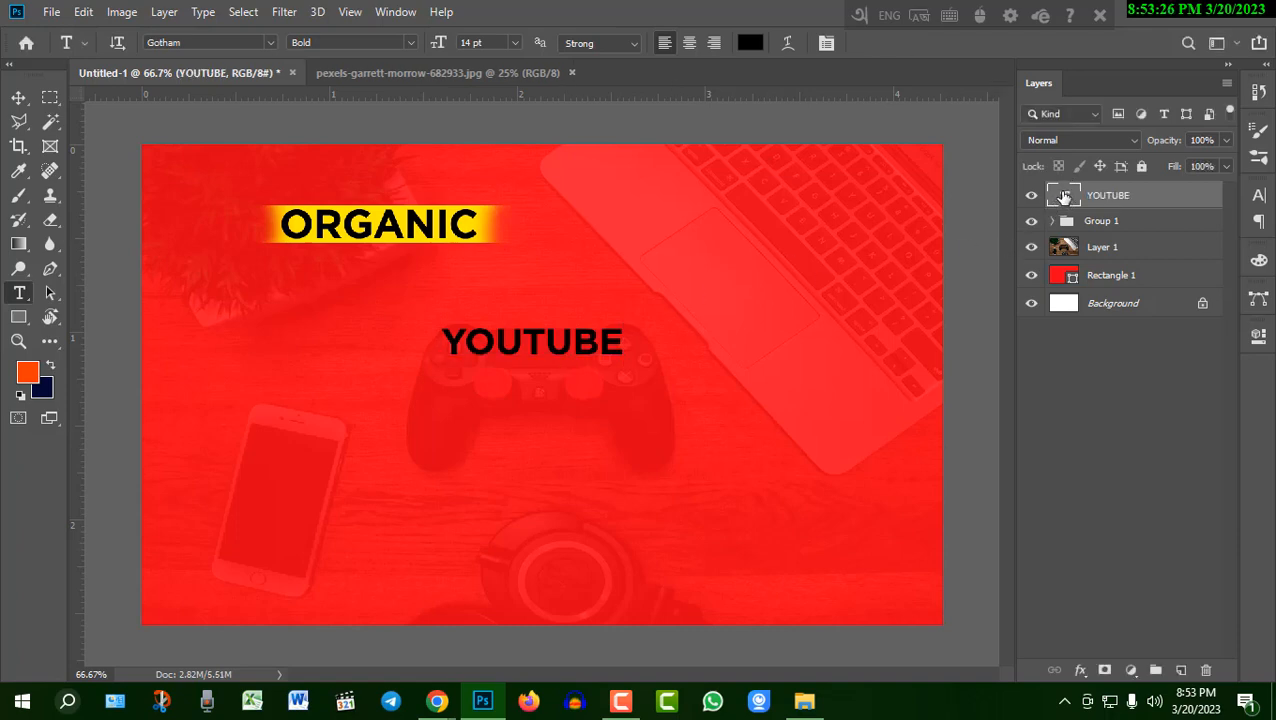
Step: Change the YOUTUBE text's font to Bebas
double_click(1063, 197)
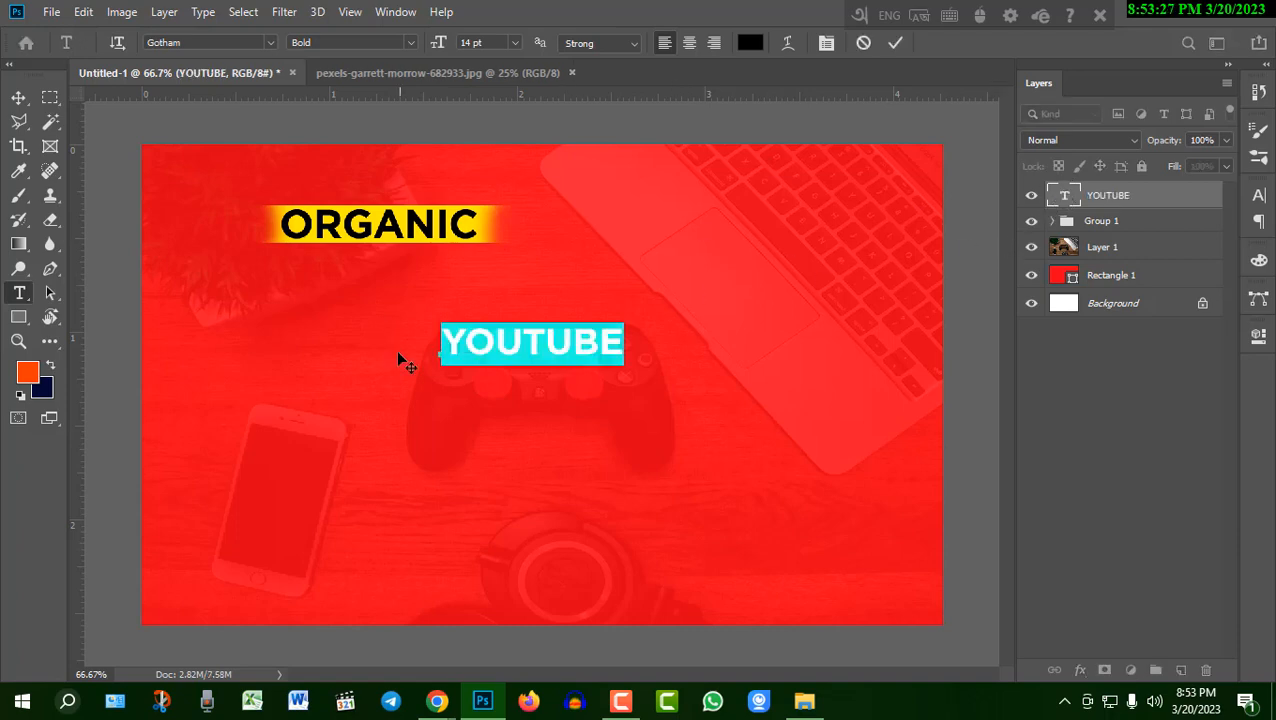
left_click(269, 41)
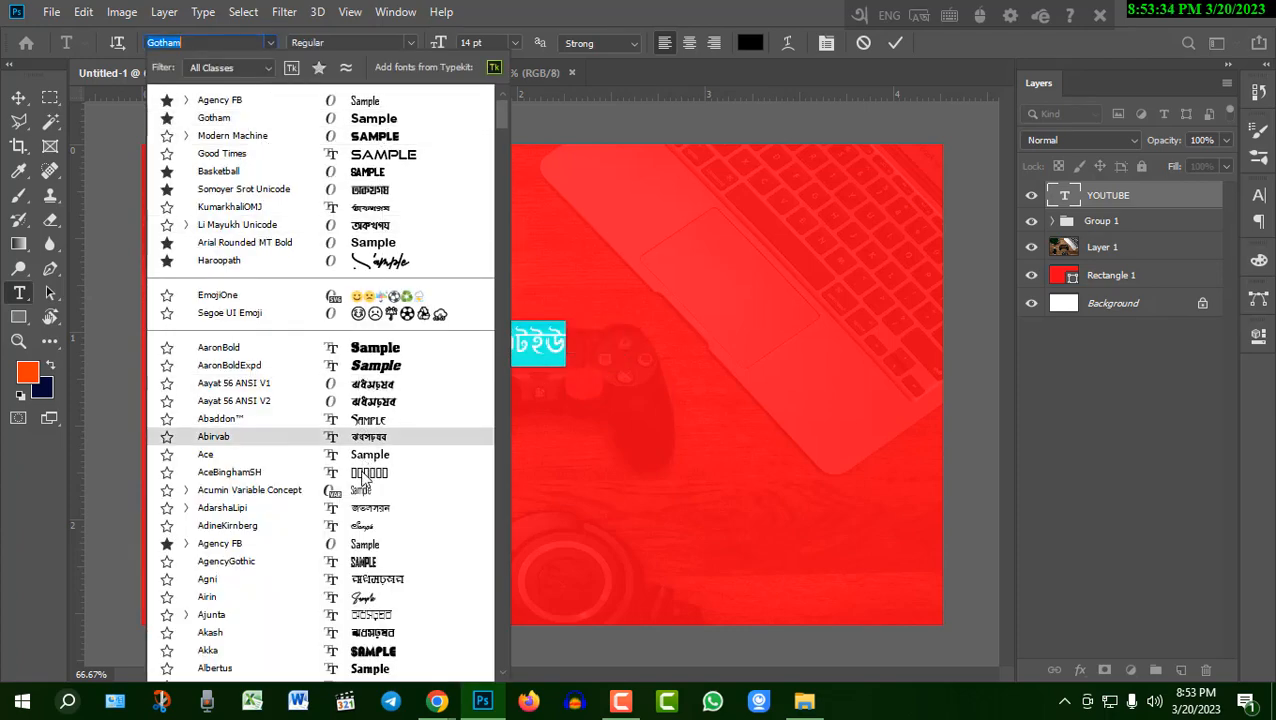
scroll(362, 560, "down", 6)
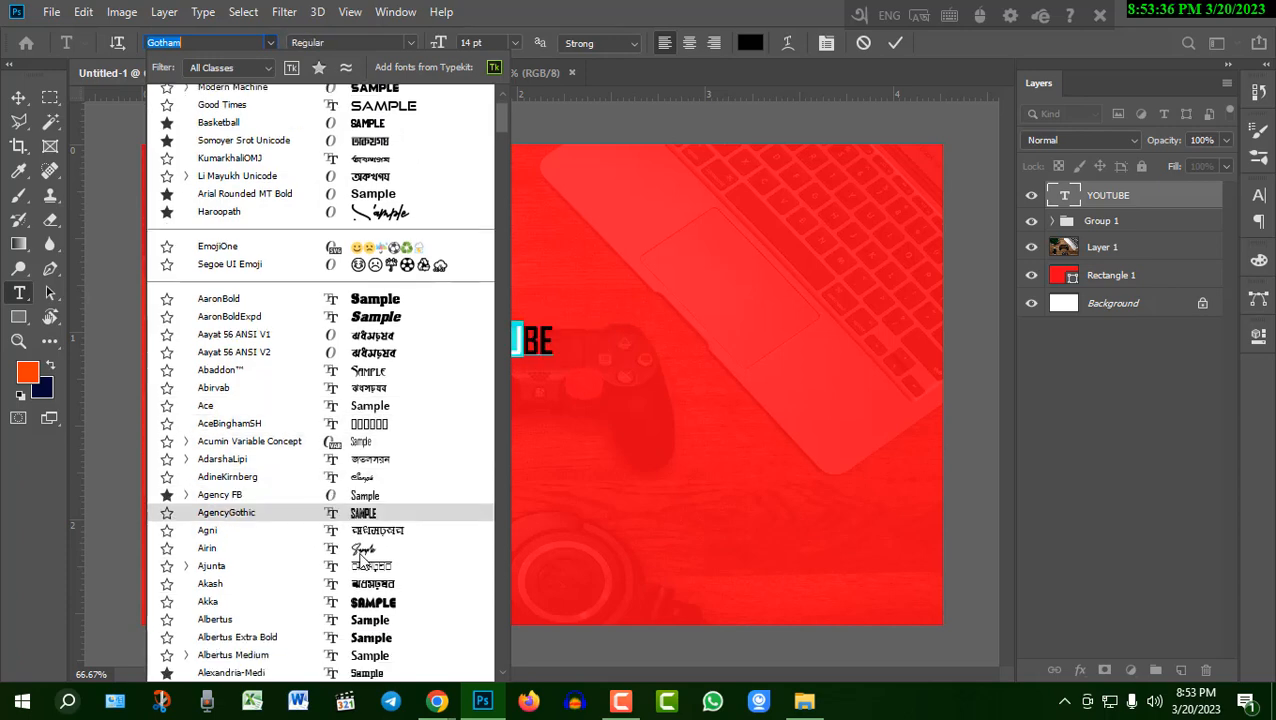
scroll(362, 560, "down", 8)
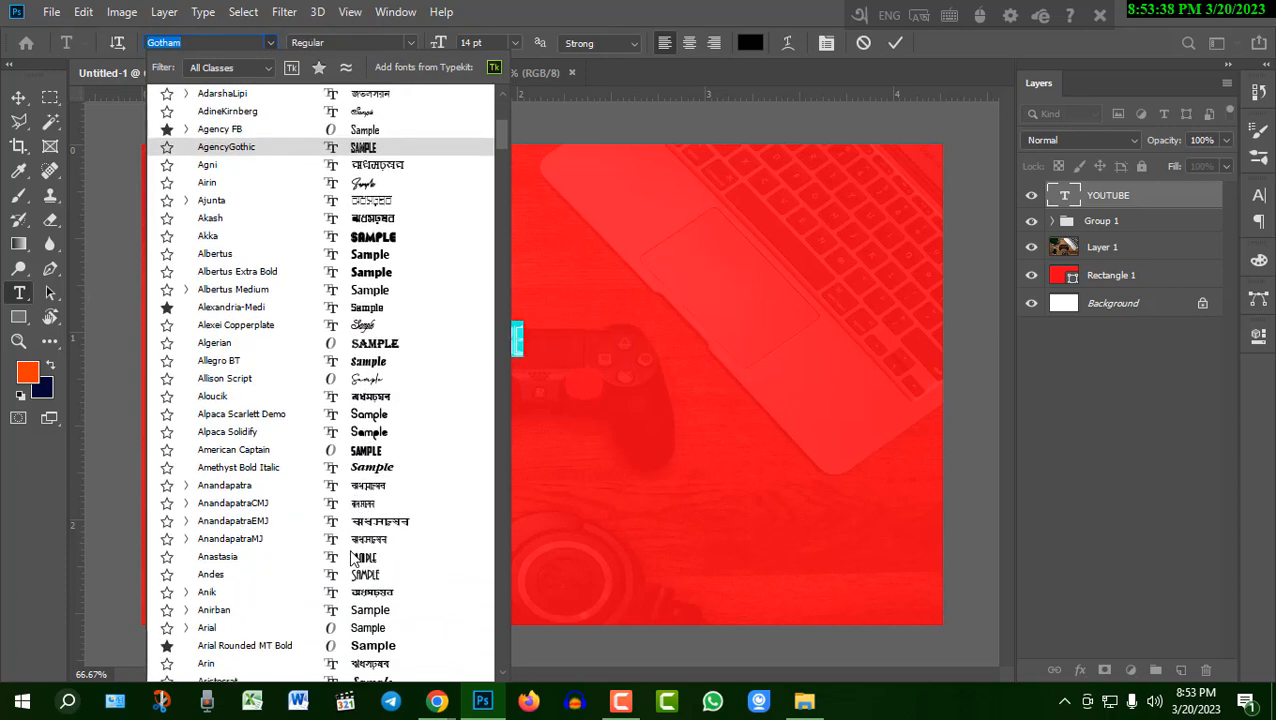
scroll(237, 577, "down", 12)
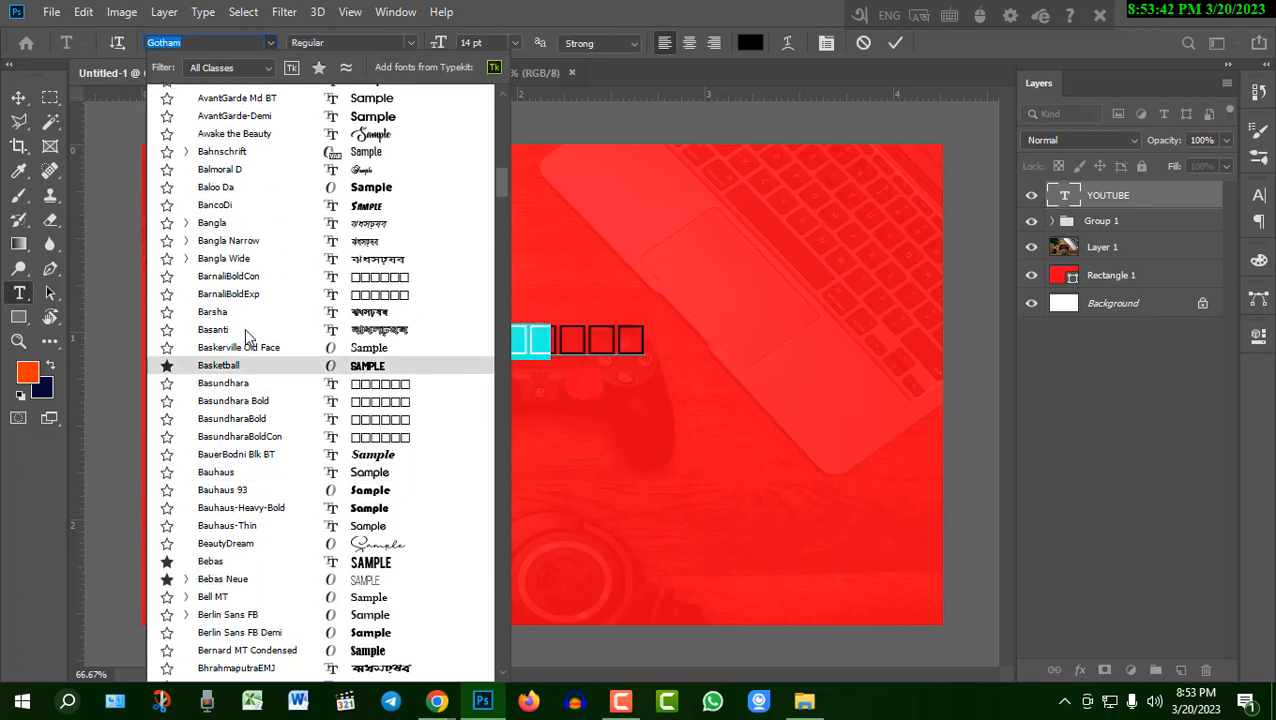
left_click(239, 563)
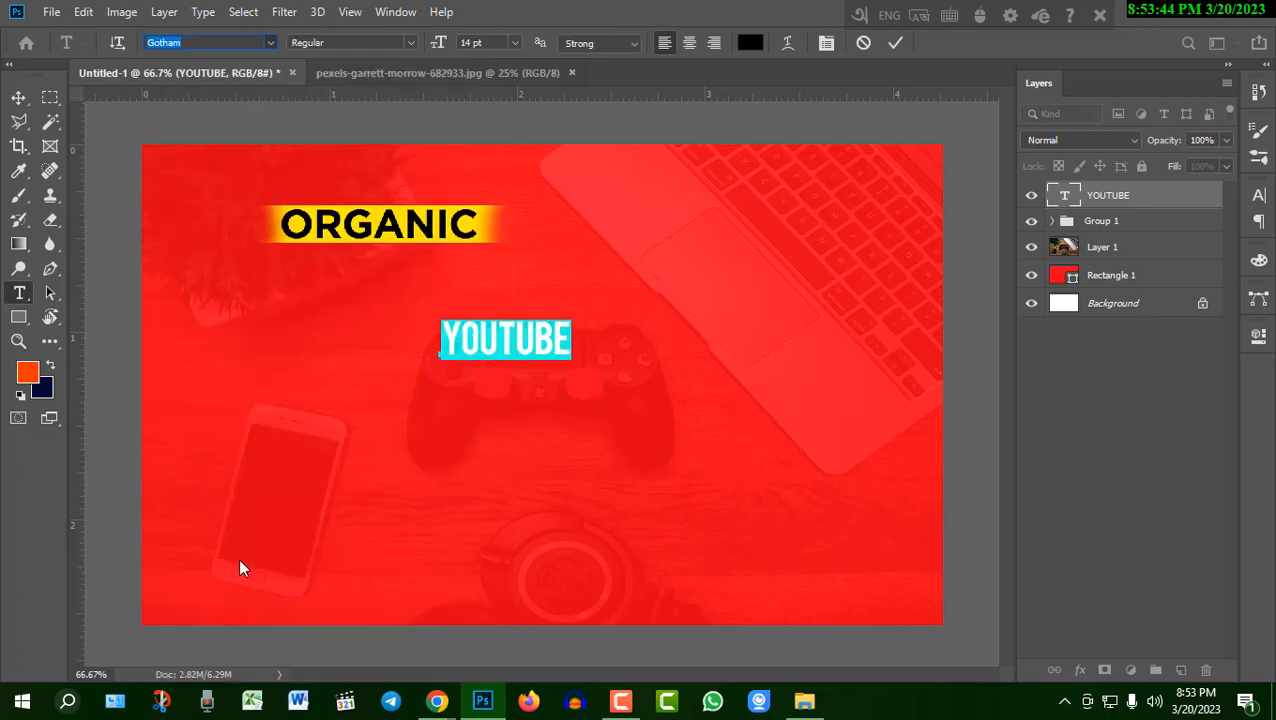
Step: Set the YOUTUBE text colour to white, #ffffff
left_click(749, 43)
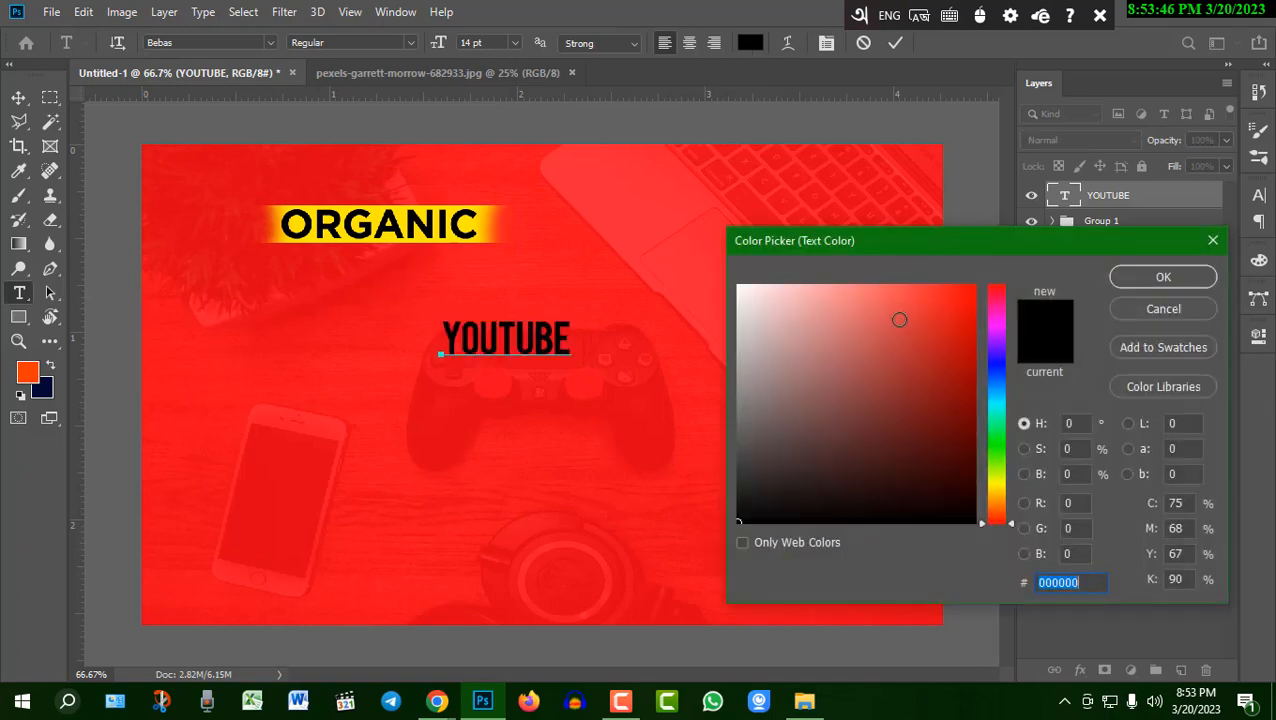
type("ffffff")
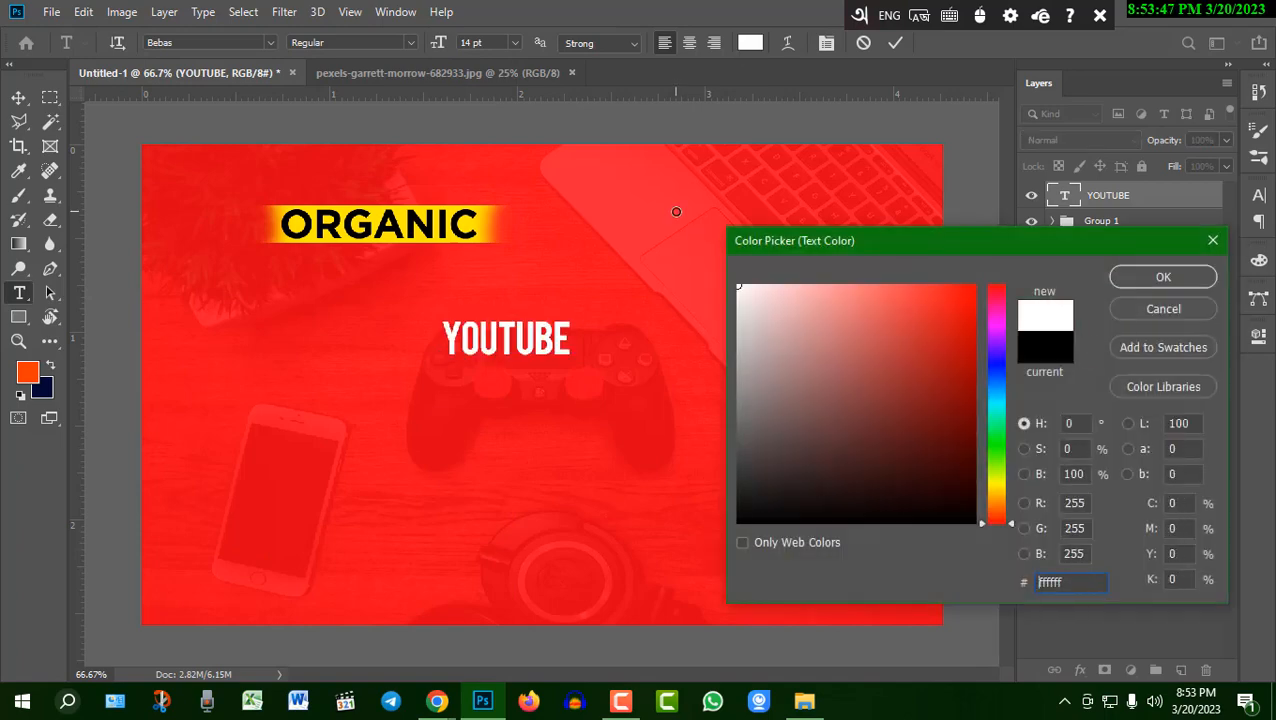
left_click(1161, 280)
left_click(893, 44)
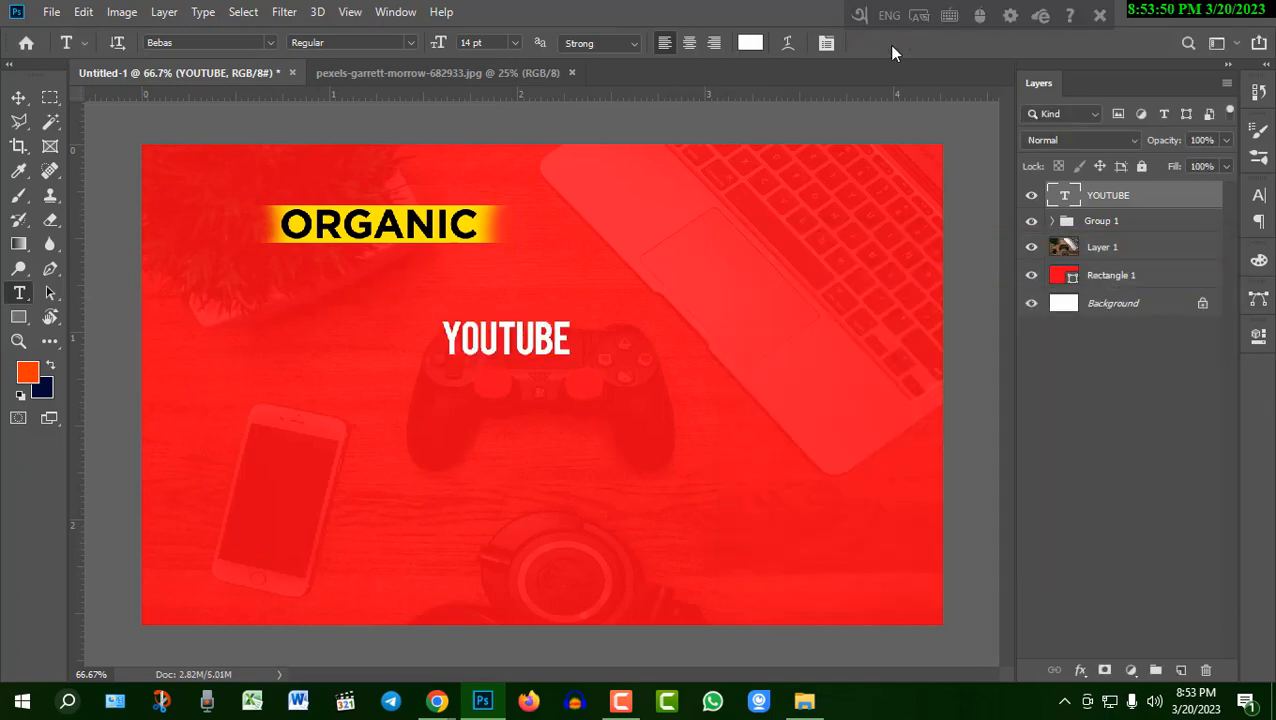
Step: Scale the YOUTUBE text up to about 35 pt and position it directly beneath the ORGANIC bar
key("ctrl+t")
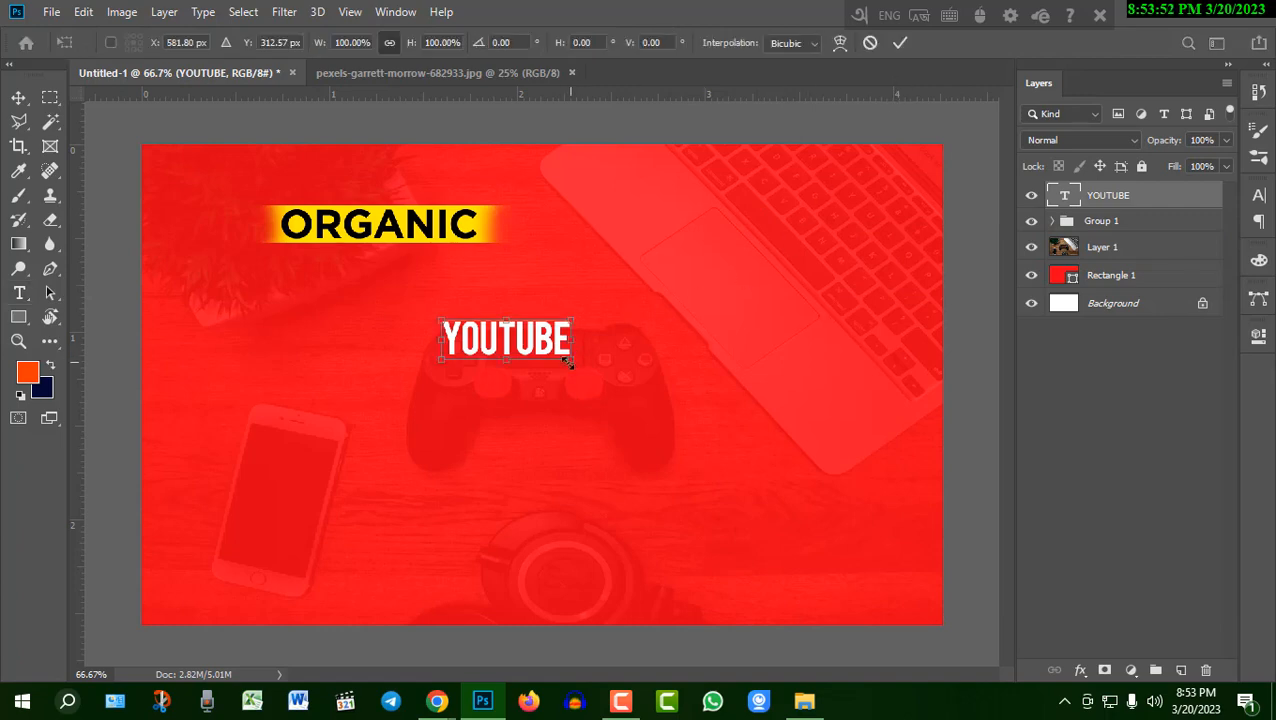
left_click_drag(568, 364, 698, 407)
left_click_drag(640, 369, 422, 291)
left_click_drag(491, 331, 555, 343)
left_click(899, 45)
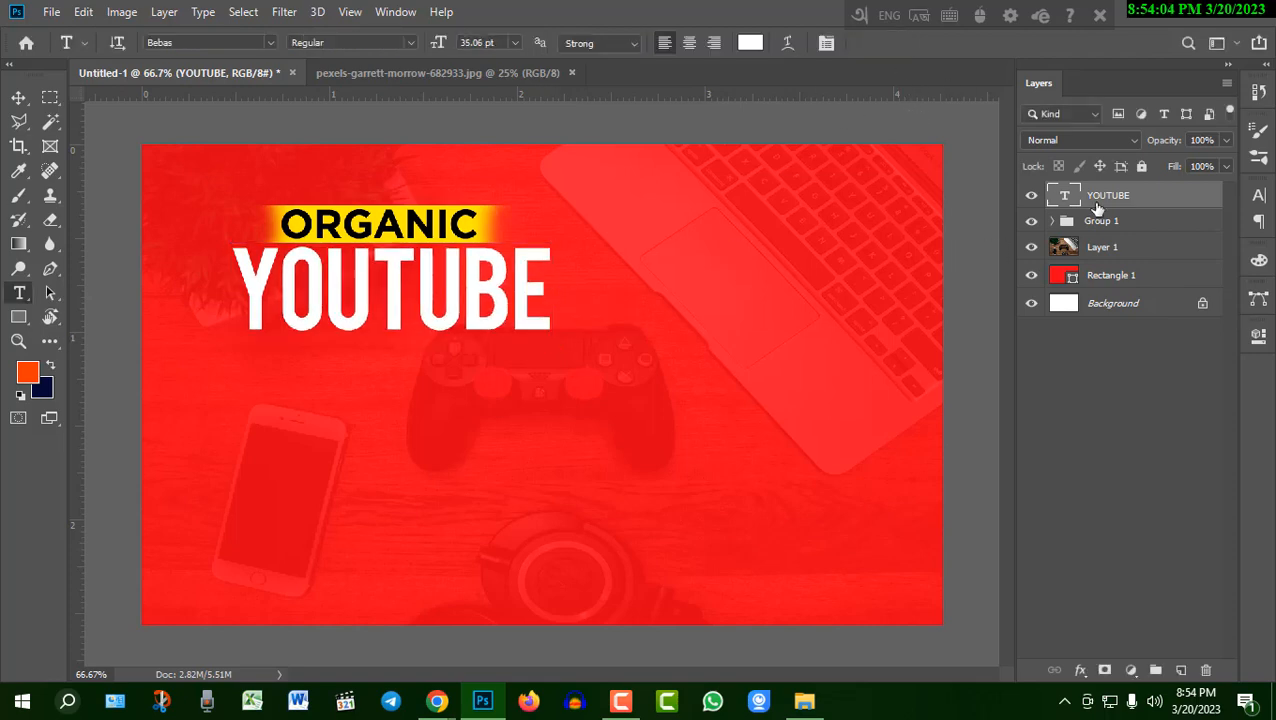
key("v")
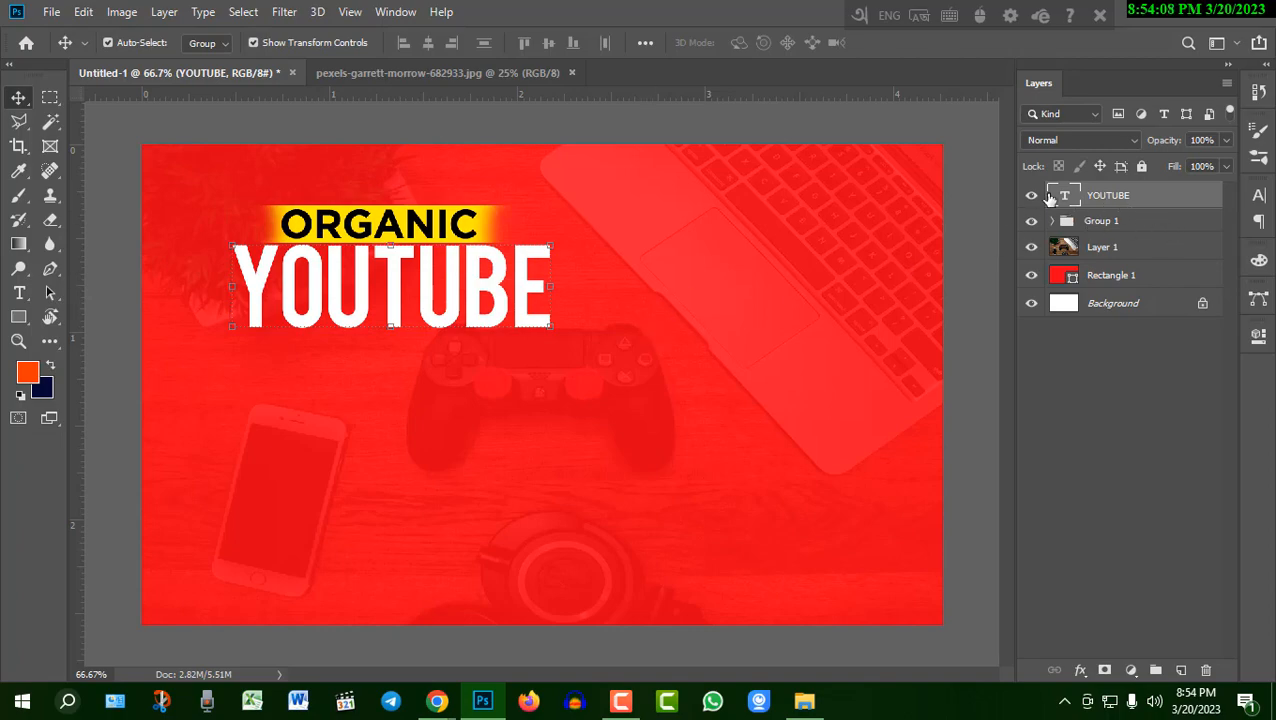
Step: Add a drop shadow to the YOUTUBE text, reset to its default settings, with the distance set to 5 px
double_click(1165, 204)
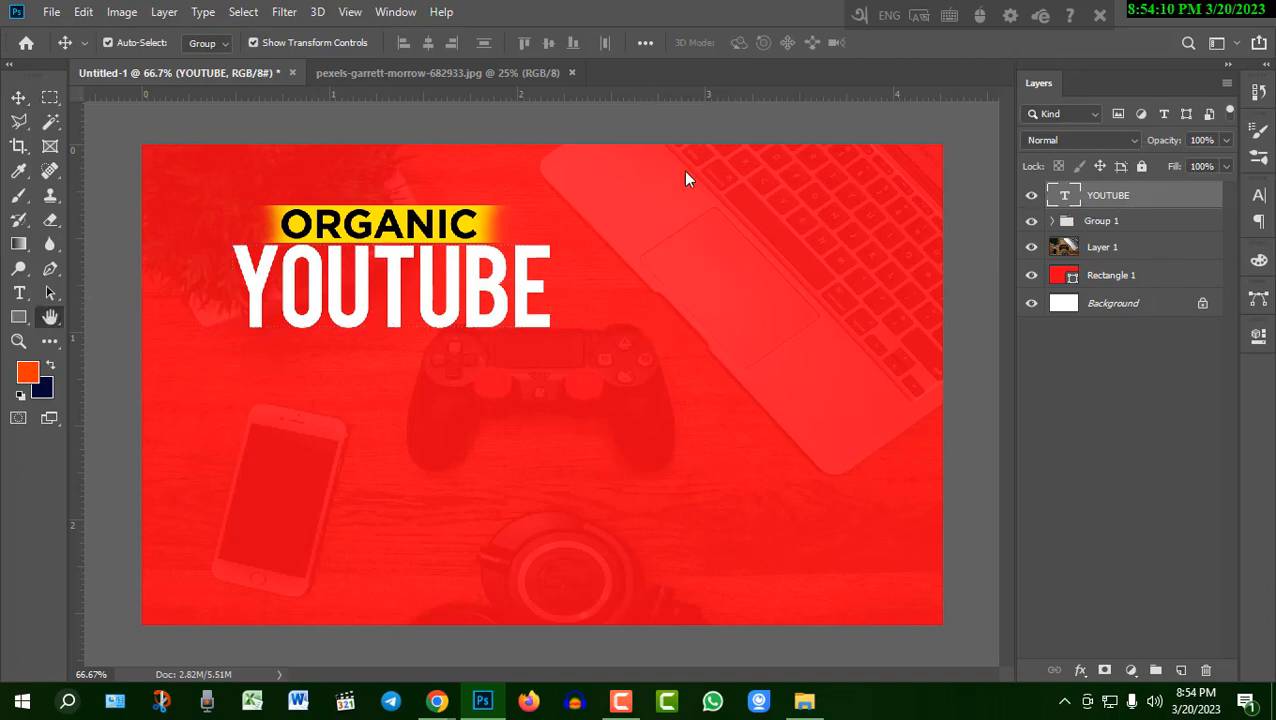
left_click_drag(635, 142, 855, 127)
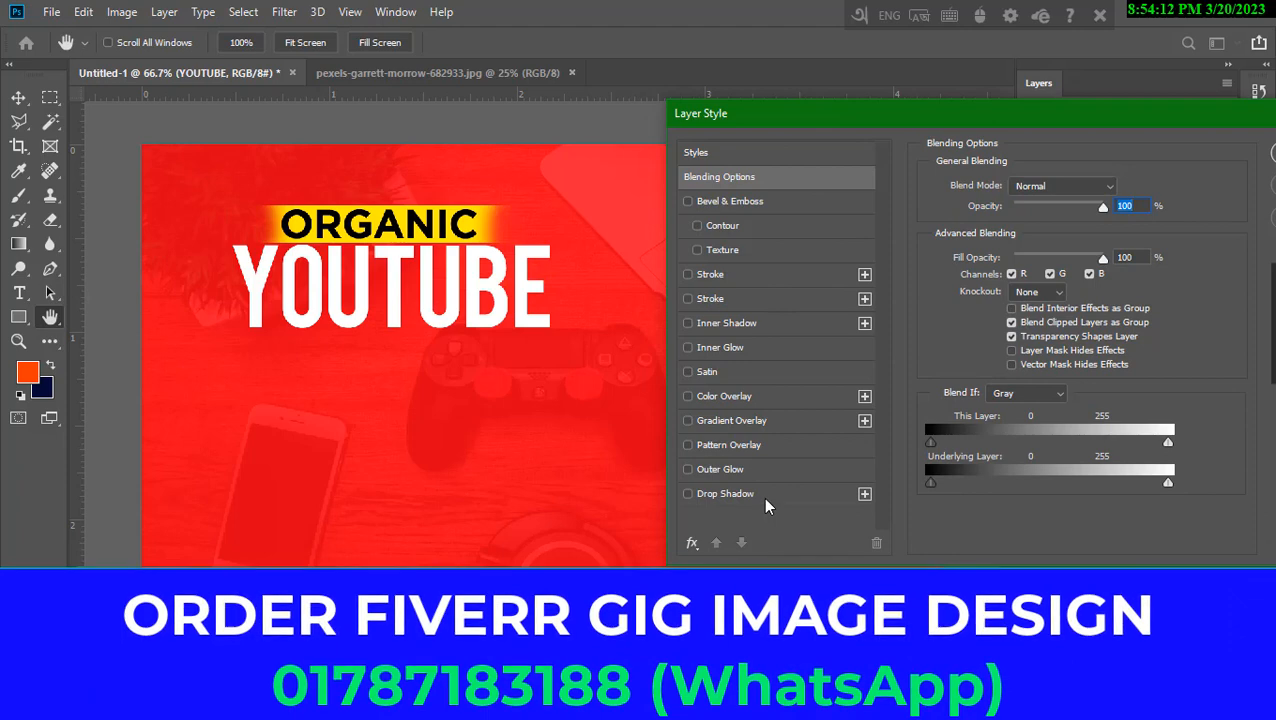
left_click(764, 495)
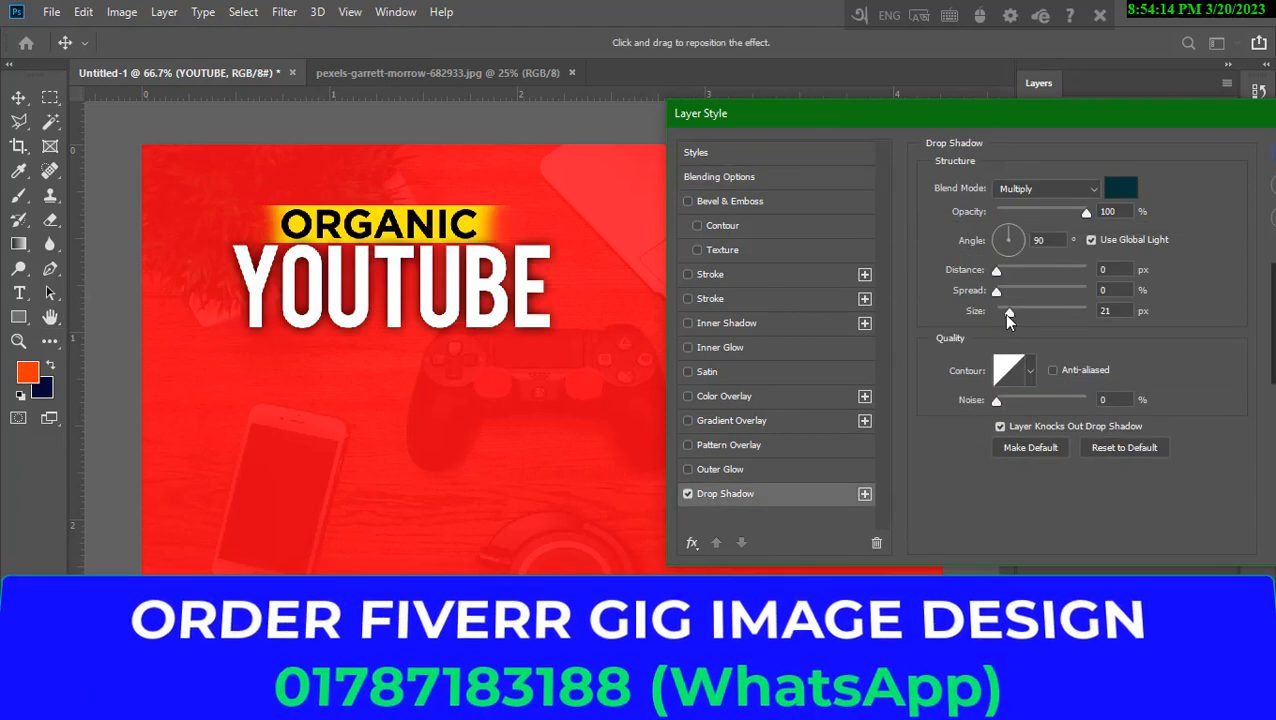
left_click(1120, 448)
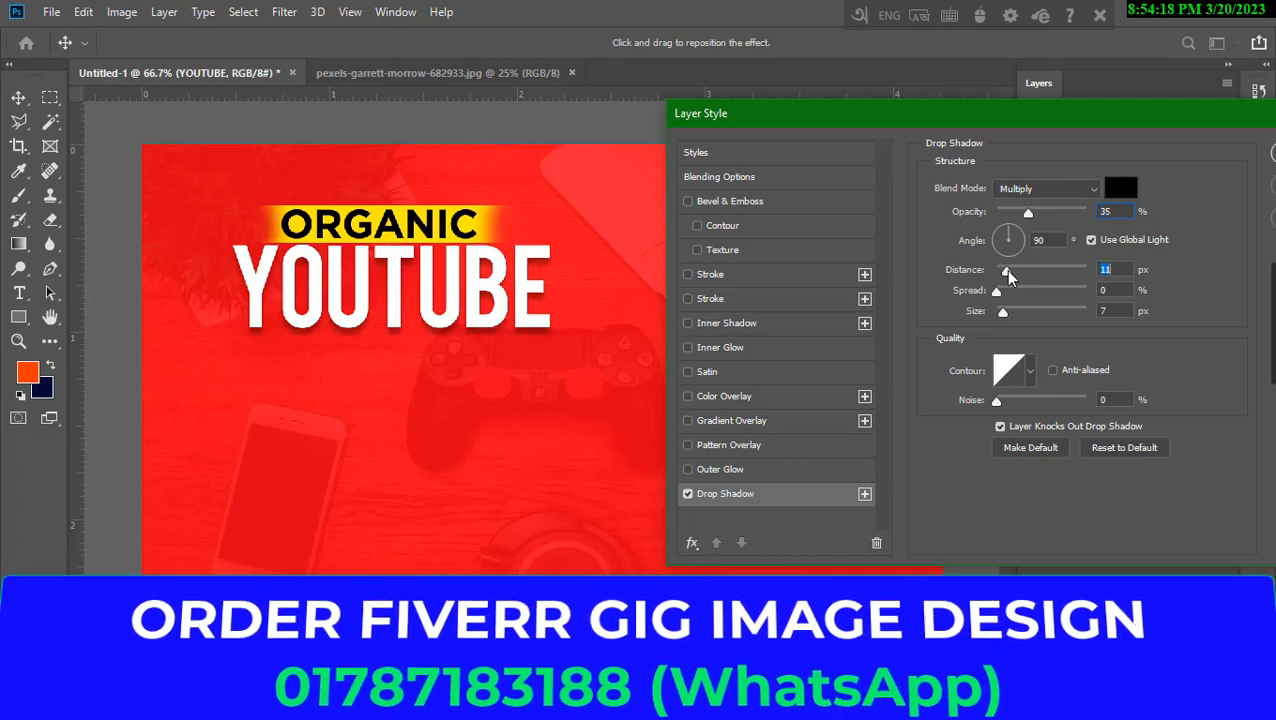
left_click_drag(999, 271, 1003, 271)
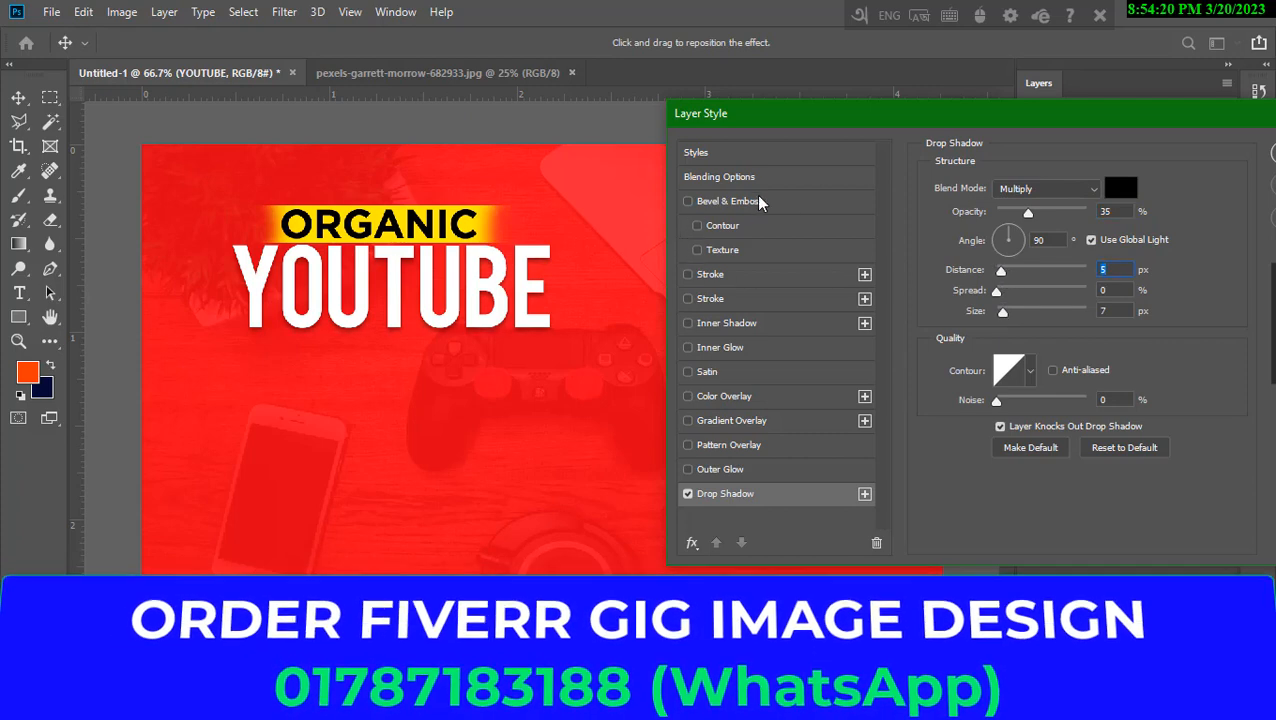
Step: Add a Bevel & Emboss effect to the YOUTUBE text with size 7 px and soften 6 px
left_click(760, 201)
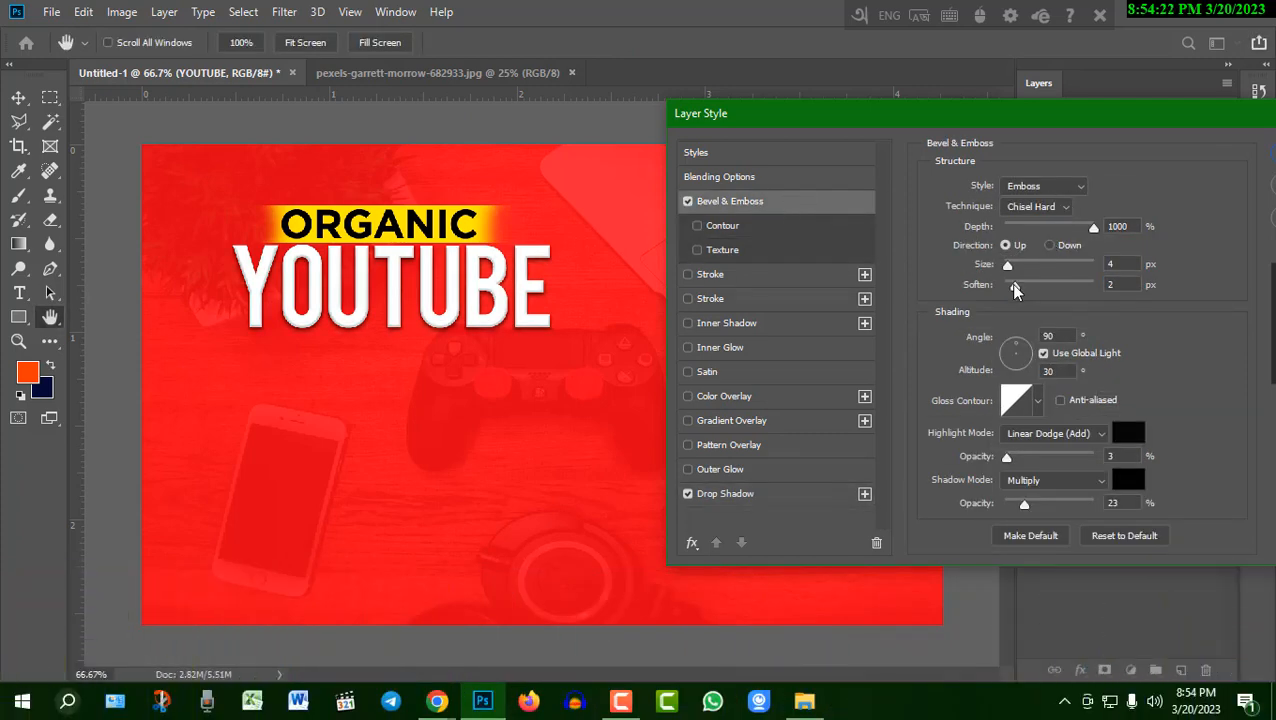
mouse_move(1014, 285)
left_mouse_down()
mouse_move(1030, 289)
mouse_move(1012, 267)
mouse_move(1010, 289)
mouse_move(1041, 290)
mouse_move(1010, 266)
left_mouse_up()
left_click_drag(1214, 119, 969, 112)
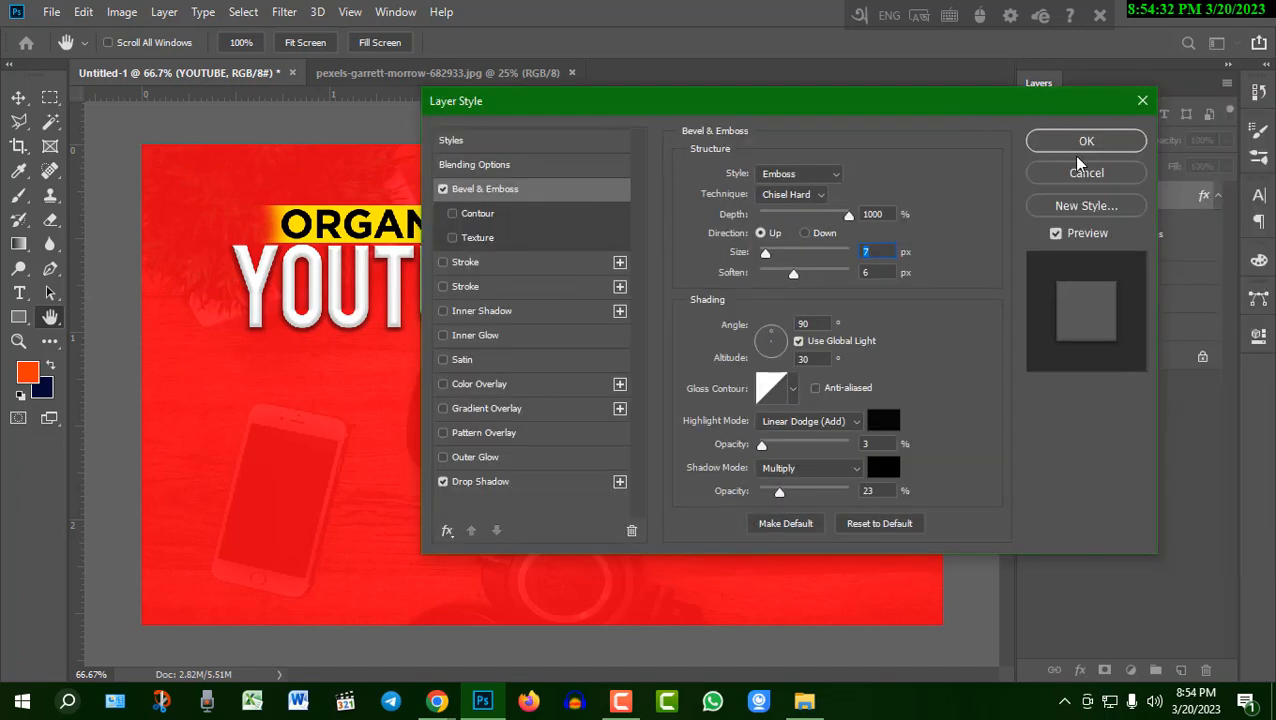
left_click(1080, 138)
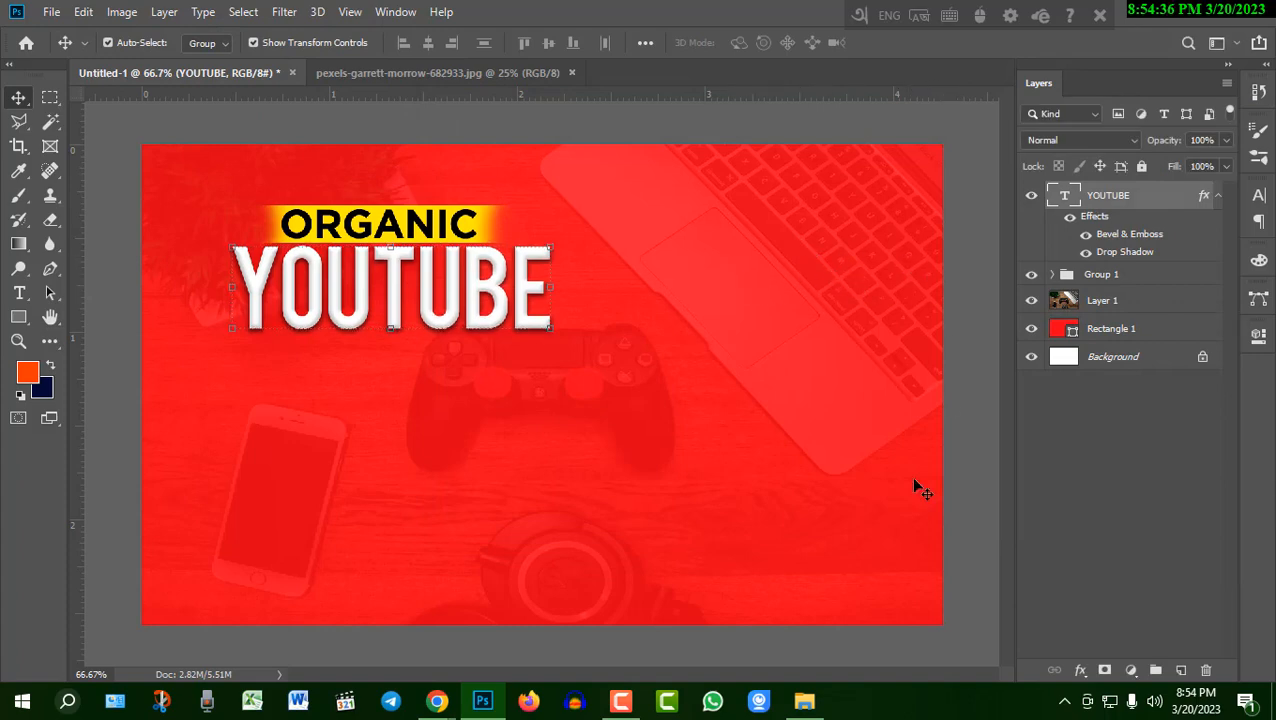
Step: Add a new layer and place the text "PROMOTION" below YOUTUBE
left_click(1182, 671)
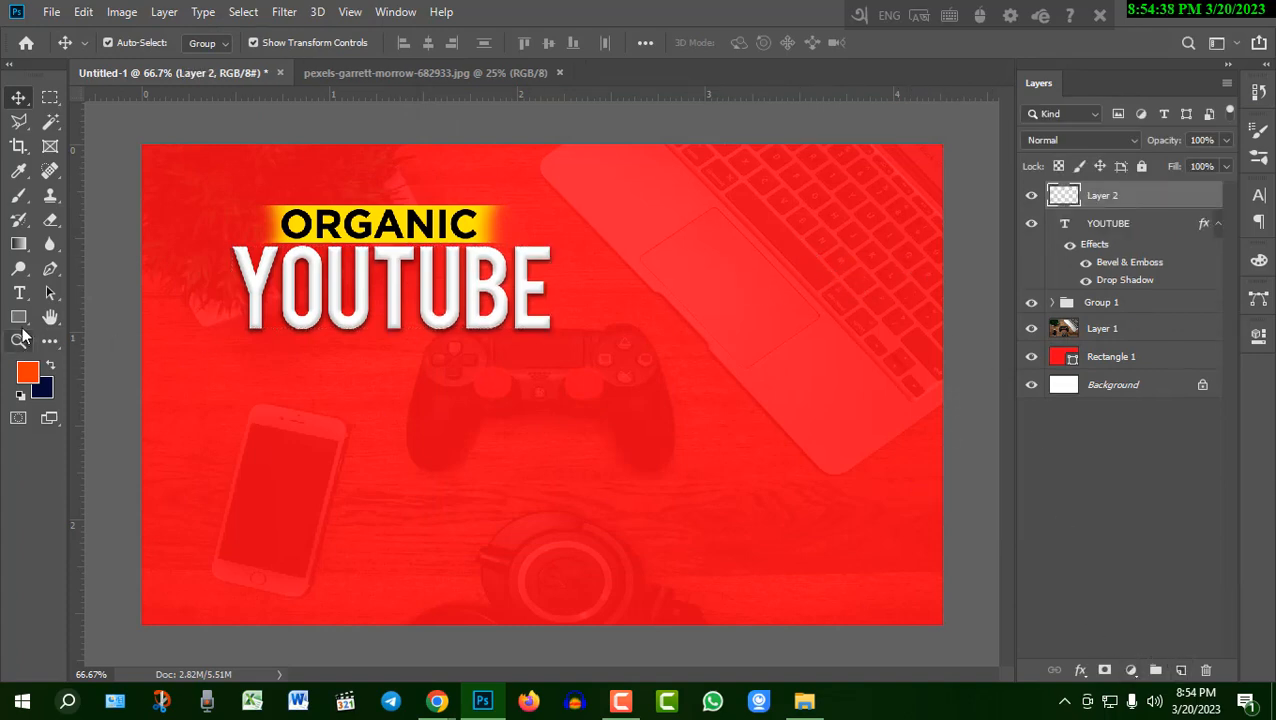
left_click(19, 294)
left_click(400, 389)
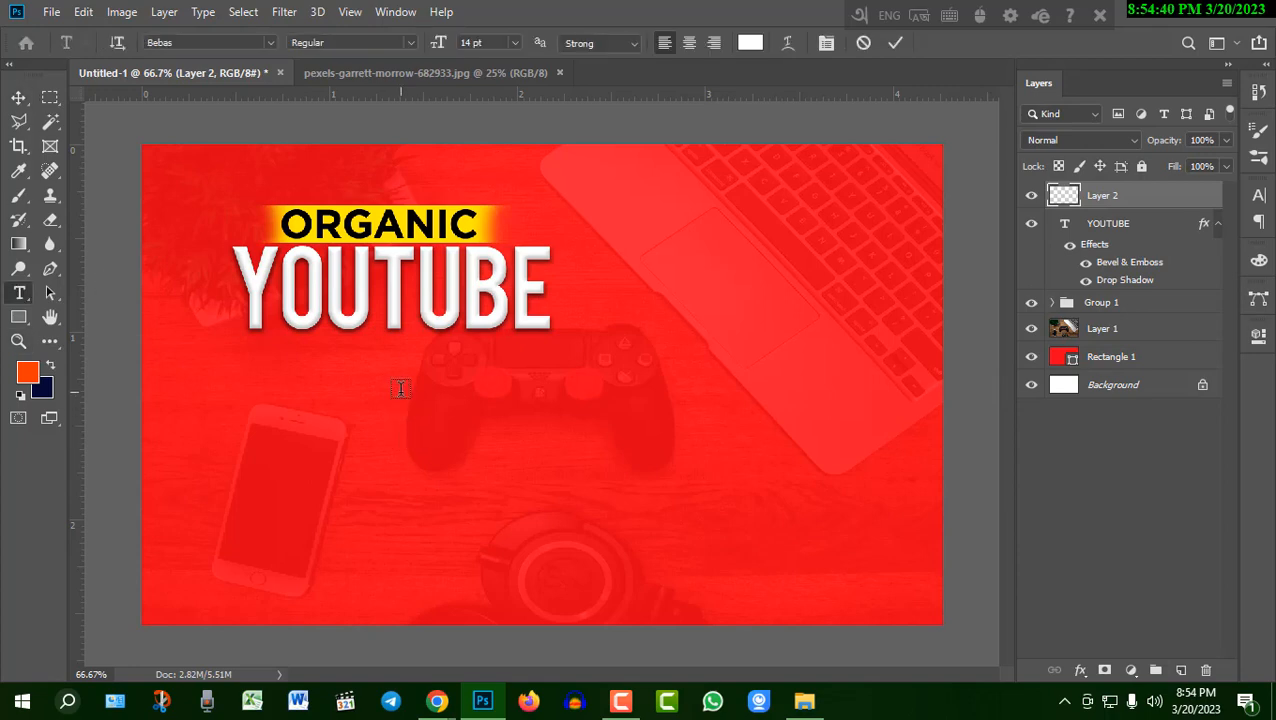
type("PROMO")
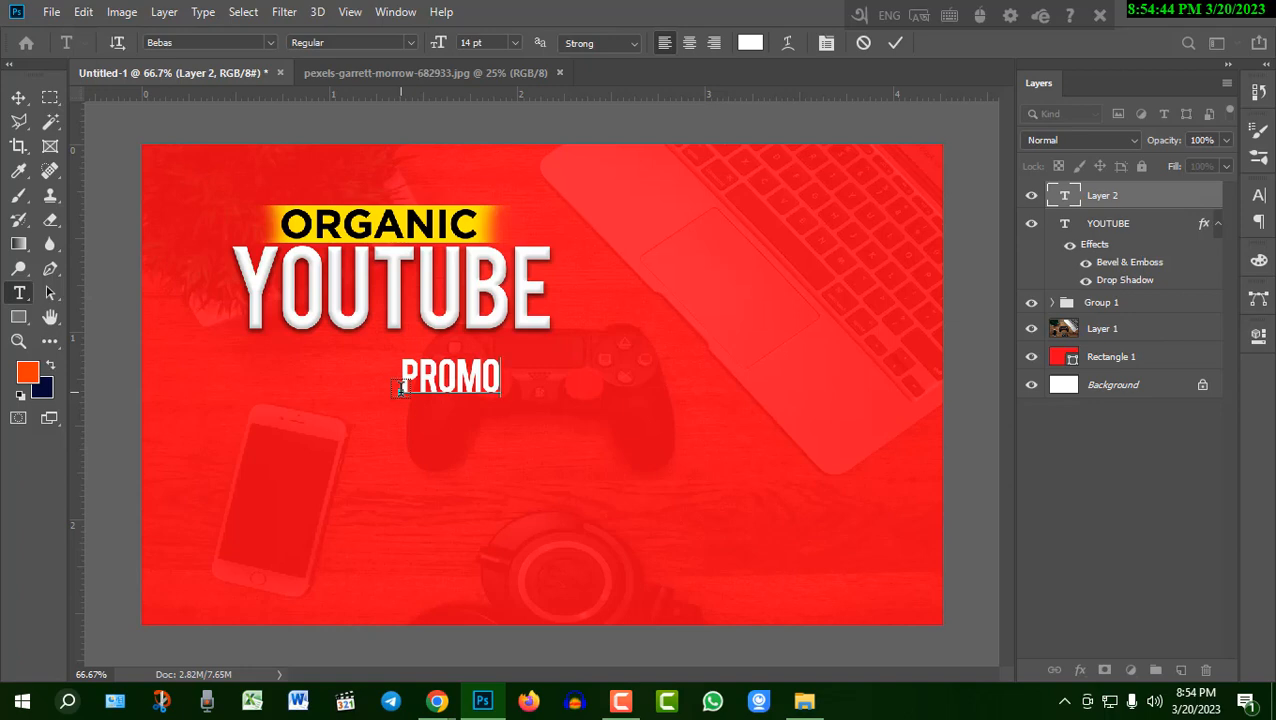
type("TION")
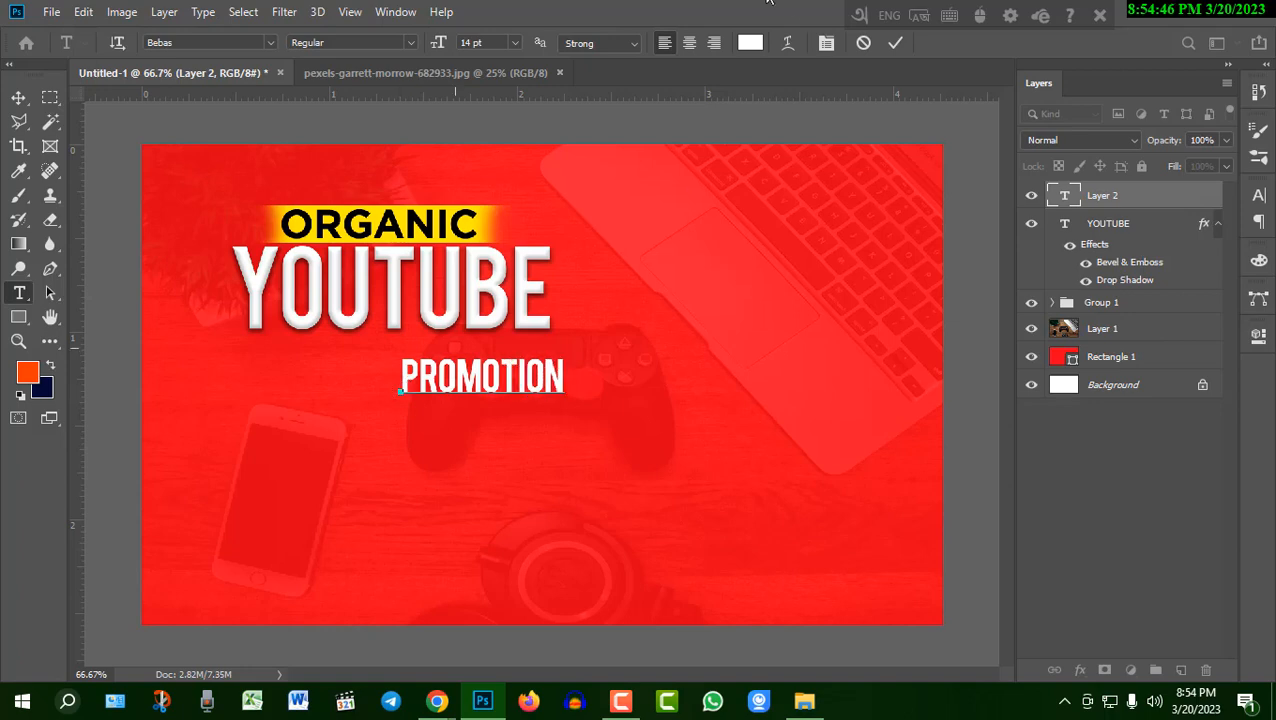
left_click(895, 43)
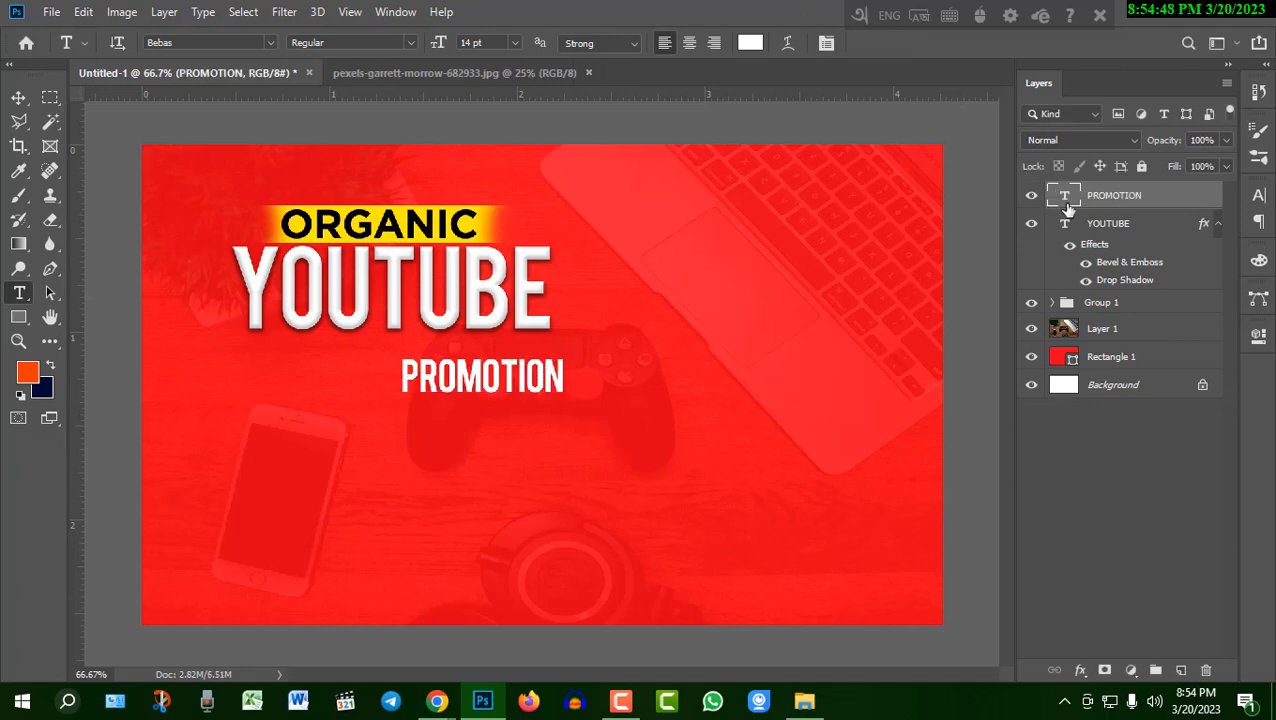
Step: Change the PROMOTION text's font to Gotham Bold
double_click(1063, 197)
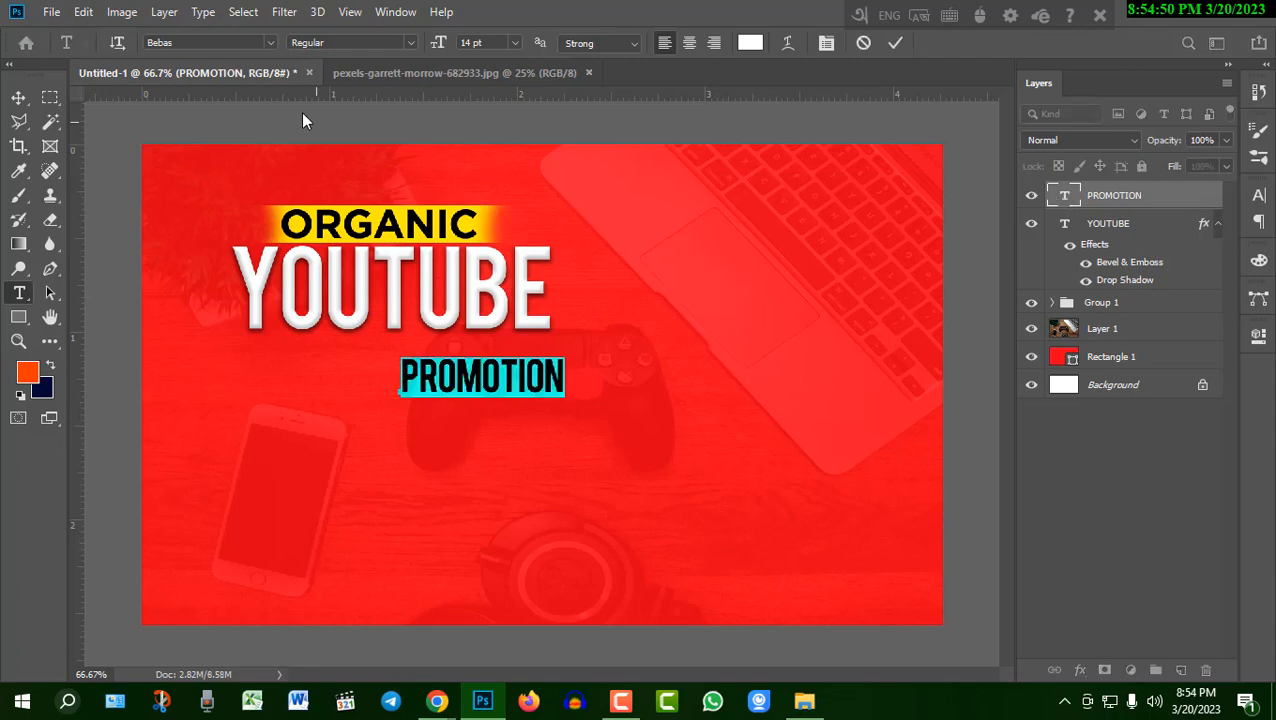
left_click(270, 42)
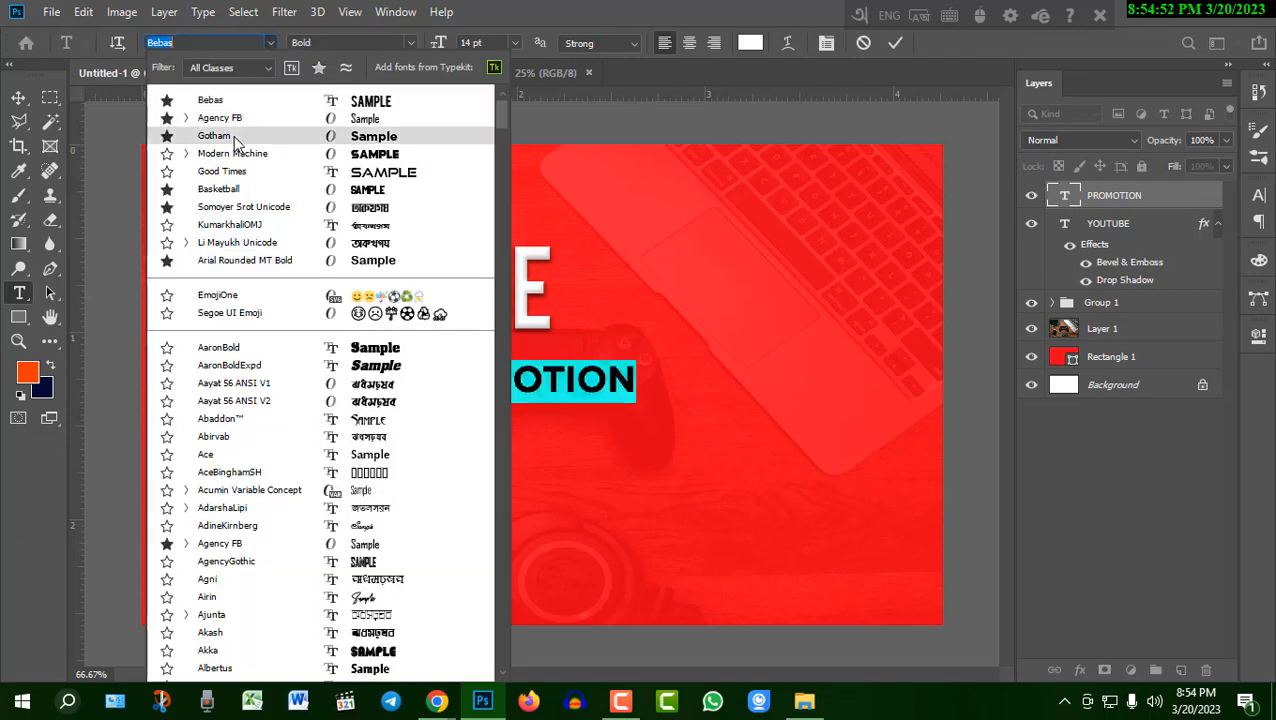
left_click(213, 135)
left_click(894, 45)
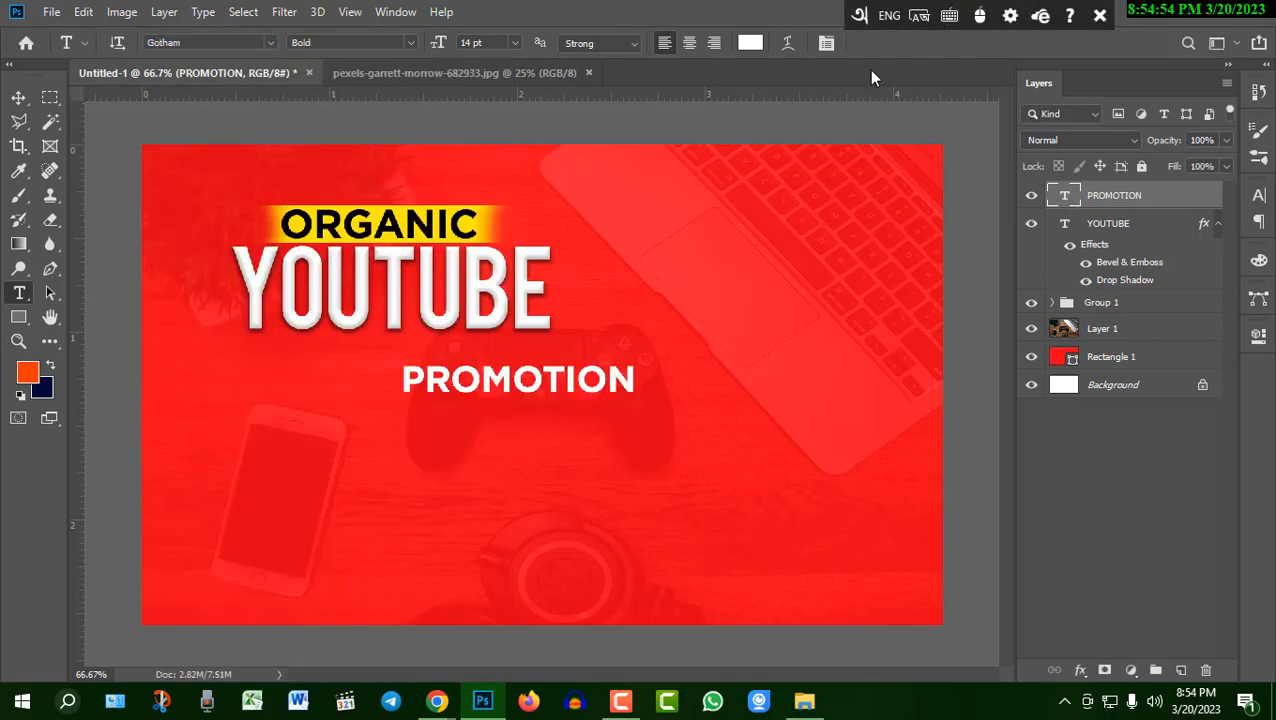
Step: Scale the PROMOTION text up to about 19.35 pt, matching YOUTUBE's width, and position it directly beneath YOUTUBE
key("v")
left_click(633, 392)
left_click_drag(565, 371, 395, 353)
left_click_drag(468, 383, 562, 398)
left_click(900, 43)
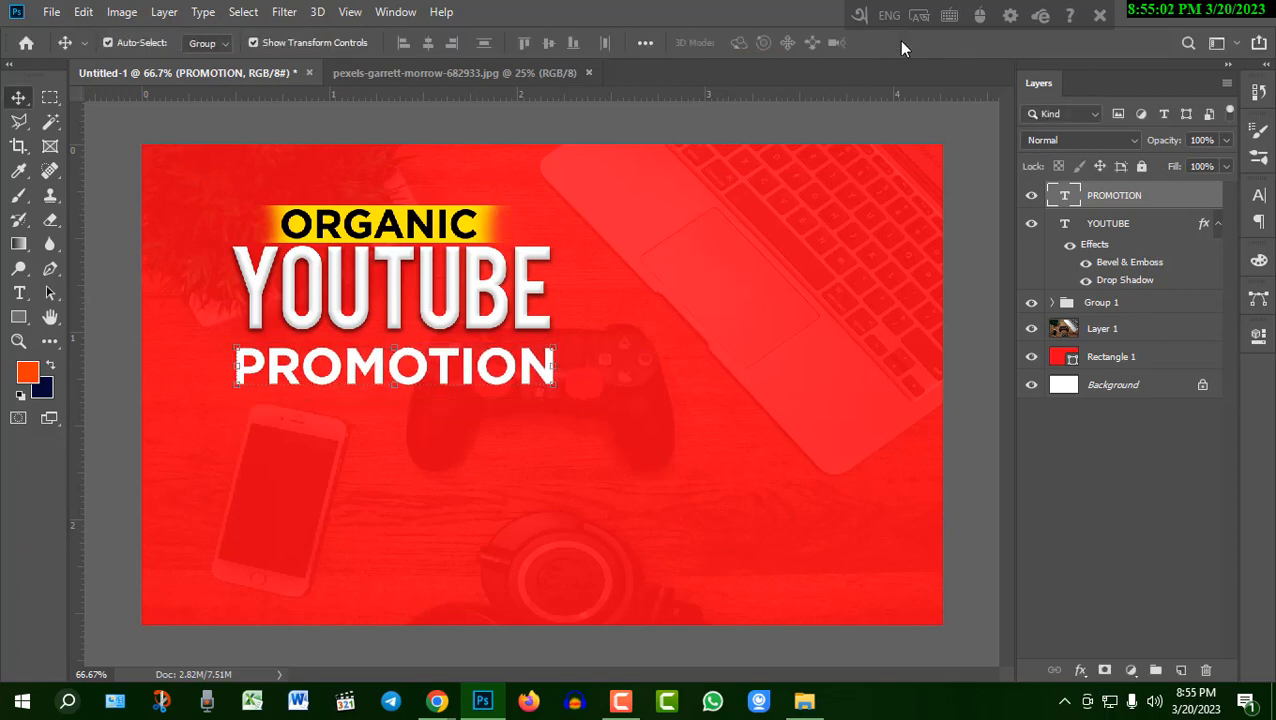
key("Up")
key("Up")
key("Up")
key("Up")
key("Up")
key("Up")
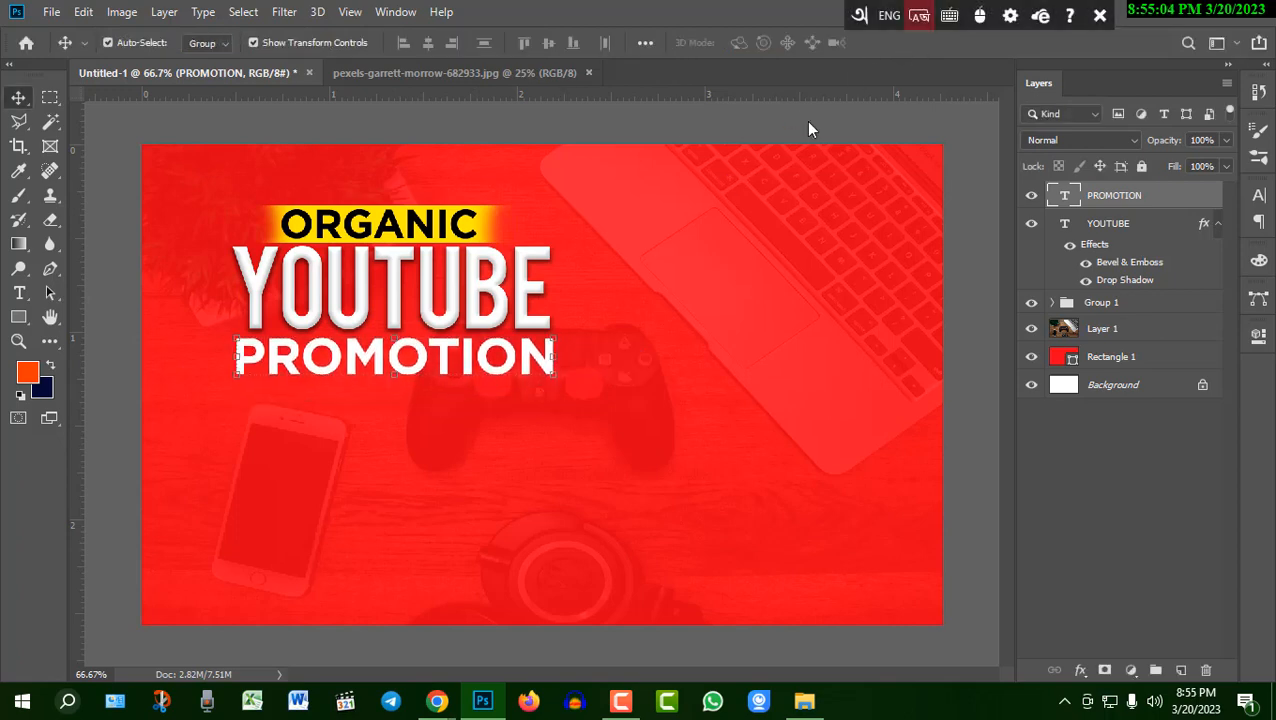
Step: Set the PROMOTION text colour to yellow, #ffea00
double_click(1066, 196)
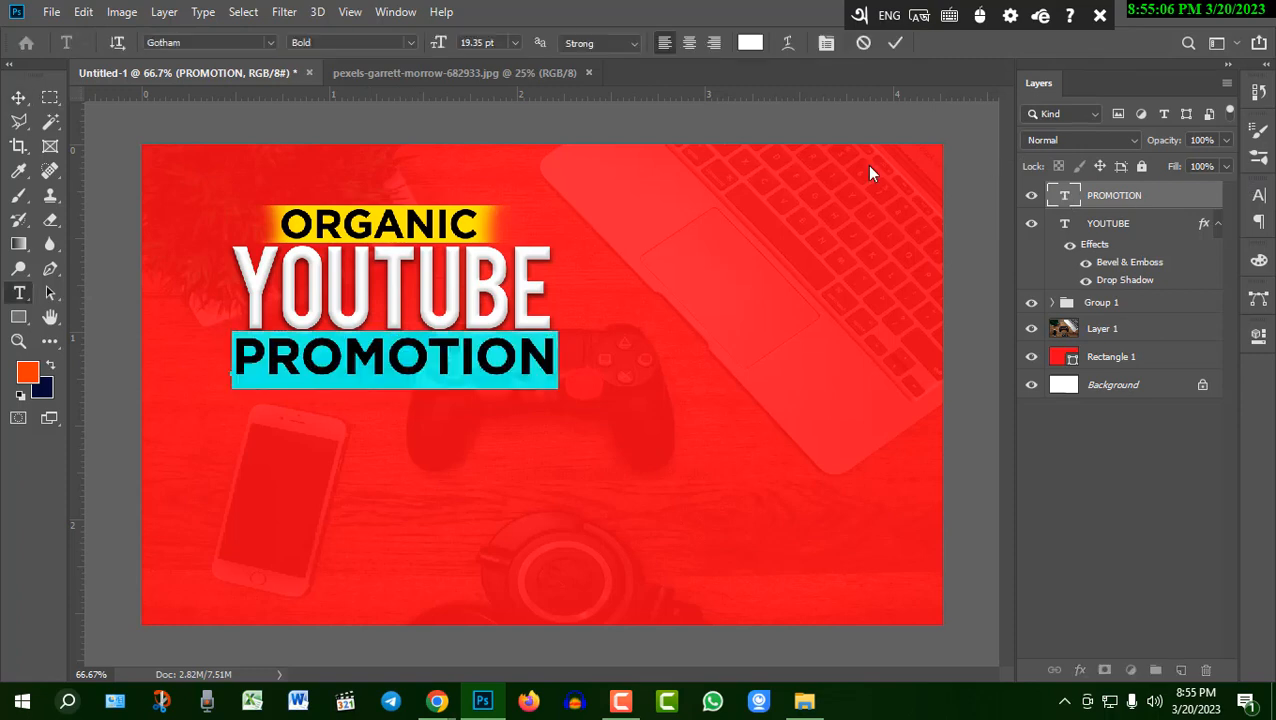
left_click(750, 42)
left_click(975, 287)
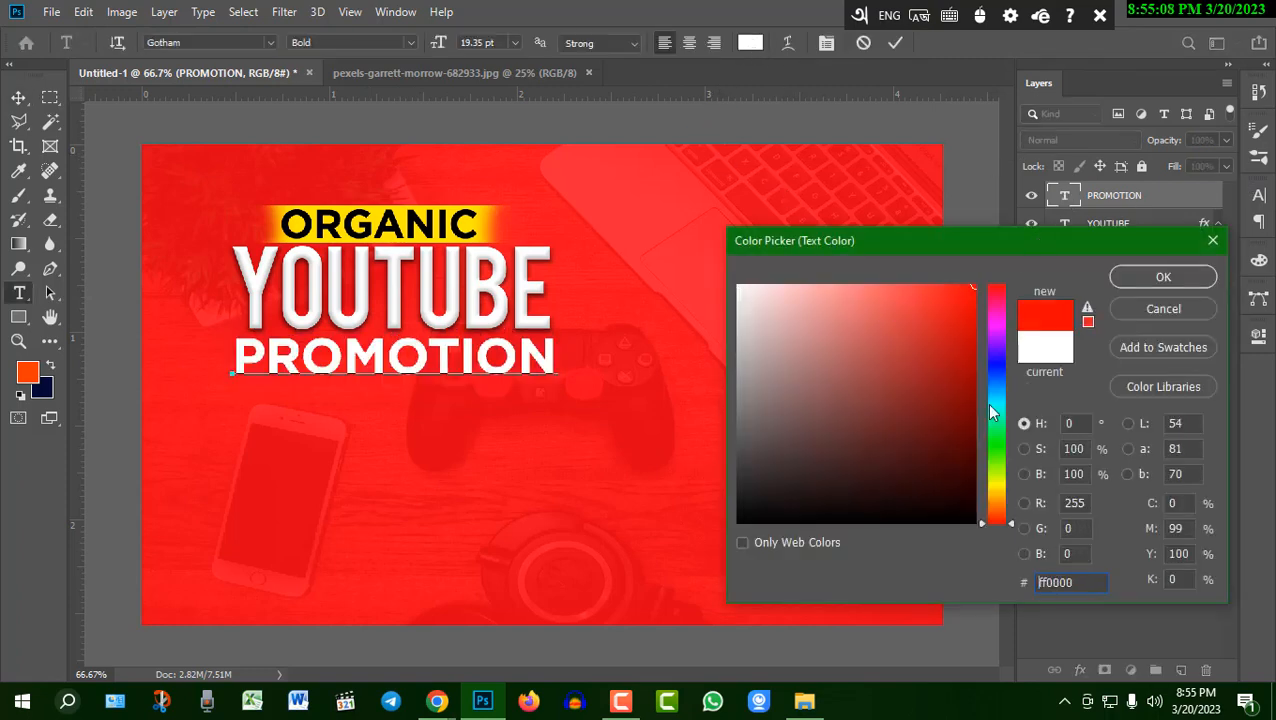
left_click(994, 488)
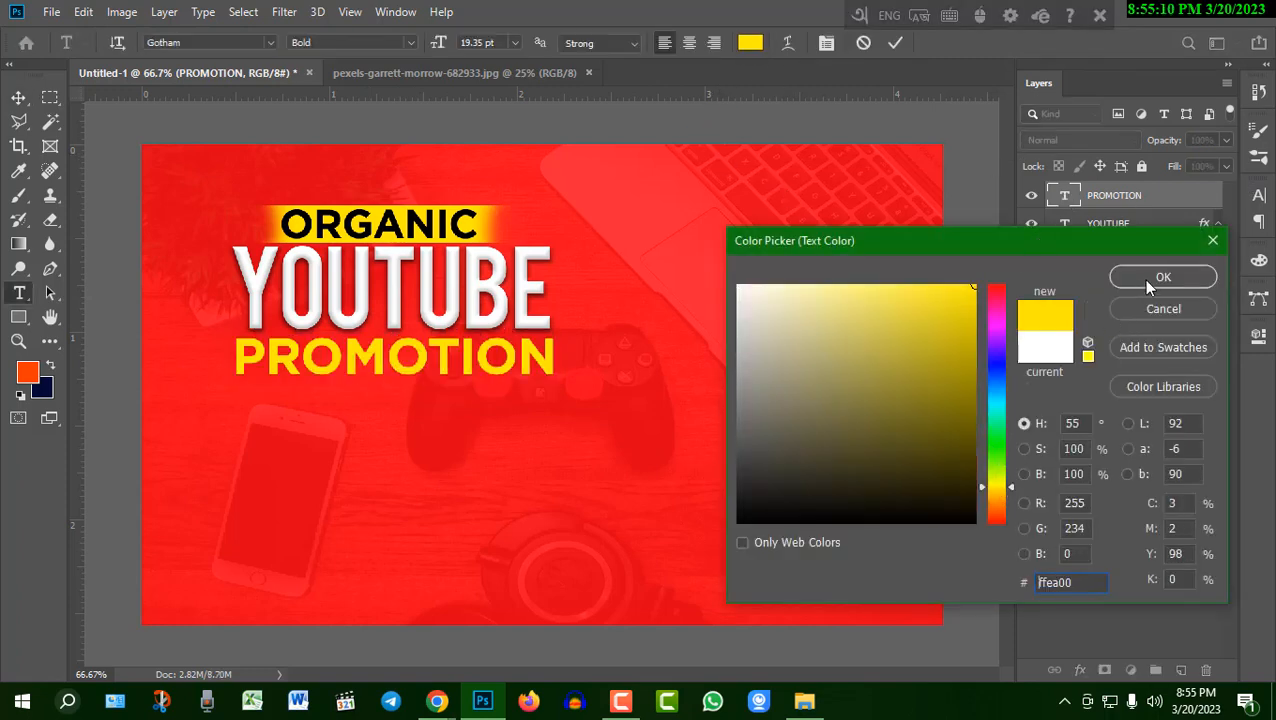
left_click(1142, 279)
left_click(896, 43)
key("v")
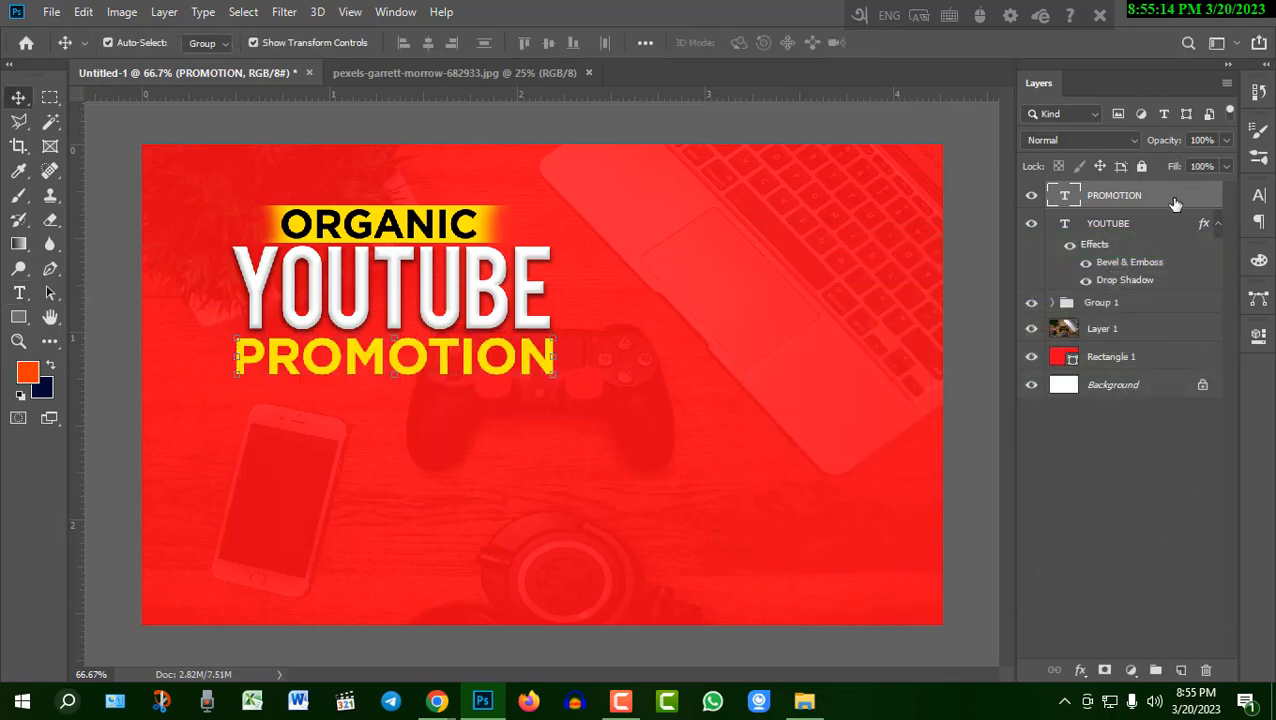
Step: Apply Drop Shadow and Bevel & Emboss effects to the PROMOTION text, keeping the same settings as YOUTUBE
right_click(1175, 203)
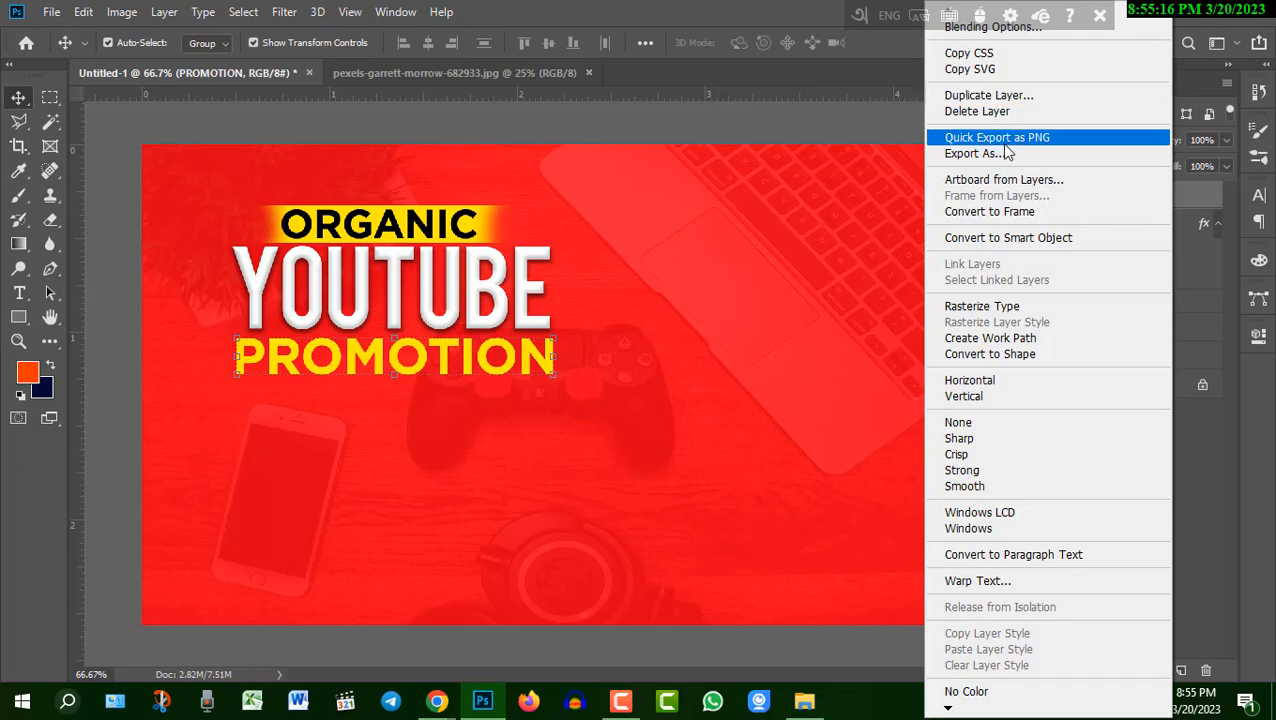
left_click(990, 27)
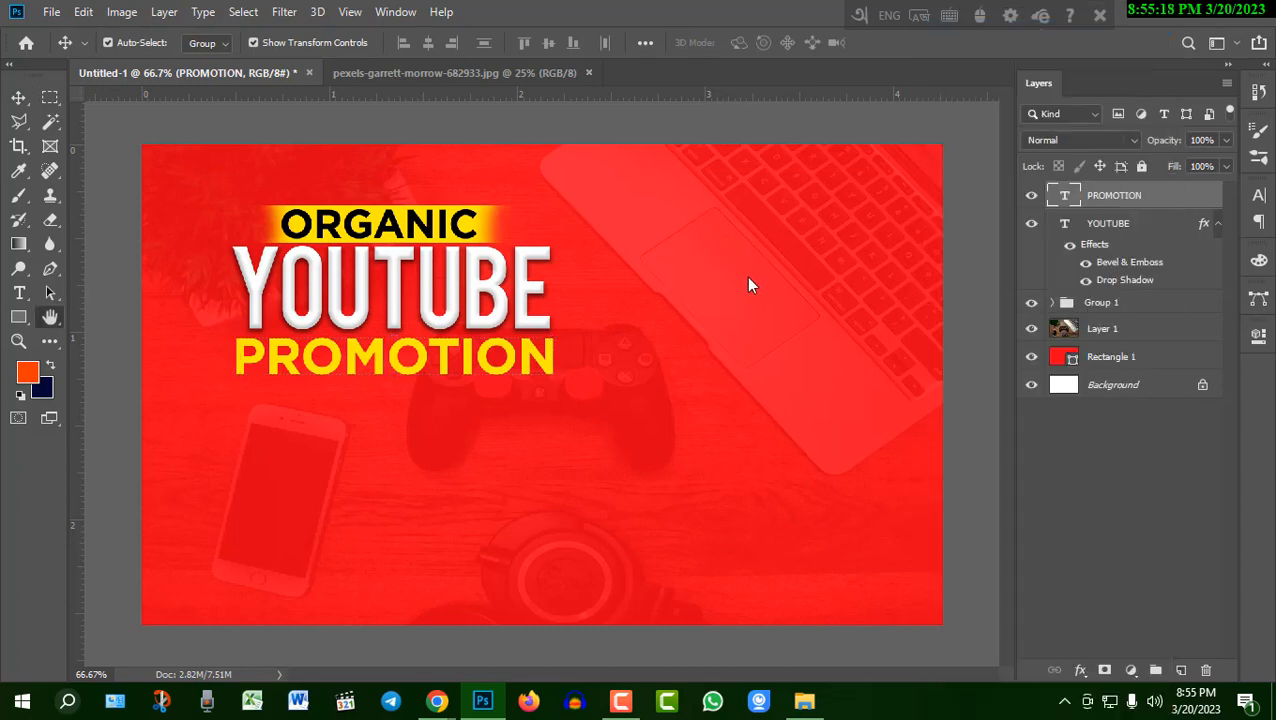
left_click_drag(591, 87, 804, 67)
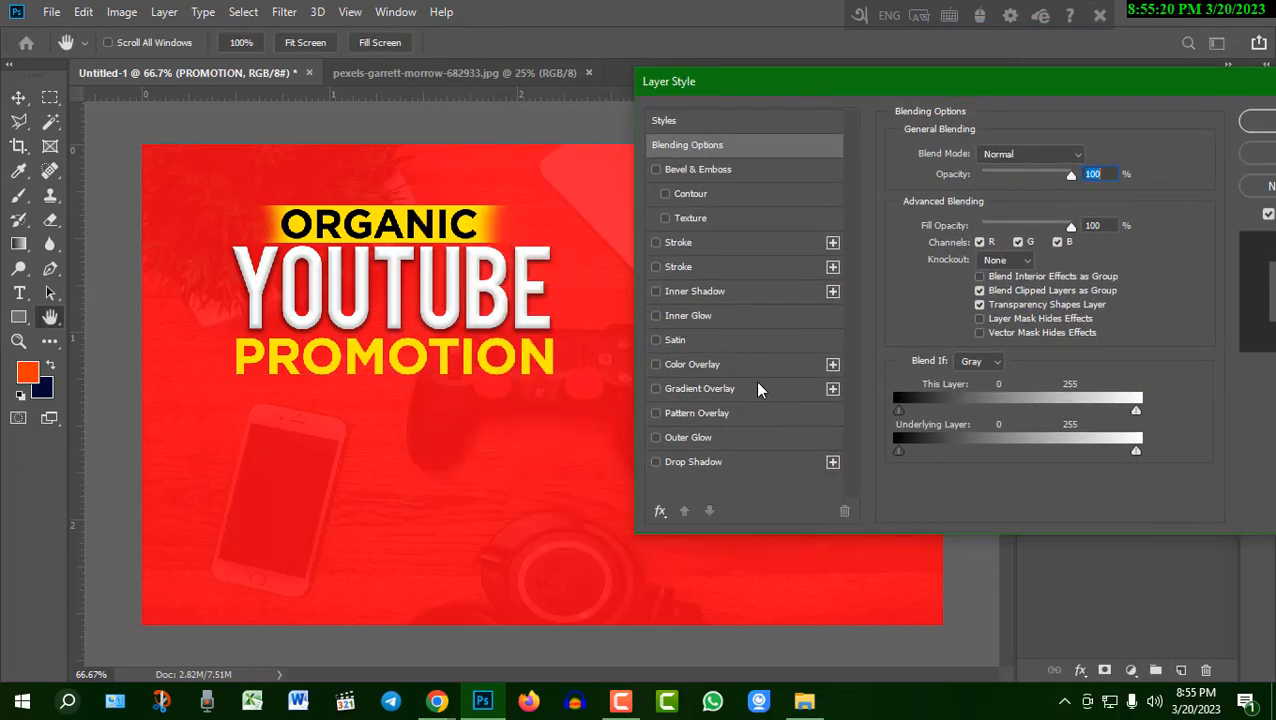
left_click(737, 467)
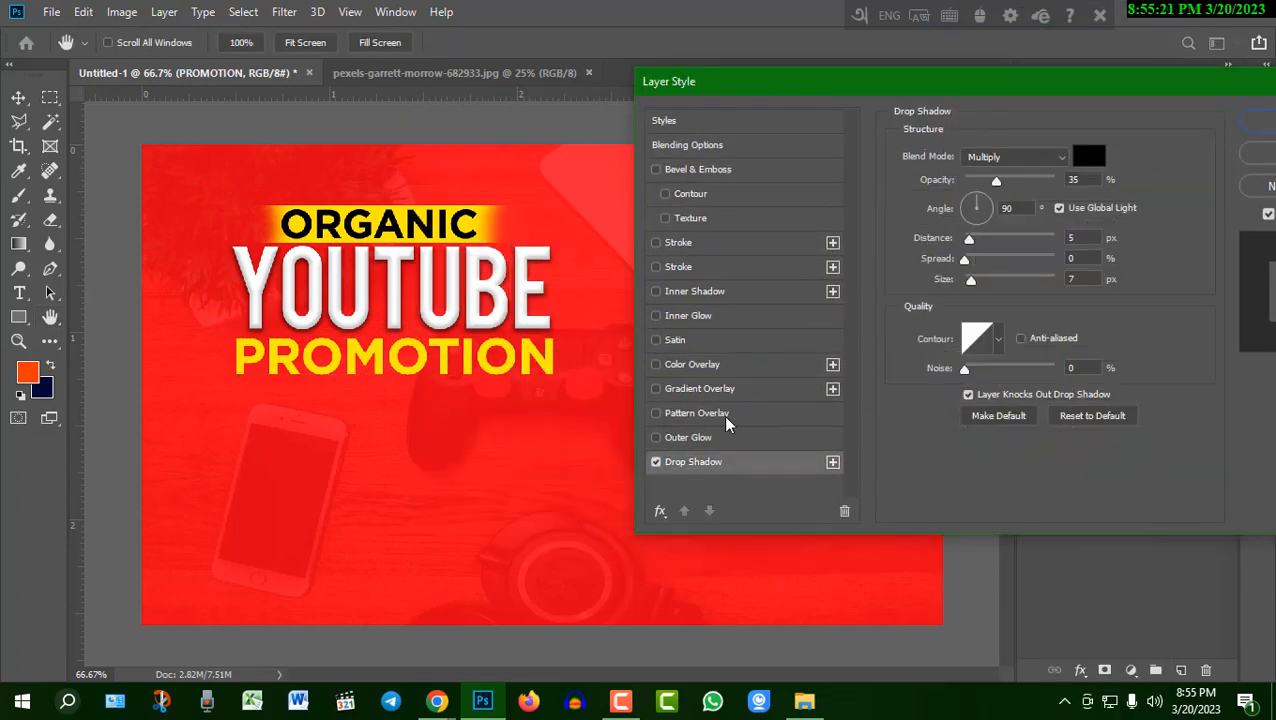
left_click(745, 168)
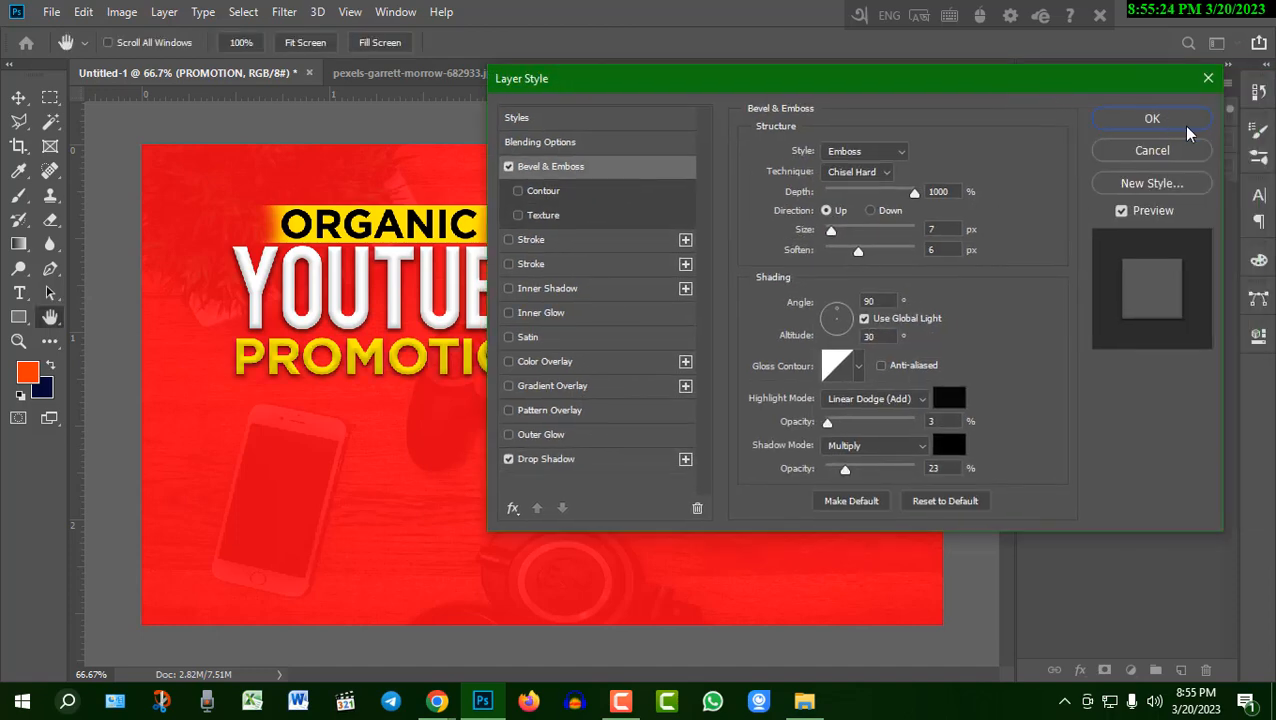
left_click(1186, 123)
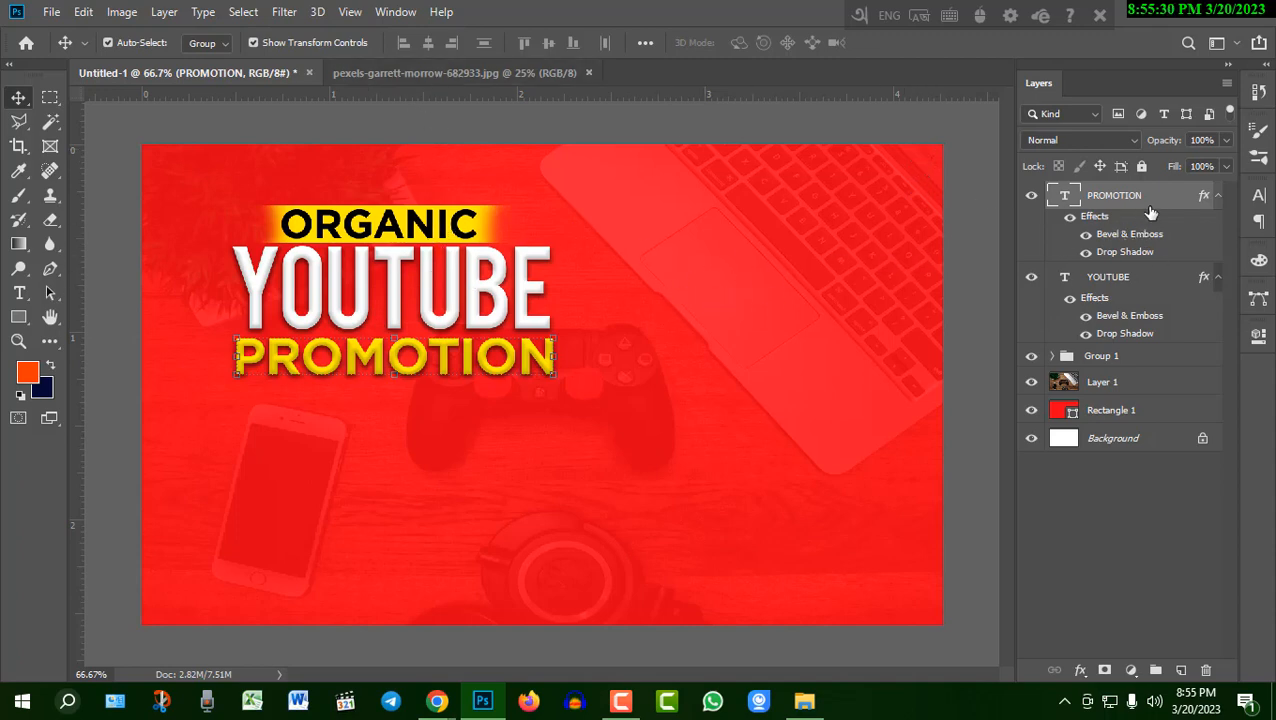
Step: Group the PROMOTION and YOUTUBE text layers together with the ORGANIC banner group
left_click(1152, 281, "shift")
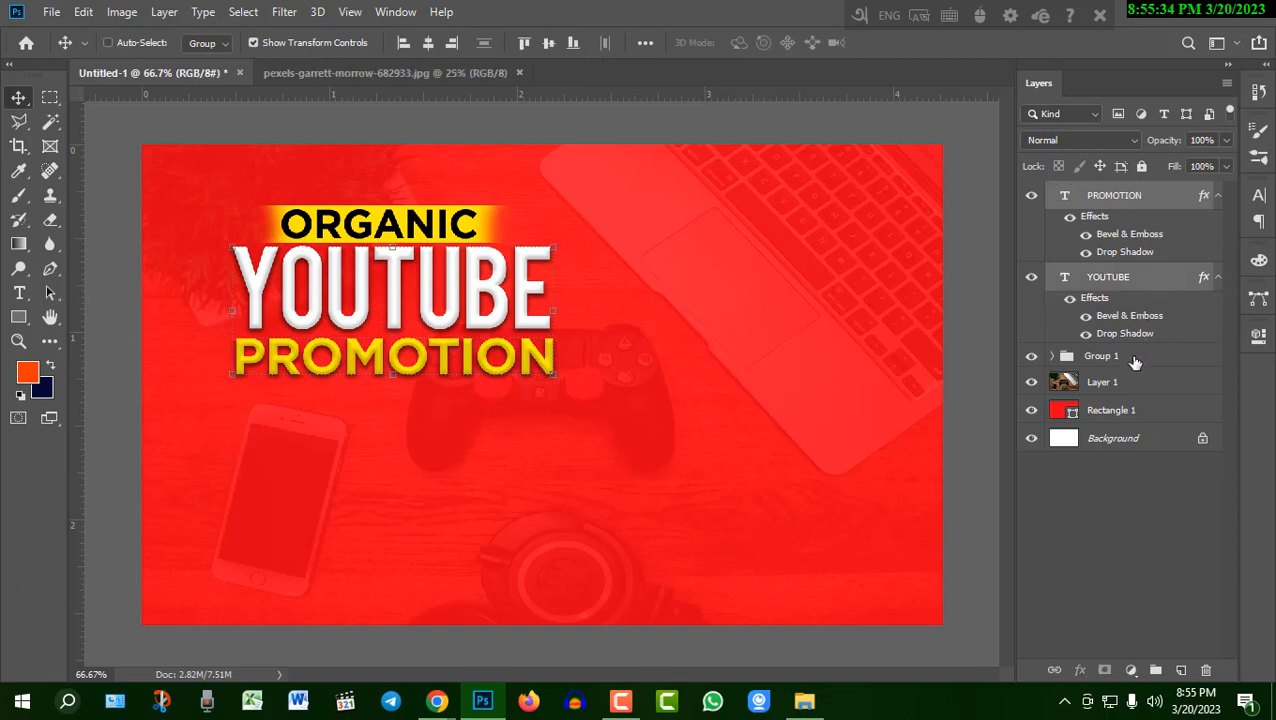
left_click(1135, 358, "ctrl")
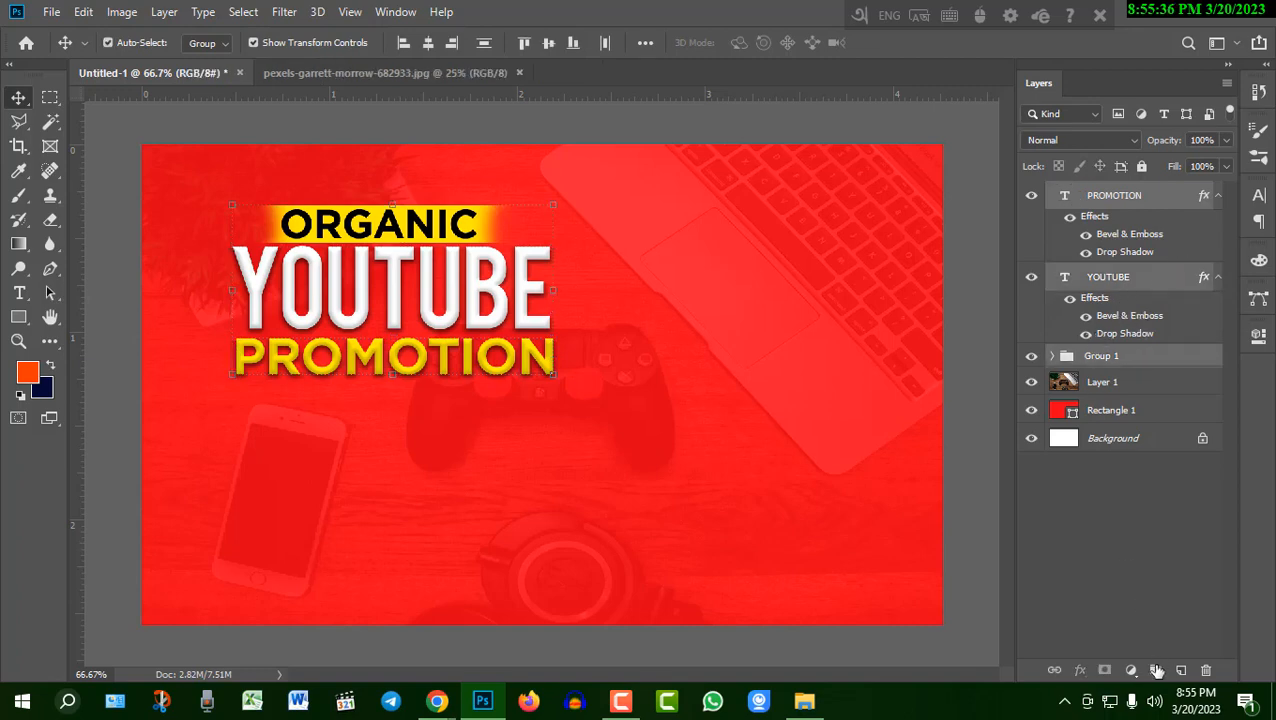
left_click(1157, 671)
Step: Enlarge the grouped ORGANIC YOUTUBE PROMOTION heading proportionally and position it in the upper-left area of the canvas
left_click_drag(553, 376, 699, 452)
left_click_drag(486, 282, 435, 248)
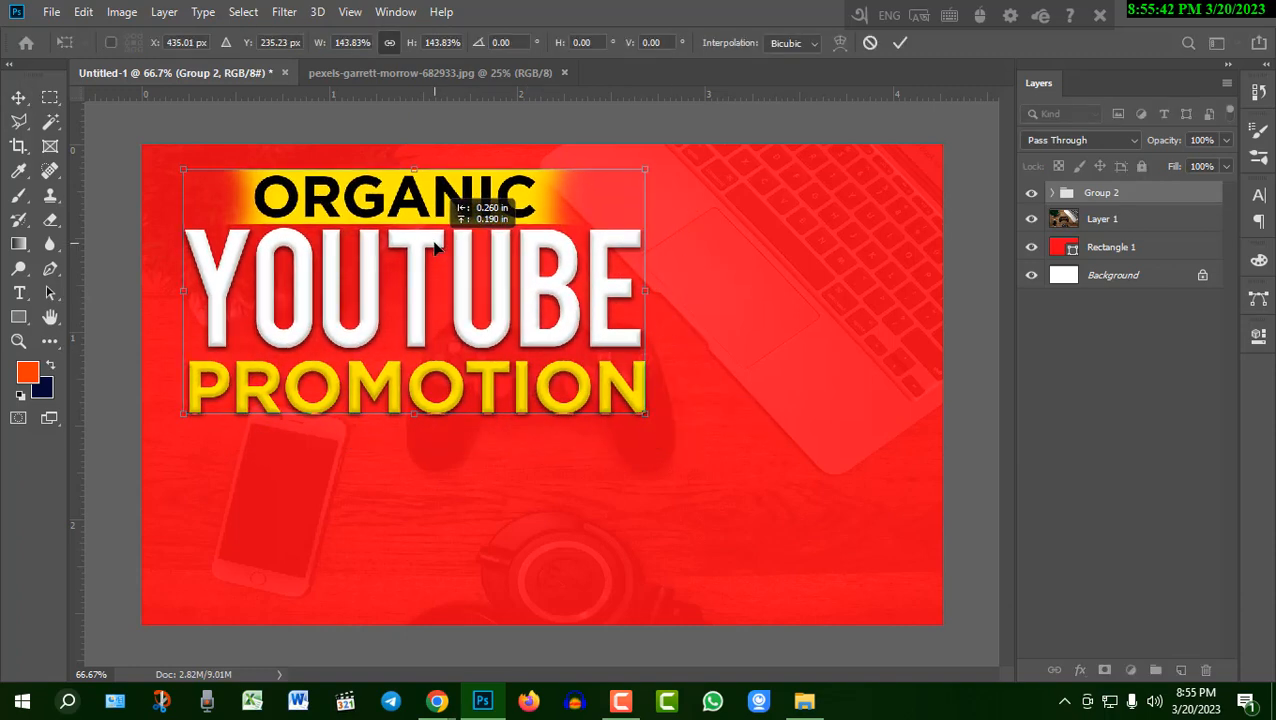
left_click_drag(557, 333, 557, 333)
left_click_drag(638, 413, 622, 401)
left_click(899, 43)
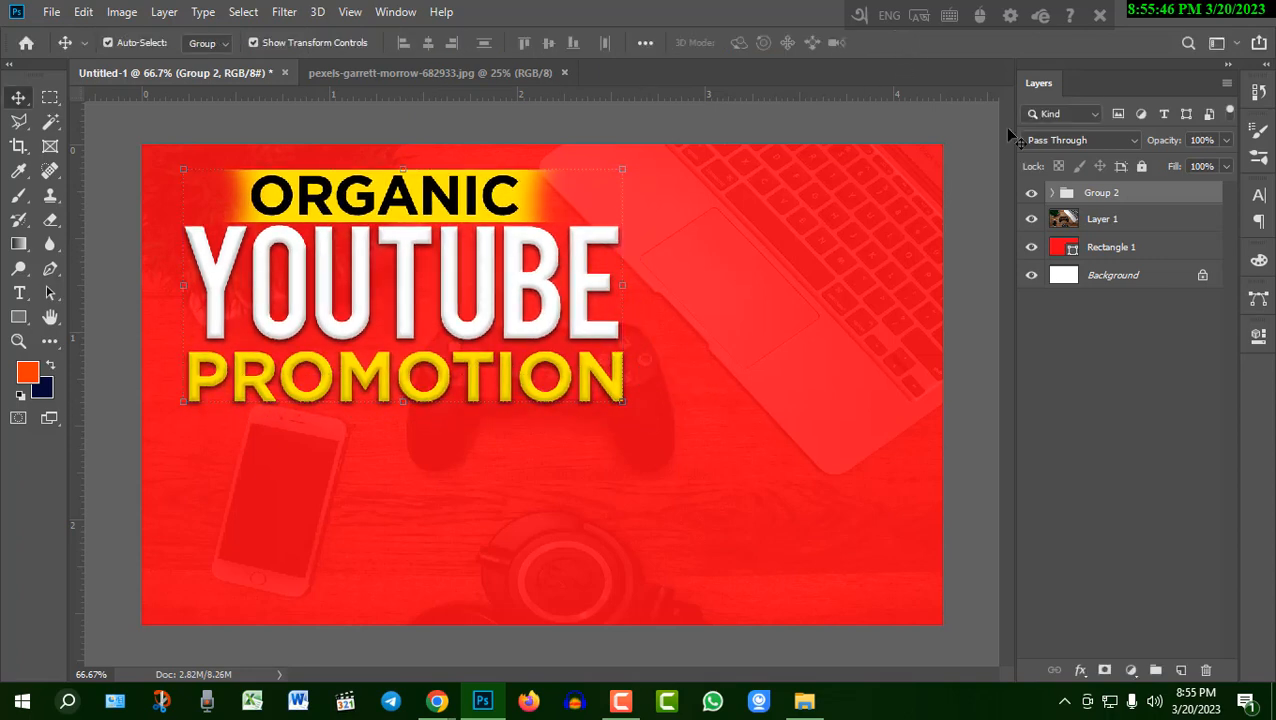
Step: Move the PROMOTION text inside the heading group slightly up, closer to YOUTUBE
left_click(1051, 192)
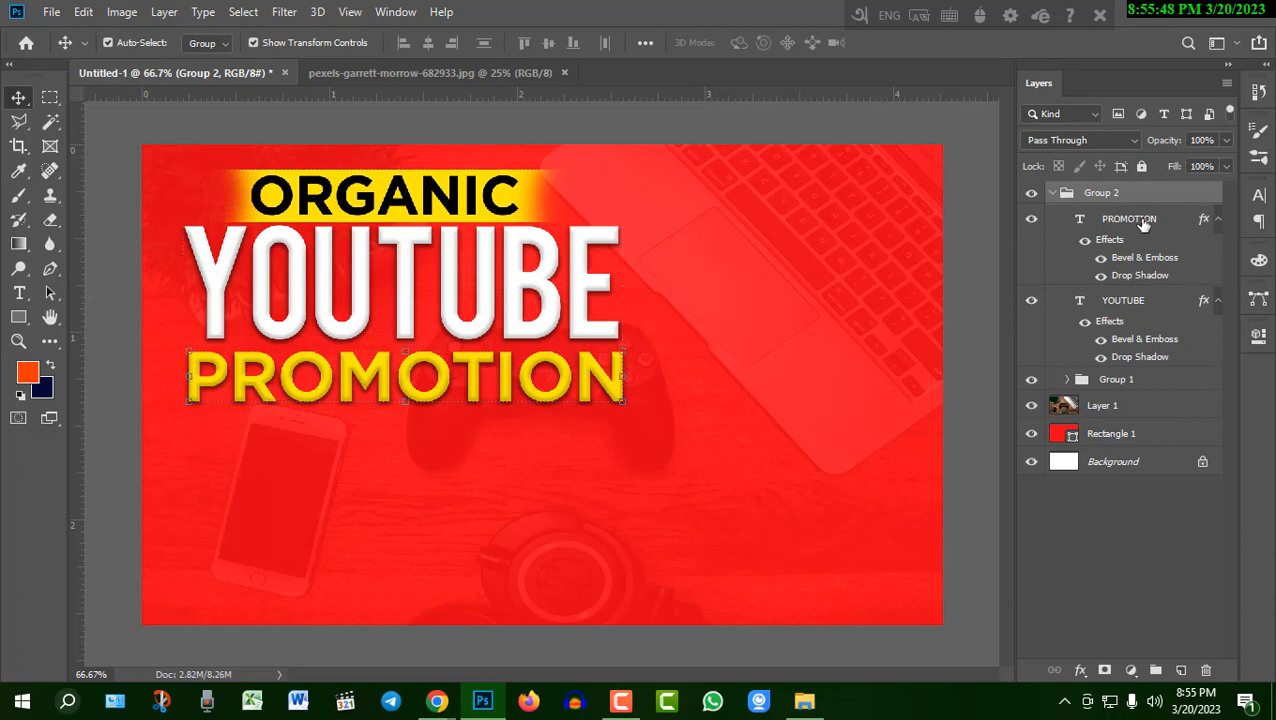
left_click(1140, 221)
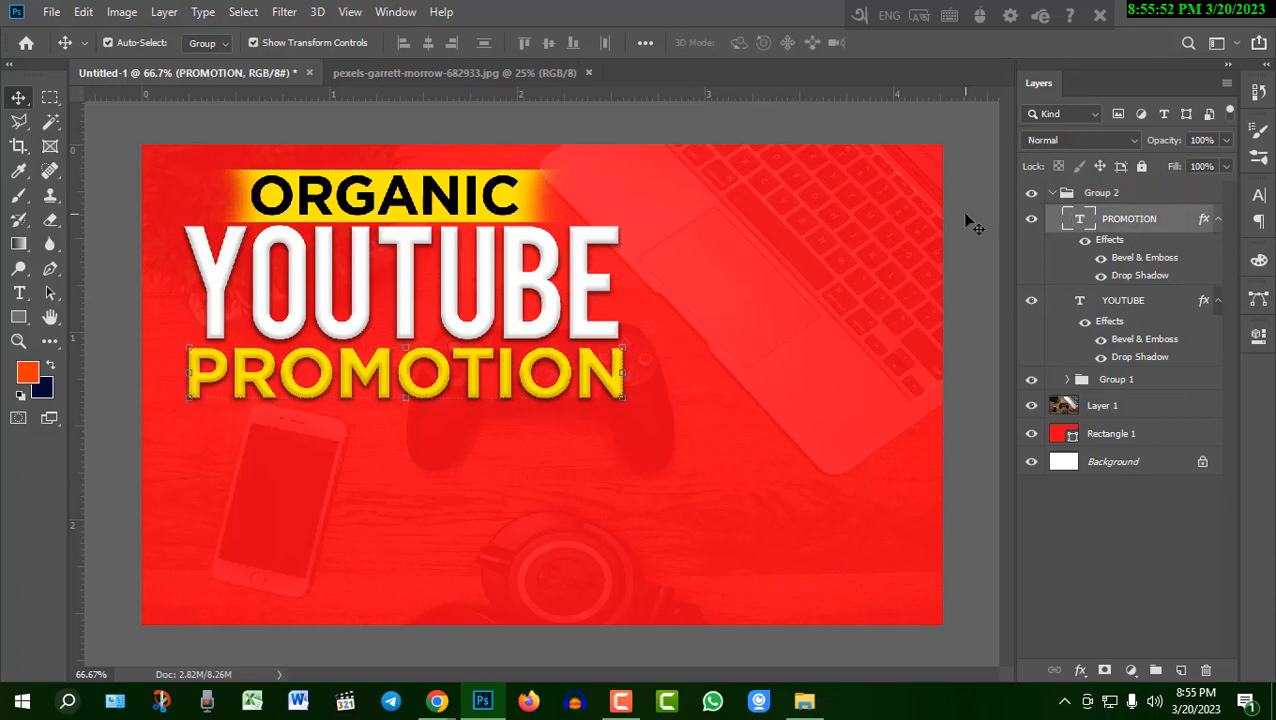
left_click(1052, 192)
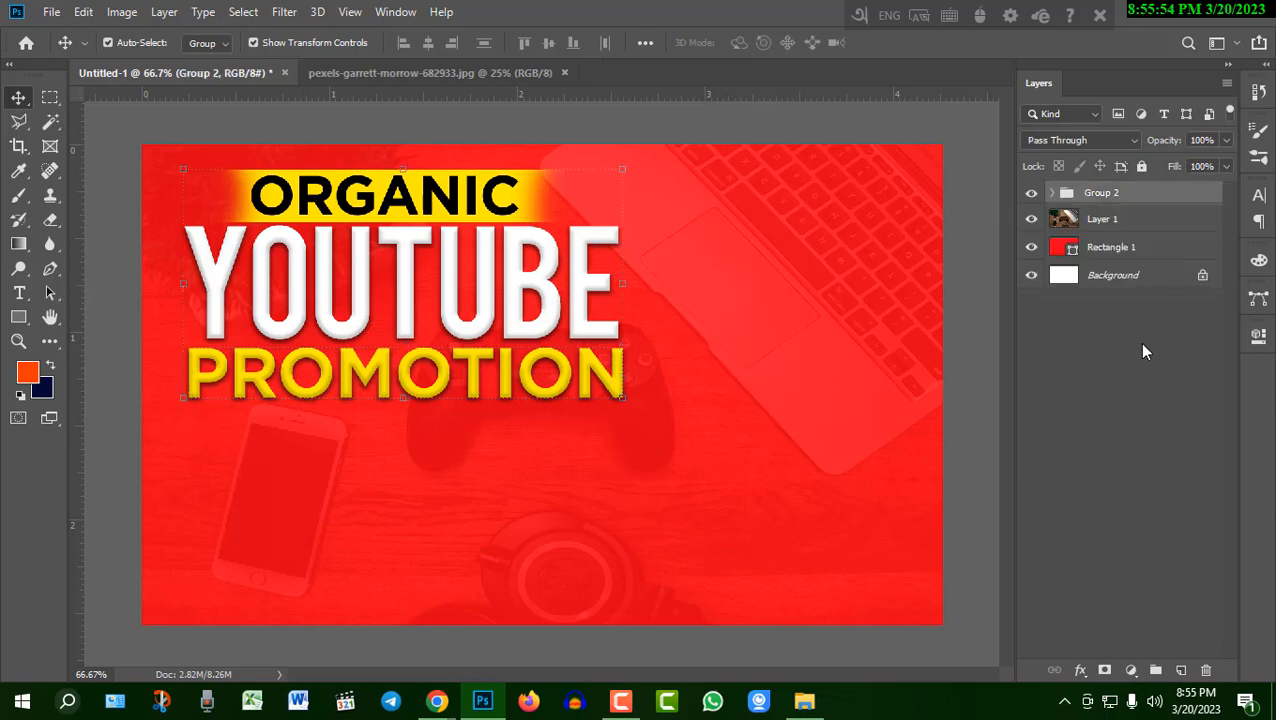
Step: Draw a thin horizontal rectangle about 534 × 4 px as an underline just beneath PROMOTION on a new layer
left_click(1181, 669)
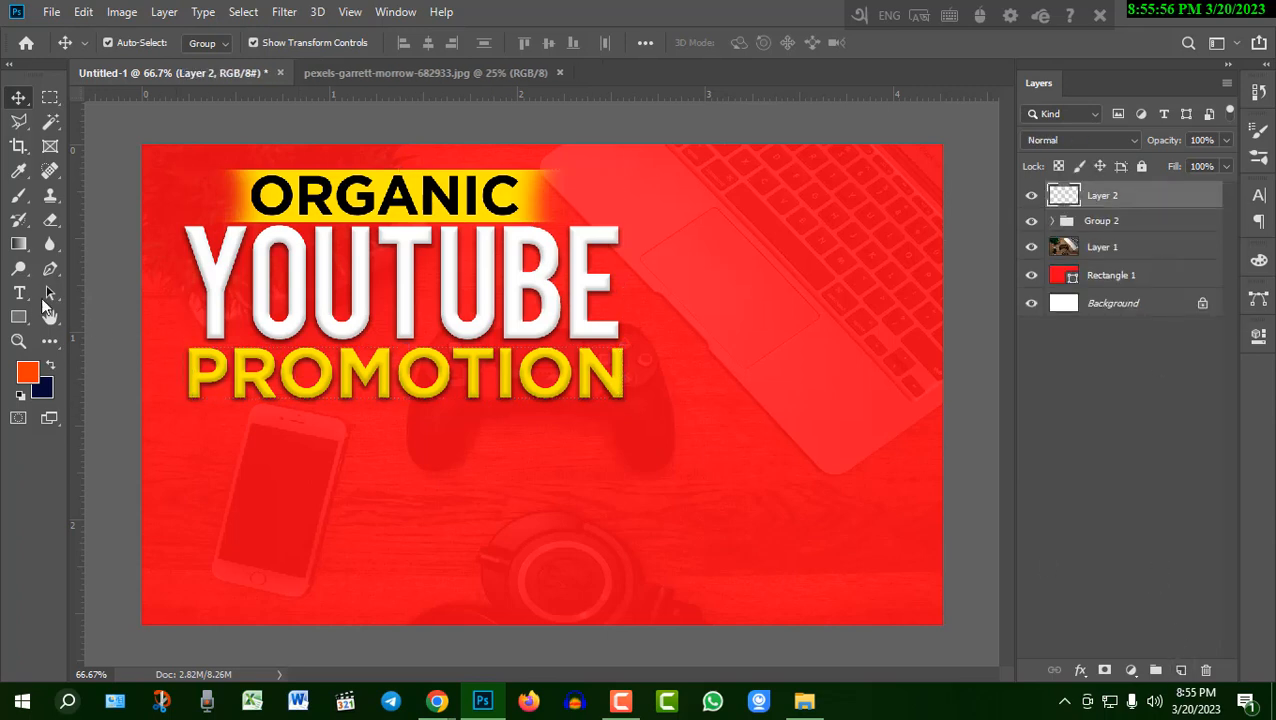
left_click(18, 318)
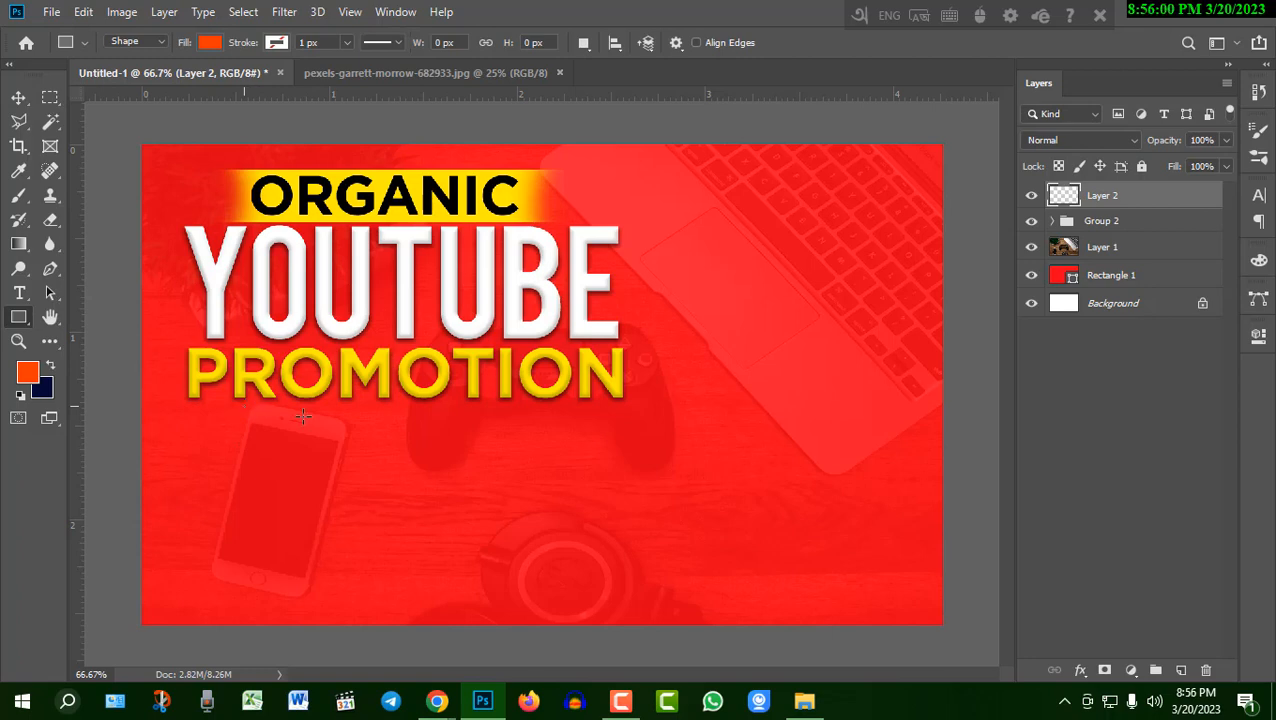
left_click_drag(243, 407, 577, 409)
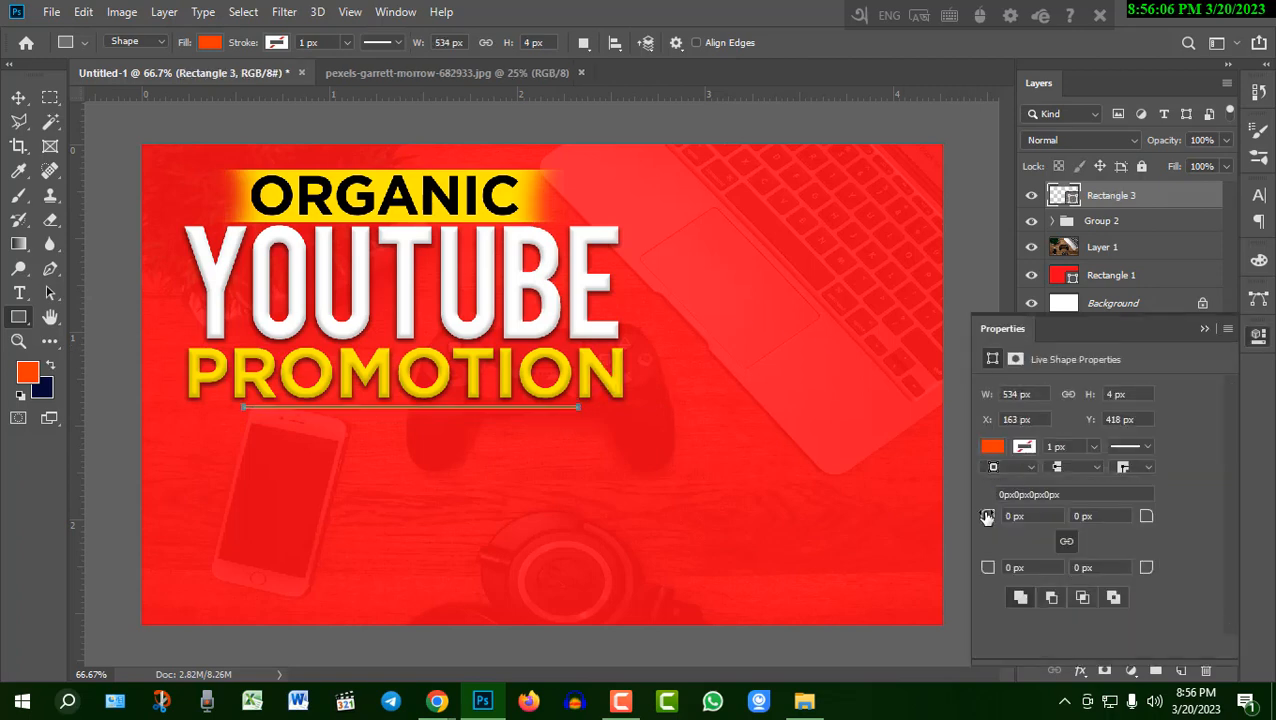
left_click_drag(987, 516, 1016, 514)
left_click(1202, 329)
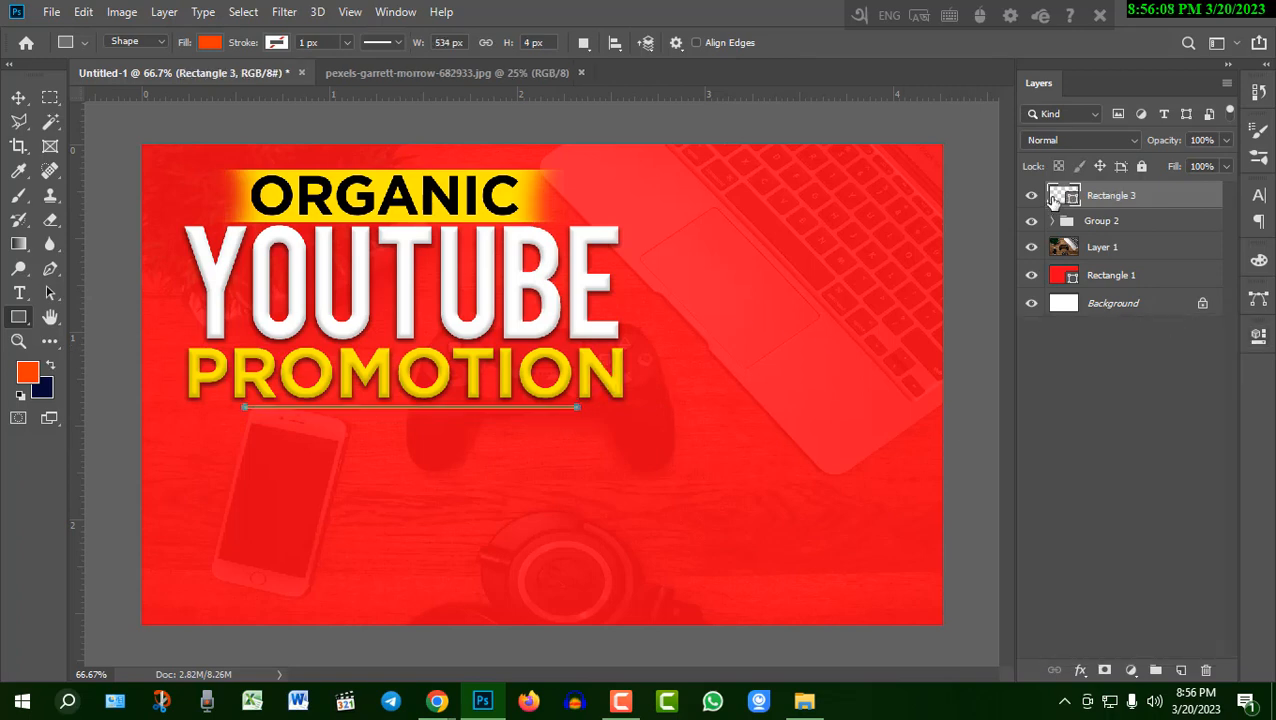
Step: Change the underline's fill colour to the orange-yellow ffb400
double_click(1063, 196)
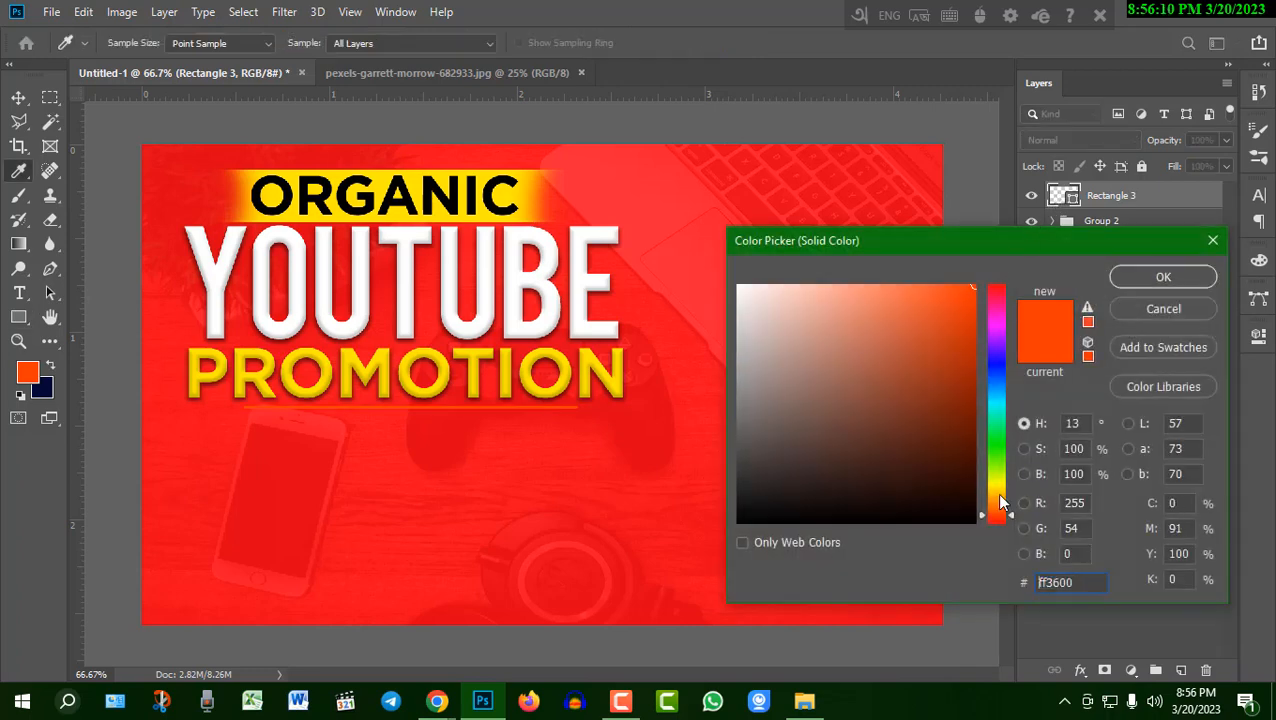
left_click(990, 493)
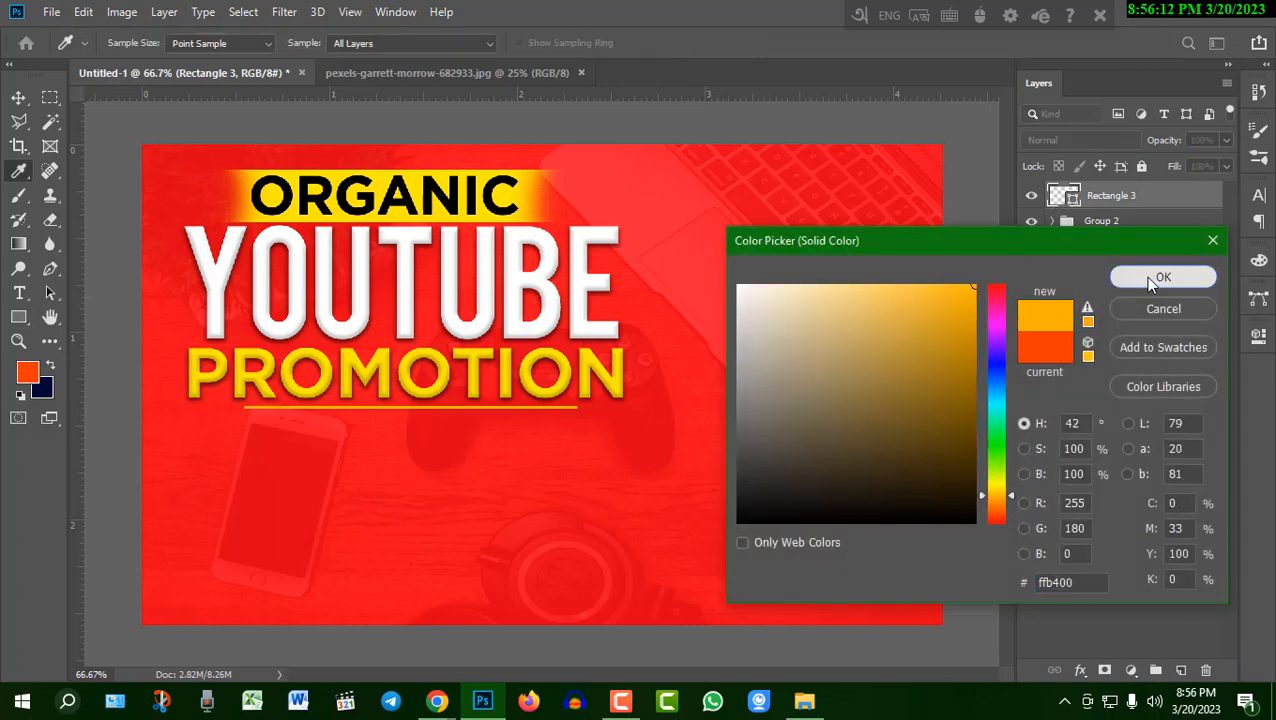
left_click(1144, 276)
Step: Nudge the underline sideways and centre it horizontally with the ORGANIC YOUTUBE PROMOTION heading group
left_click(17, 98)
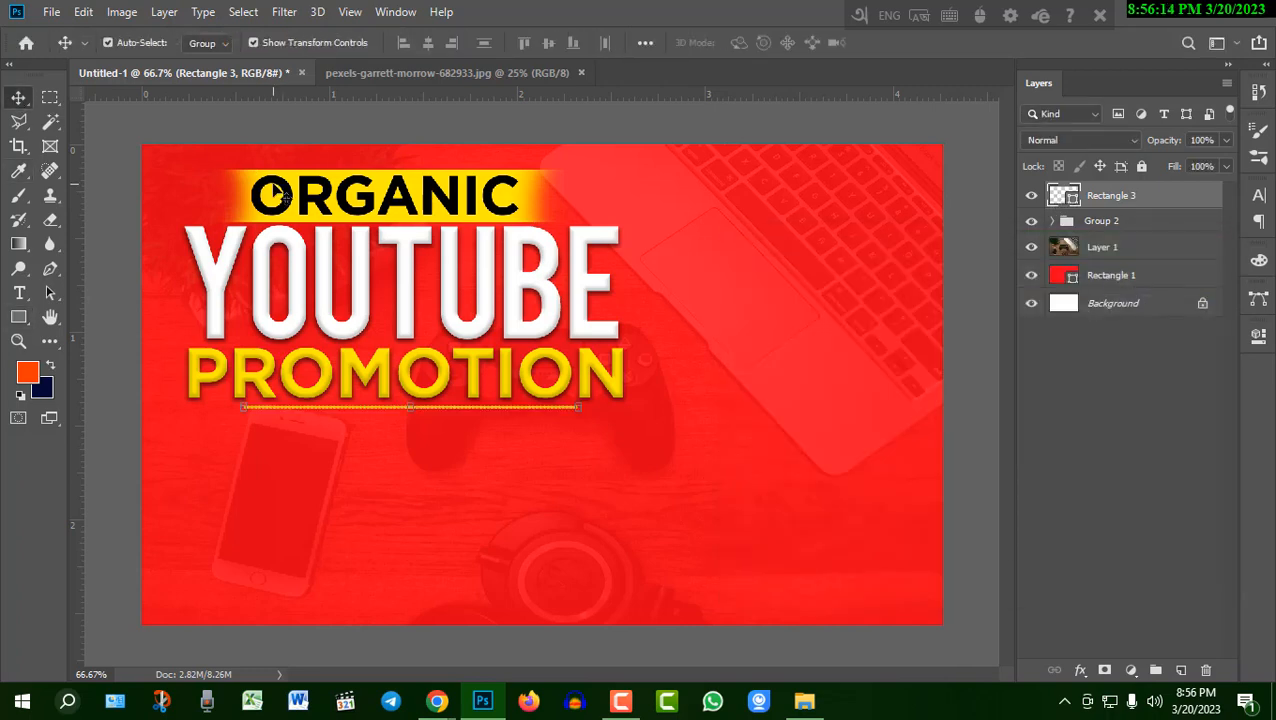
key("ctrl+t")
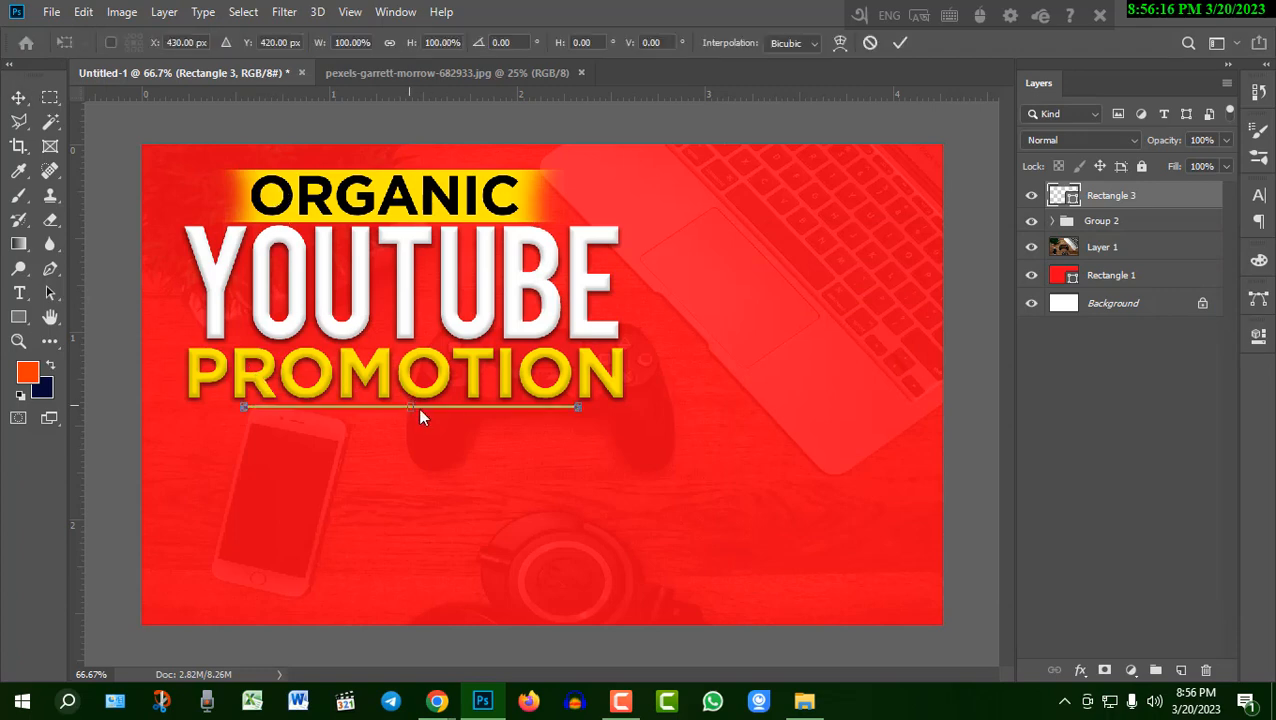
key("Left")
key("Left")
key("Left")
key("Left")
key("Left")
key("Left")
key("Left")
key("Left")
key("Left")
key("Left")
key("Left")
key("Left")
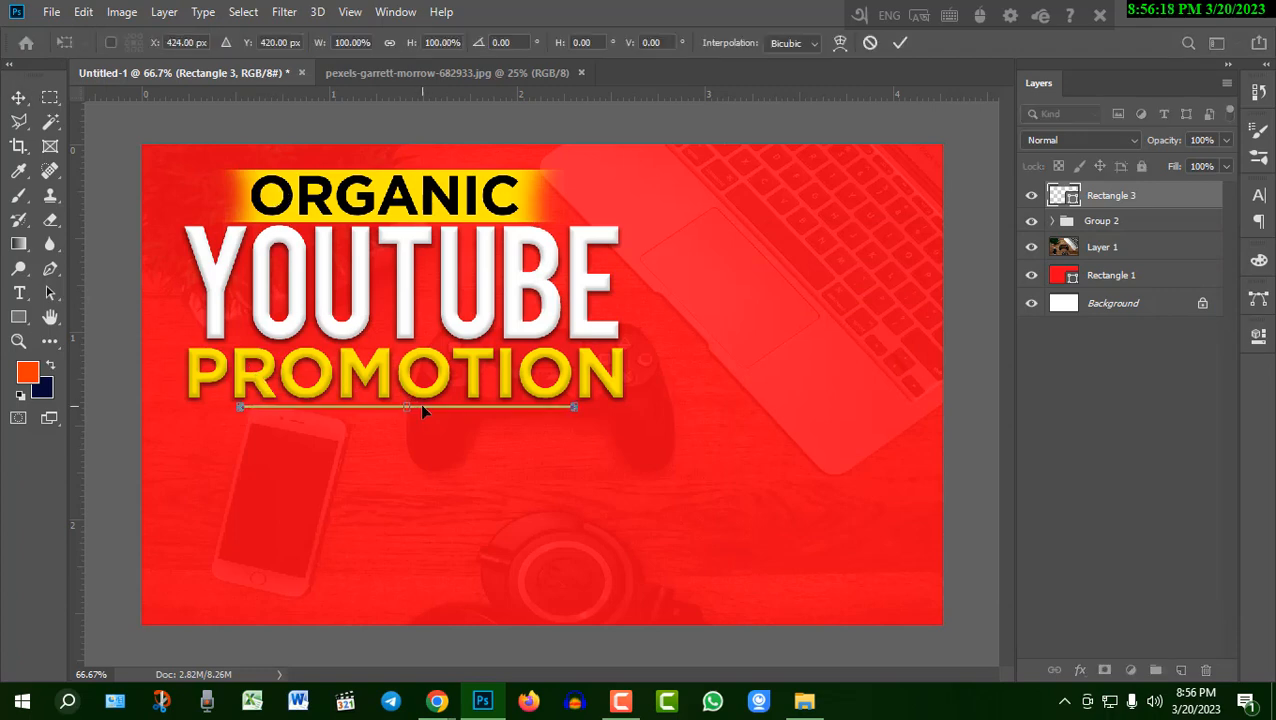
left_click(1132, 224, "shift")
left_click(428, 43)
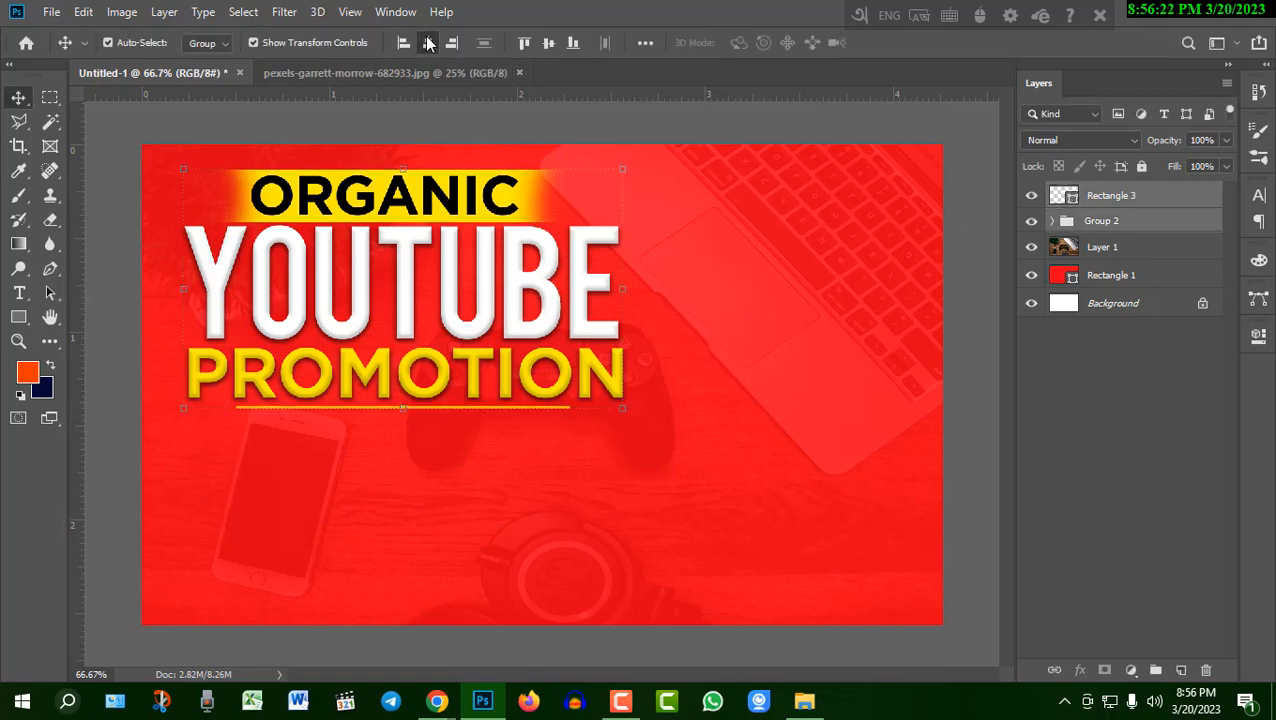
Step: Draw a rectangle about 281 × 86 px below the underline, near the heading's left edge, and round its corners to 5 px
left_click(1168, 195)
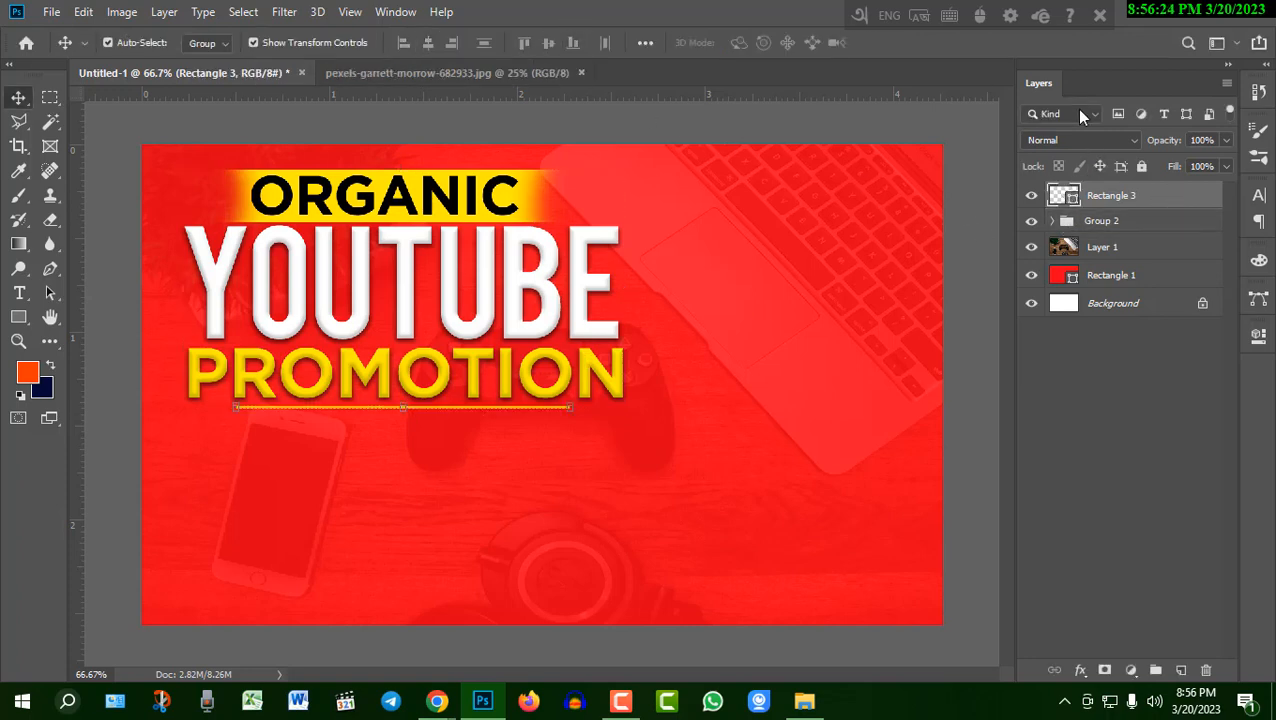
left_click(1181, 670)
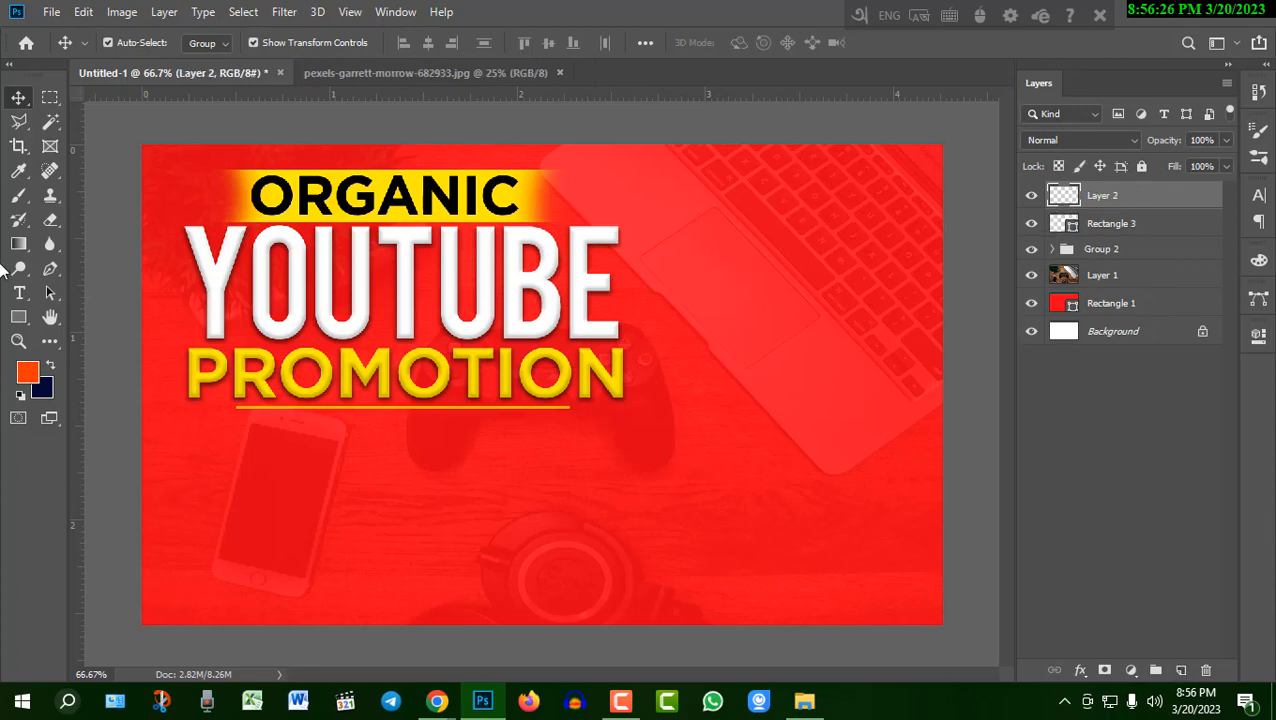
left_click(21, 320)
left_click(100, 318)
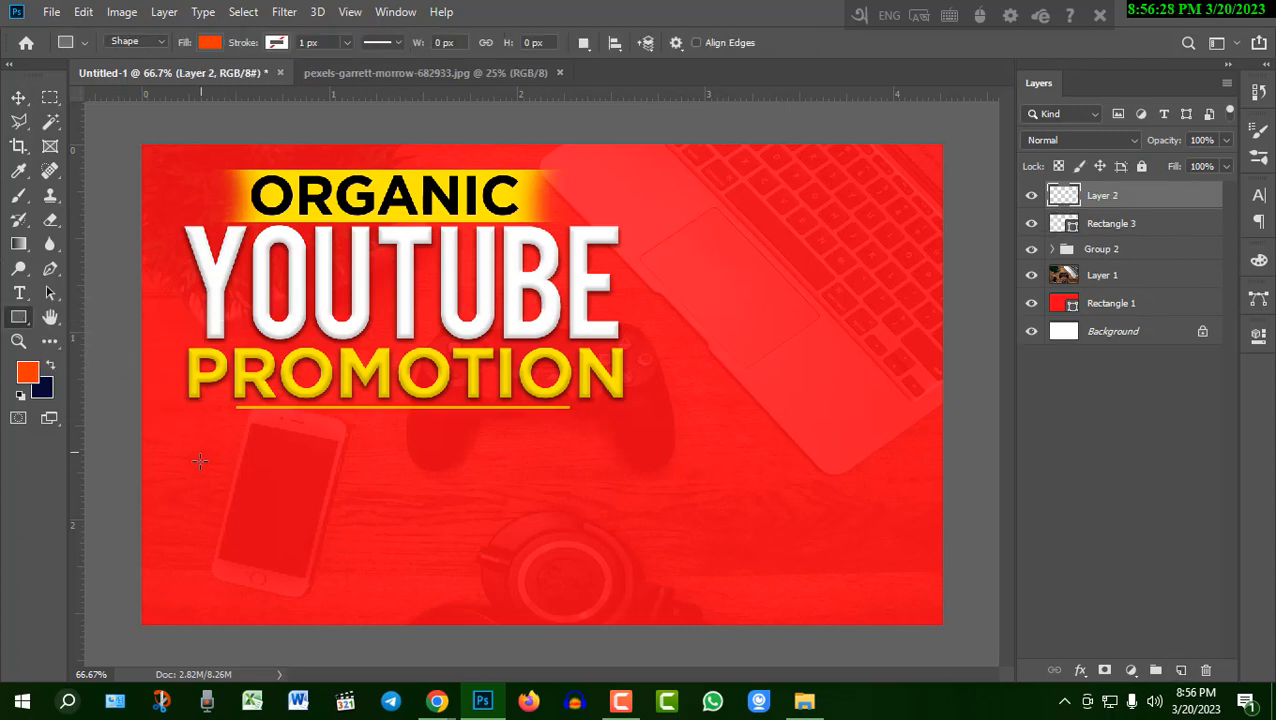
left_click_drag(191, 427, 362, 476)
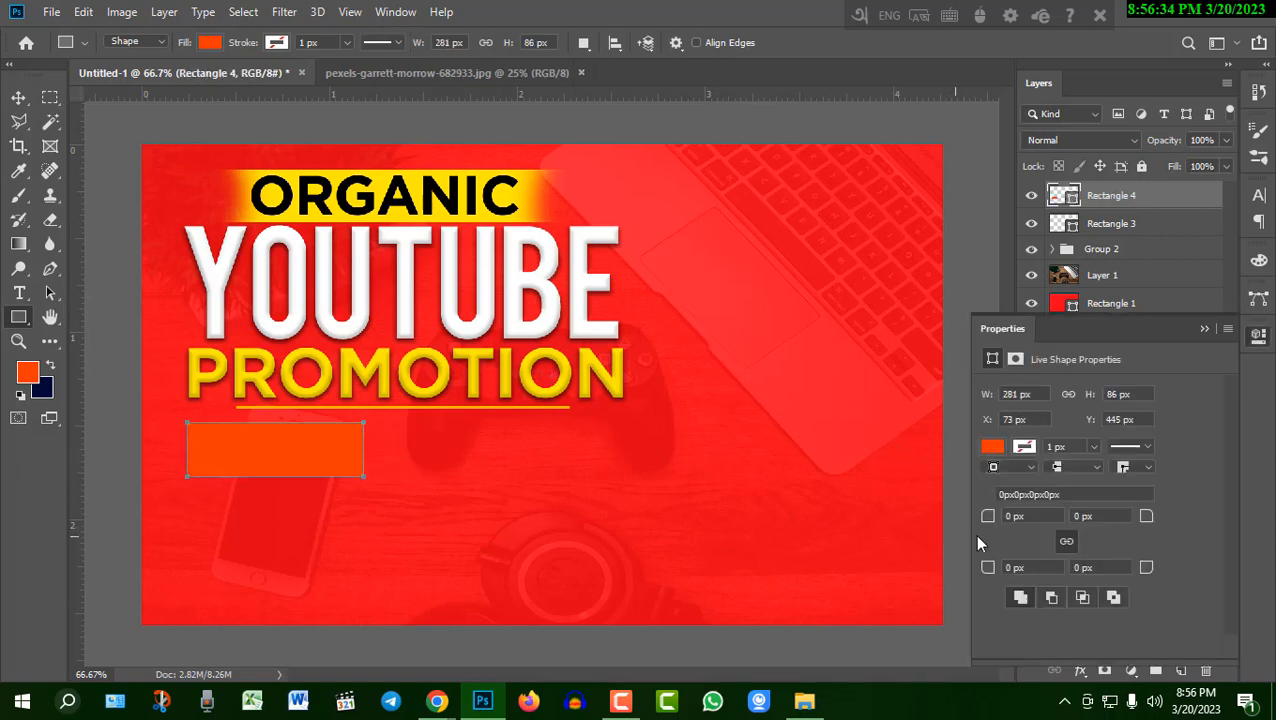
left_click_drag(988, 520, 994, 521)
Step: Try a yellow fill on the new rounded rectangle, and set its fill to none
left_click(991, 447)
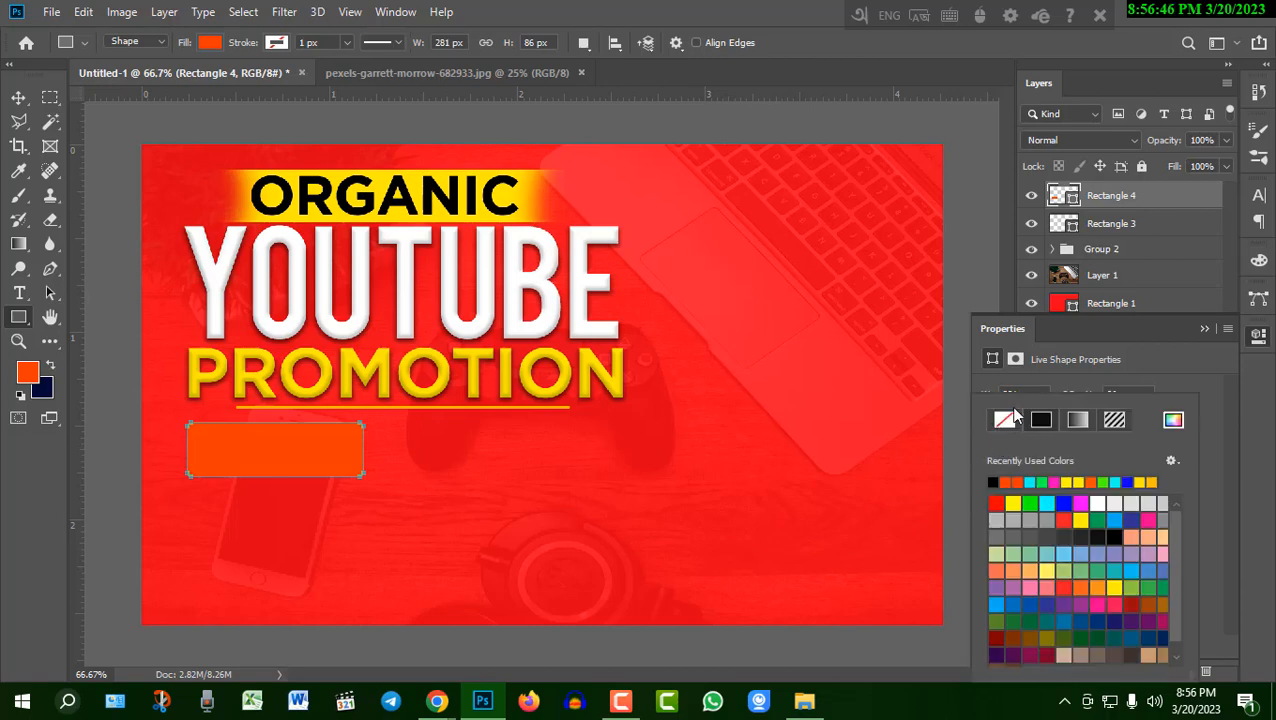
left_click(1003, 421)
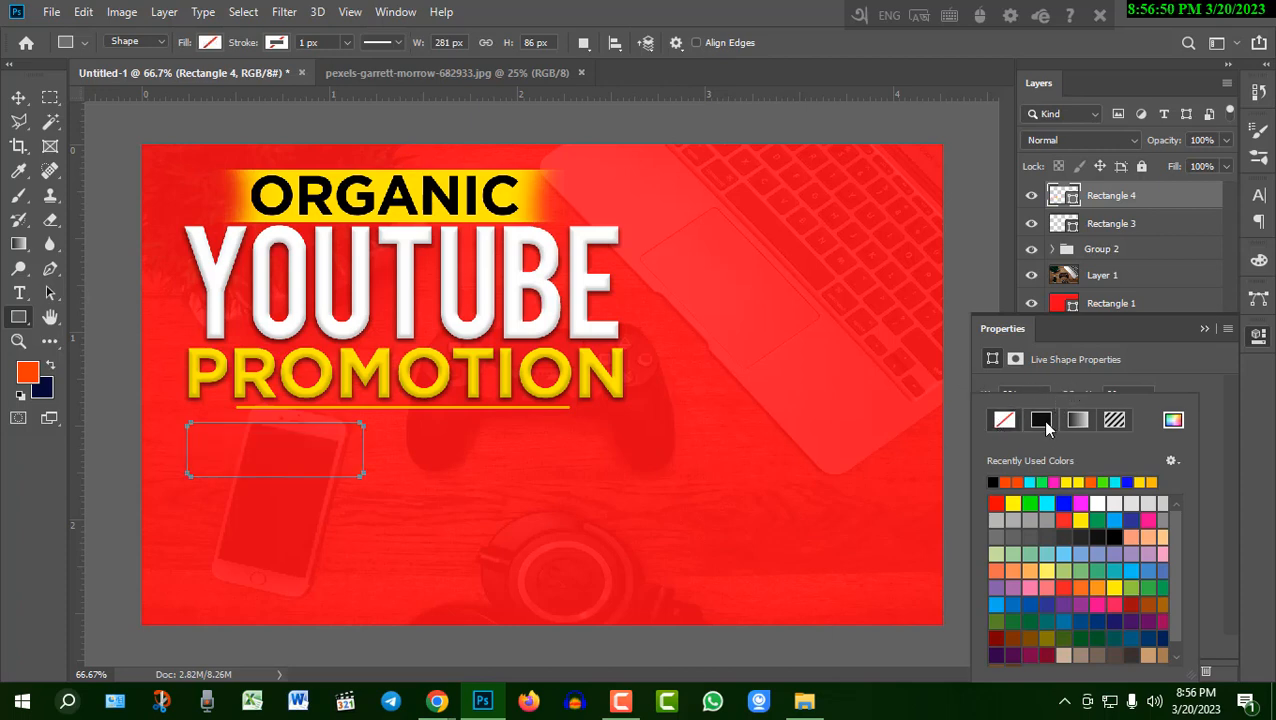
left_click(1042, 424)
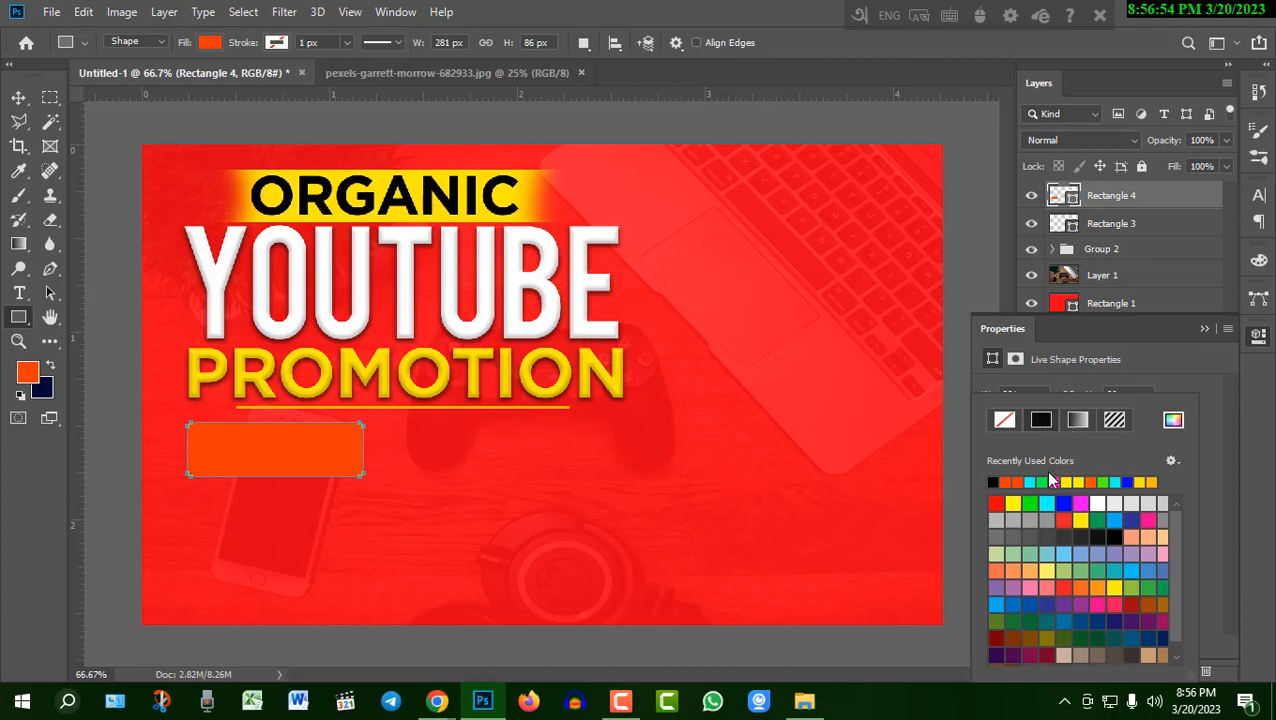
left_click(1013, 501)
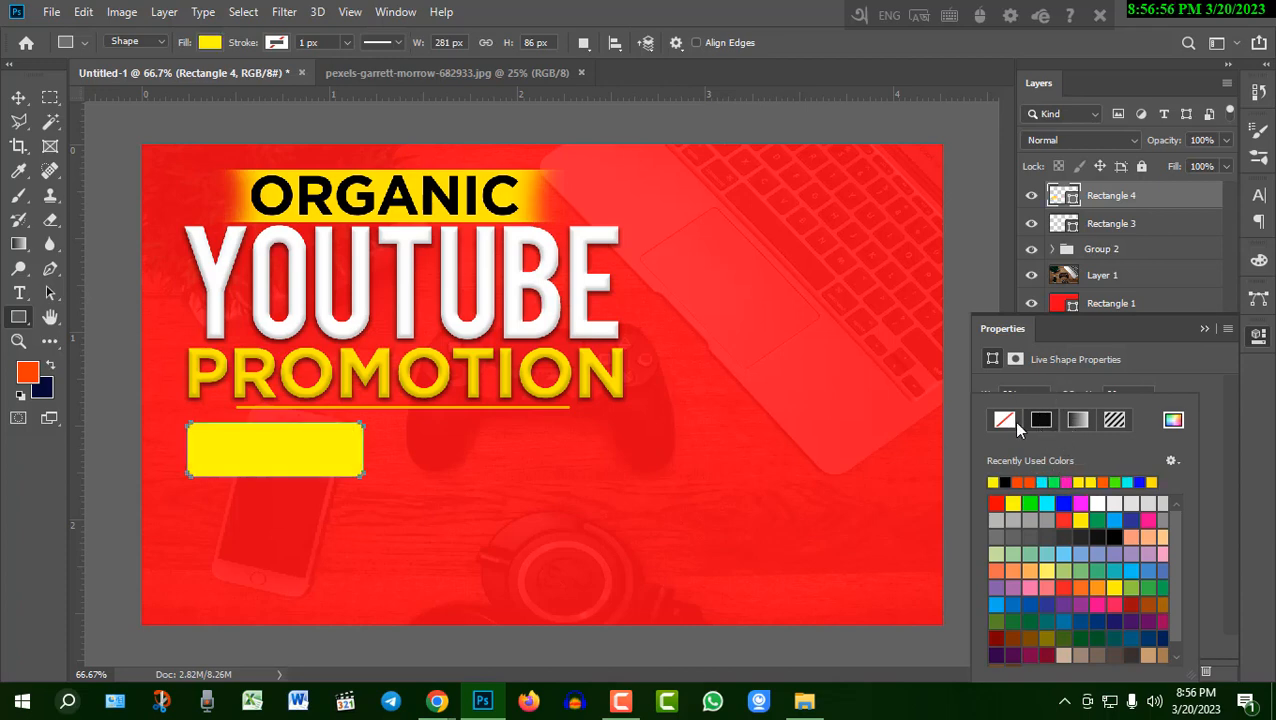
left_click(1004, 420)
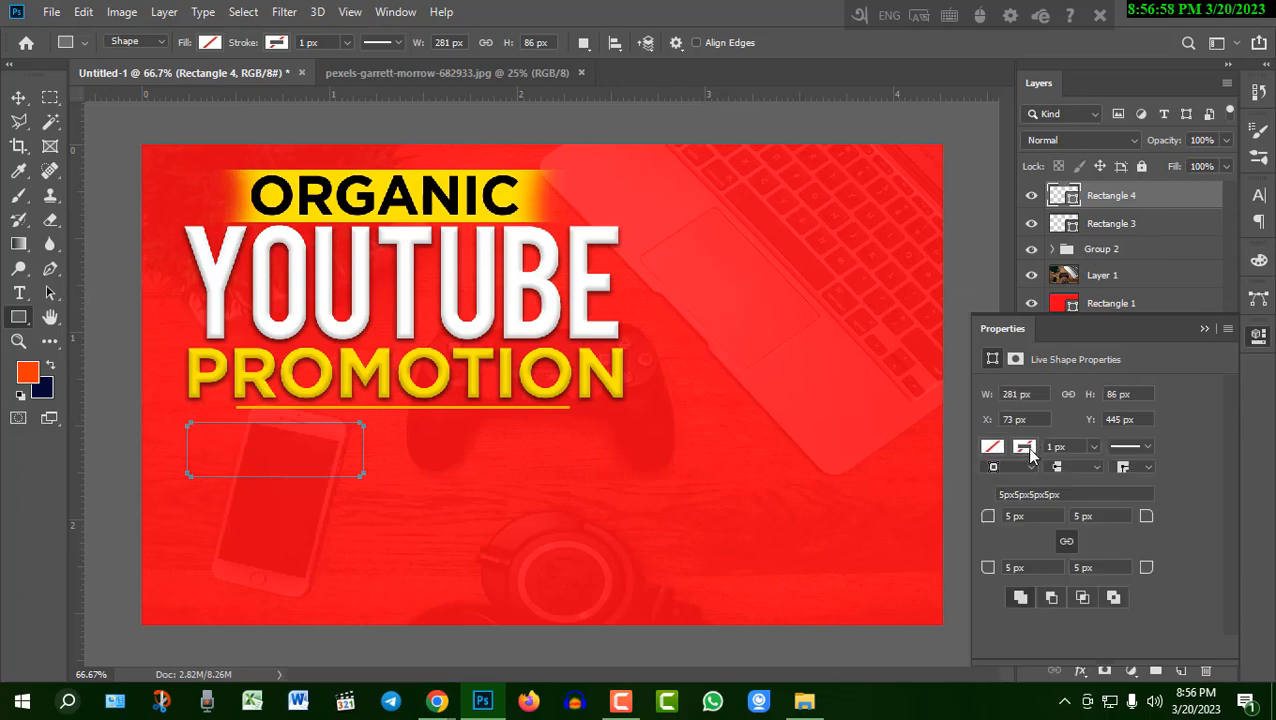
Step: Give the unfilled rounded rectangle a 3 px yellow stroke
left_click(1030, 452)
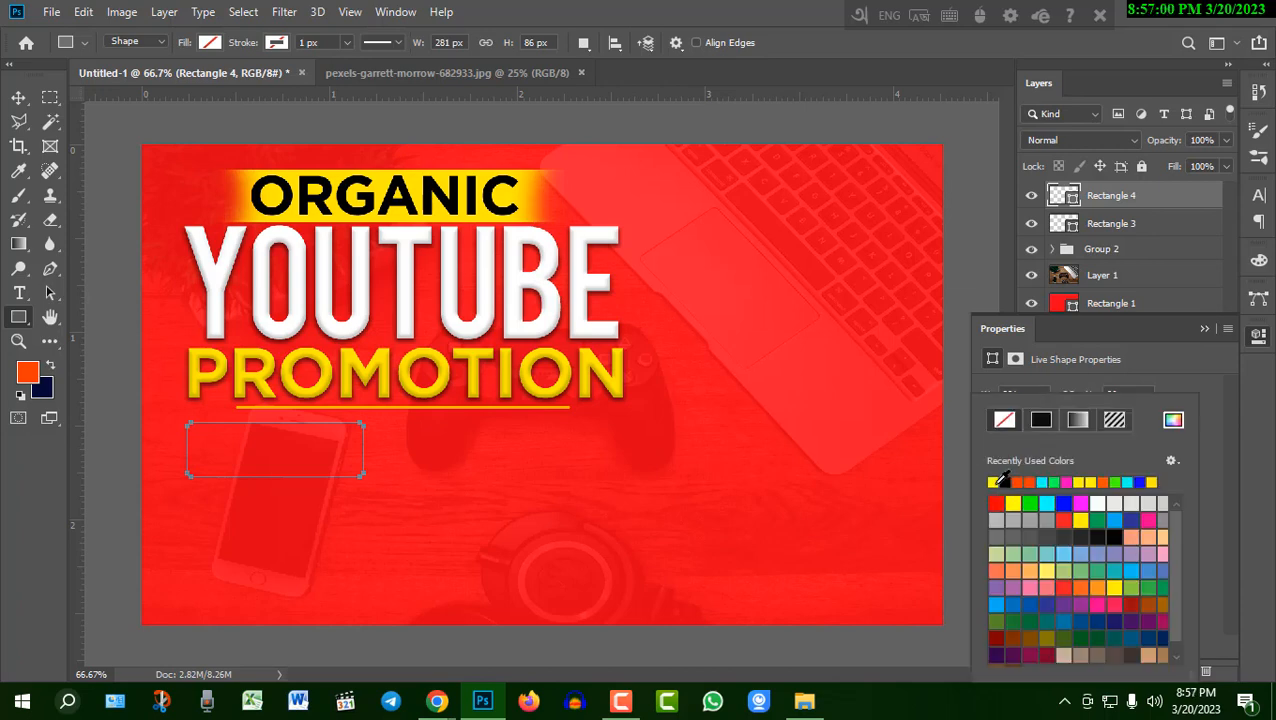
left_click(994, 482)
left_click(1073, 380)
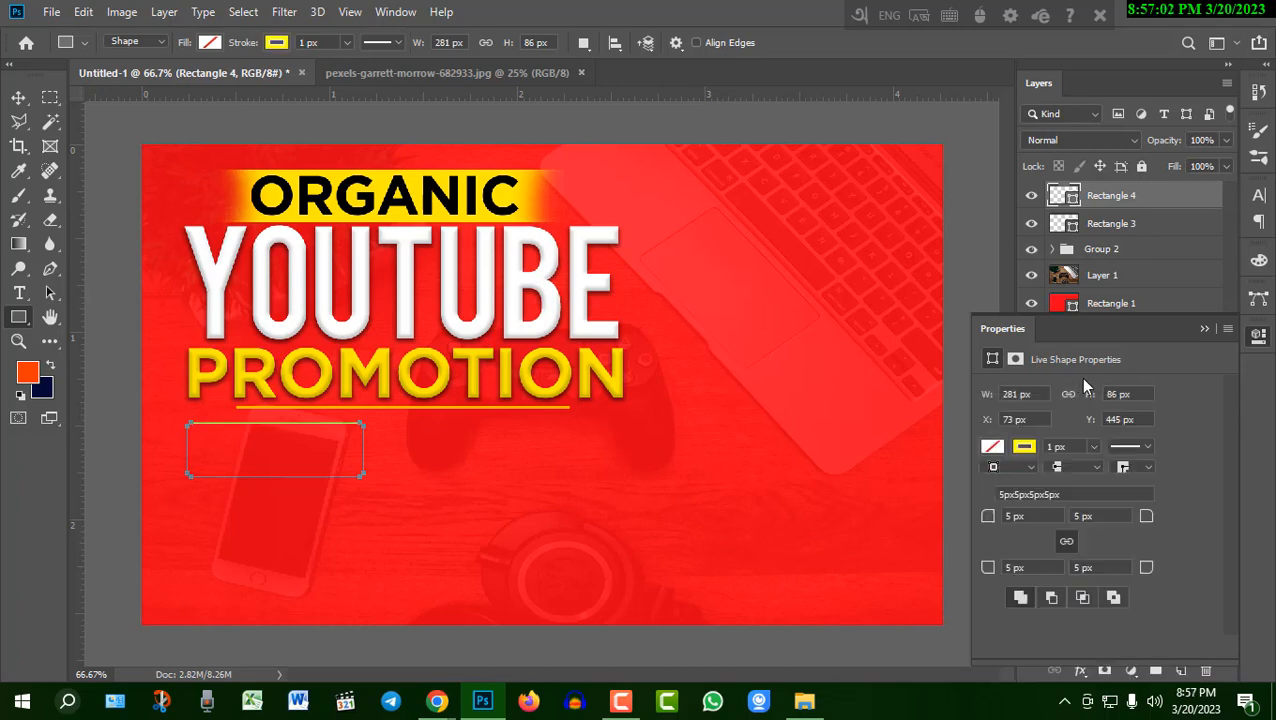
left_click(1072, 446)
type("3")
key("Return")
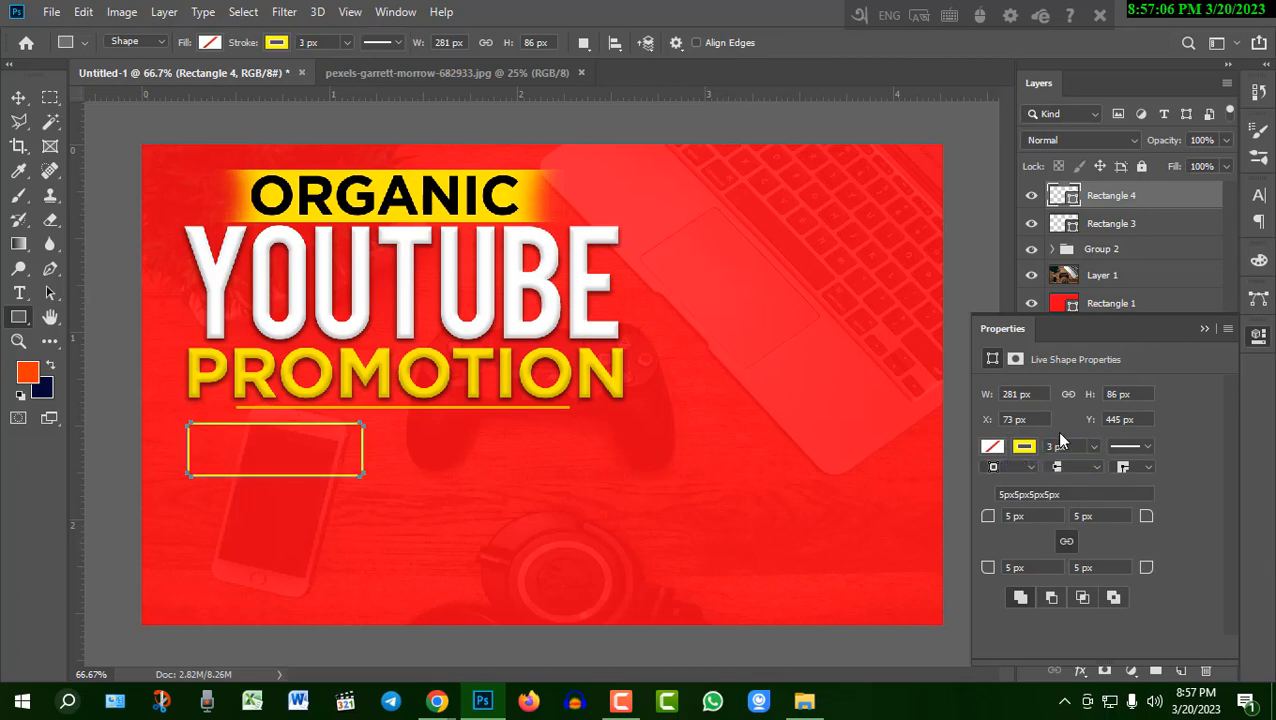
left_click(1204, 328)
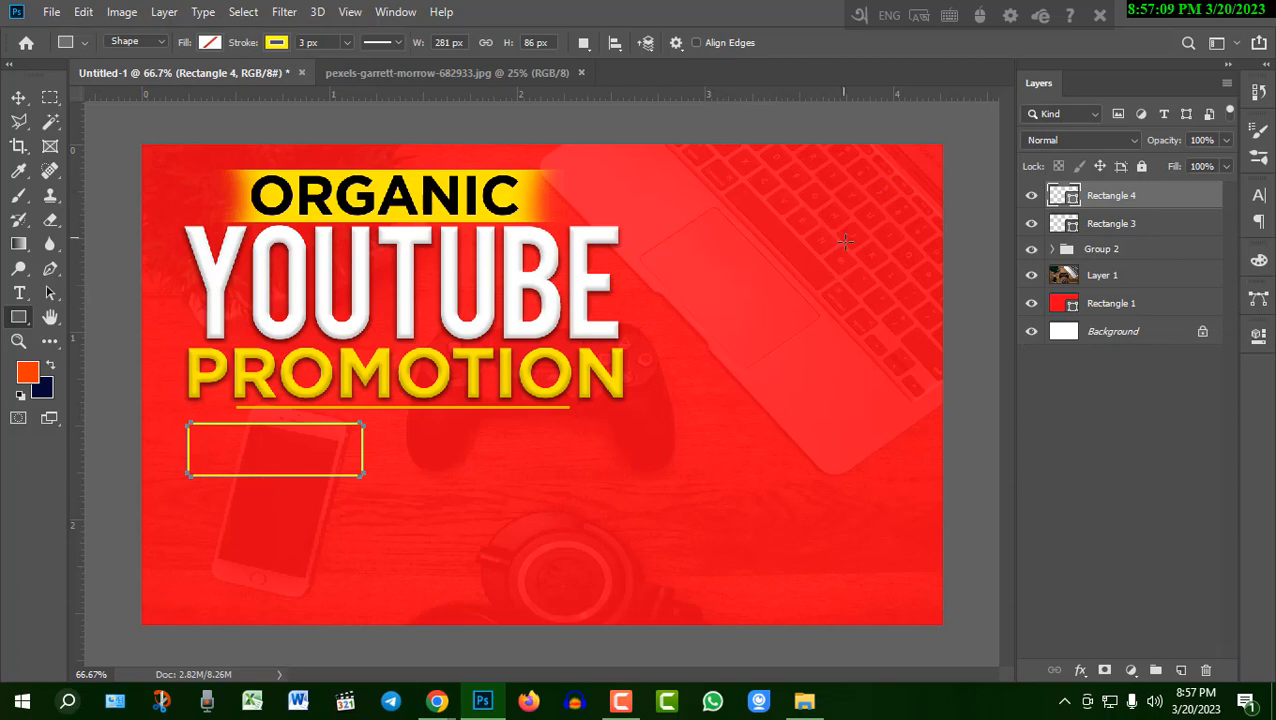
Step: Add the text FULLY in Gotham Bold 14 pt over the outlined box on a new layer
left_click(1181, 670)
left_click(19, 292)
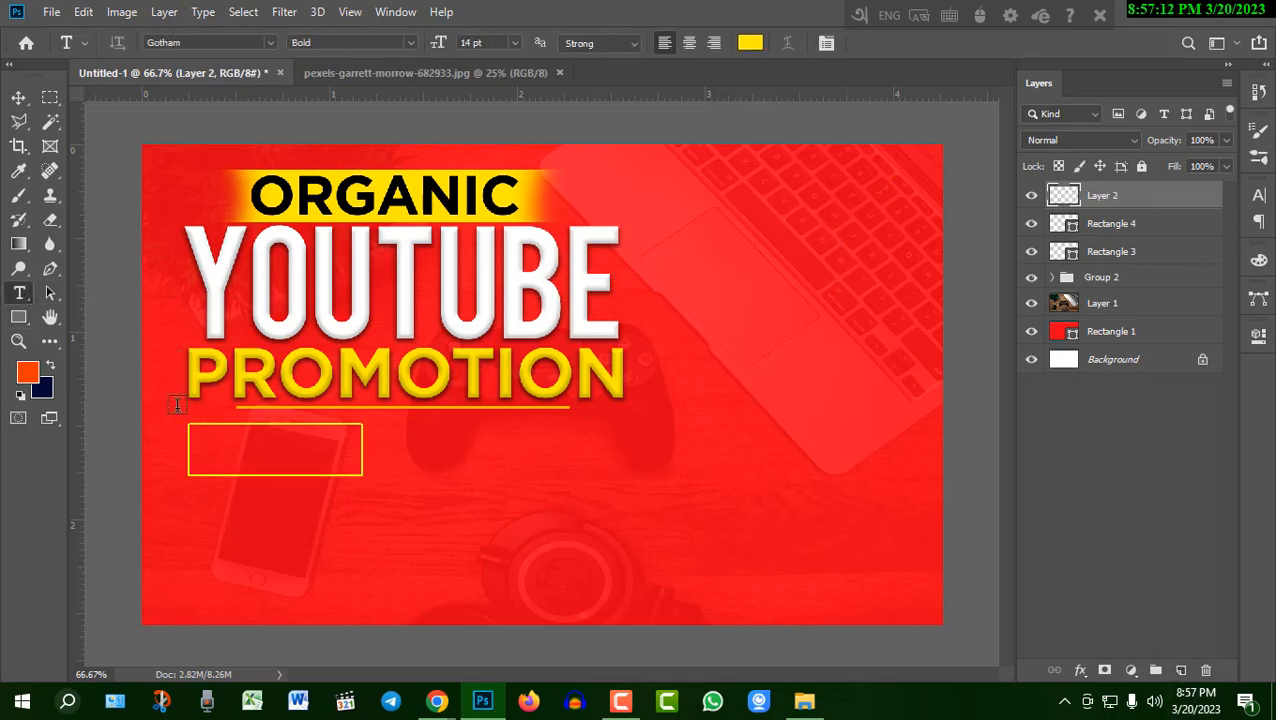
left_click(227, 446)
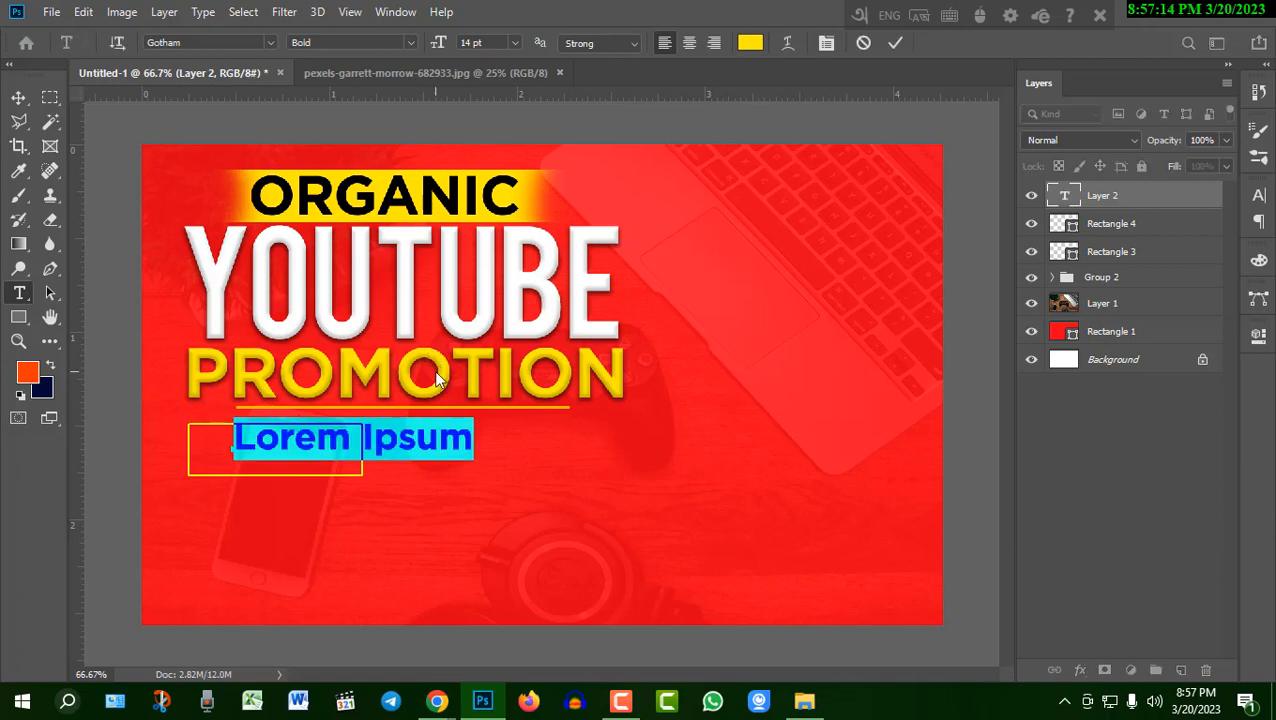
type("FU")
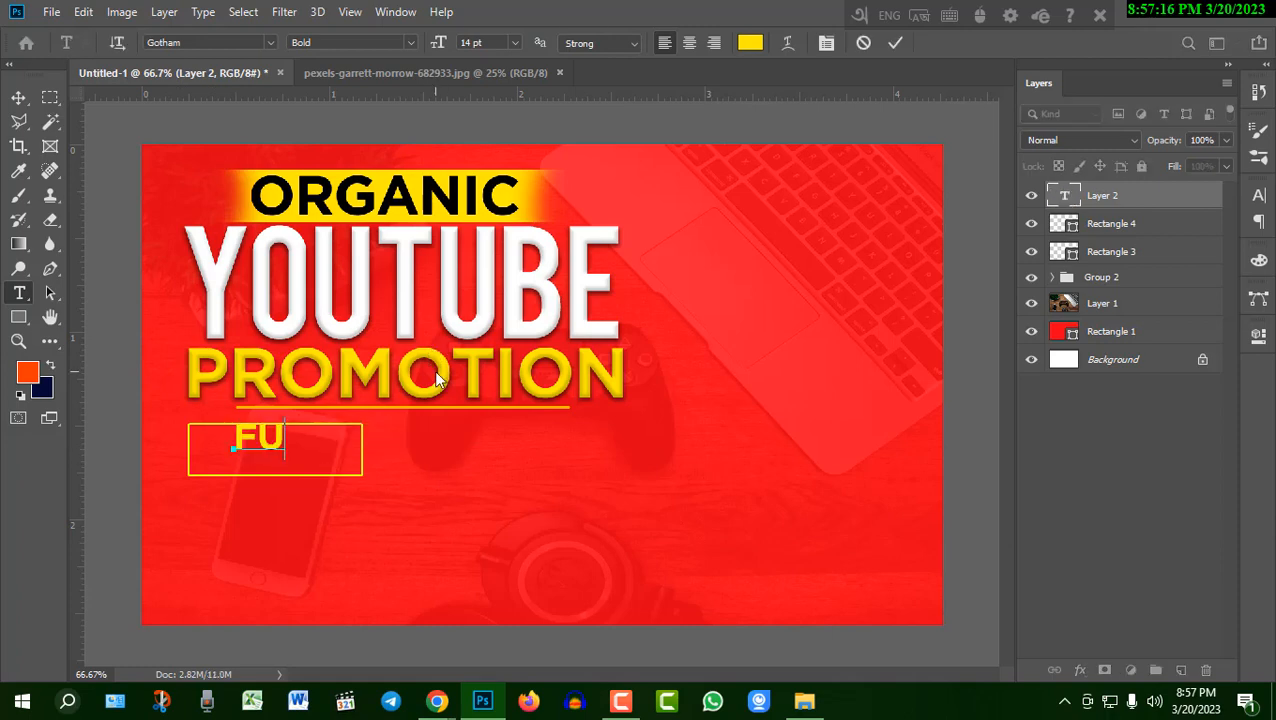
type("LLY")
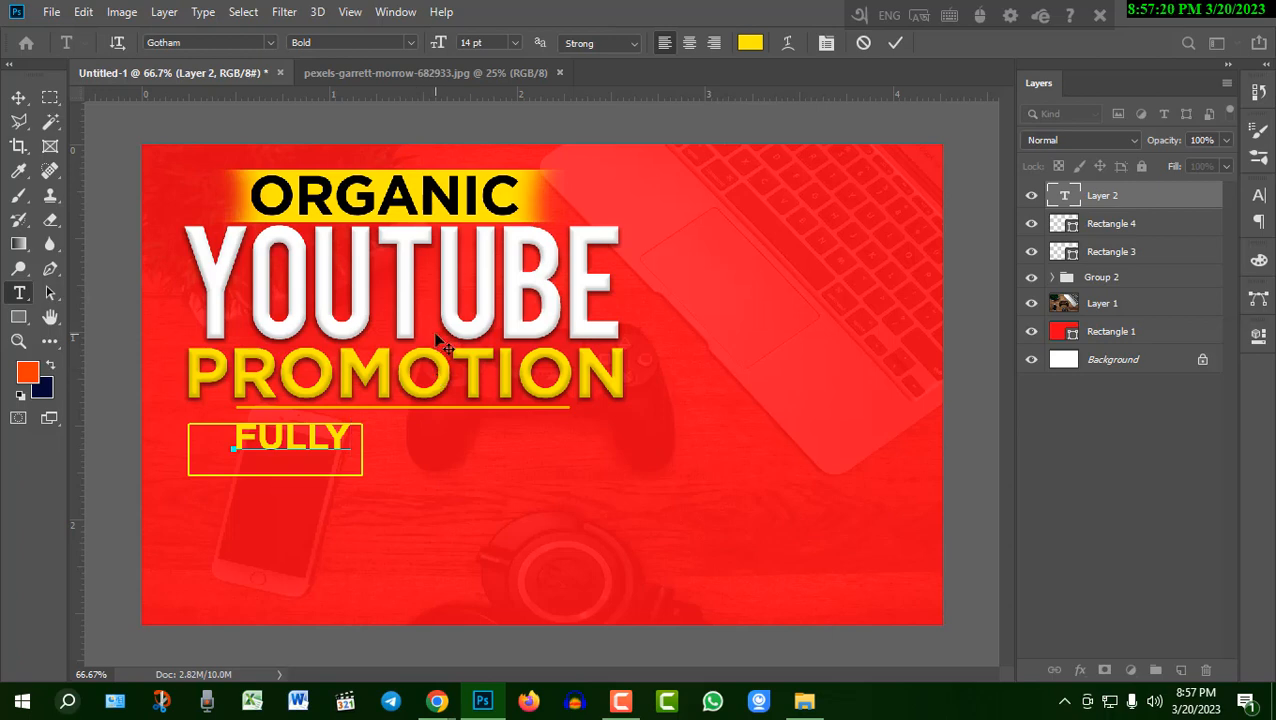
left_click(895, 43)
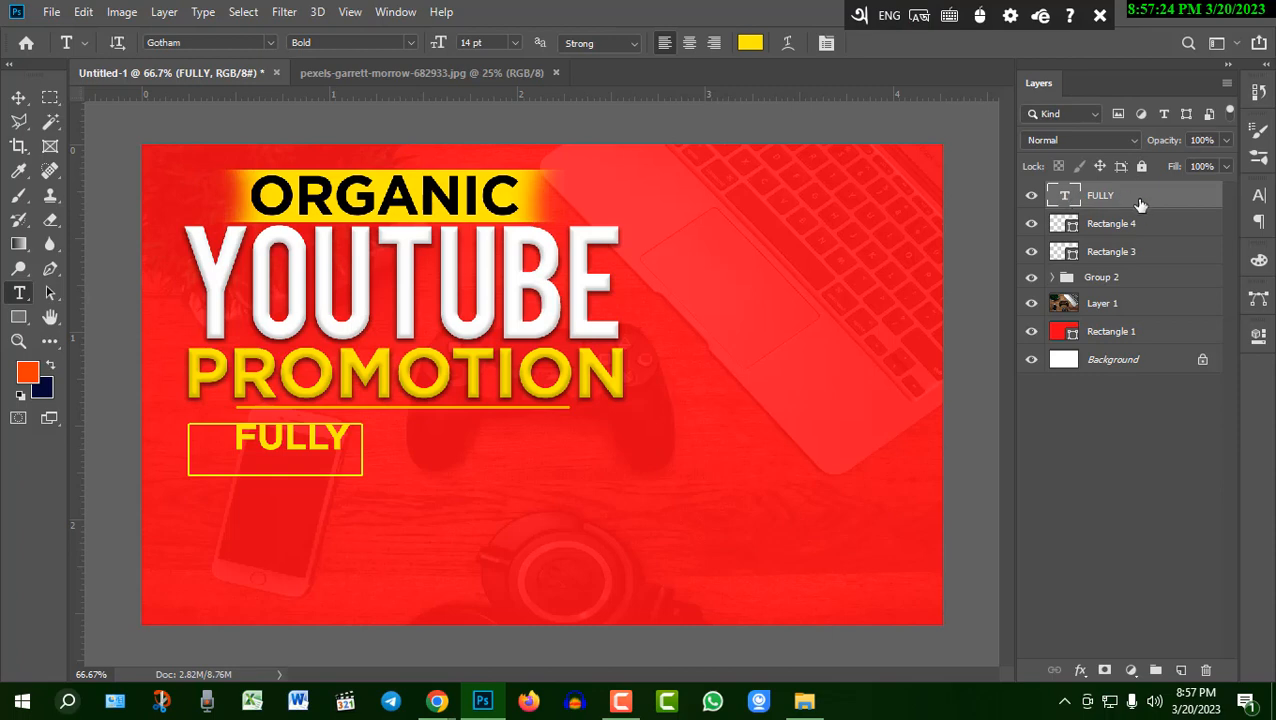
Step: Scale the FULLY text down proportionally to about 6.62 pt, keeping it in the upper part of the outlined box
key("v")
left_click_drag(345, 445, 277, 448)
key("Return")
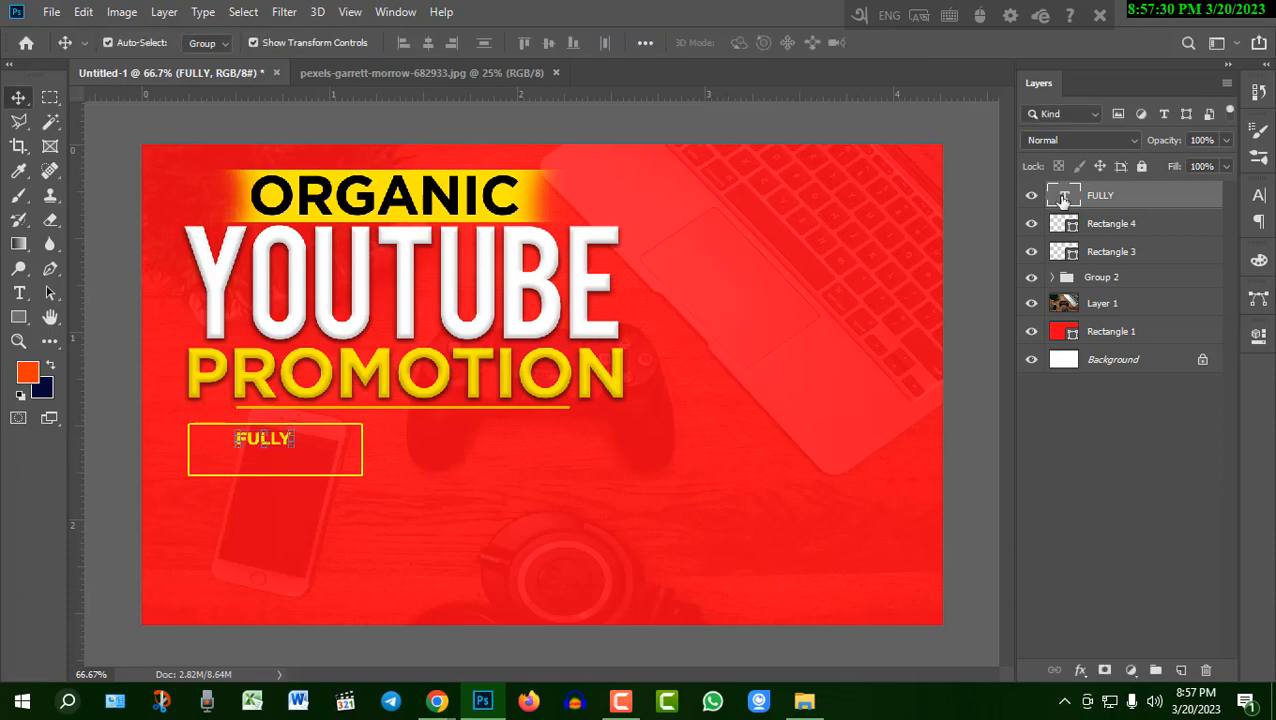
Step: Change the FULLY text colour to white, ffffff
double_click(1063, 195)
left_click(749, 42)
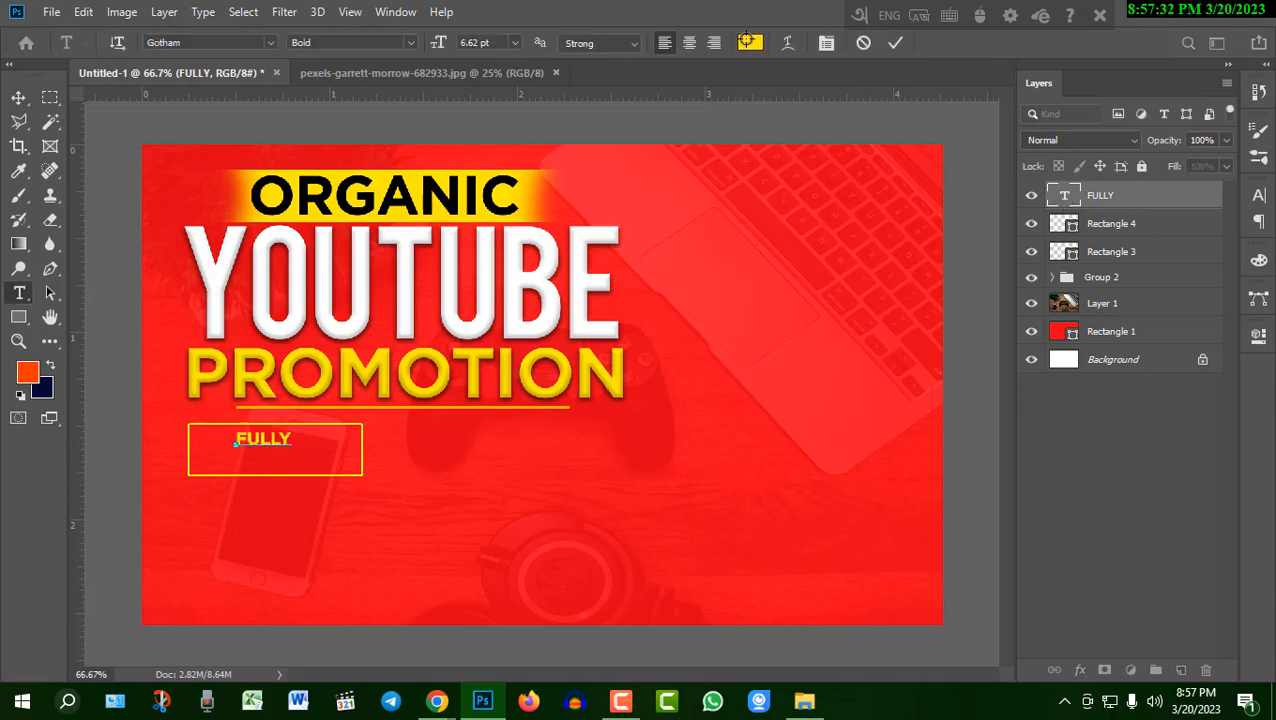
type("ffffff")
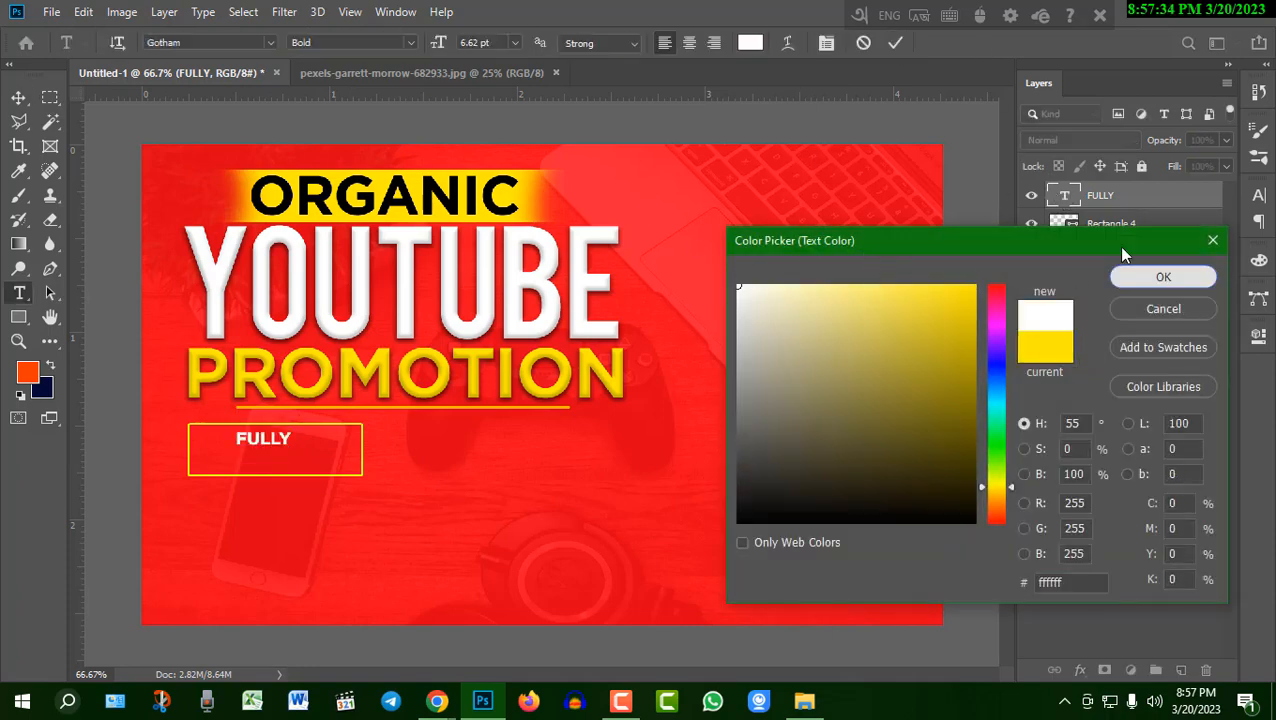
left_click(1160, 277)
left_click(895, 42)
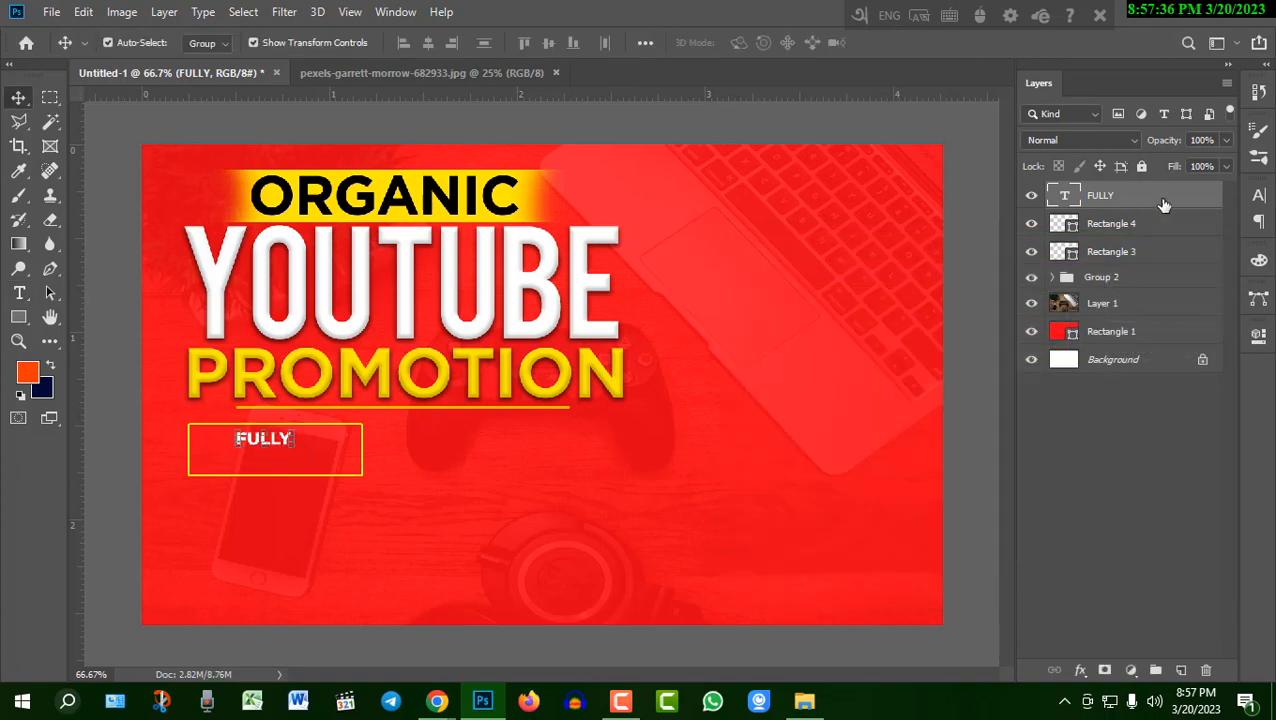
Step: Duplicate the FULLY text layer and move the copy straight down to form a second line inside the outlined box
right_click(1163, 207)
left_click(1013, 95)
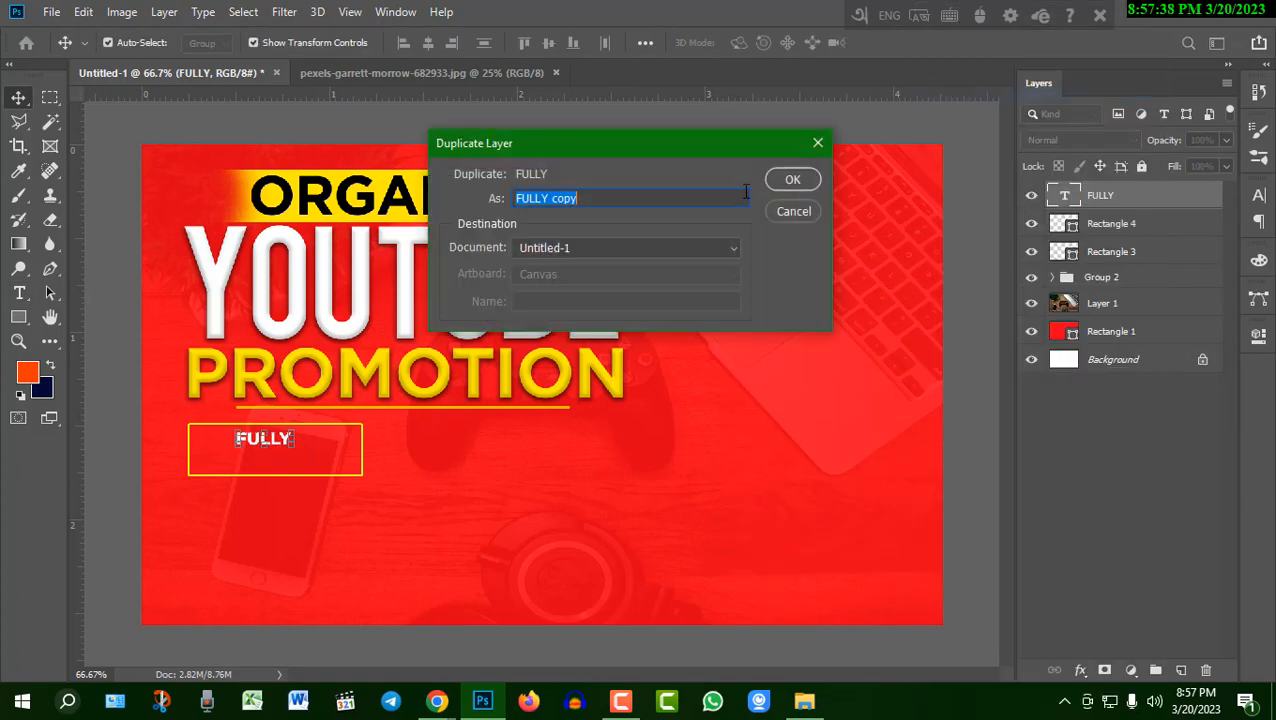
left_click(780, 185)
key("Down")
key("Down")
key("Down")
key("Down")
key("Down")
key("Down")
key("Down")
key("Down")
key("Down")
key("Down")
key("Down")
key("Down")
key("Down")
key("Down")
key("Down")
key("Down")
key("Down")
key("Down")
key("Down")
key("Down")
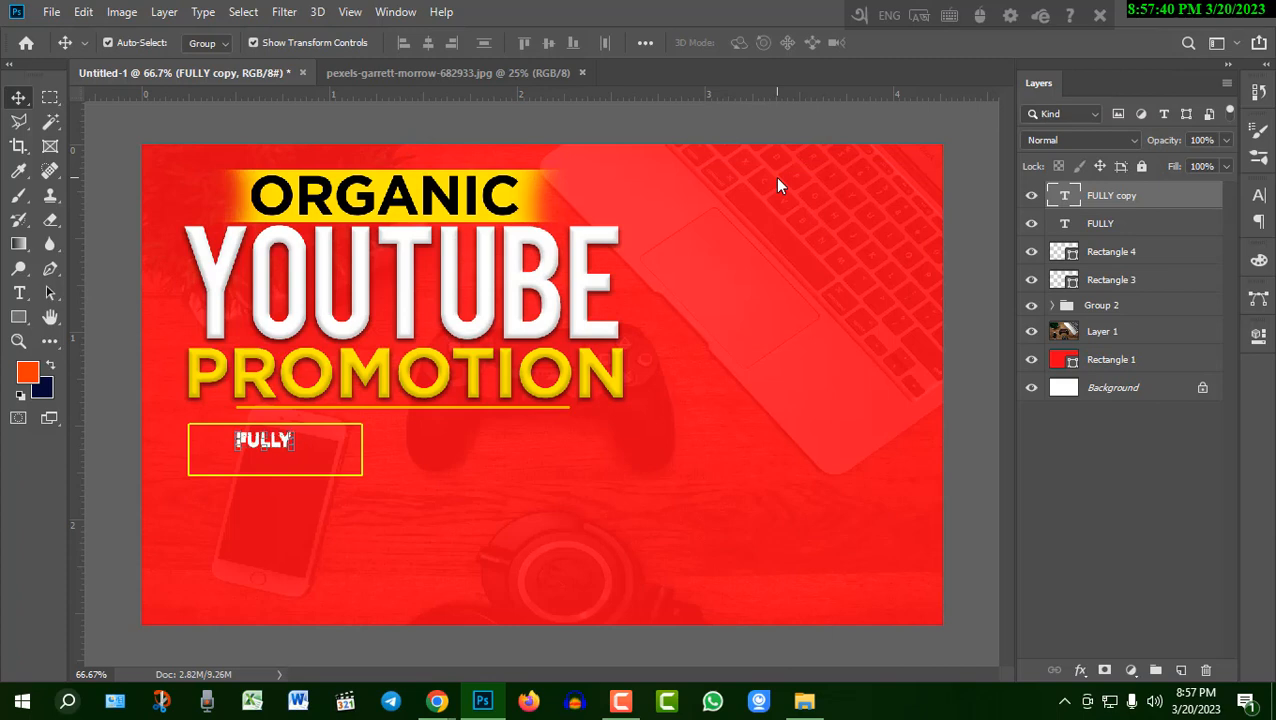
key("Down")
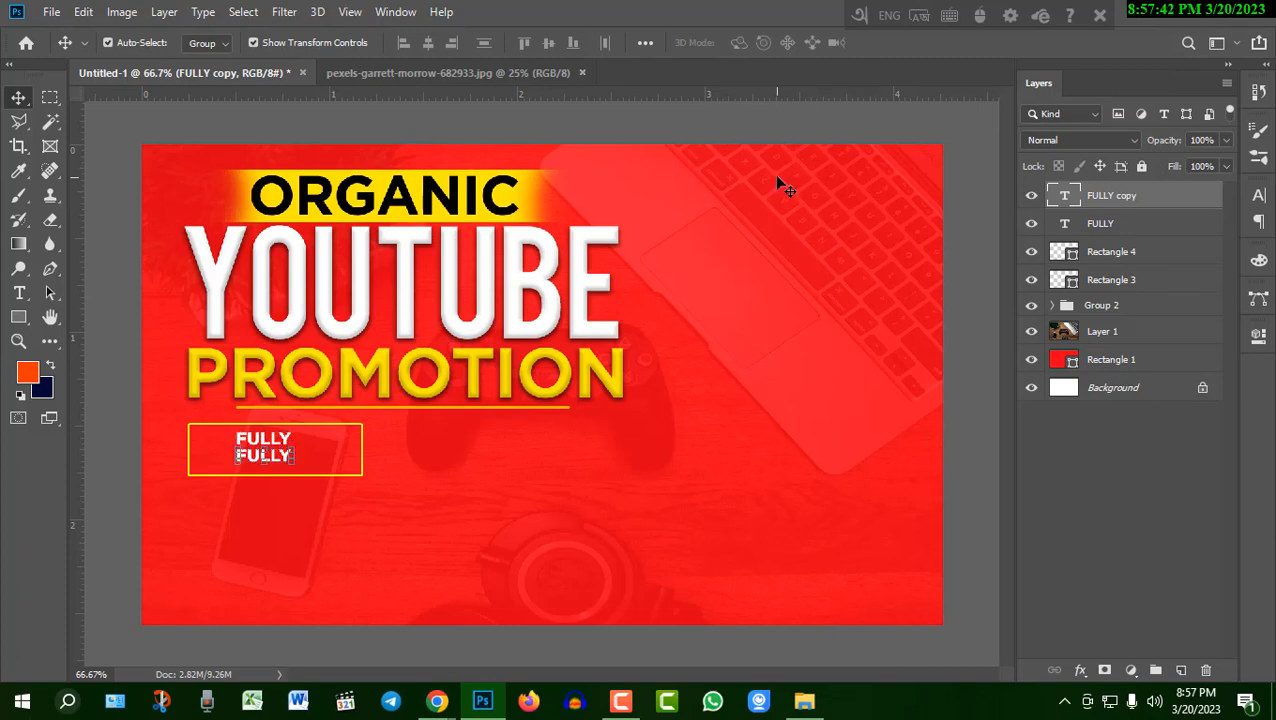
Step: Replace the text of the lower FULLY line in the outlined box with ORGANIC
double_click(1066, 199)
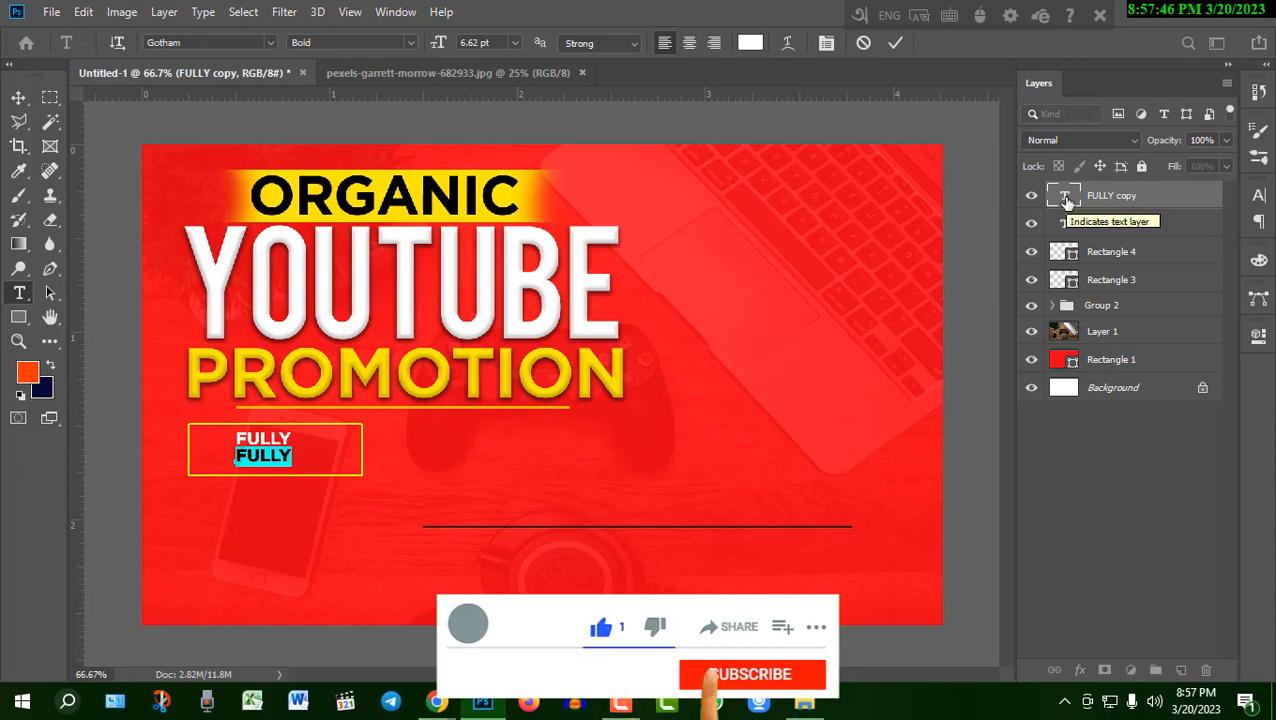
type("ORGA")
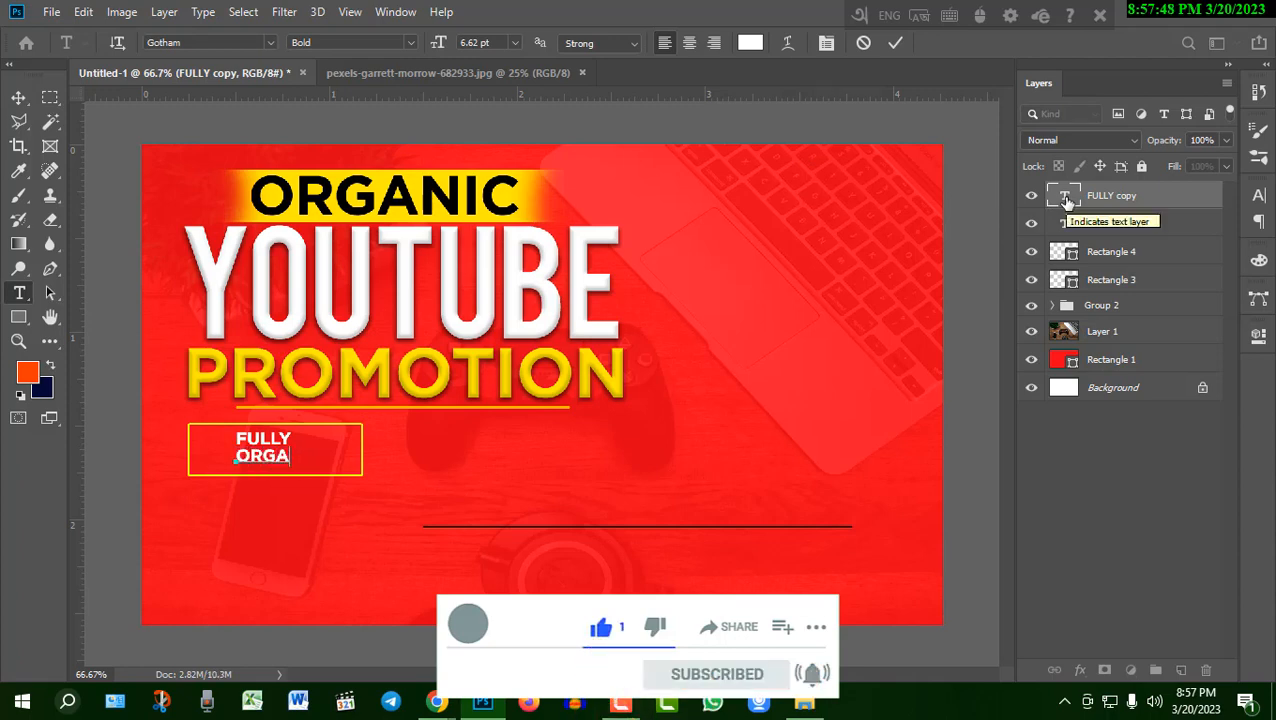
type("NIC")
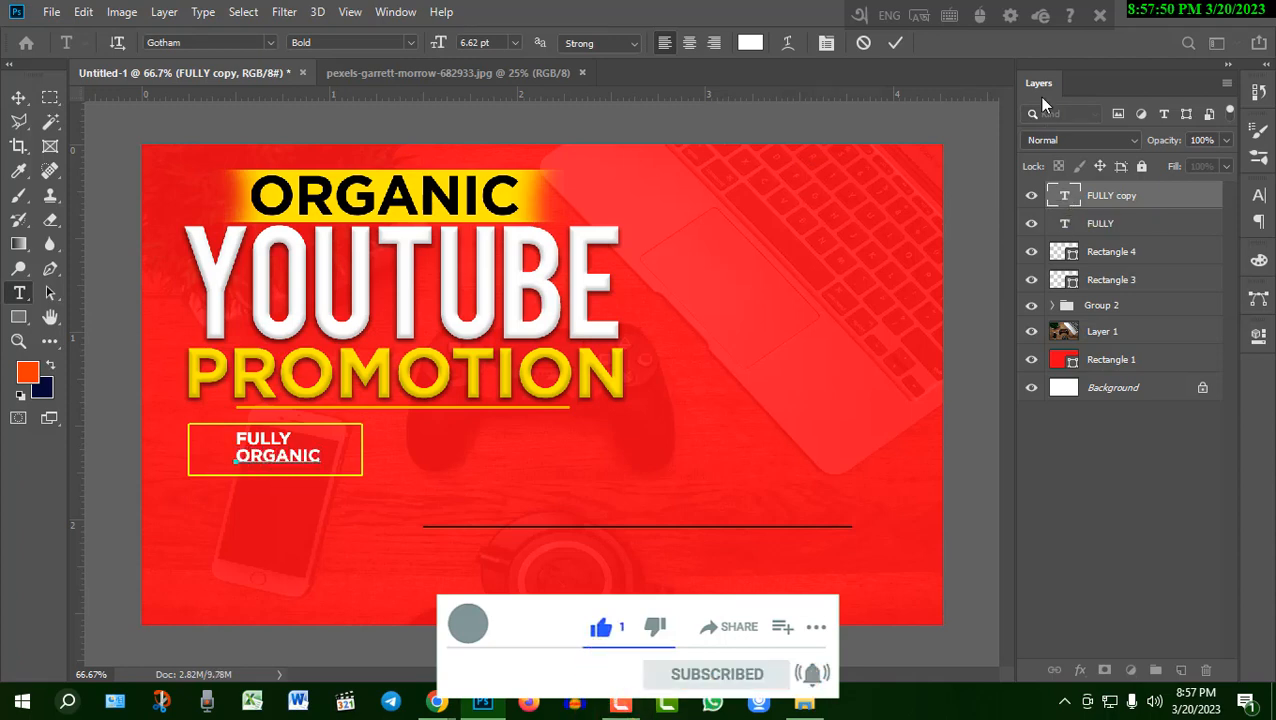
left_click(896, 42)
key("v")
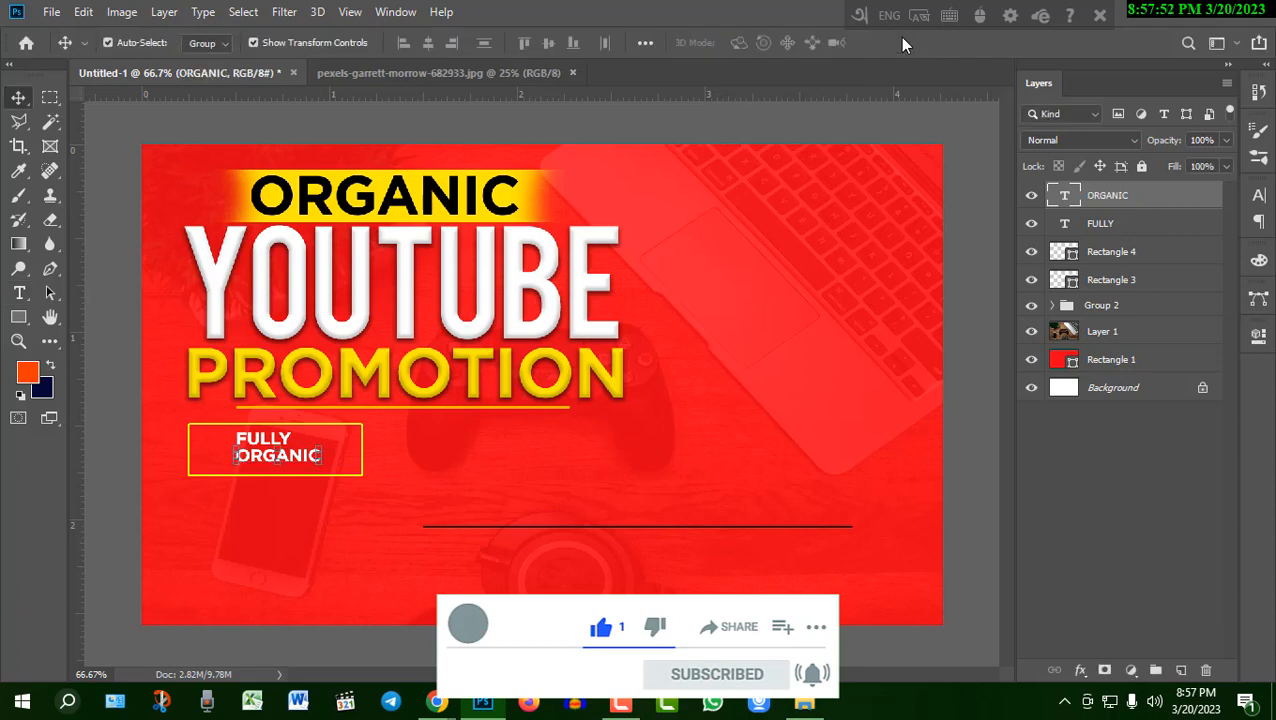
Step: Centre the FULLY and ORGANIC lines horizontally on each other and put both text layers in one group
left_click(1108, 222, "ctrl")
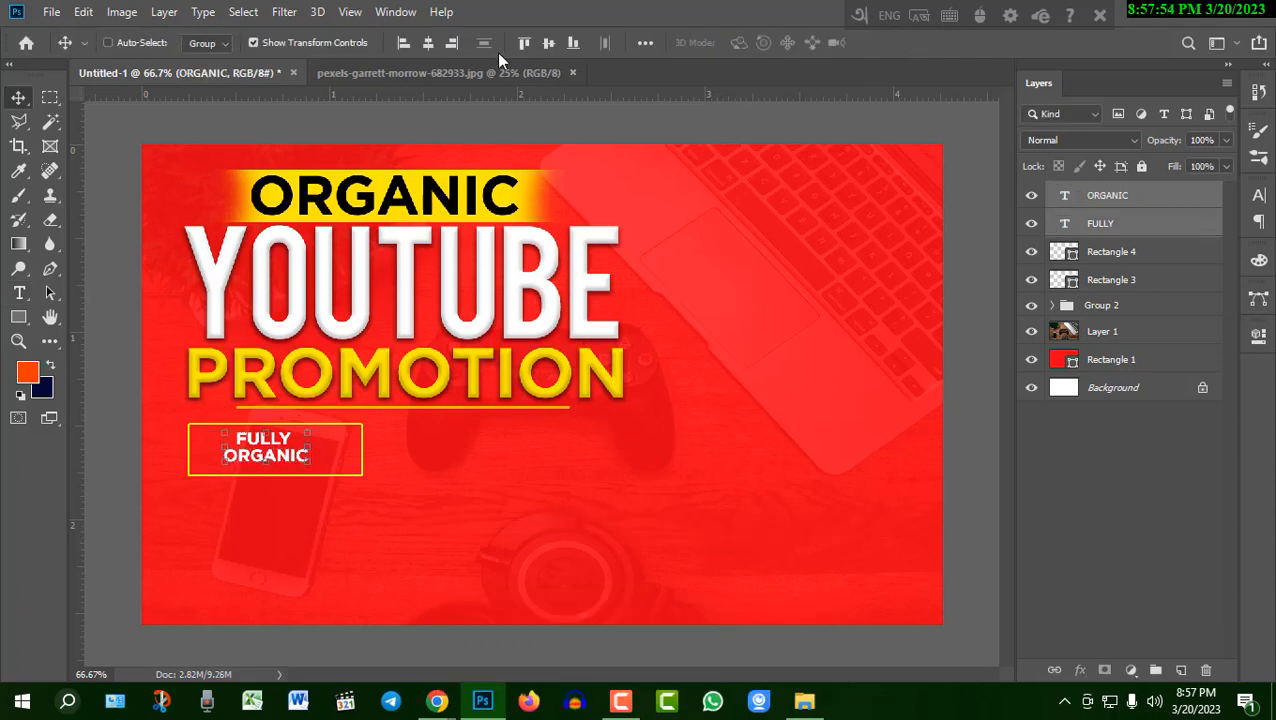
left_click(427, 44)
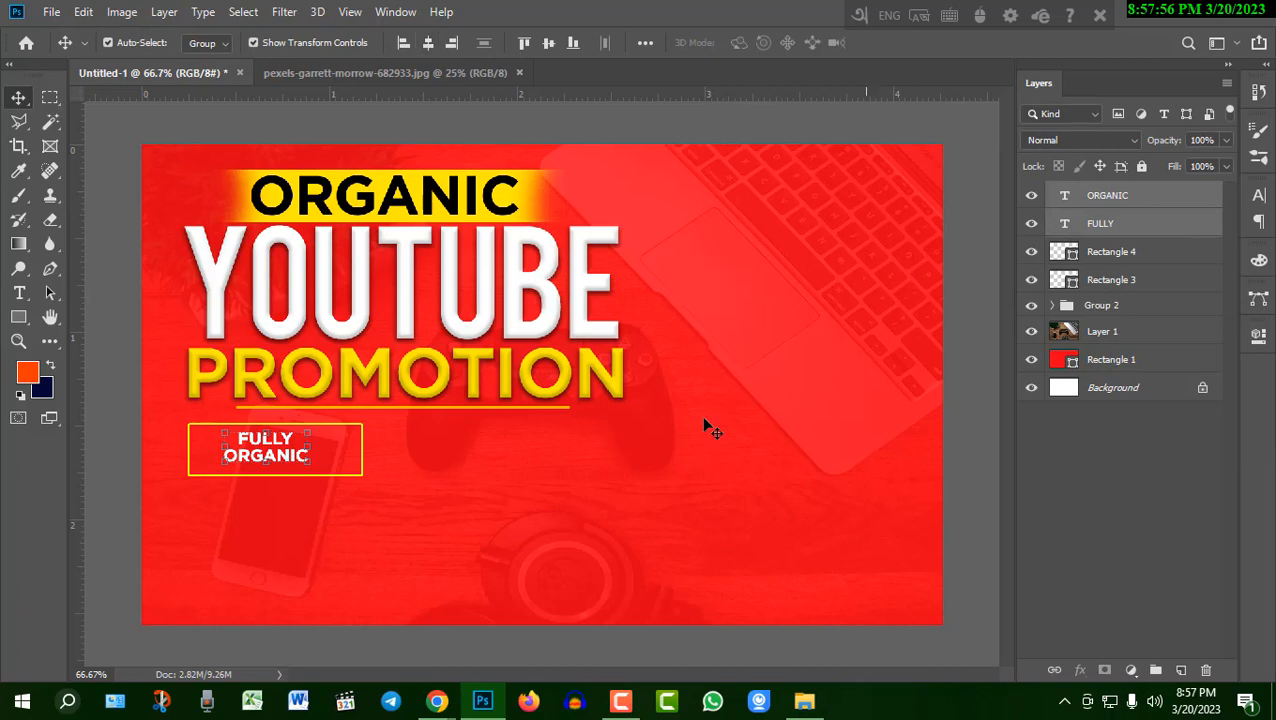
left_click(1155, 670)
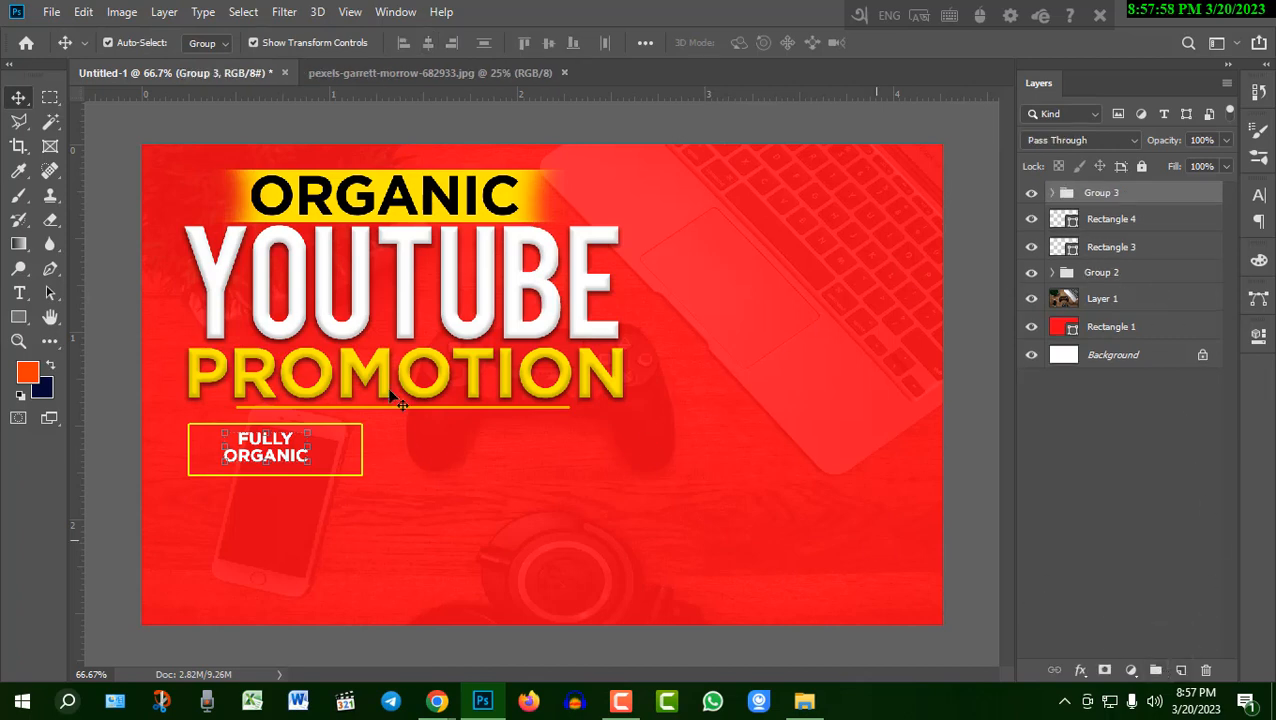
Step: Scale the FULLY ORGANIC text group up proportionally to about 8.07 pt text inside the outlined box
key("ctrl+t")
left_click_drag(310, 465, 327, 469)
left_click(900, 42)
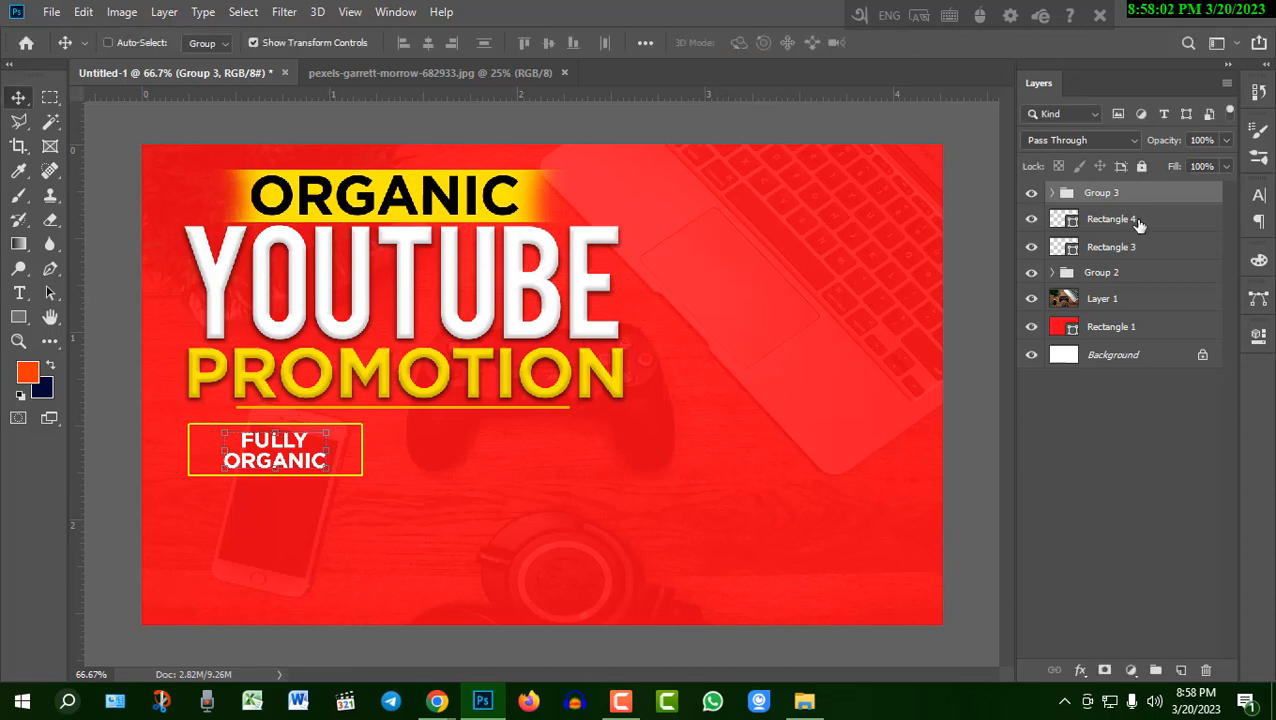
Step: Centre the FULLY ORGANIC text horizontally in its outlined box and group the text with the box
left_click(1134, 218, "shift")
left_click(428, 42)
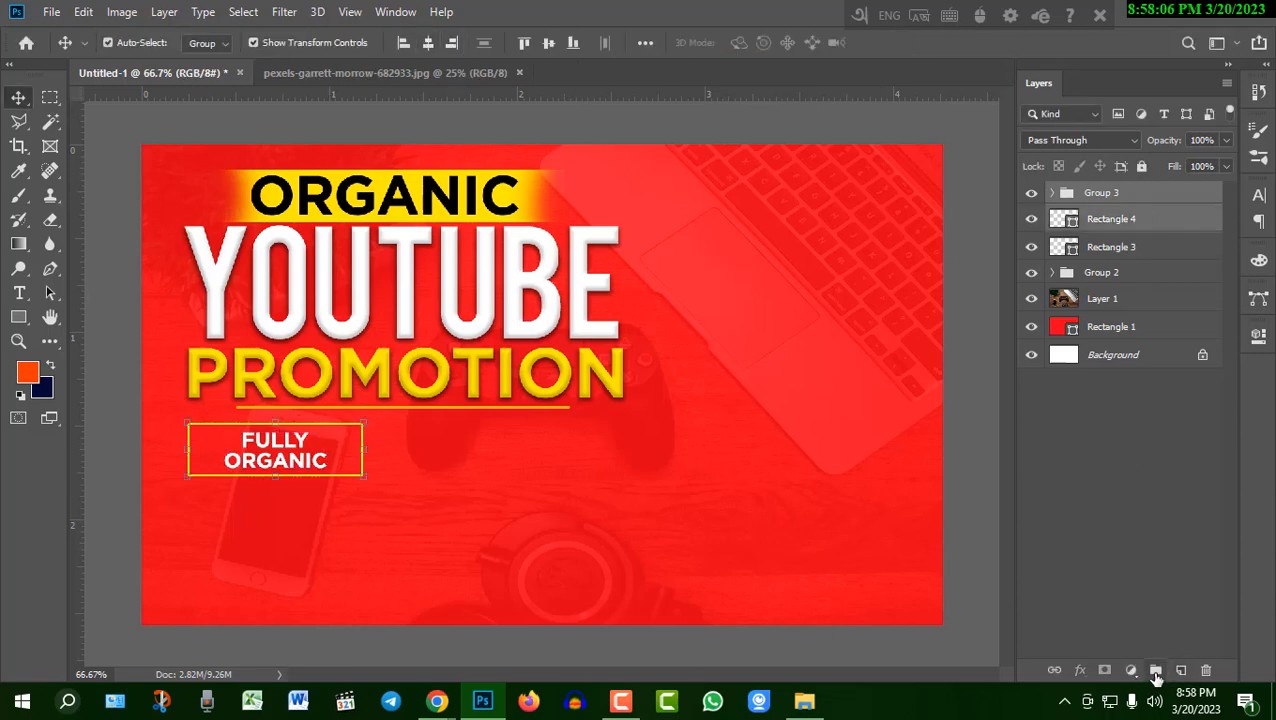
left_click(1155, 670)
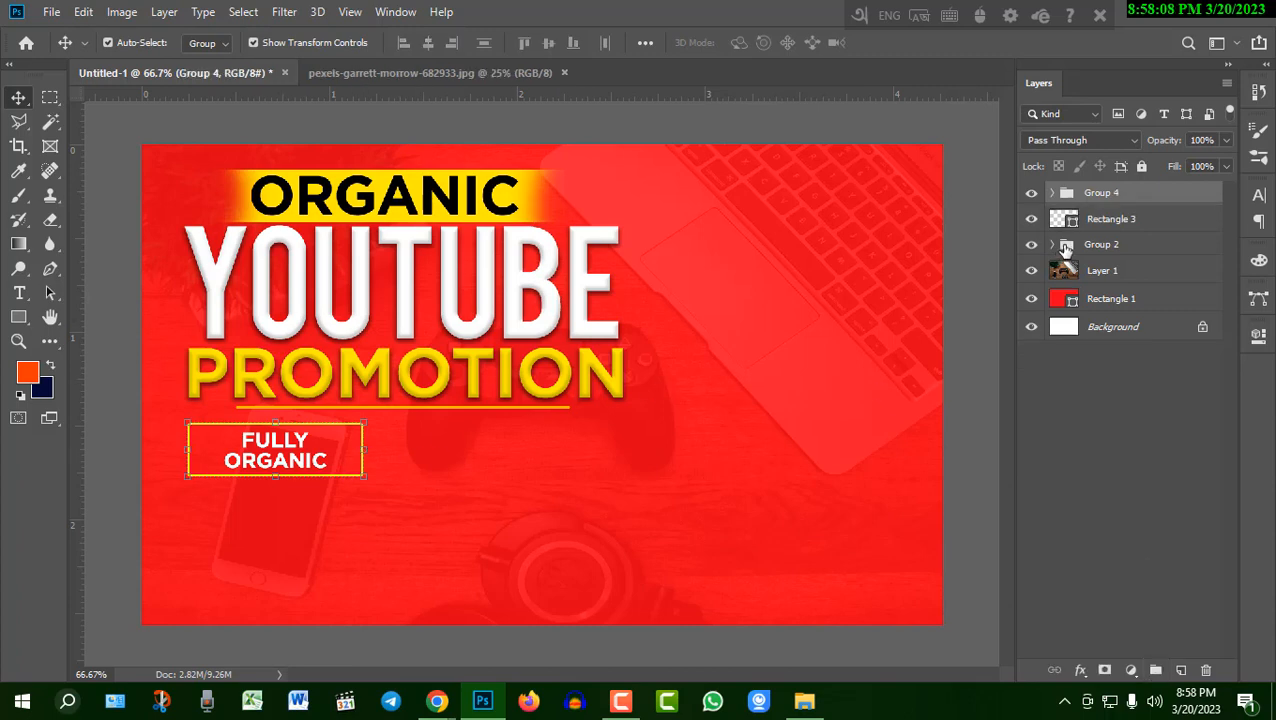
Step: Duplicate the FULLY ORGANIC box group and move the copy straight right until it lines up with the end of PROMOTION
right_click(1141, 200)
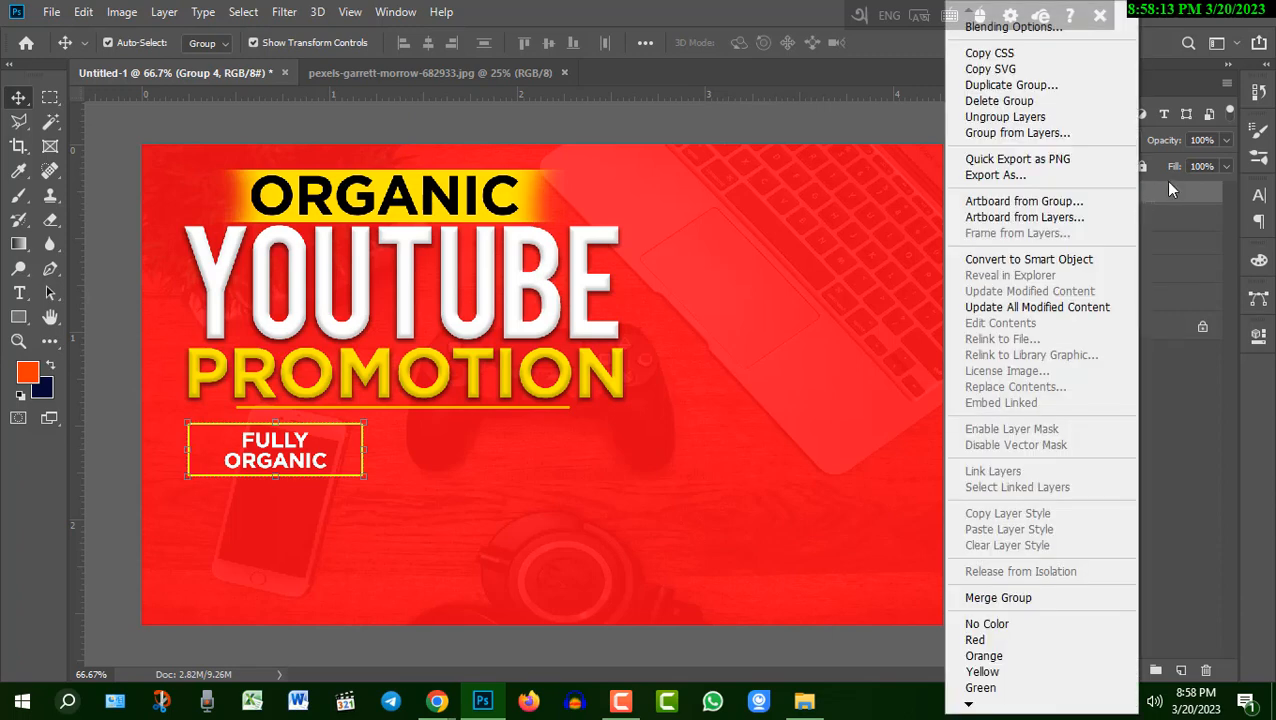
left_click(1010, 85)
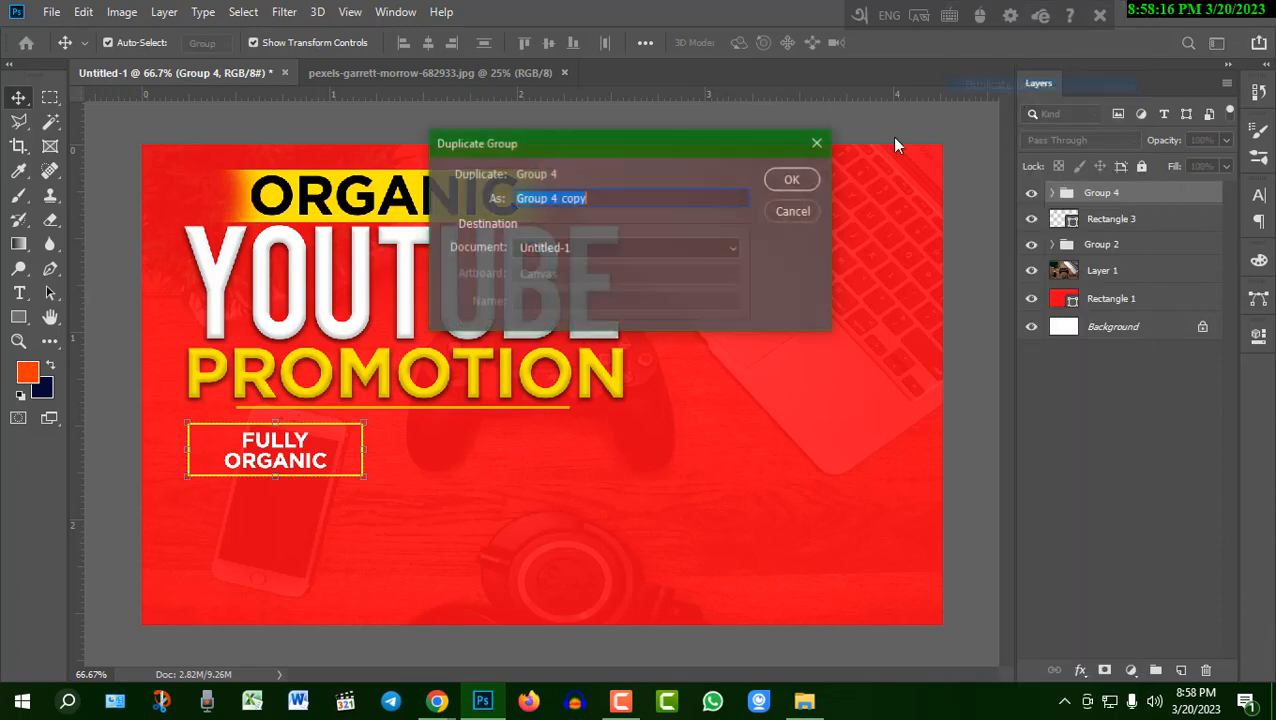
left_click(790, 176)
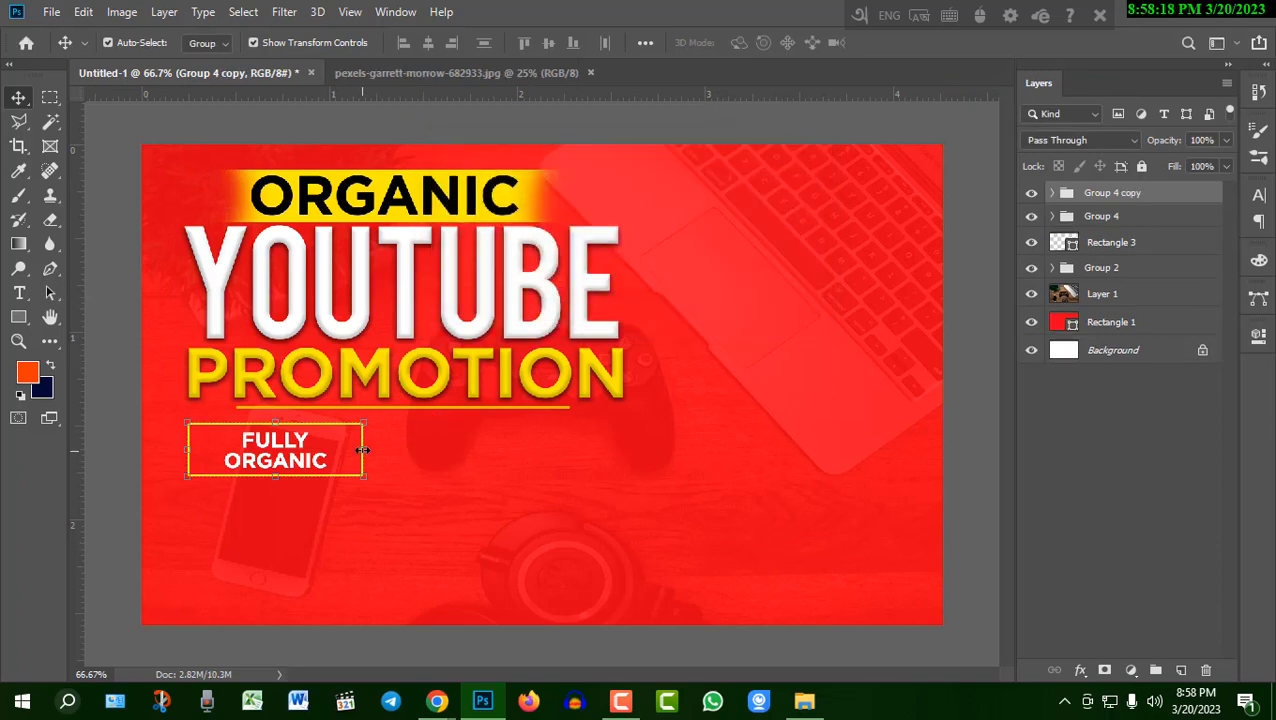
key("ctrl+t")
left_click_drag(318, 452, 551, 447)
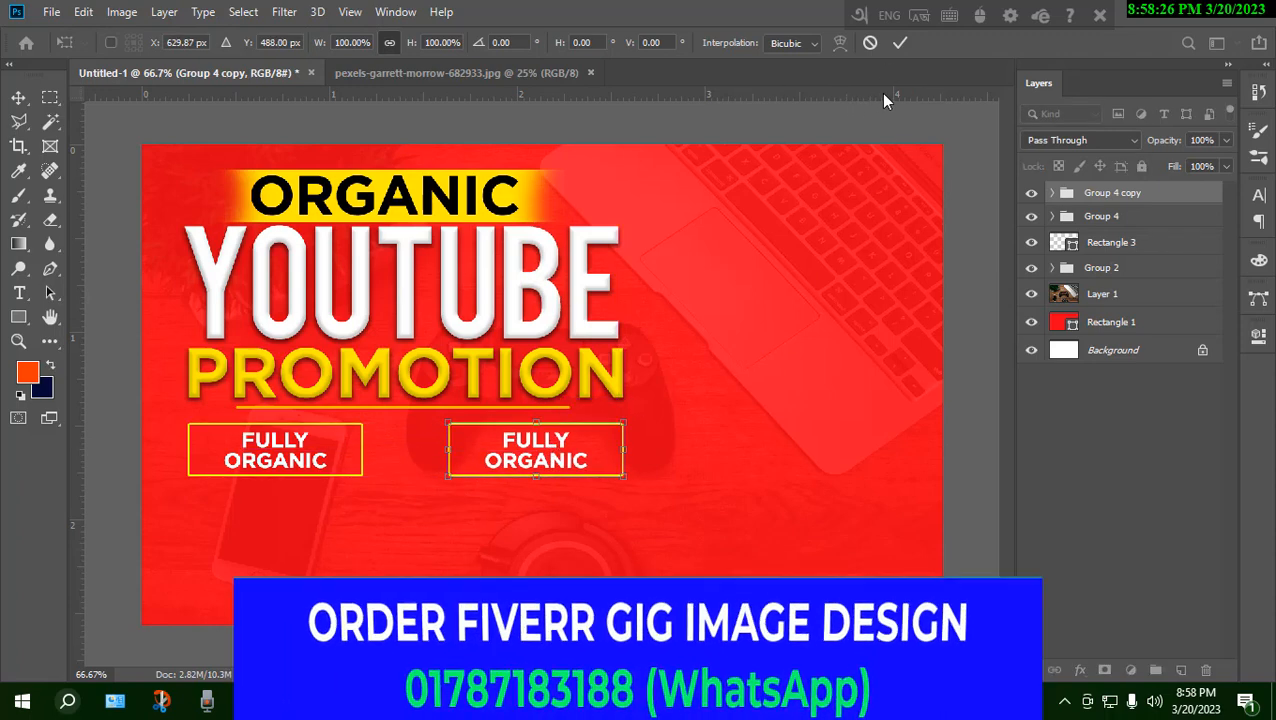
left_click(900, 42)
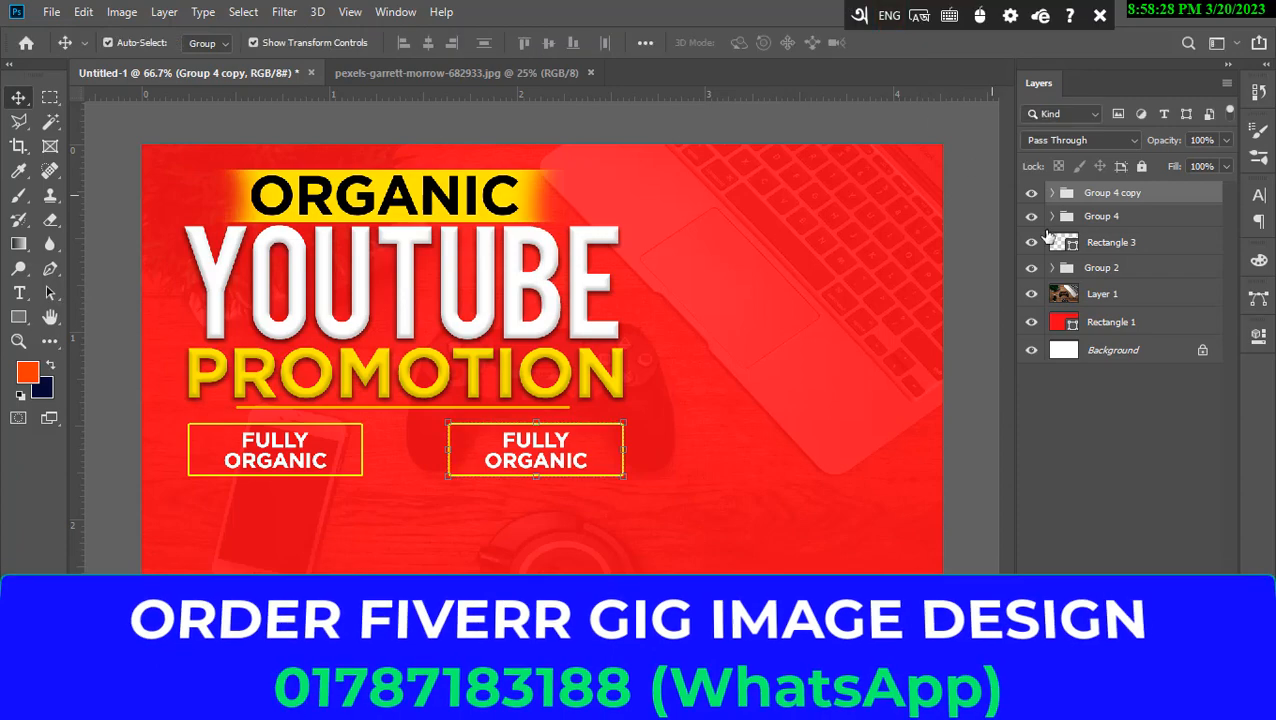
Step: Change the upper text line in the duplicated box from FULLY to 100%
left_click(1051, 192)
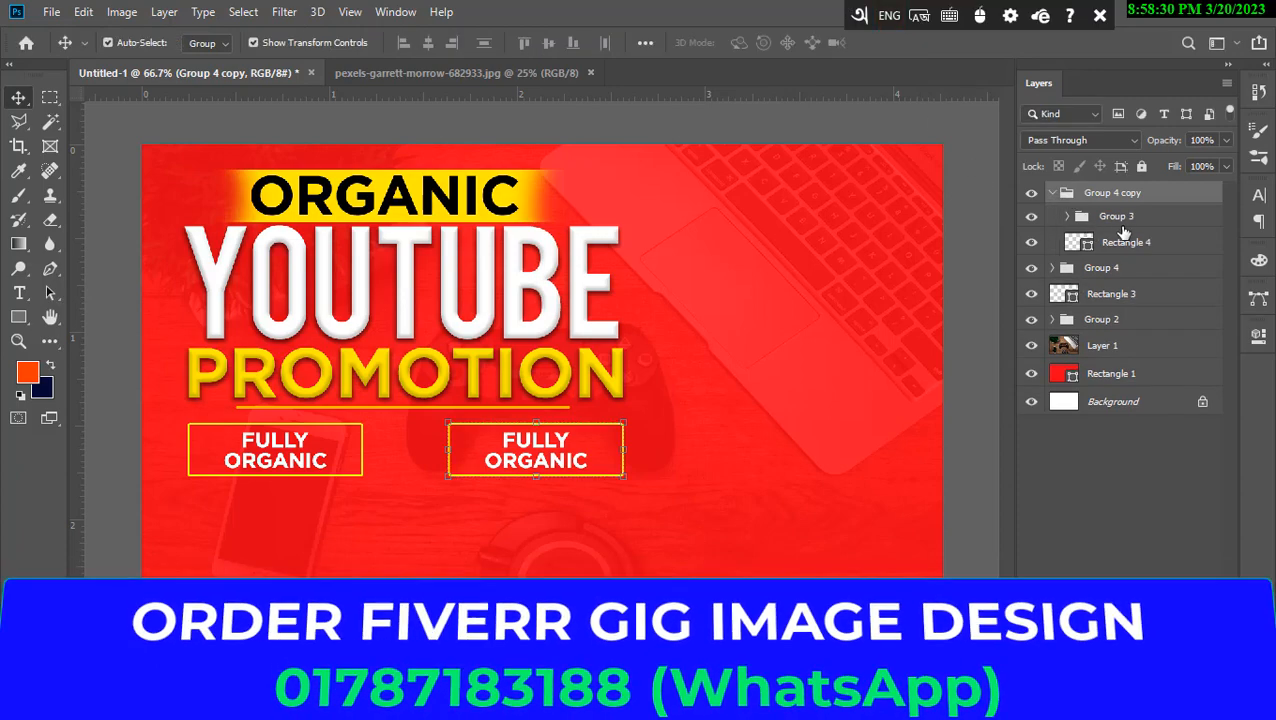
left_click(1115, 220)
left_click(1067, 217)
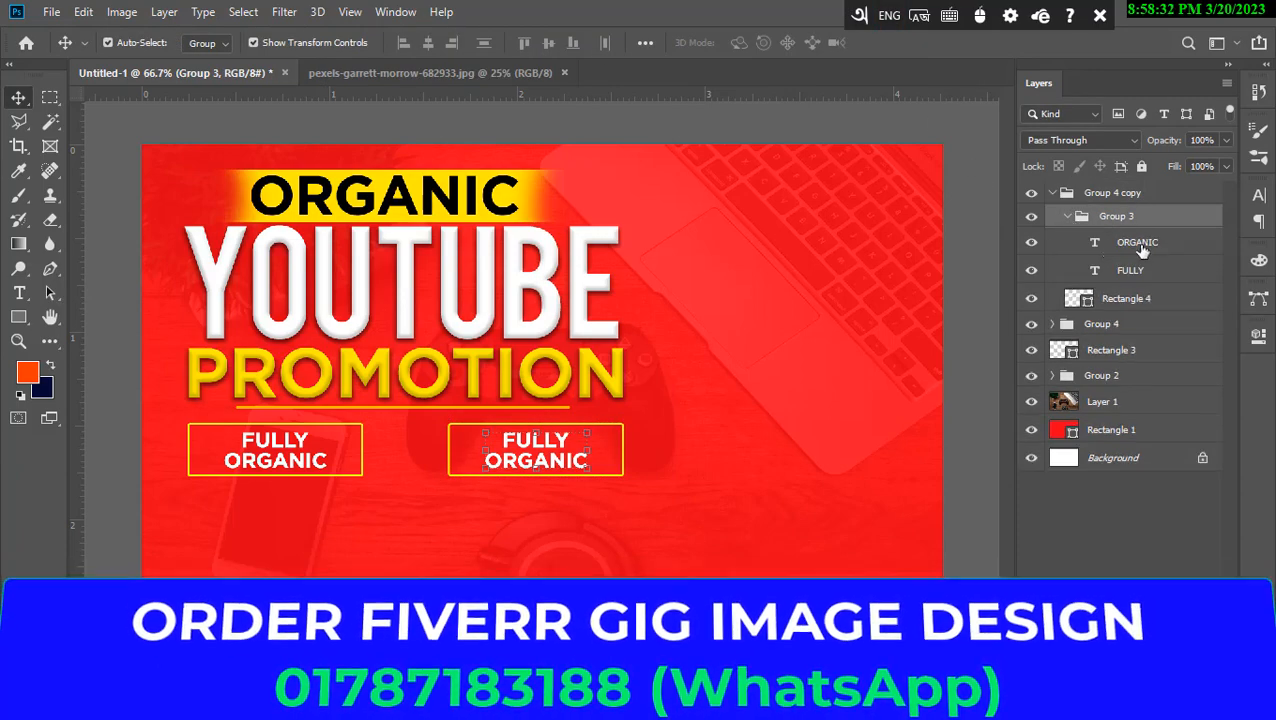
left_click(1095, 270)
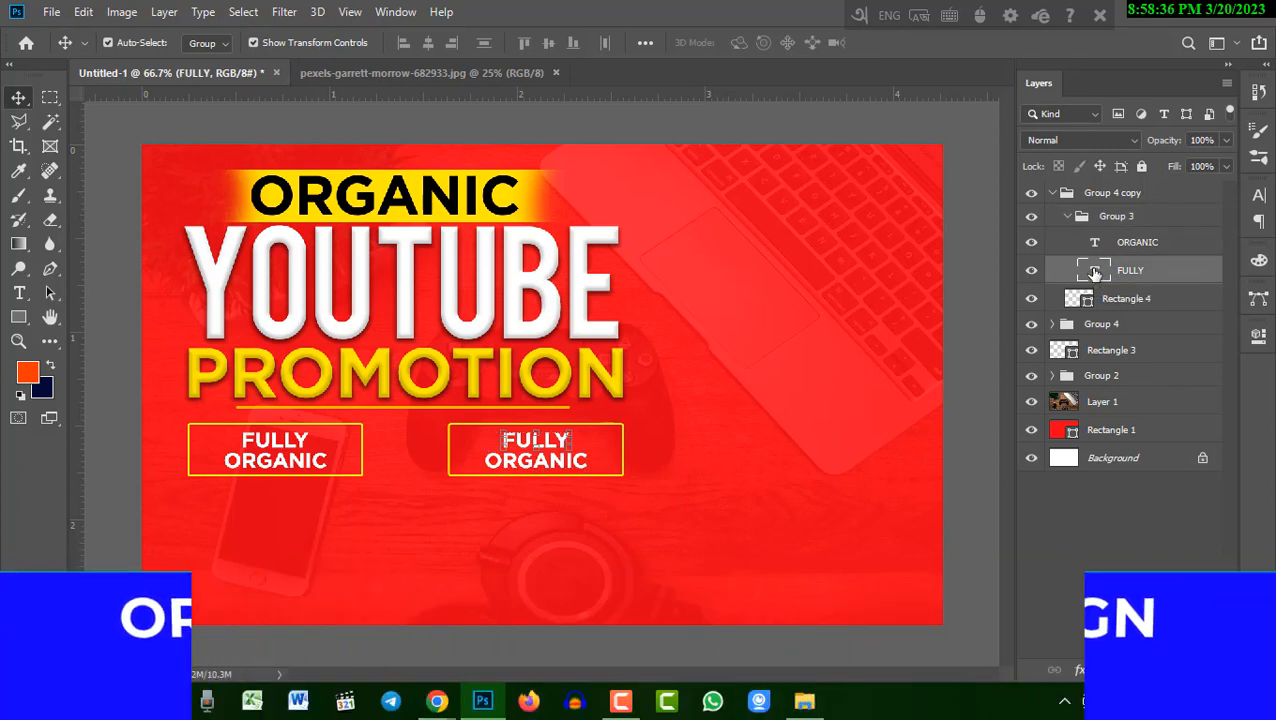
double_click(1095, 272)
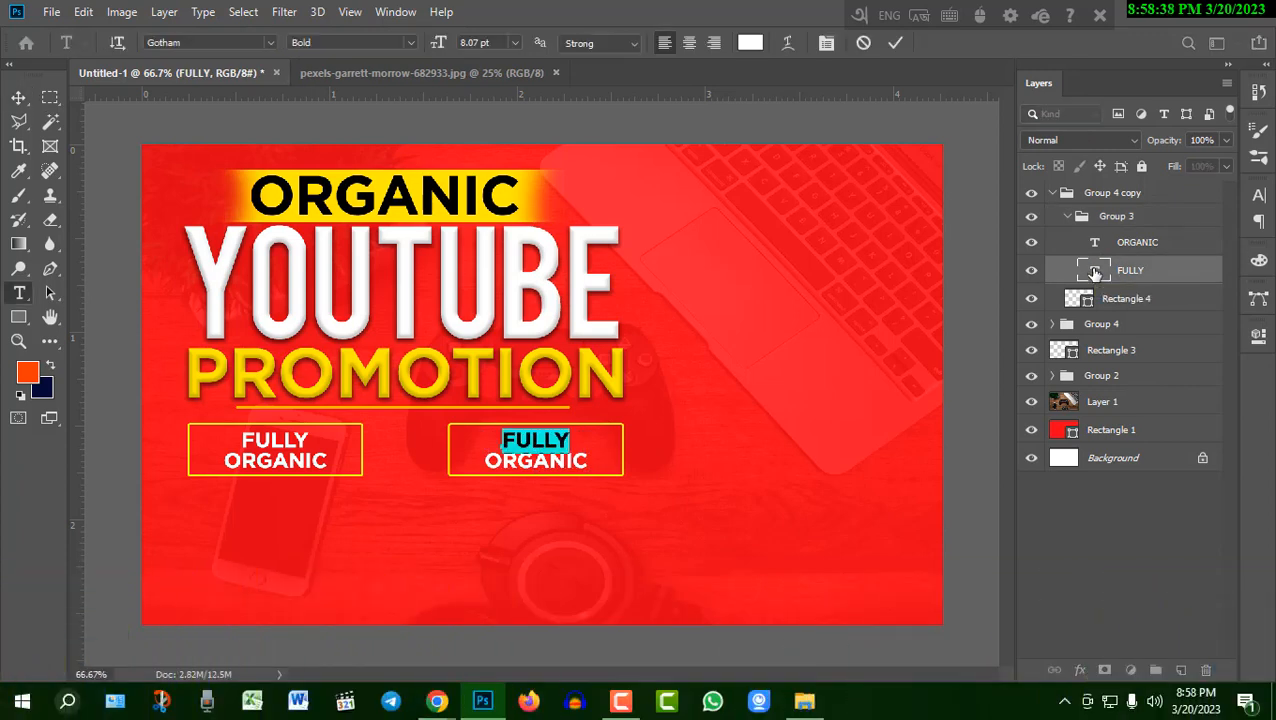
type("100")
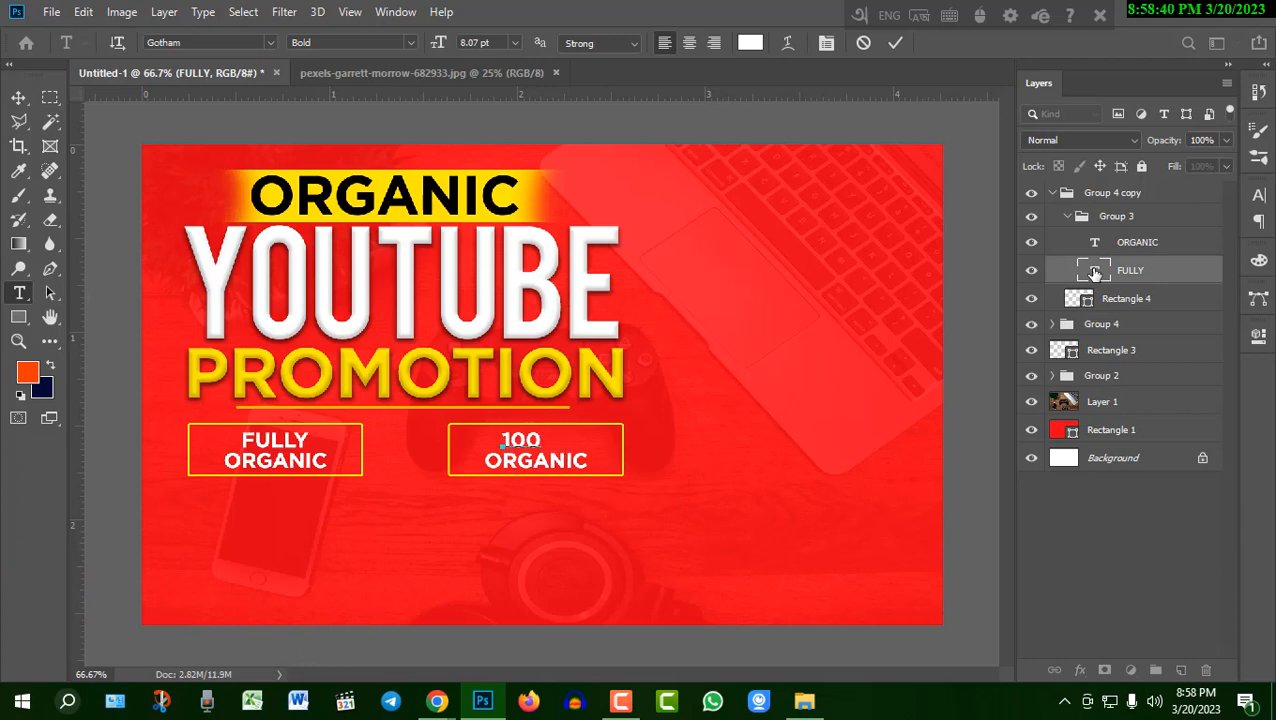
type("%")
left_click(1095, 250)
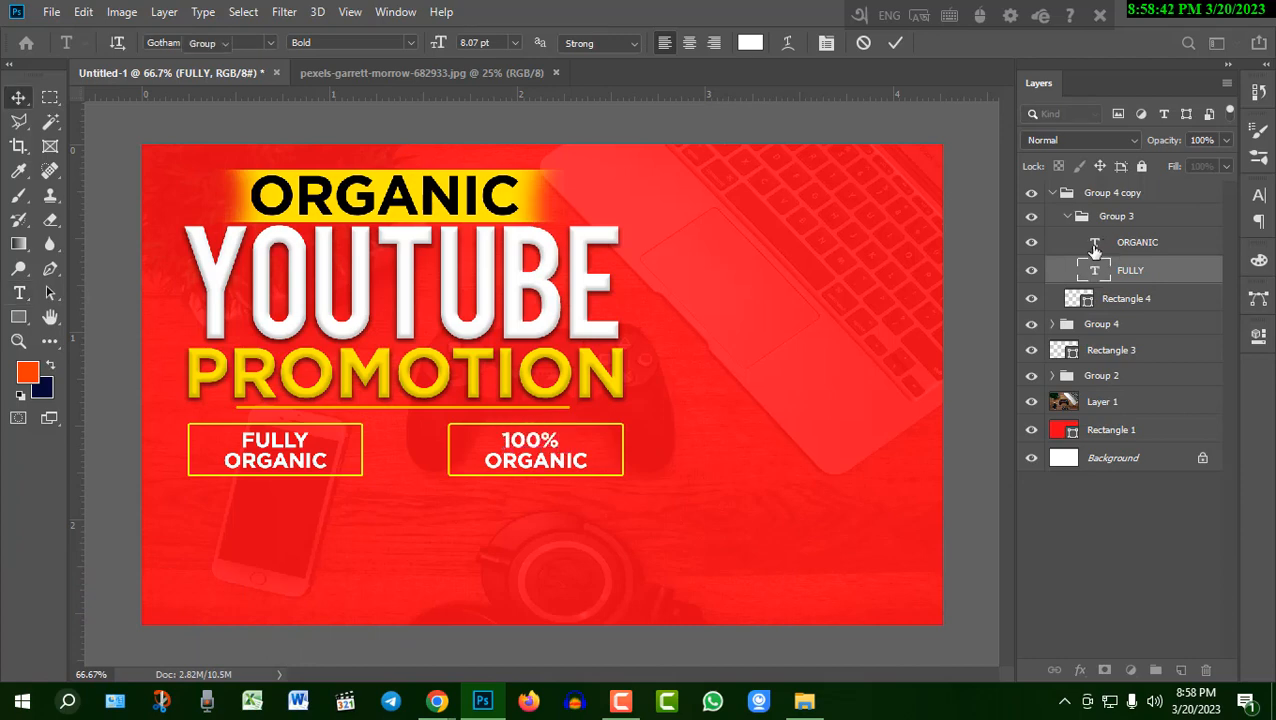
Step: Change the lower text line in the duplicated box from ORGANIC to NATURAL & SAFE
double_click(1095, 247)
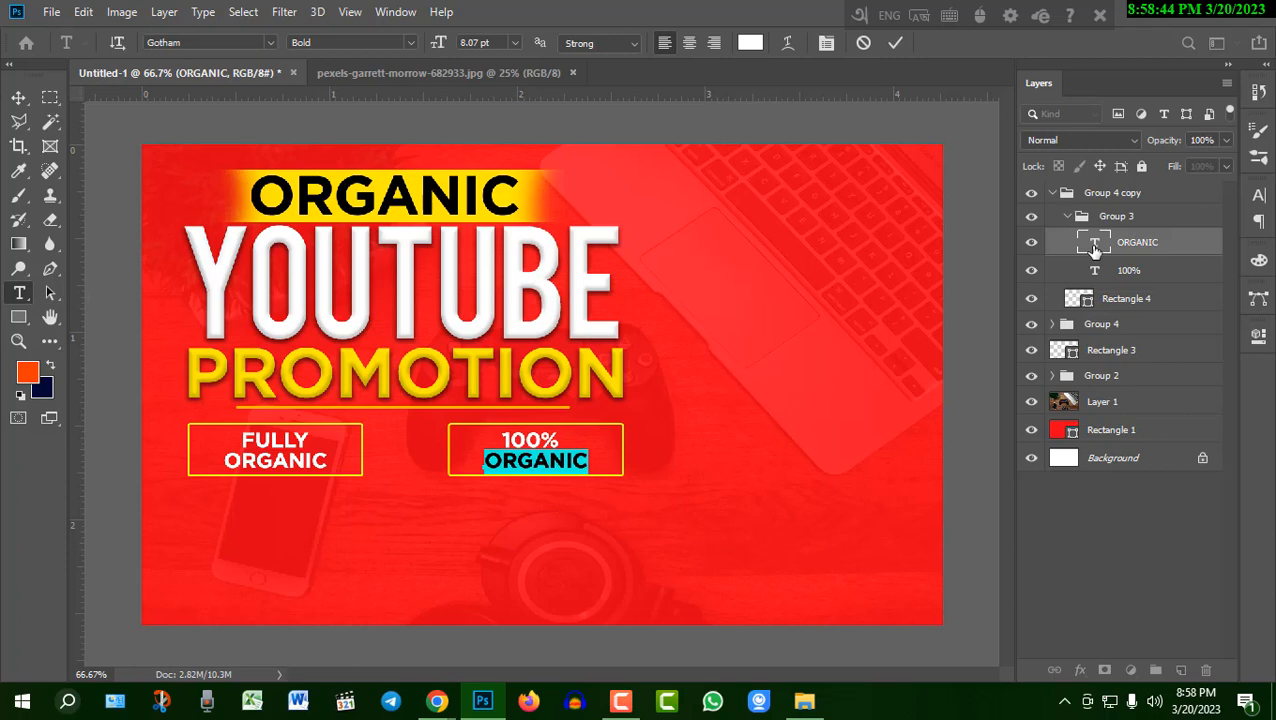
type("NA")
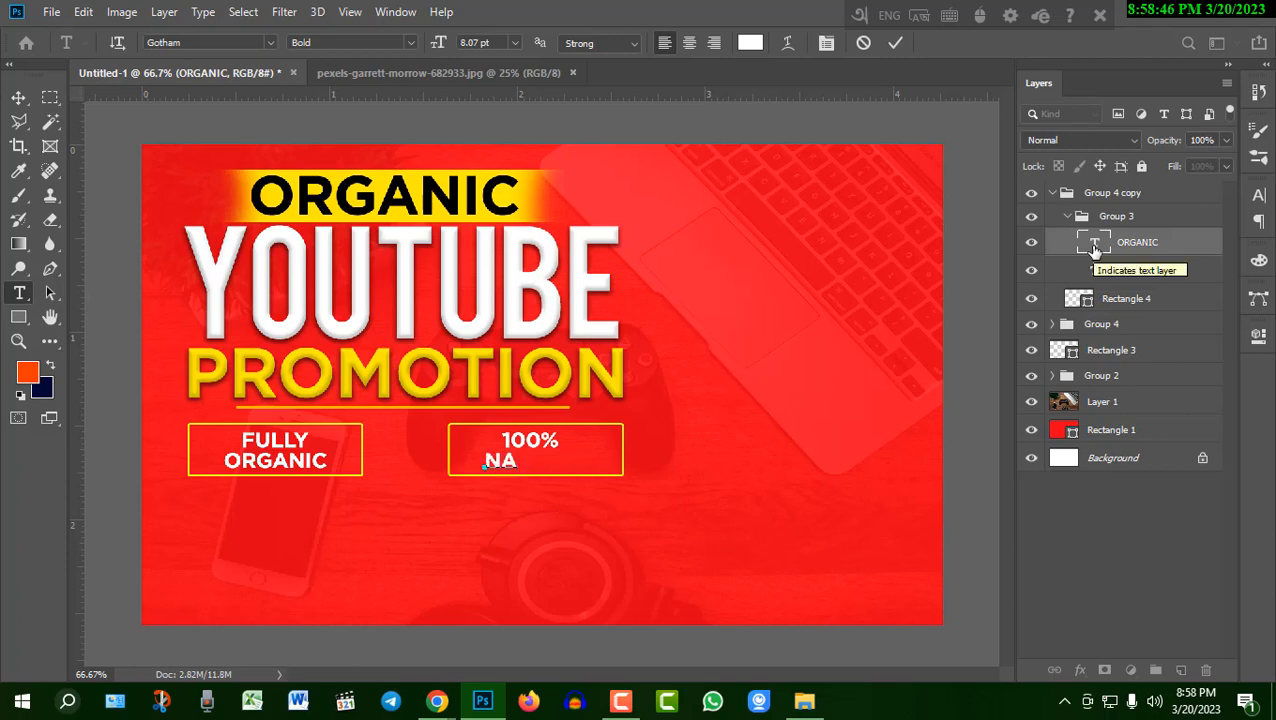
type("TU")
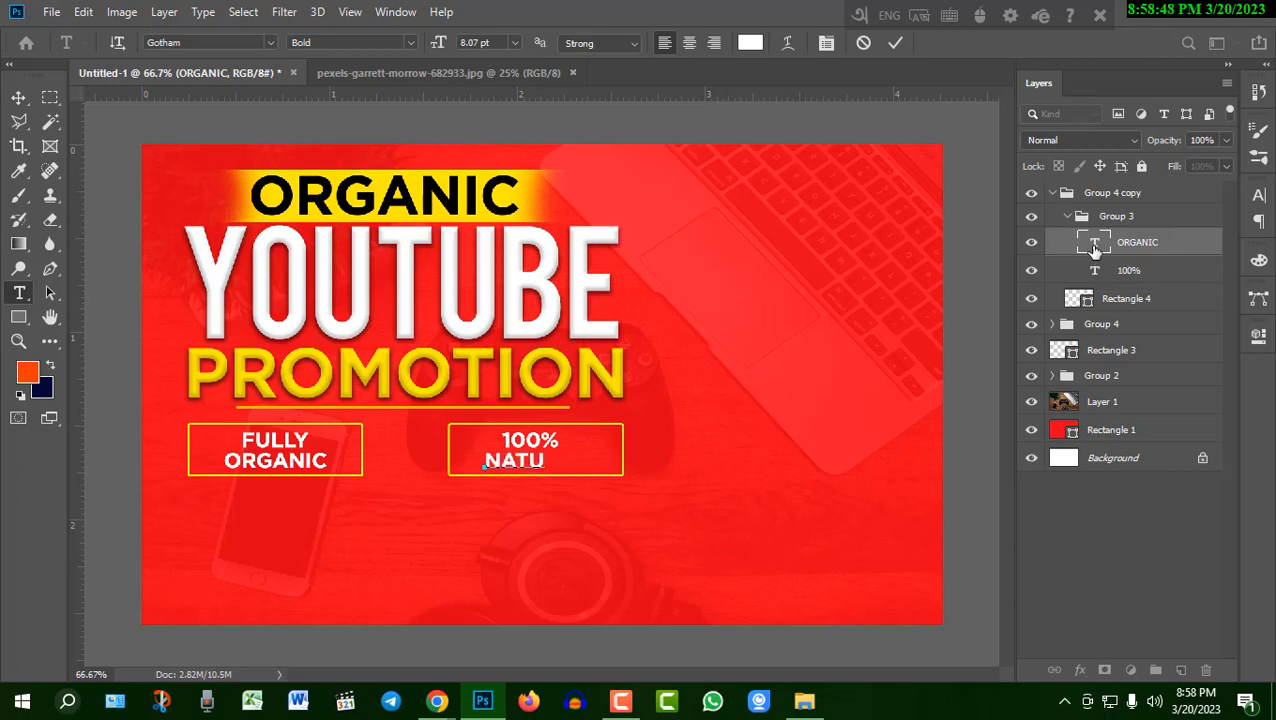
type("RAL")
type("& SAFE")
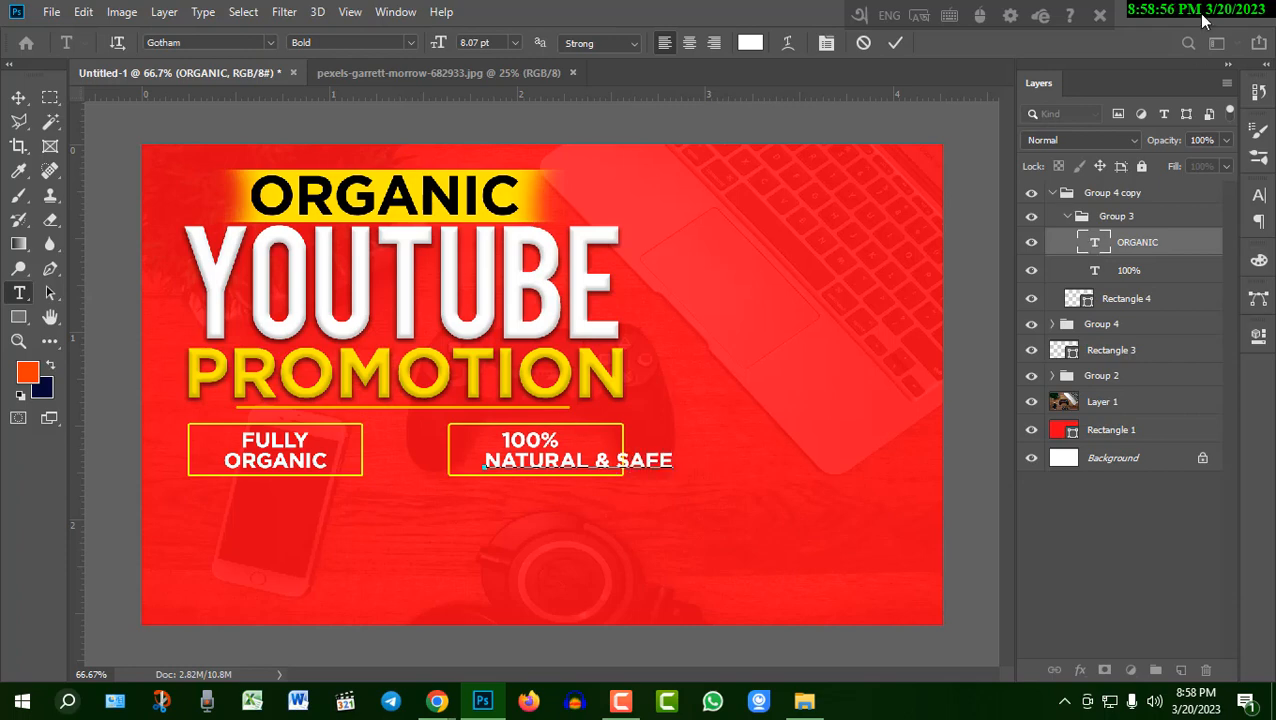
left_click(898, 43)
key("v")
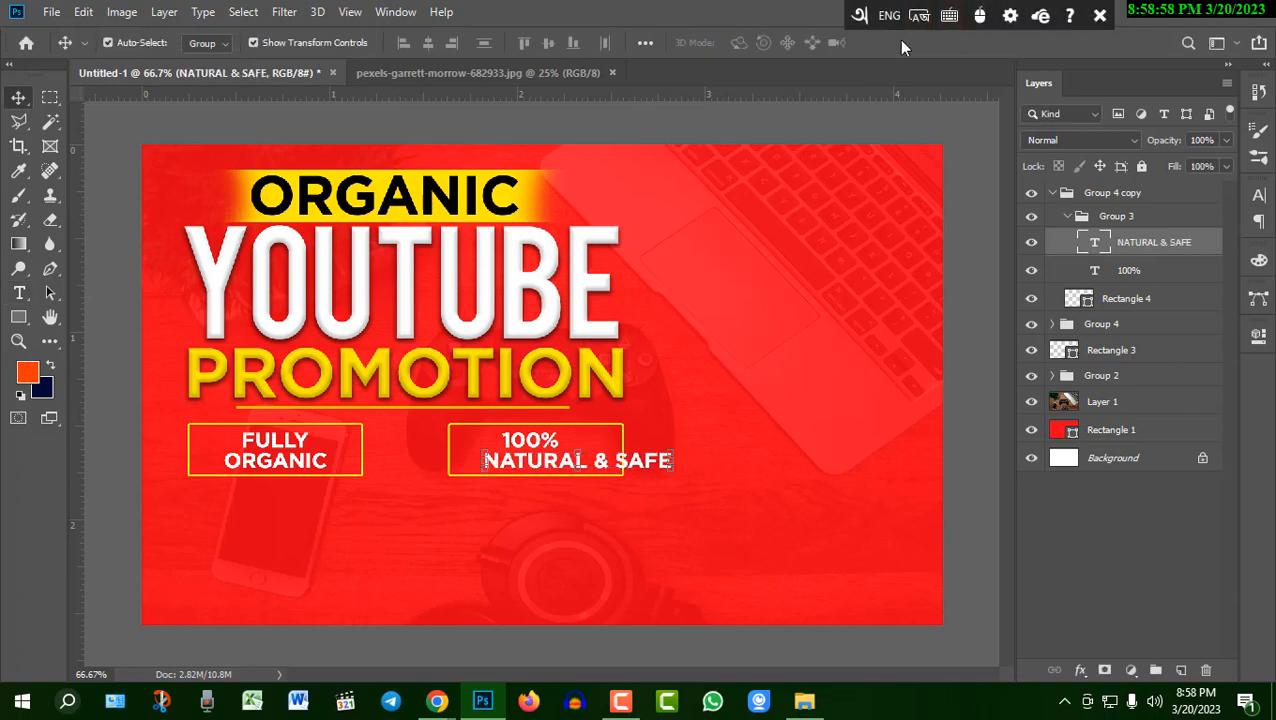
Step: Nudge the NATURAL & SAFE text left so it starts just inside the left edge of its outlined box
key("Left")
key("Left")
key("Left")
key("Left")
key("Left")
key("Left")
key("Left")
key("Left")
key("Left")
key("Left")
key("Left")
key("Left")
key("Left")
key("Left")
key("Left")
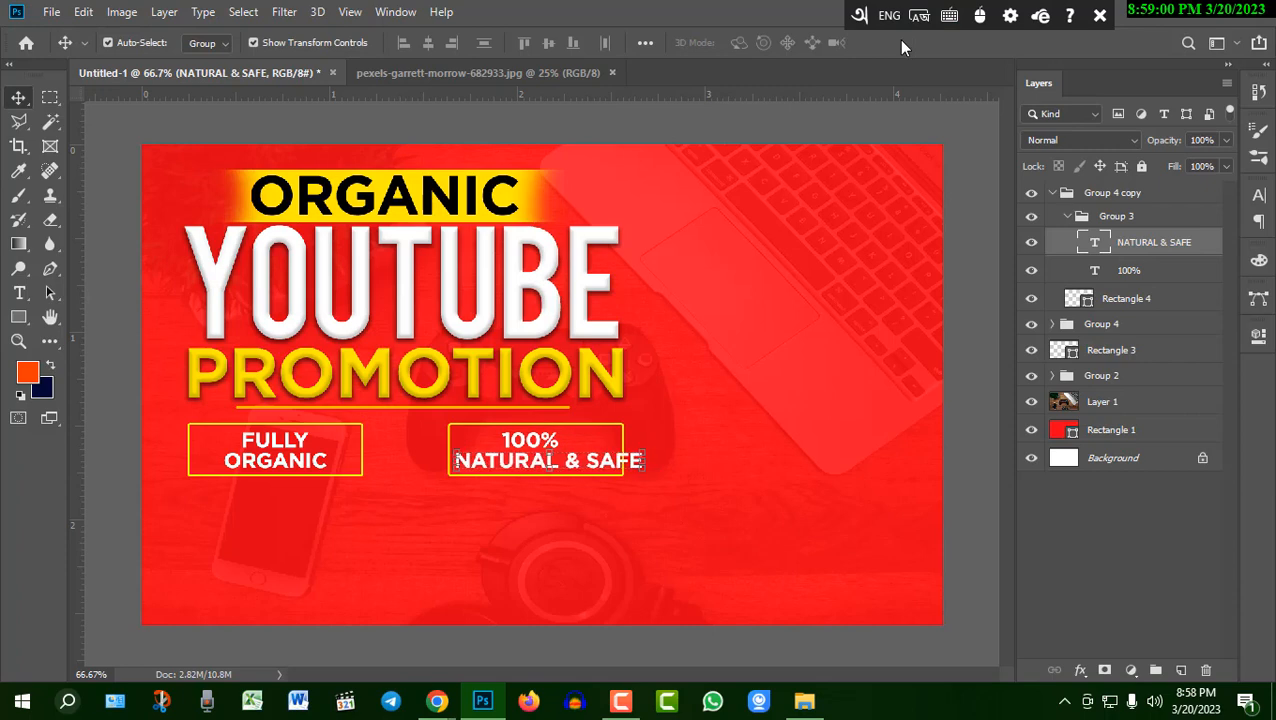
Step: Centre 100% and NATURAL & SAFE horizontally on each other and scale both lines to about 85.88% to fit the box
left_click(1150, 270, "shift")
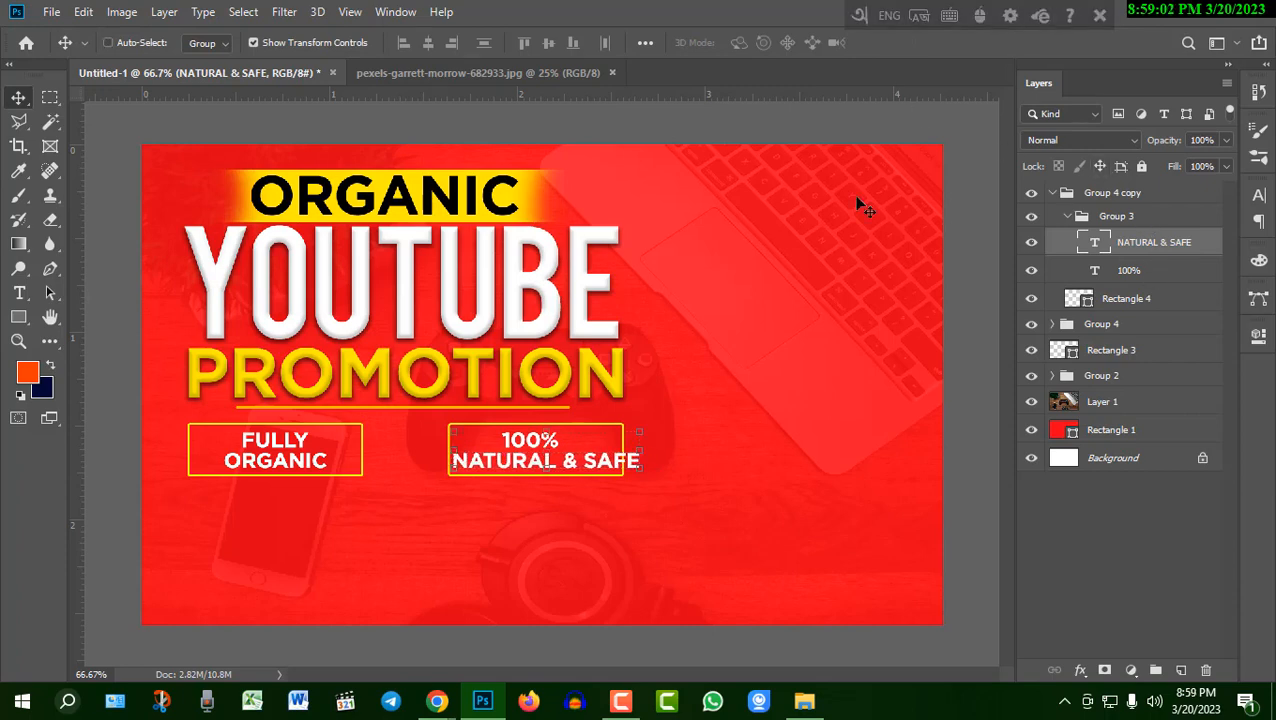
left_click(430, 42)
left_click(548, 43)
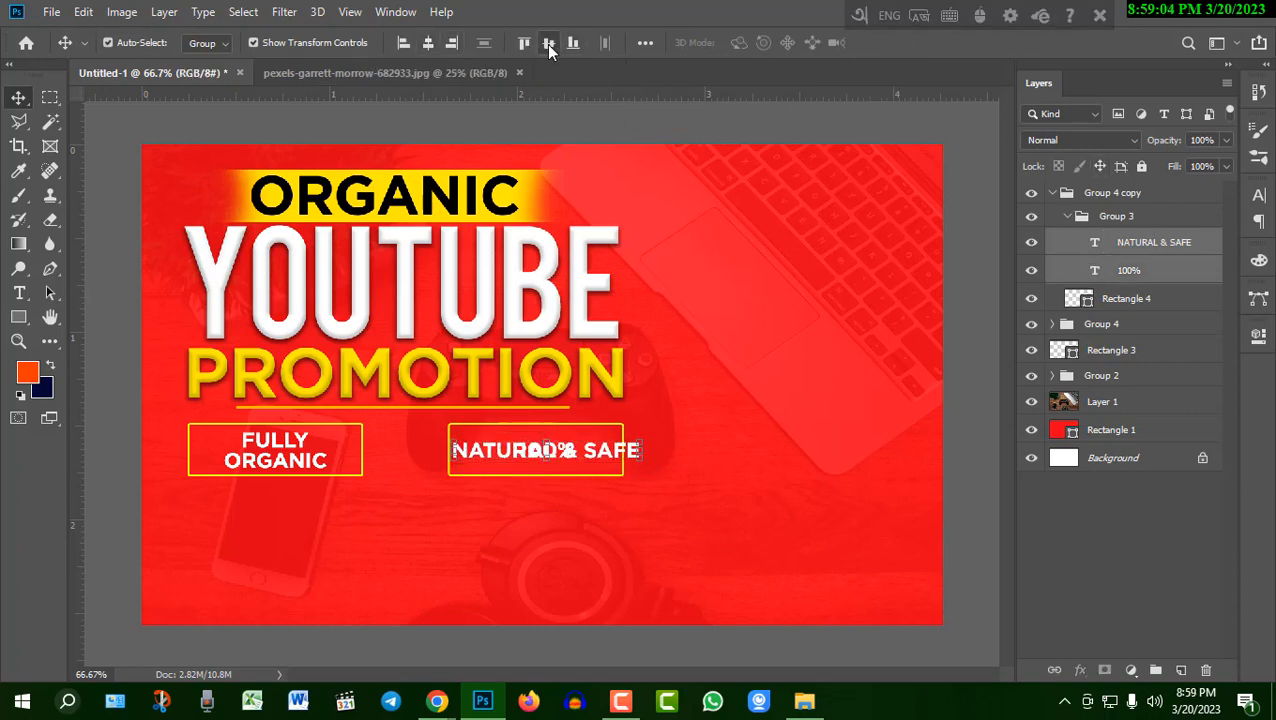
key("ctrl+z")
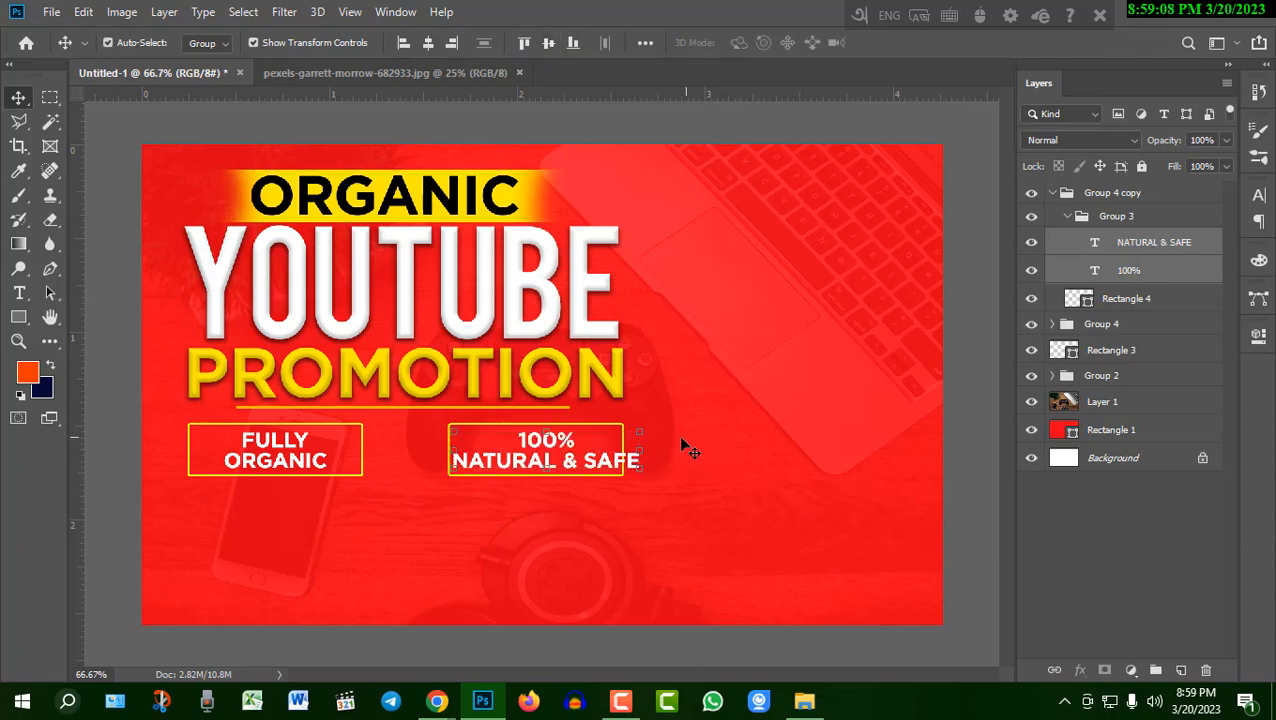
left_click_drag(638, 468, 617, 472)
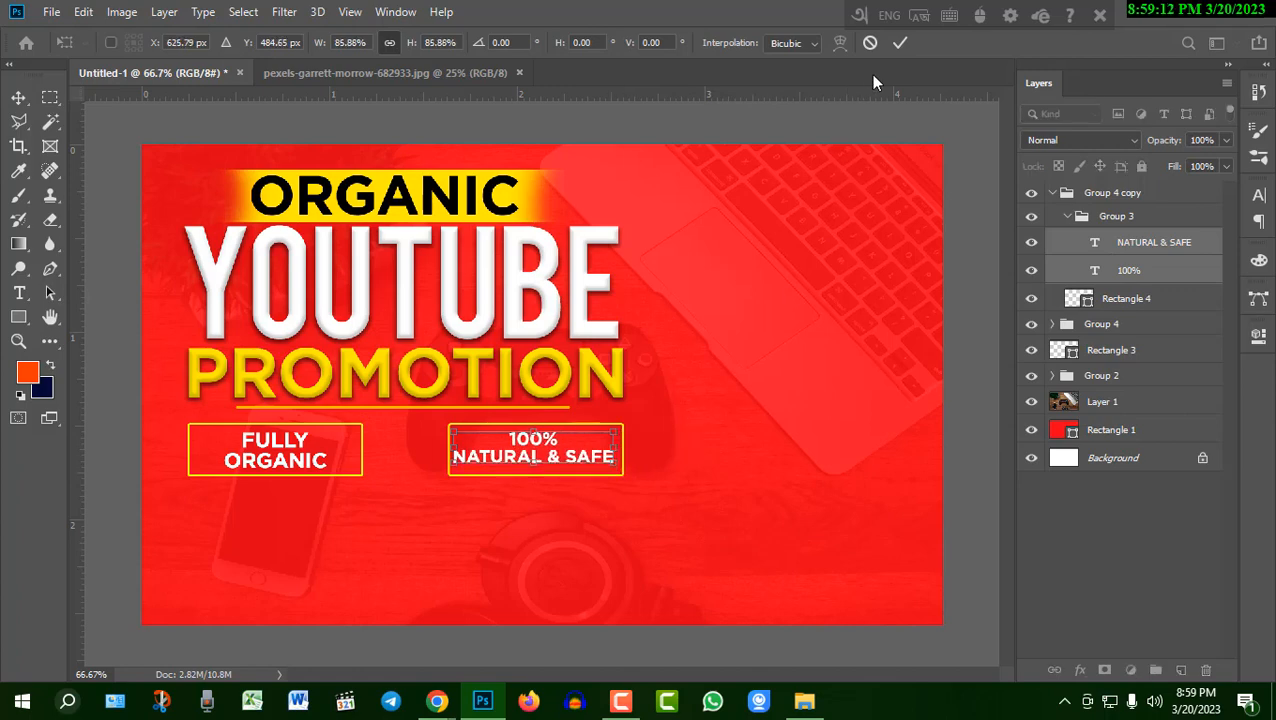
left_click(899, 44)
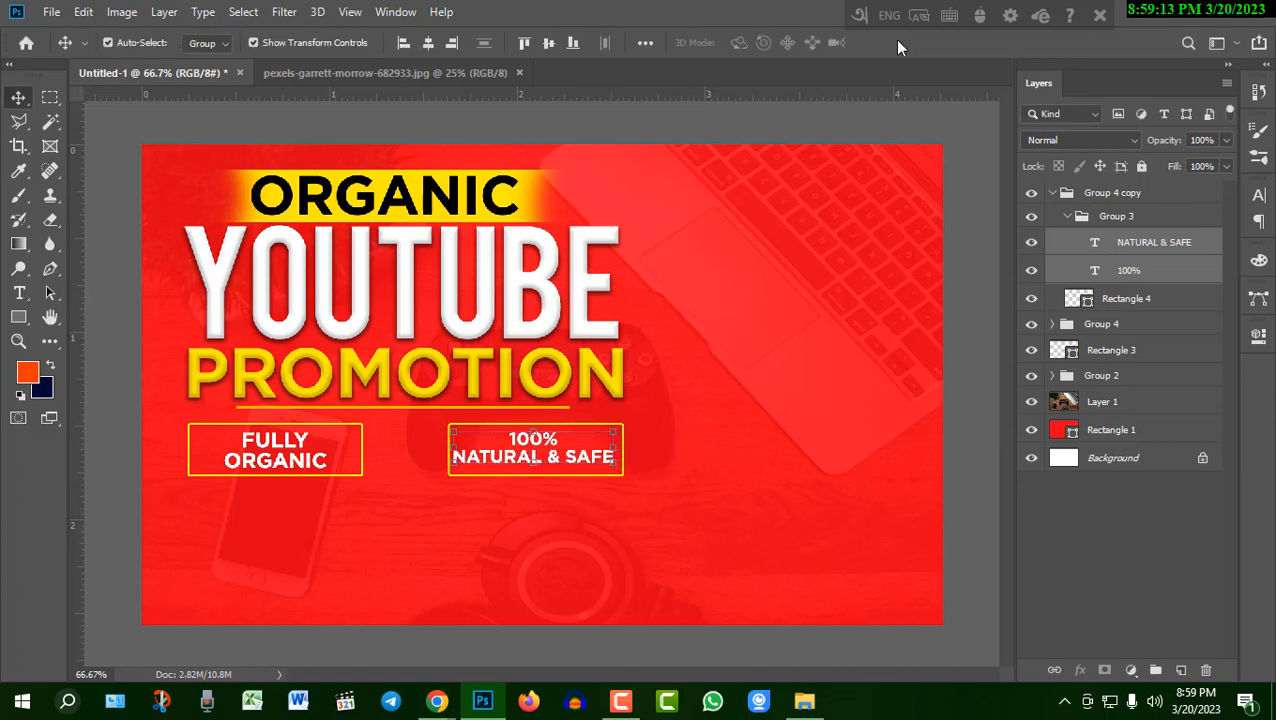
Step: Centre the 100% NATURAL & SAFE text group horizontally and vertically in its outlined box and collapse the groups
left_click(1067, 216)
left_click(1145, 244, "shift")
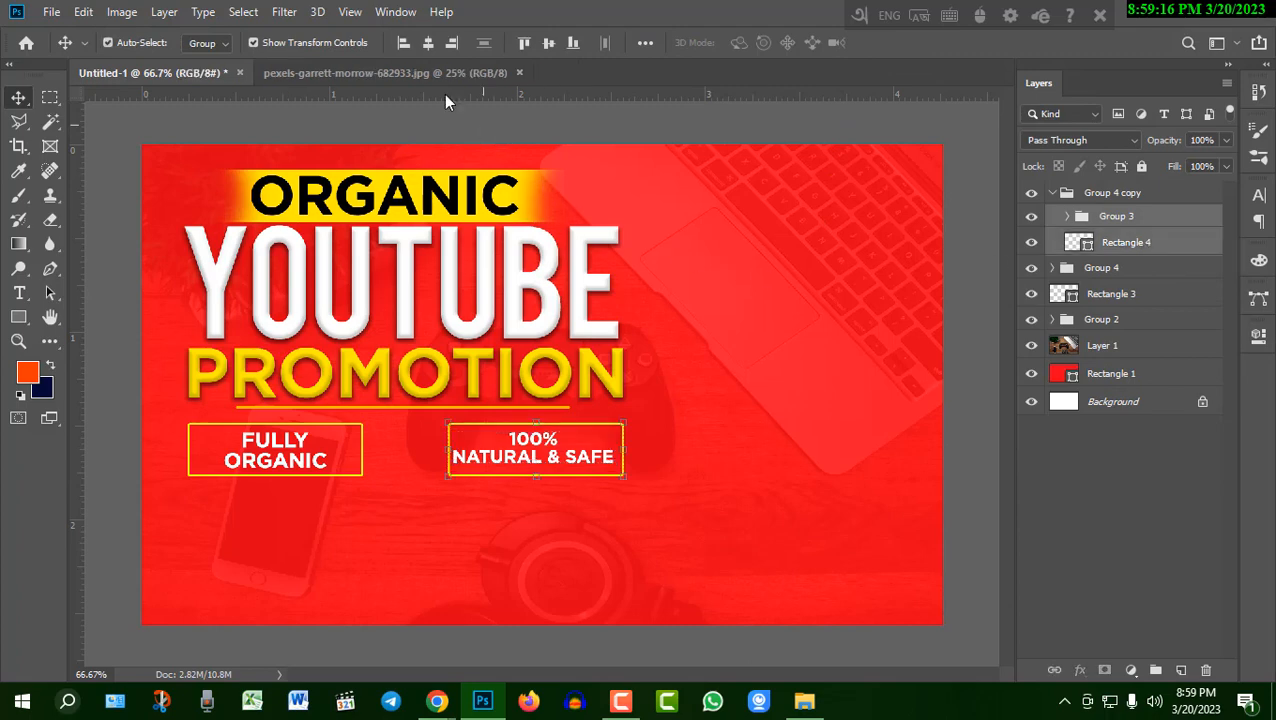
left_click(428, 42)
left_click(549, 43)
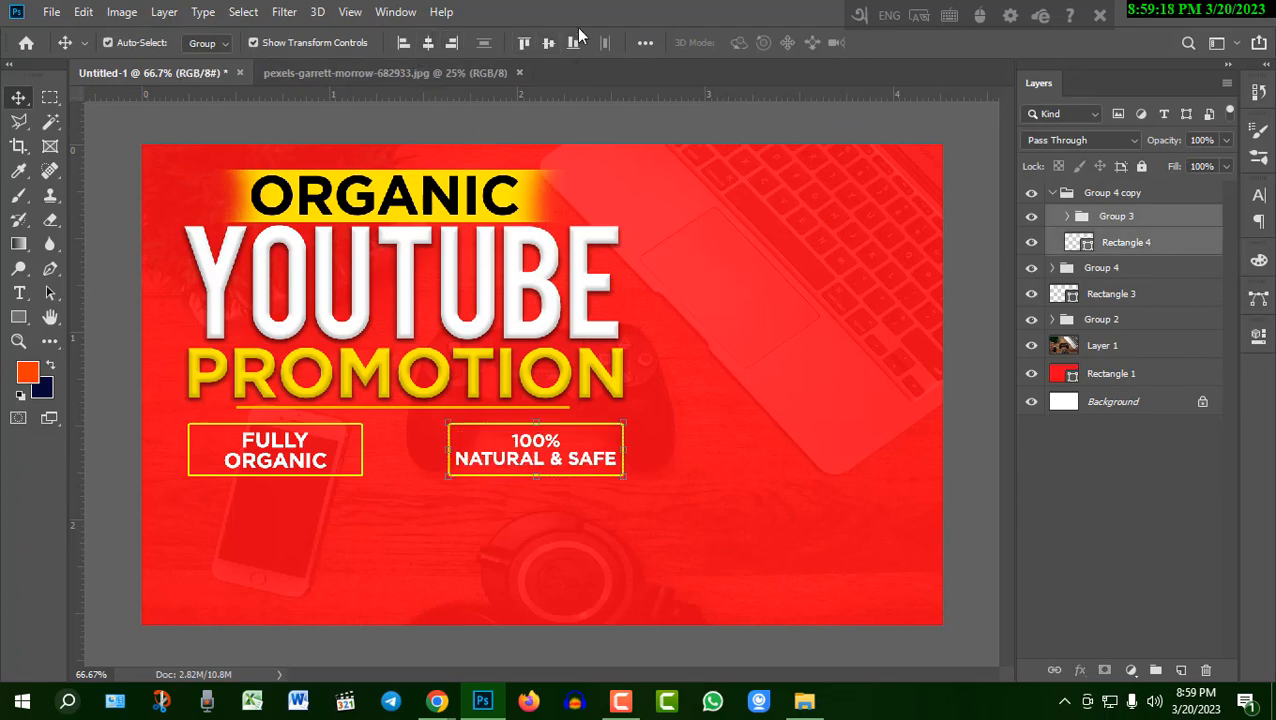
left_click(1052, 192)
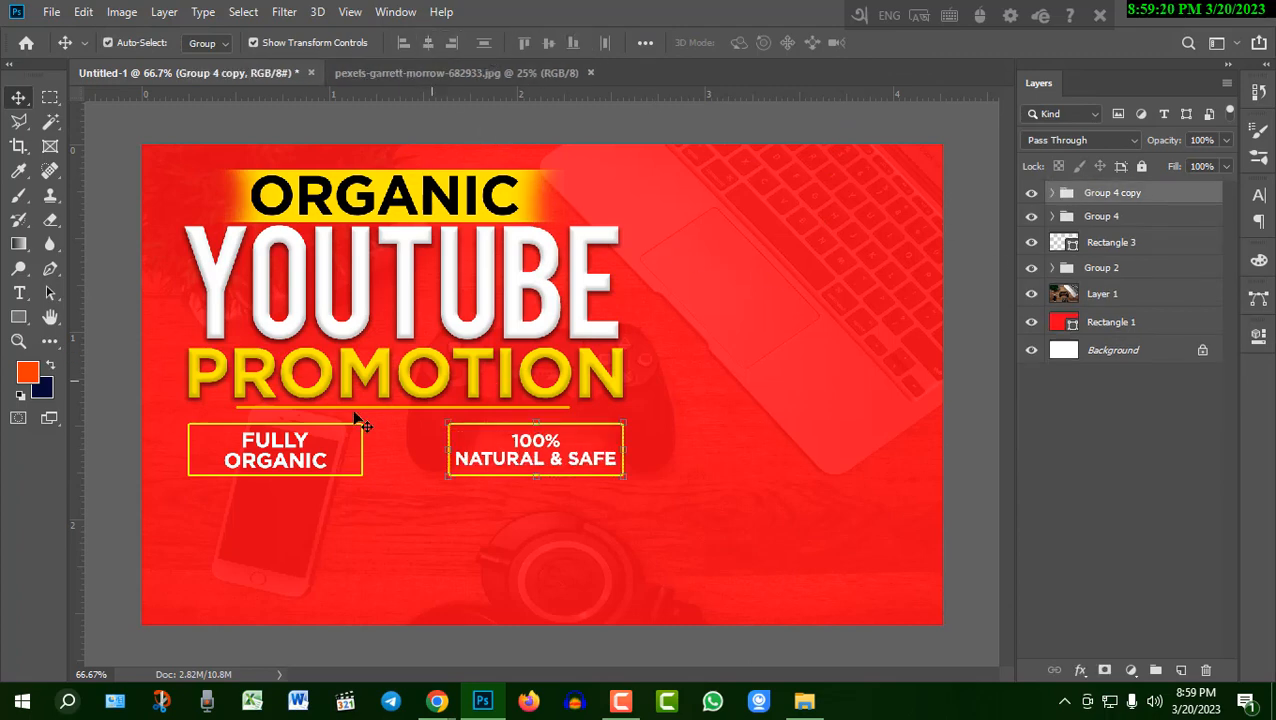
Step: Scale the FULLY and ORGANIC text lines down slightly together inside their outlined box
left_click(298, 453)
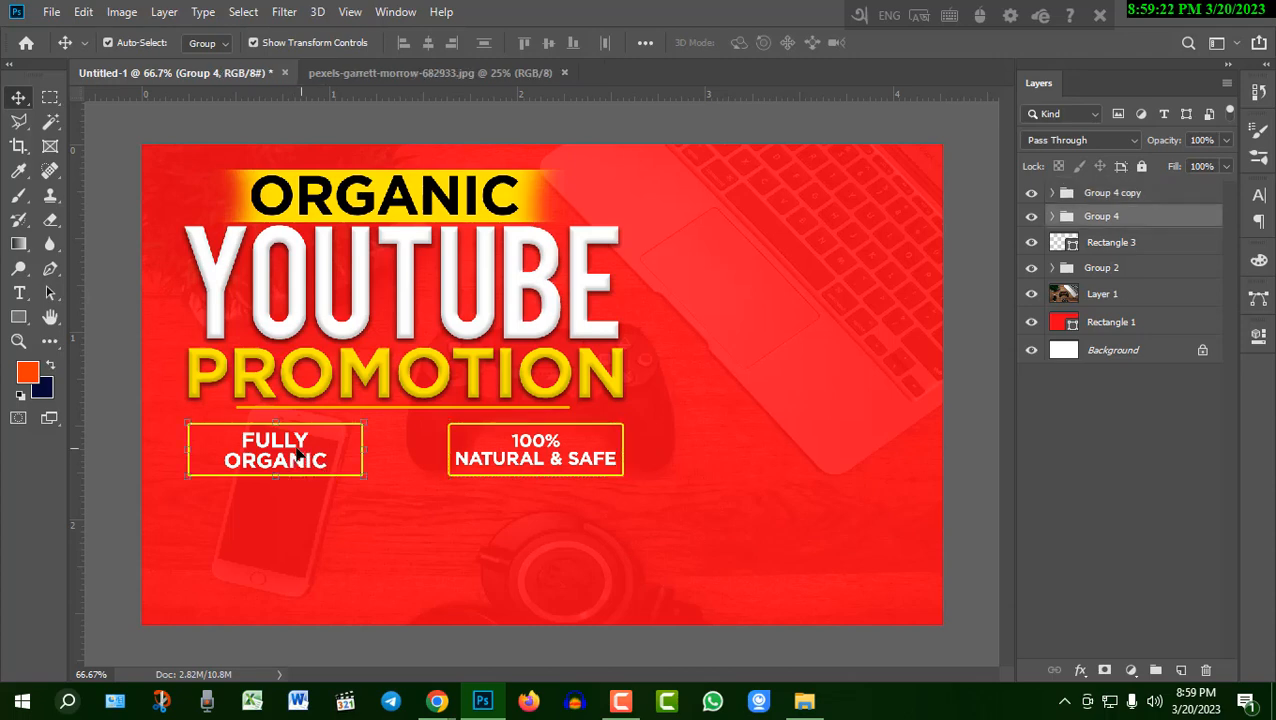
left_click(1052, 216)
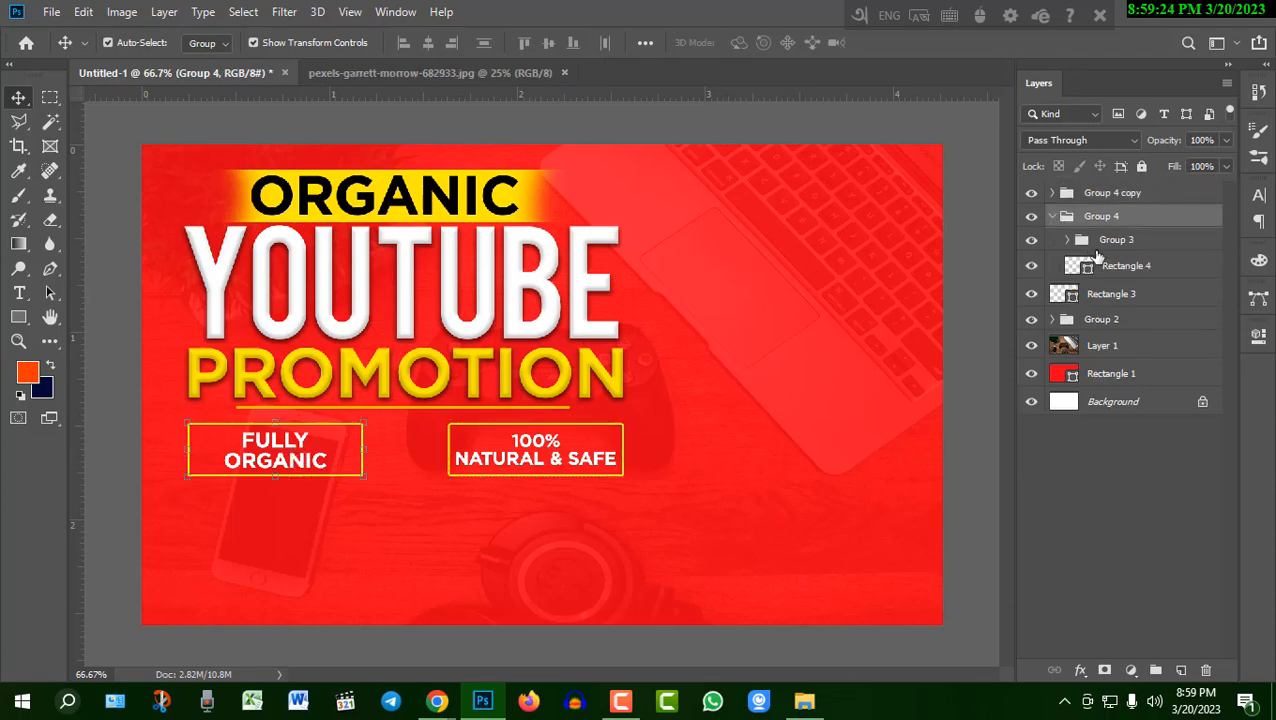
left_click(1084, 240)
left_click(1067, 240)
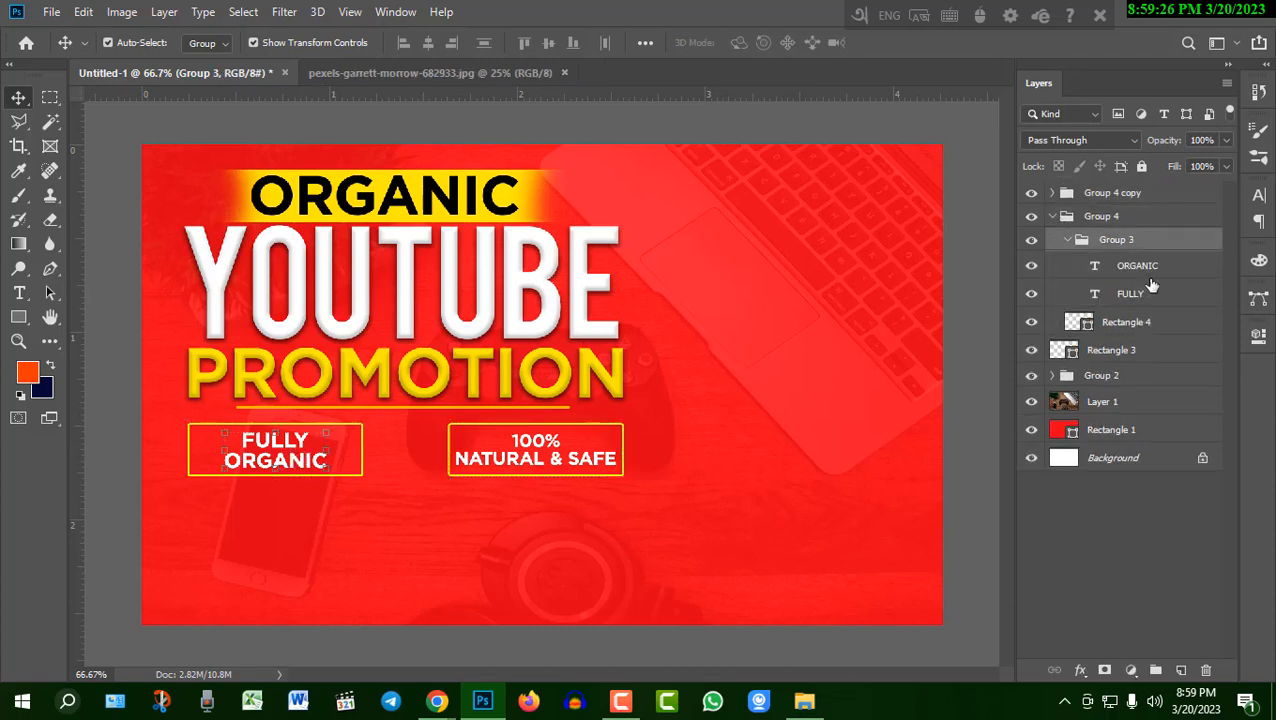
left_click(1154, 270)
key("alt+shift+bracketleft")
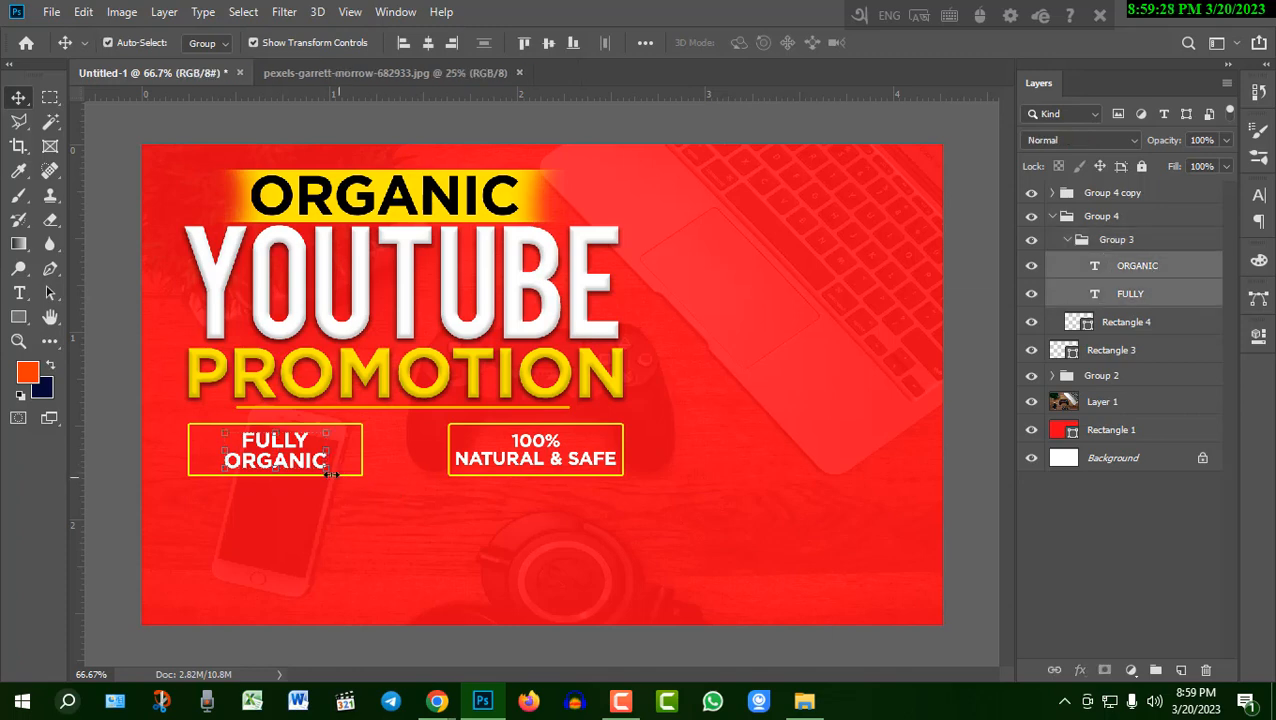
key("ctrl+t")
left_click_drag(328, 470, 314, 460)
left_click(897, 45)
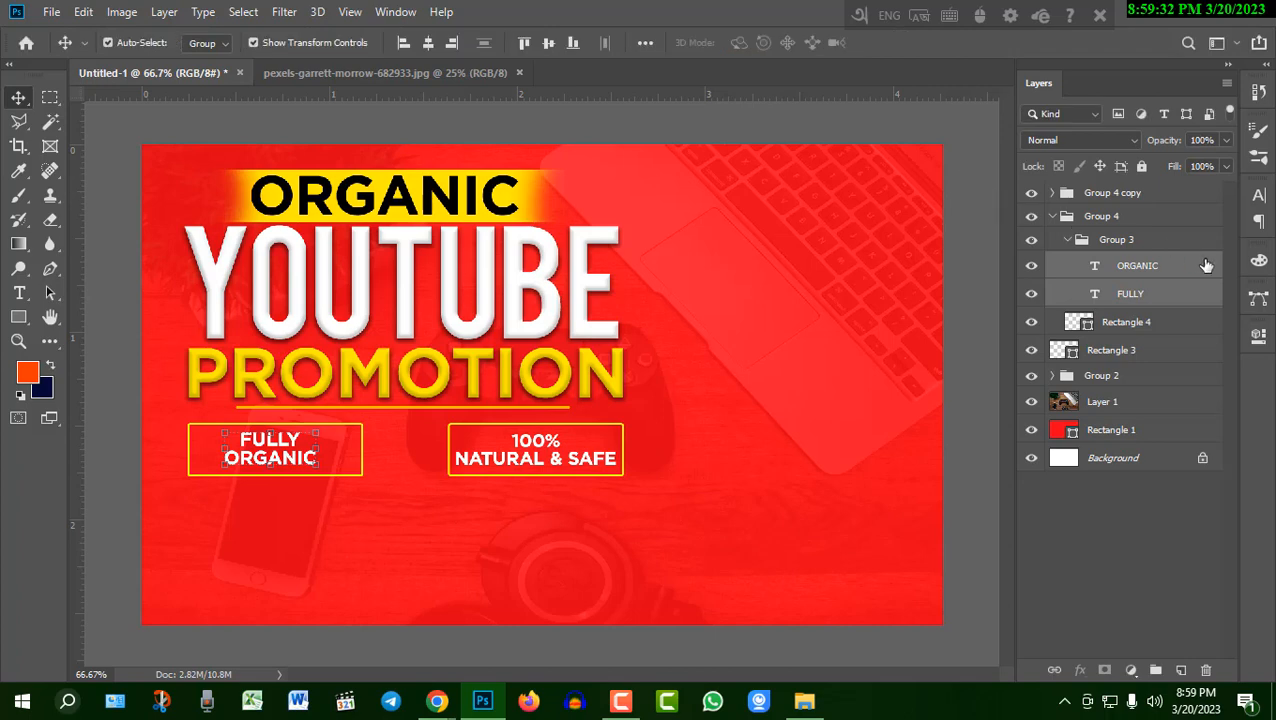
Step: Centre the FULLY ORGANIC text group horizontally and vertically in its outlined box and collapse the groups
left_click(1067, 240)
left_click(1146, 270, "shift")
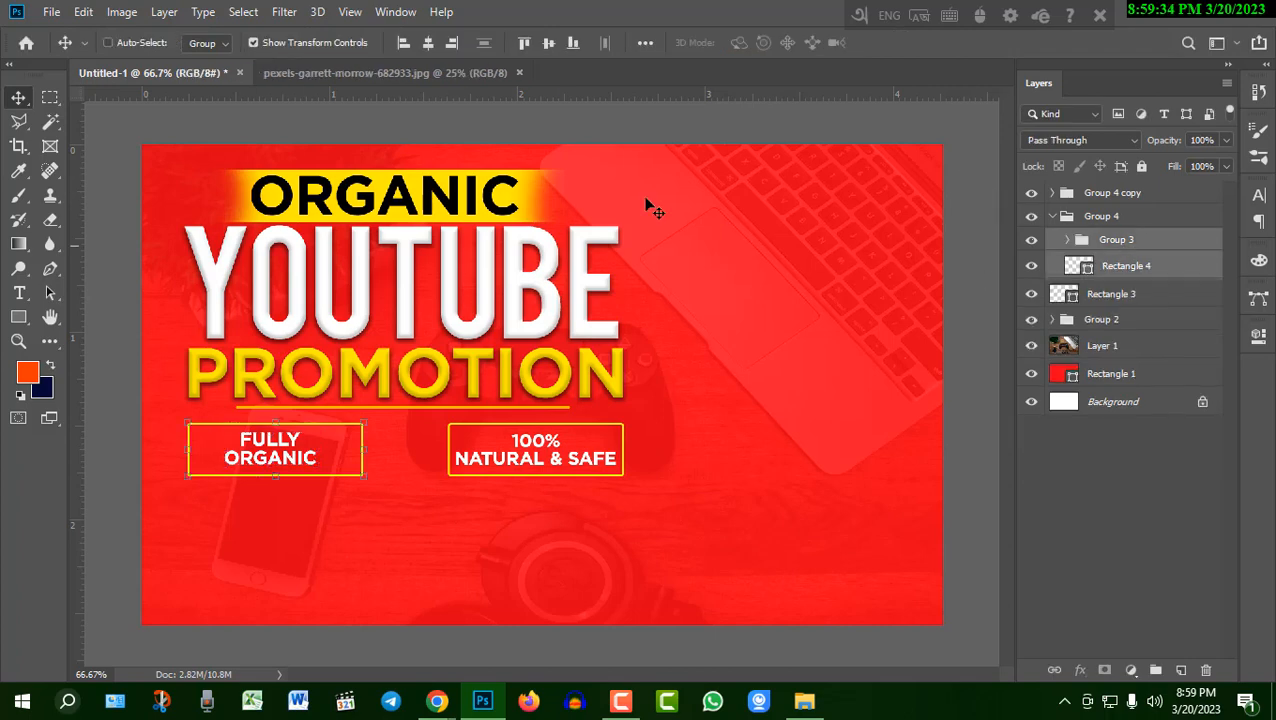
left_click(548, 43)
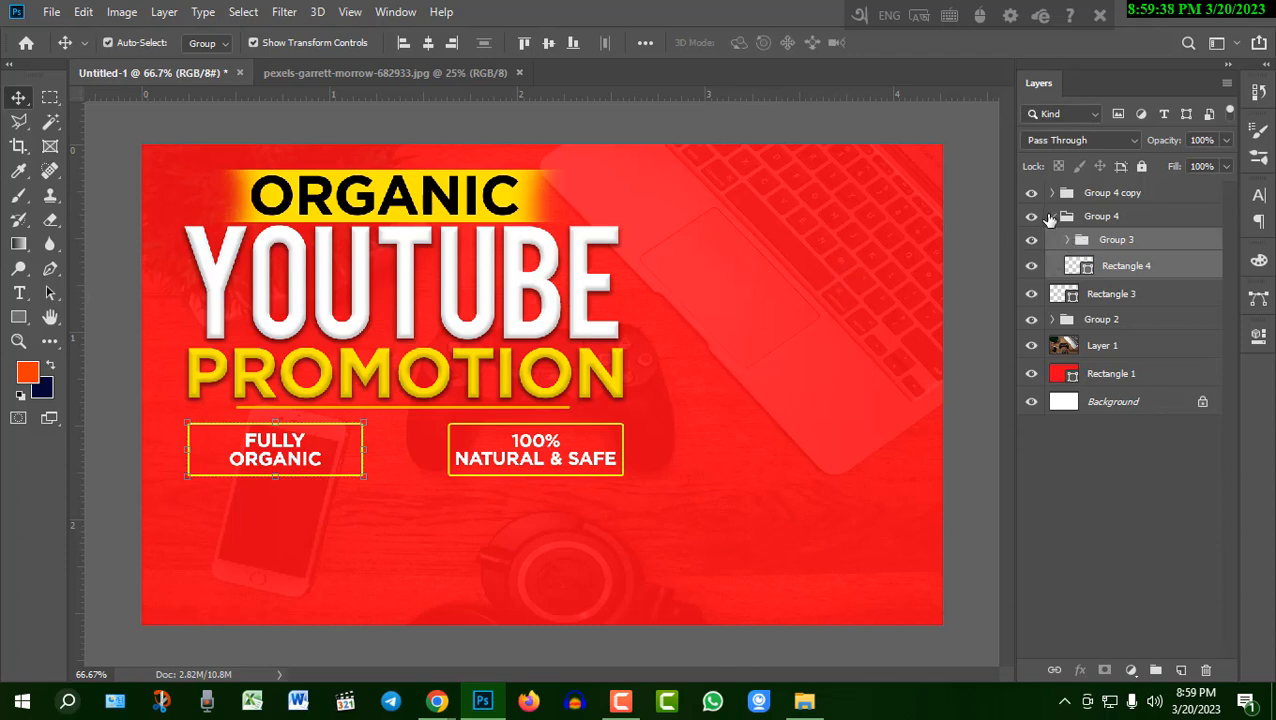
left_click(1102, 214)
left_click(1052, 218)
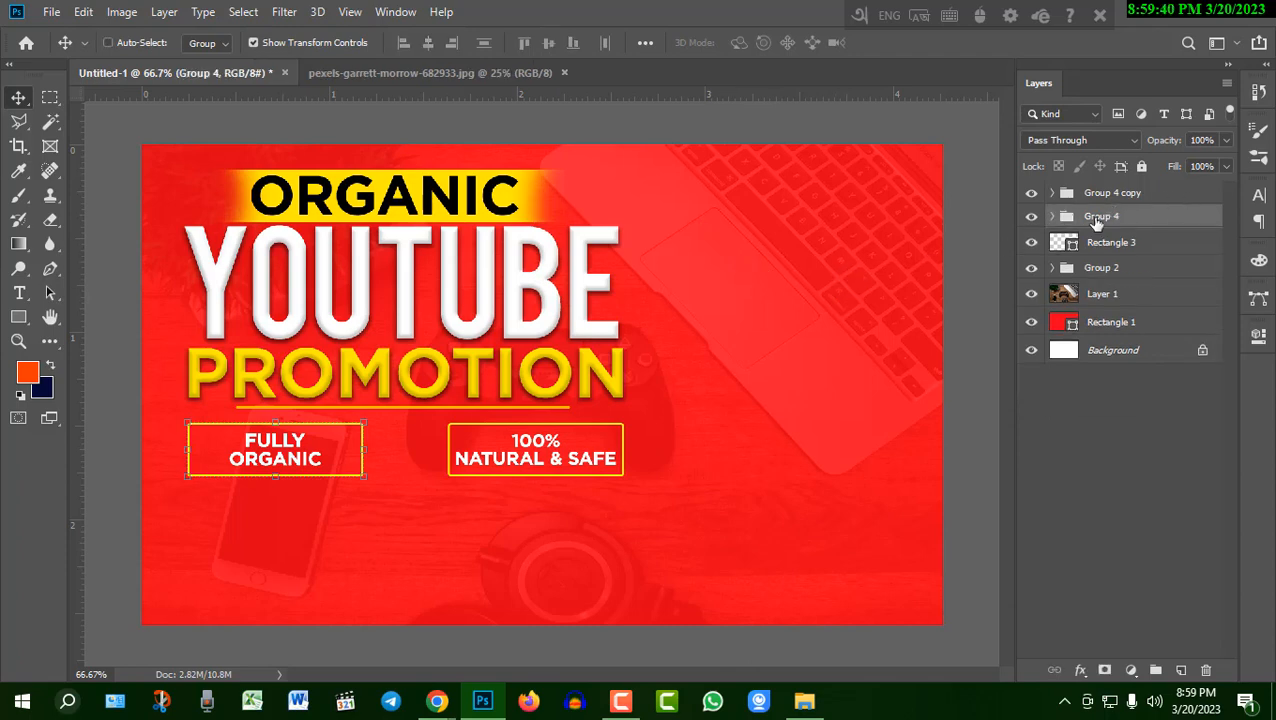
Step: Add the white Gotham Bold 14 pt text 100% SERVICE TRUSTED AND REAL on a new layer below the outlined boxes
left_click(1105, 193, "shift")
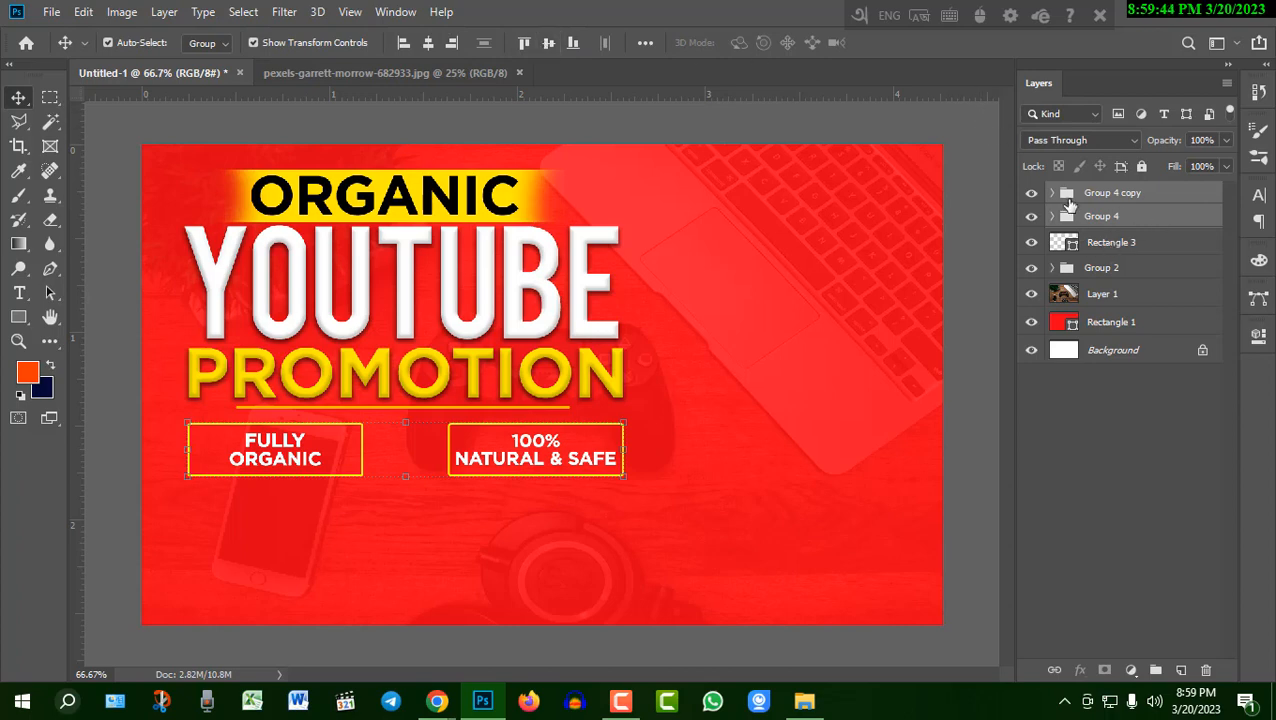
left_click(1181, 671)
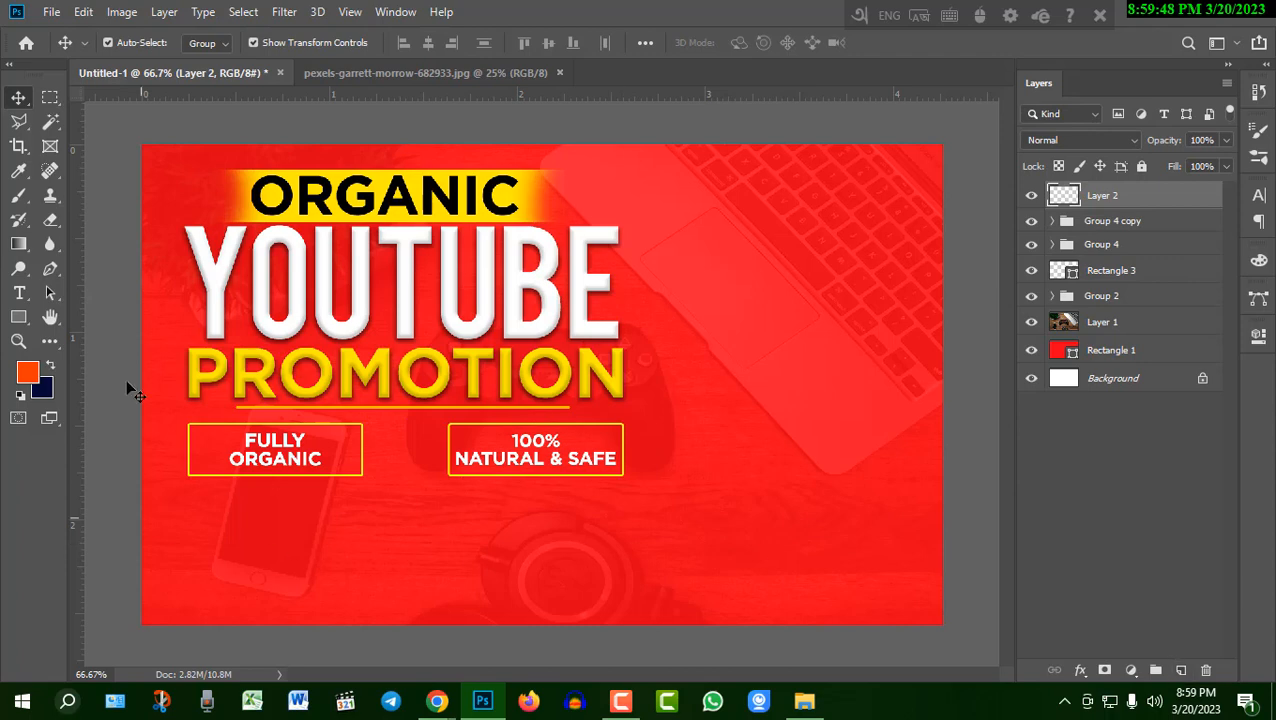
left_click(20, 293)
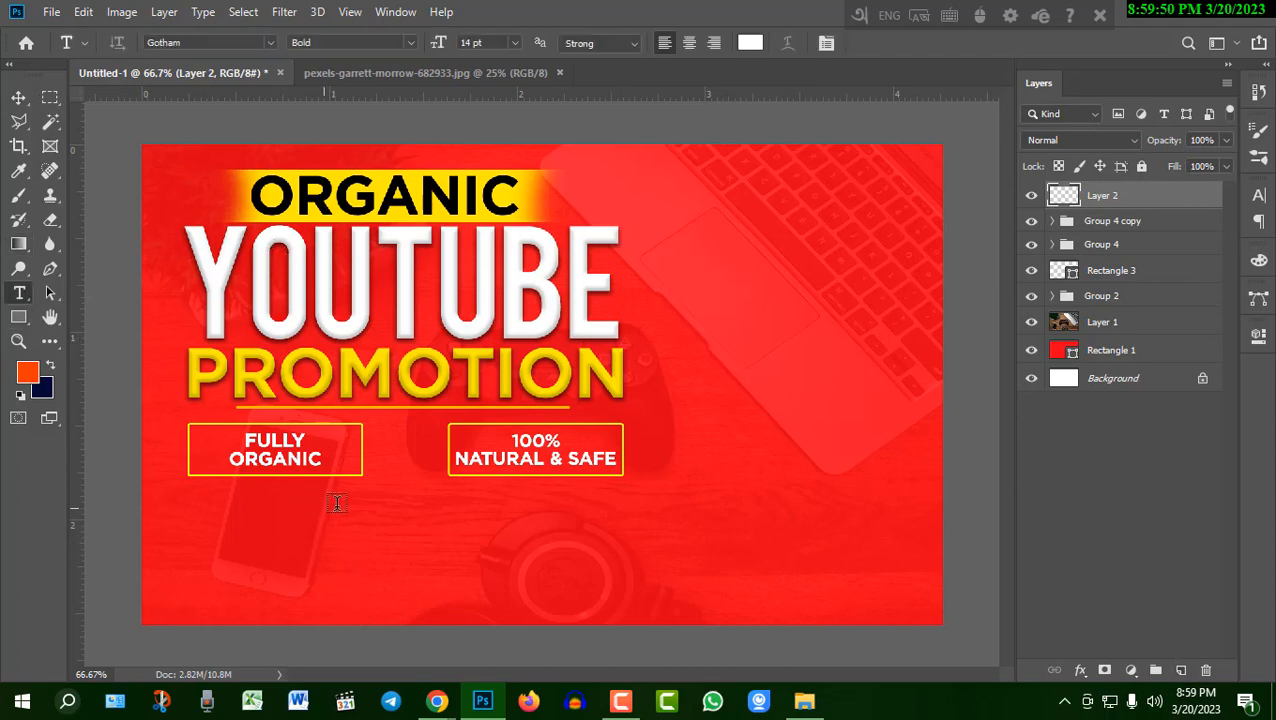
left_click(497, 487)
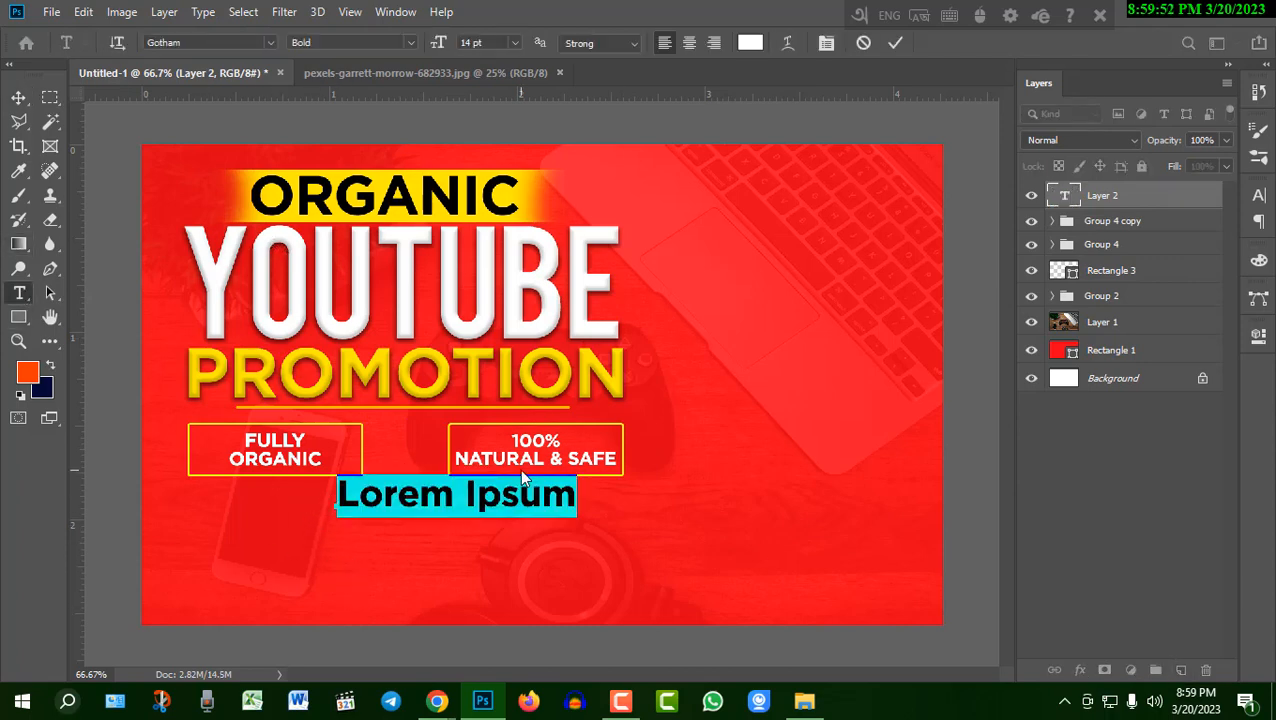
type("100")
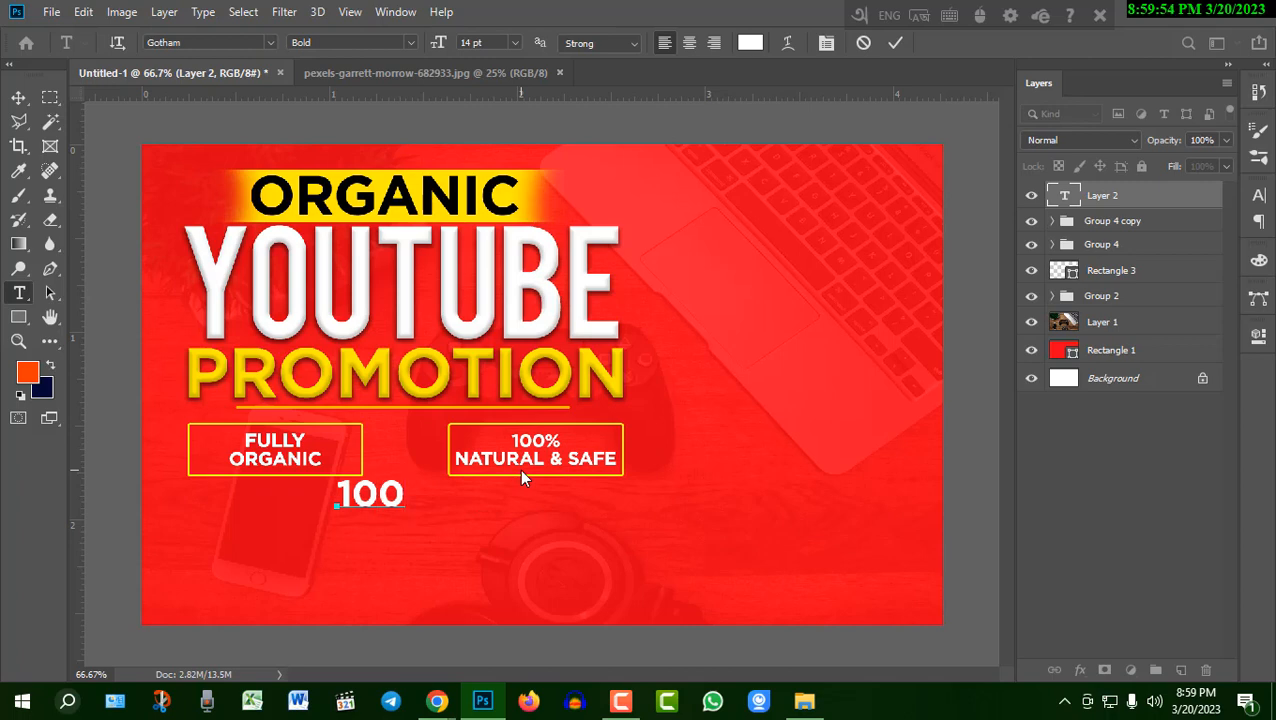
type("% S")
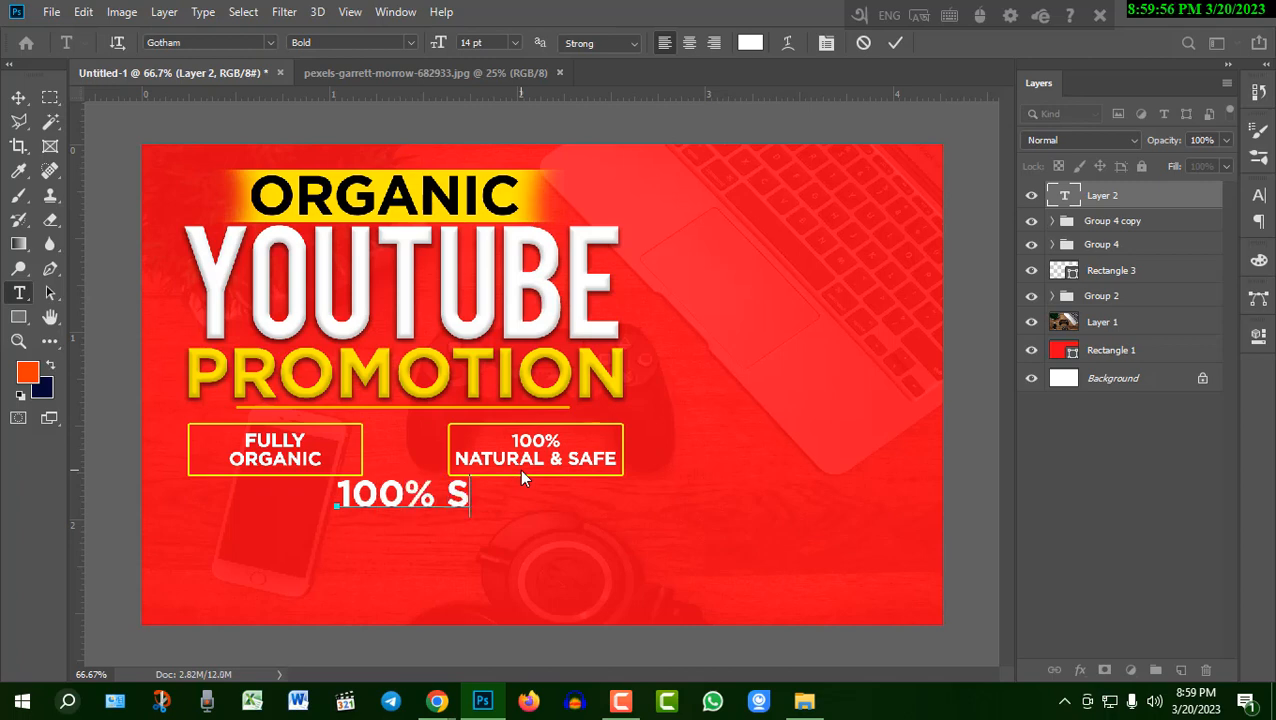
type("ERVICE")
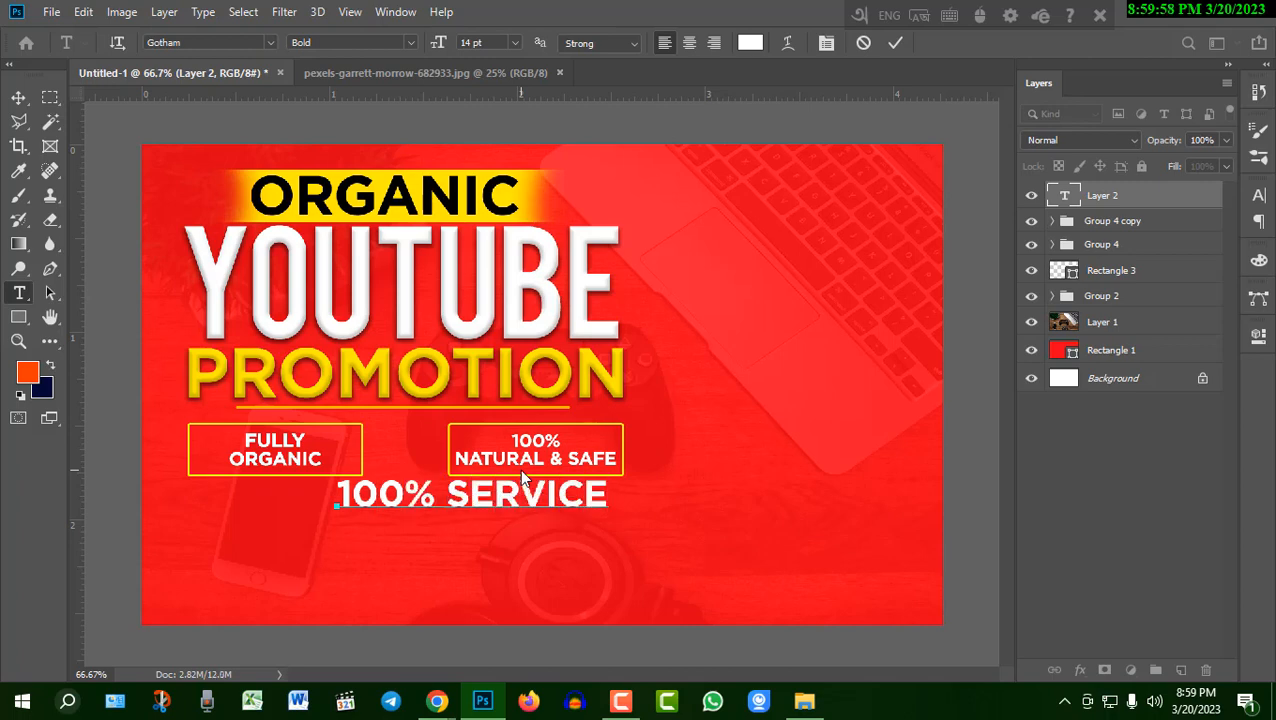
type(" TRU")
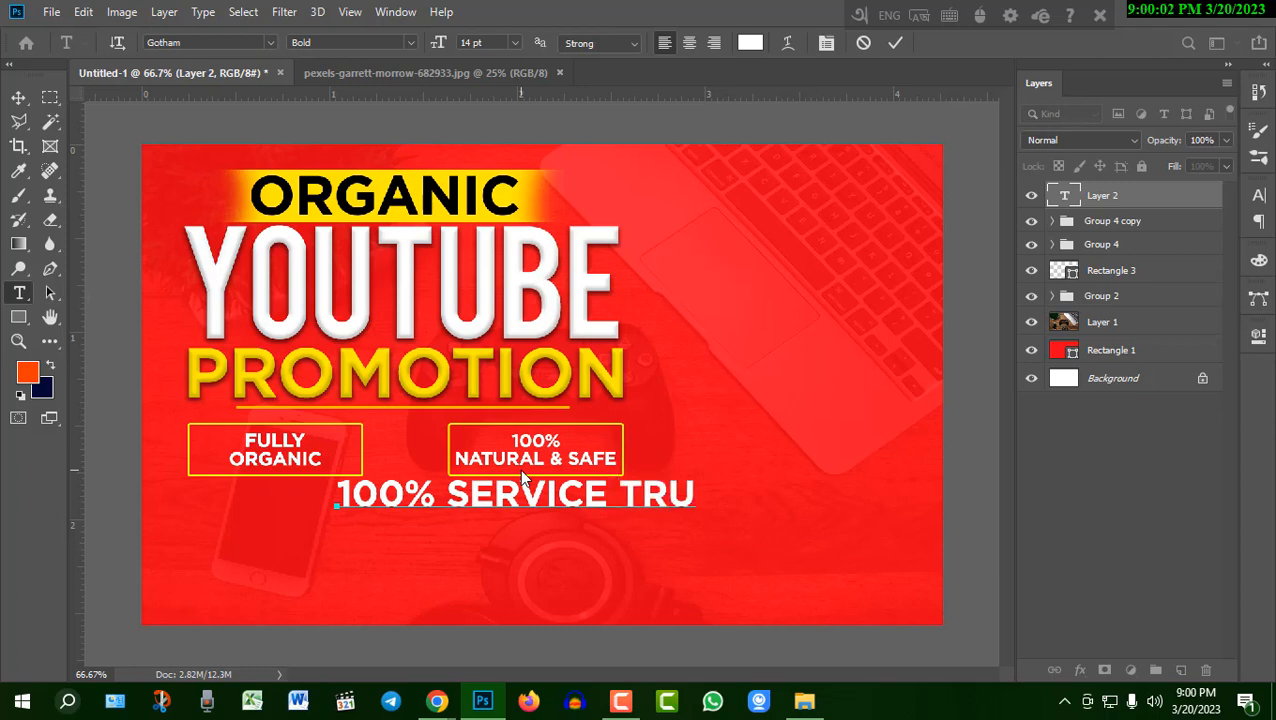
type("STED")
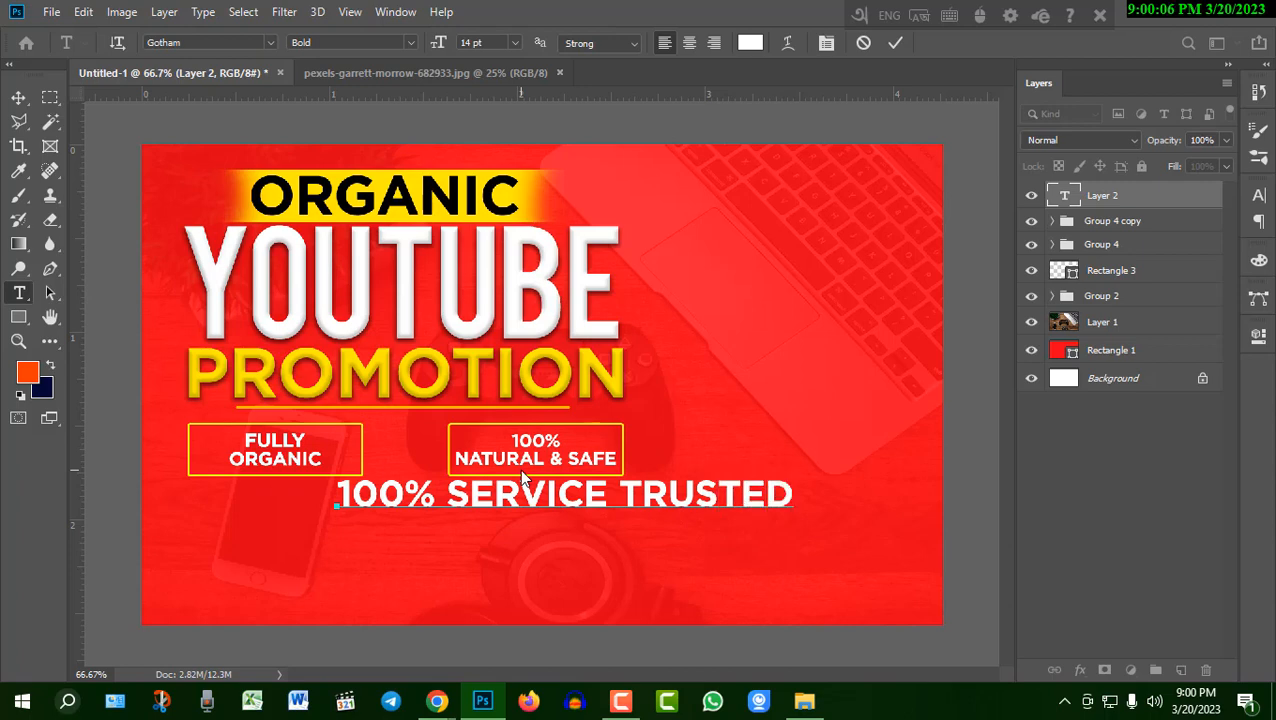
type(" AND")
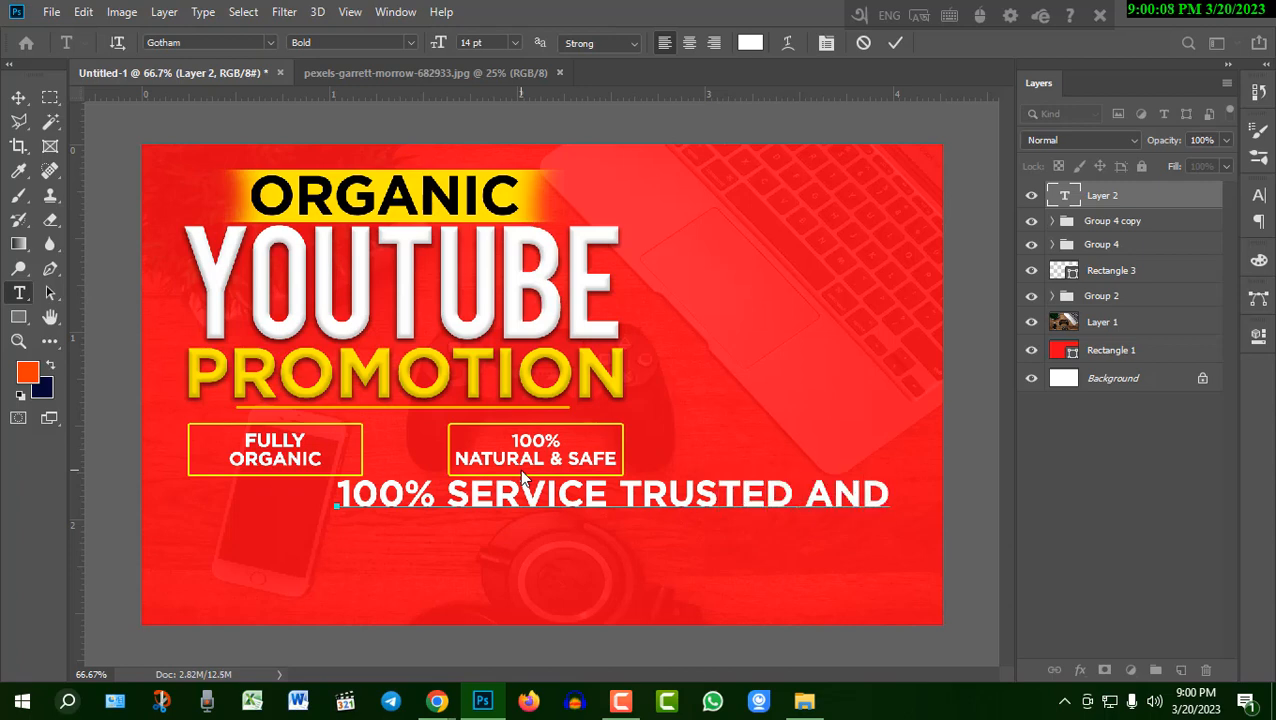
type(" RE")
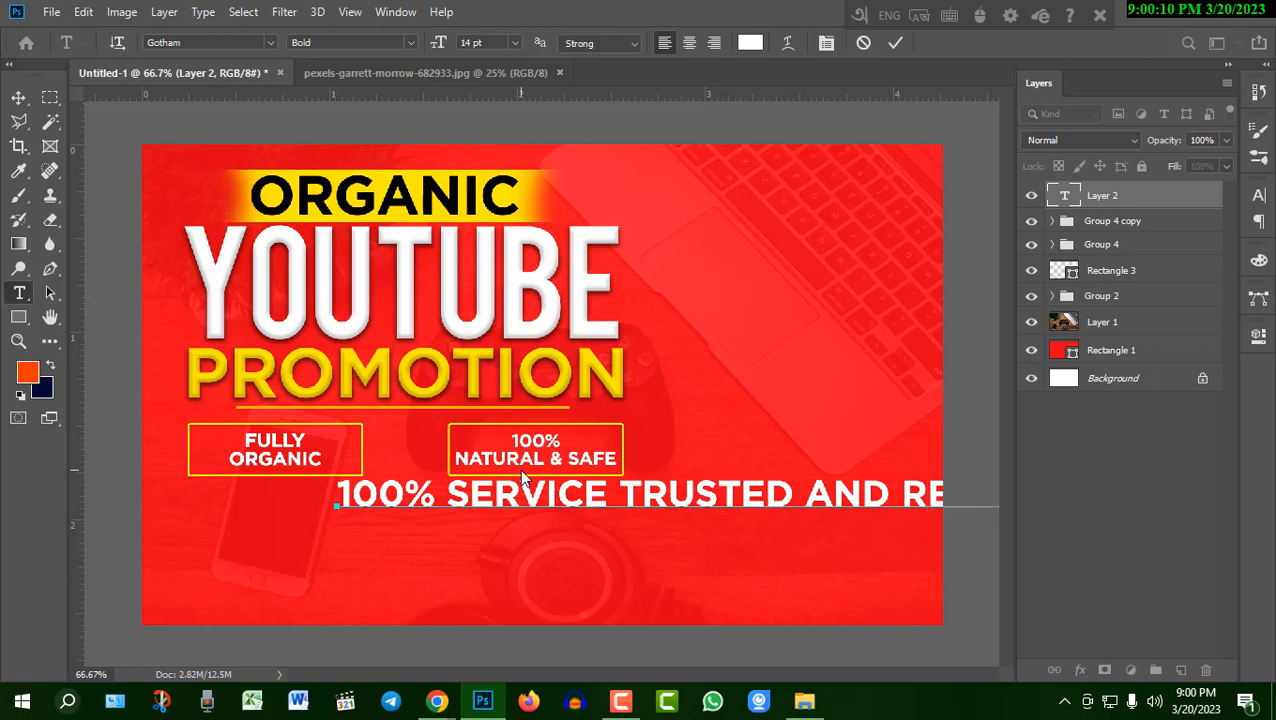
left_click(895, 43)
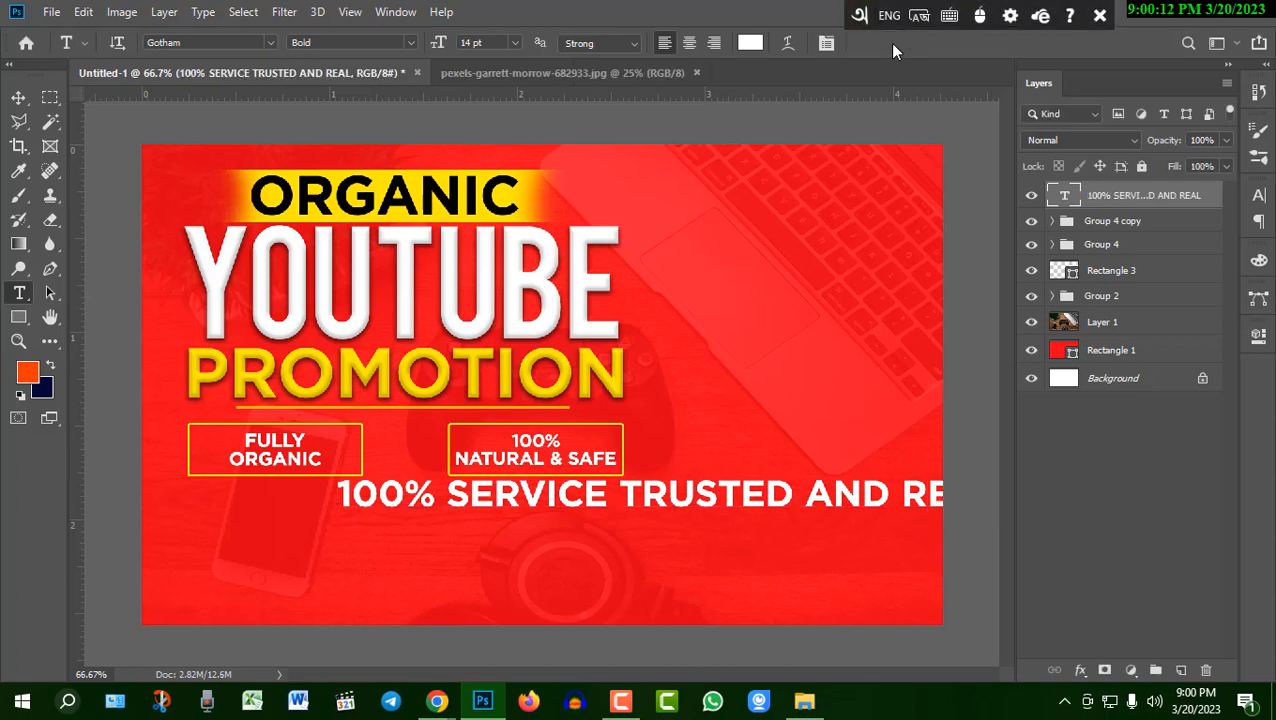
Step: Scale the 100% SERVICE TRUSTED AND REAL line to about 9.1 pt so it spans the width of both outlined boxes
key("ctrl+t")
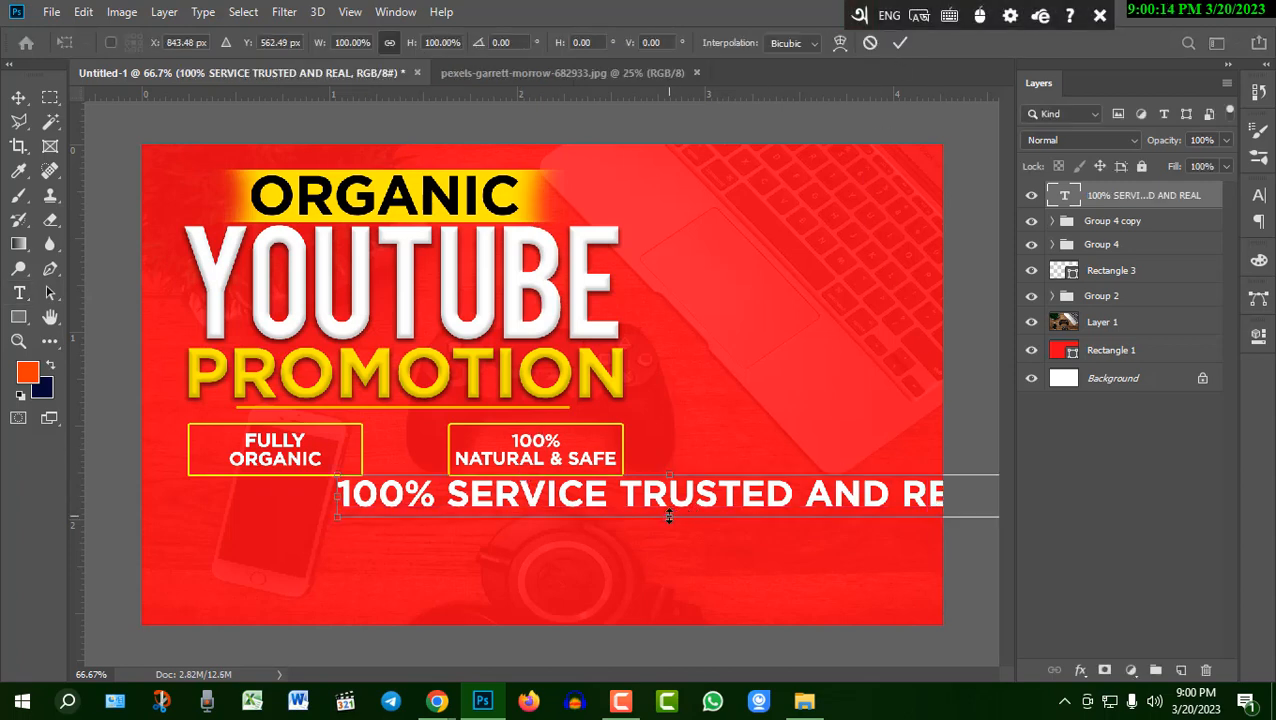
left_click_drag(668, 515, 391, 499)
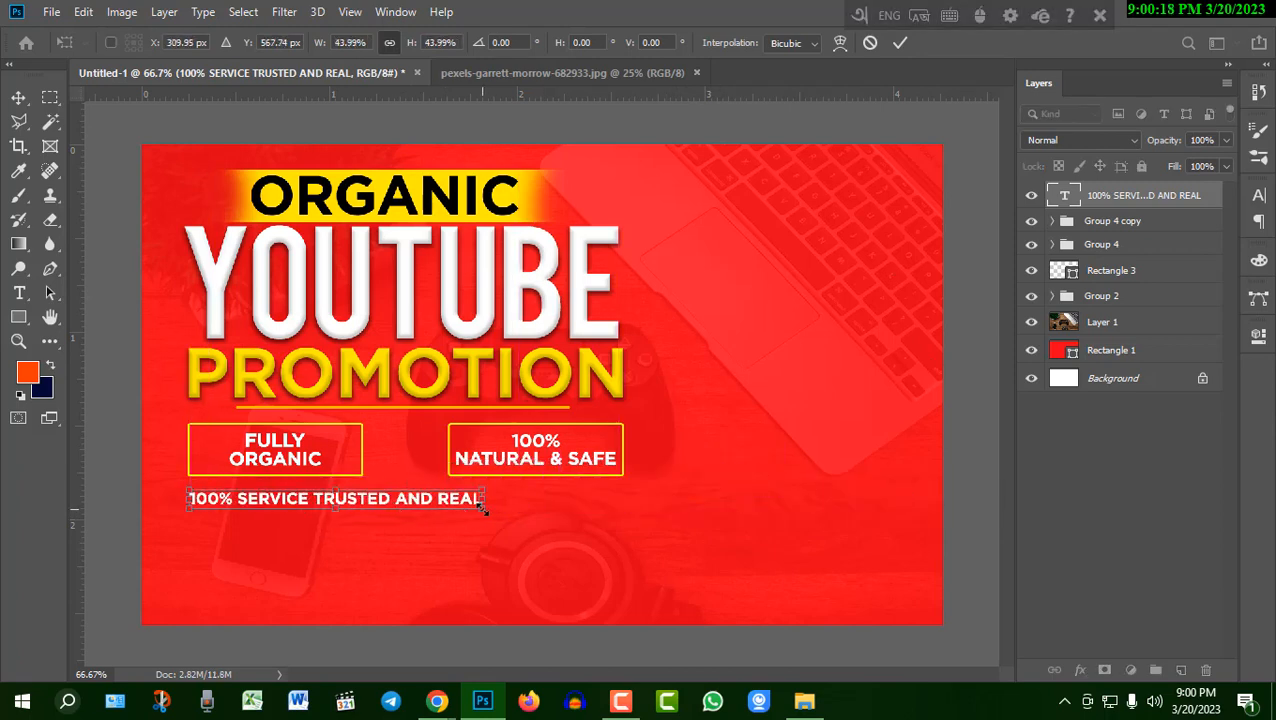
left_click_drag(480, 505, 622, 519)
left_click(898, 45)
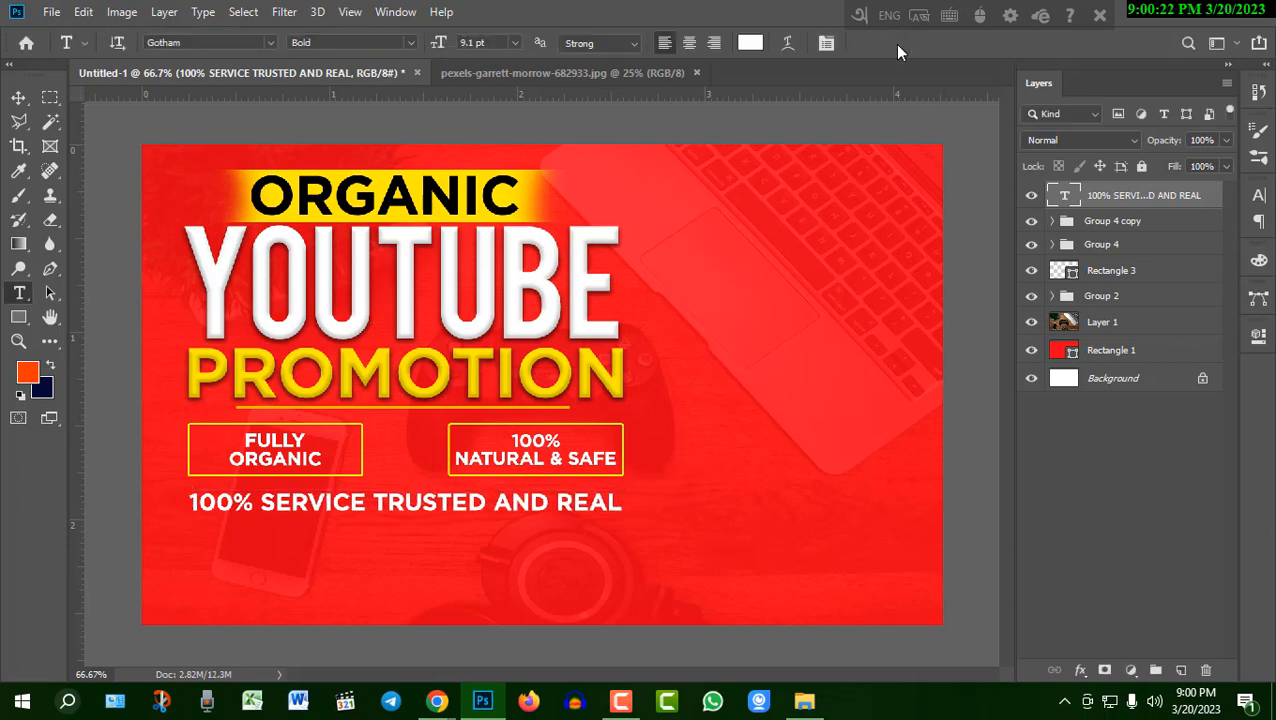
Step: Nudge the 100% SERVICE TRUSTED AND REAL line up closer to the outlined boxes
key("v")
key("Up")
key("Up")
key("Up")
key("Up")
key("Up")
key("Up")
key("Up")
key("Up")
key("Up")
key("Up")
key("Up")
key("Up")
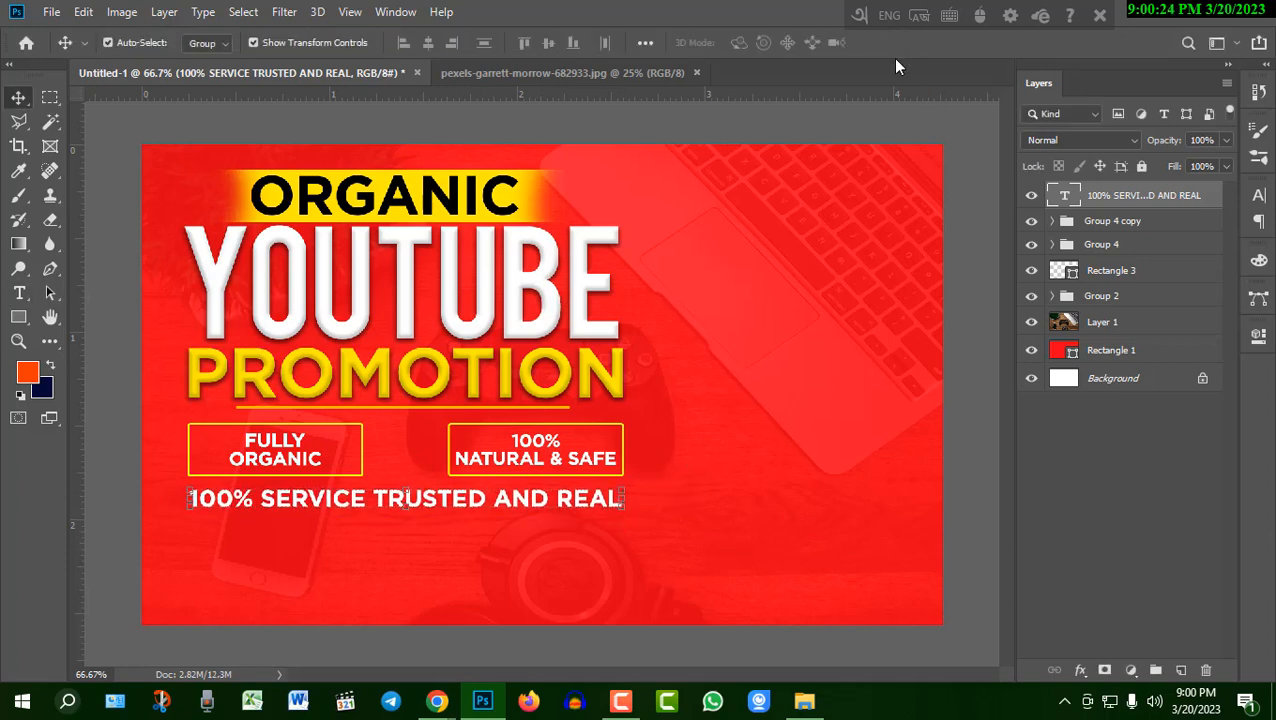
Step: Add a black Multiply drop shadow to the service line with 35% opacity, 90° angle, 5 px distance and 7 px size
double_click(1212, 196)
left_click(620, 458)
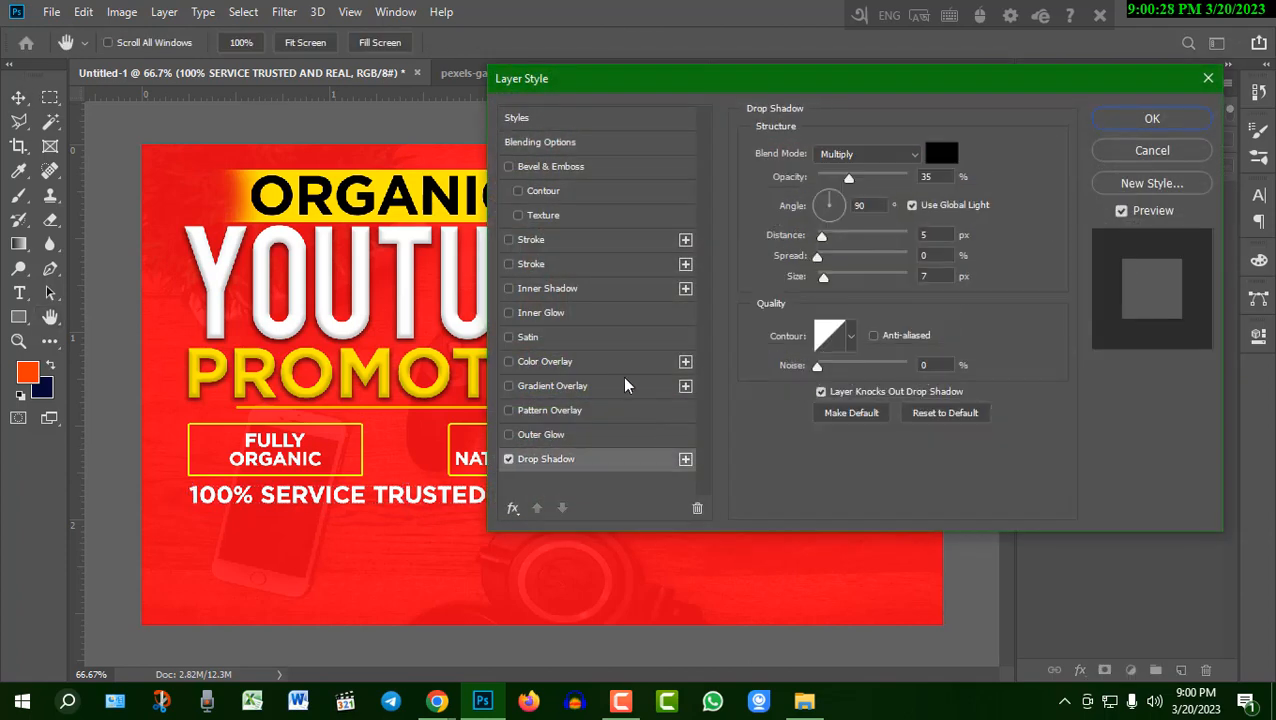
left_click(1124, 119)
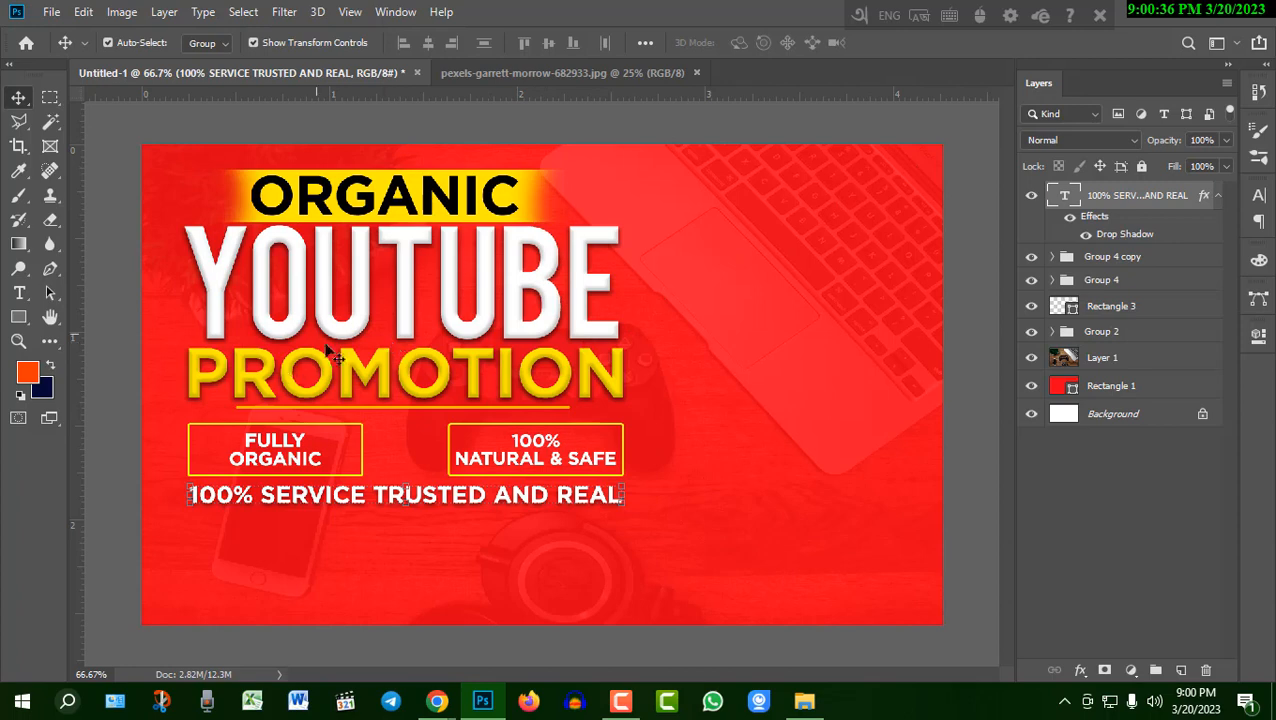
Step: Draw a rectangle about 277 × 53 px below the service line and fully round its corners
left_click(1181, 670)
left_click(19, 318)
right_click(20, 319)
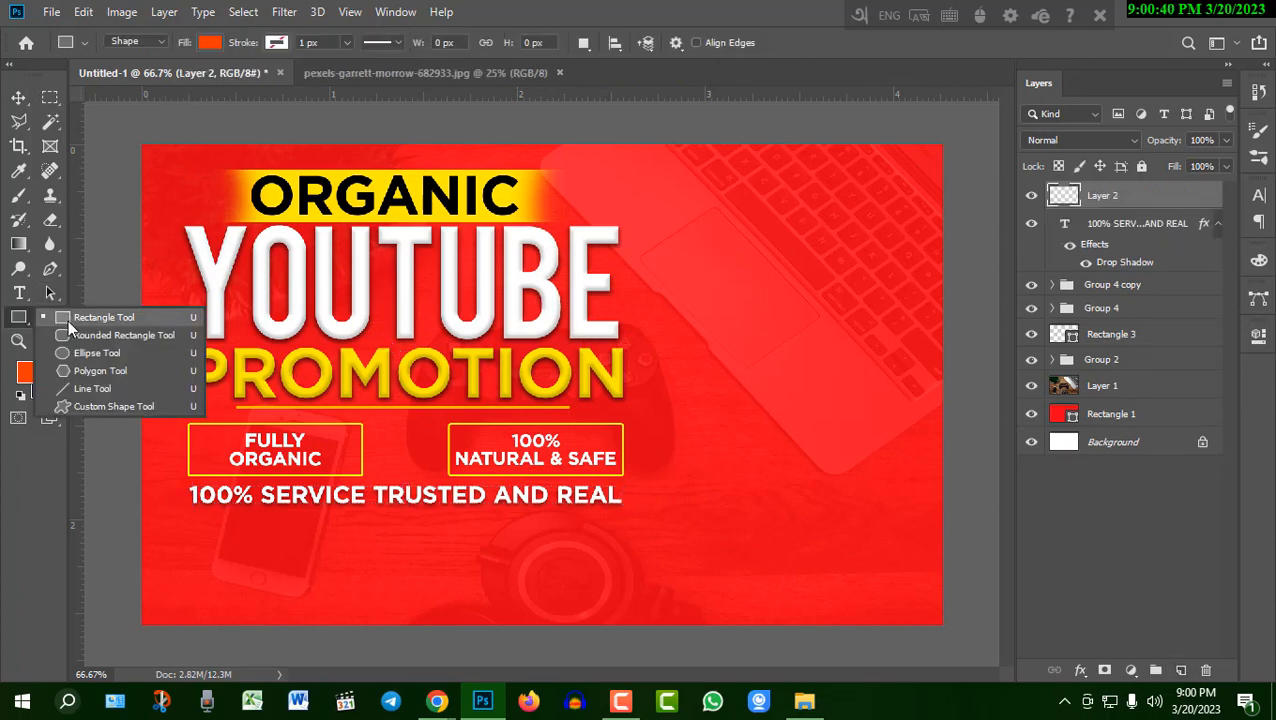
left_click(68, 319)
left_click_drag(286, 555, 459, 586)
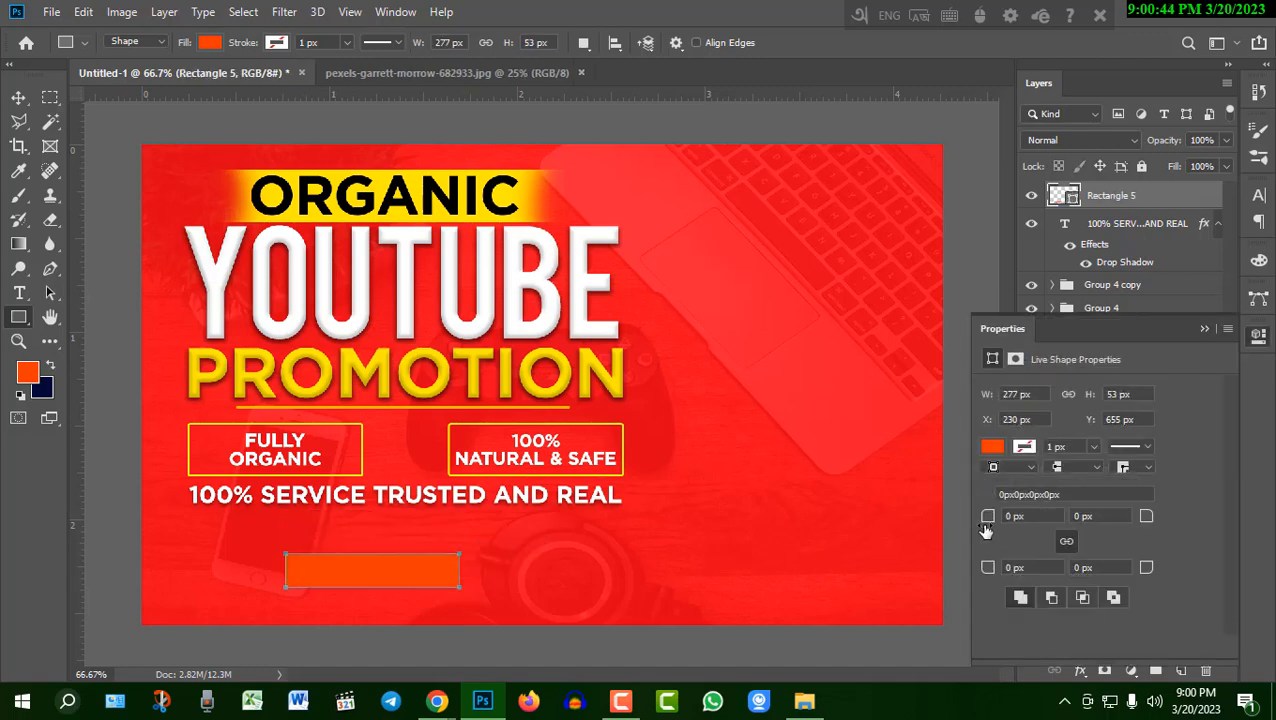
left_click(1204, 330)
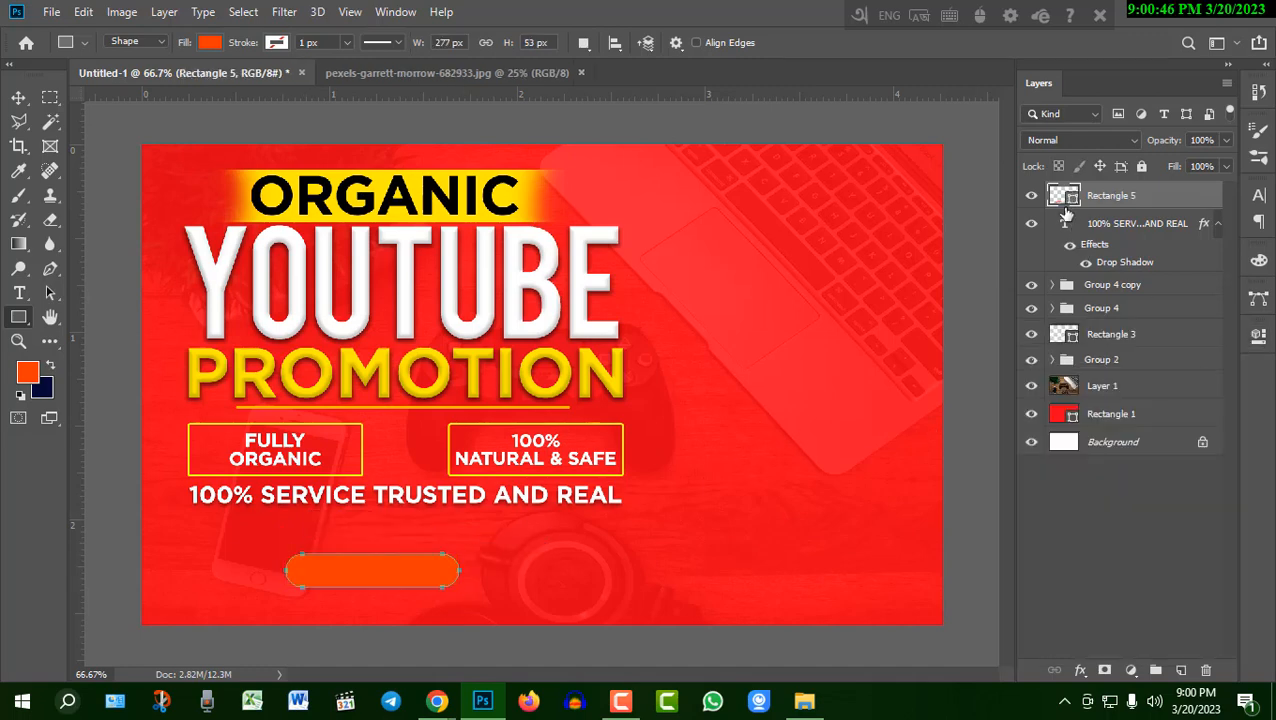
Step: Change the rounded button shape's fill colour from orange to bright yellow
double_click(1062, 196)
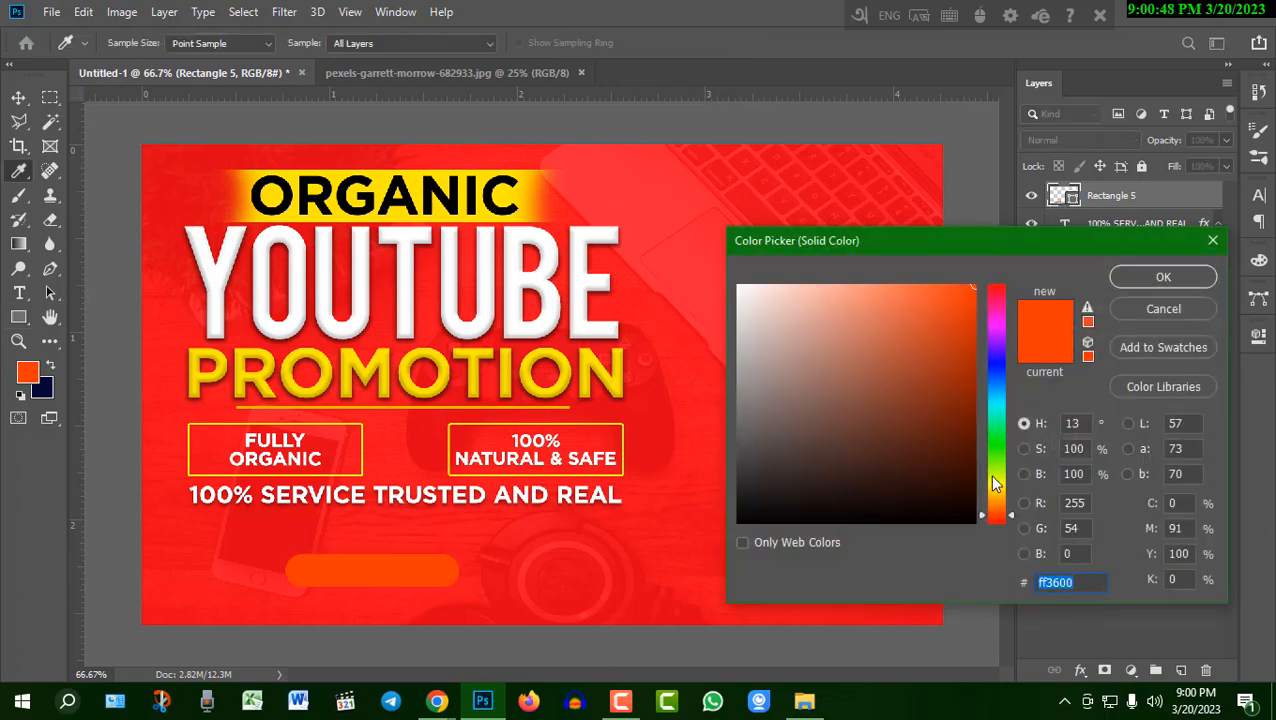
left_click_drag(997, 497, 998, 483)
left_click(1163, 277)
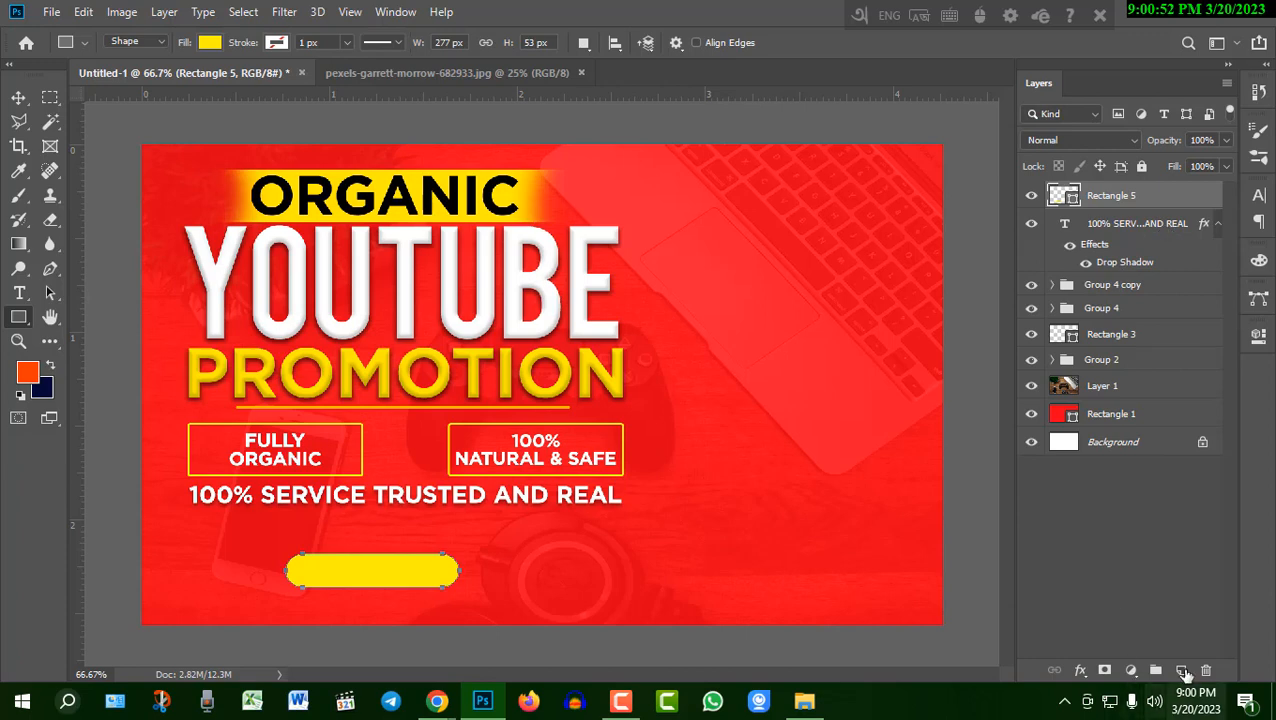
Step: Add the white Gotham Bold 14 pt text ORDER NOW on a new layer over the yellow button shape
key("ctrl+shift+alt+n")
left_click(19, 293)
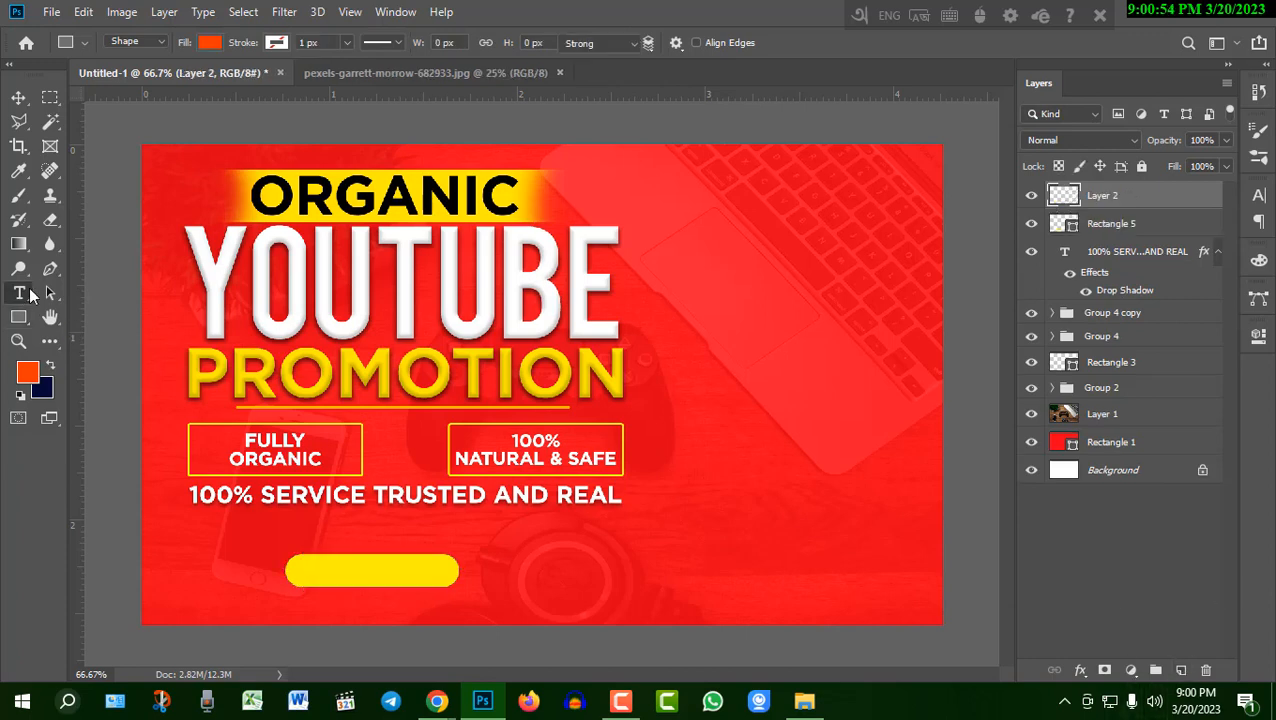
left_click(321, 572)
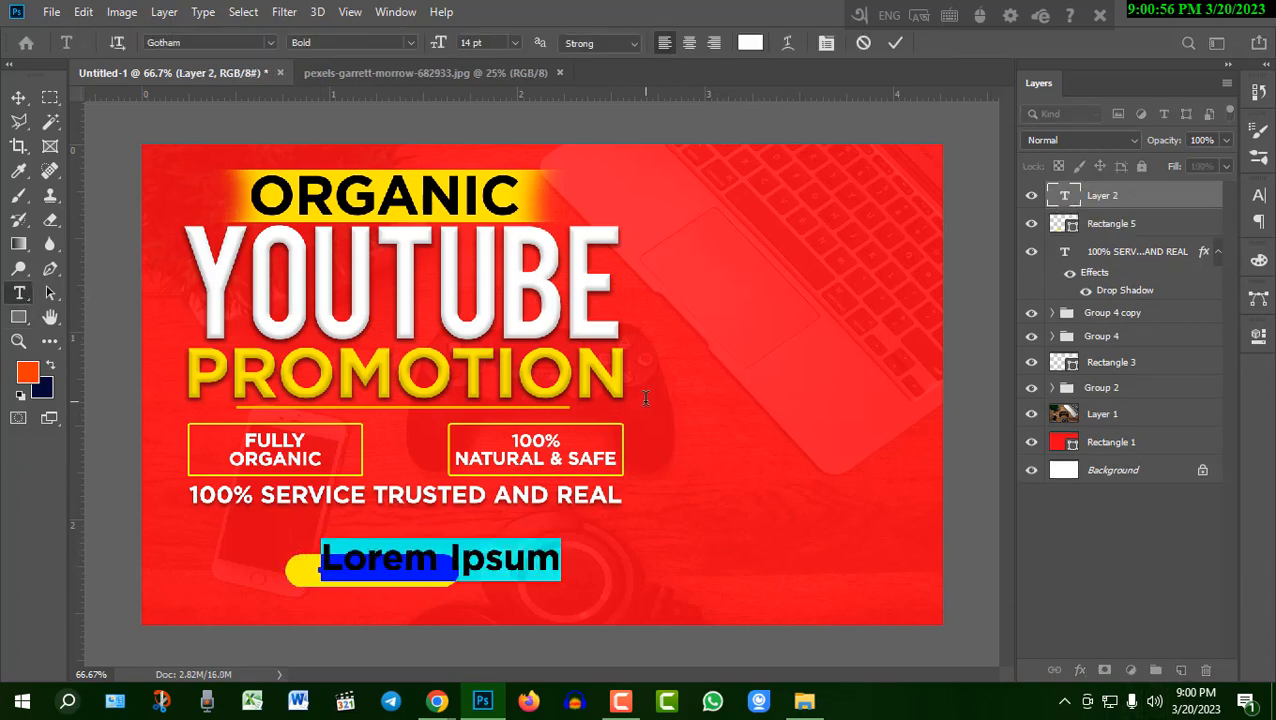
type("ORDER NO")
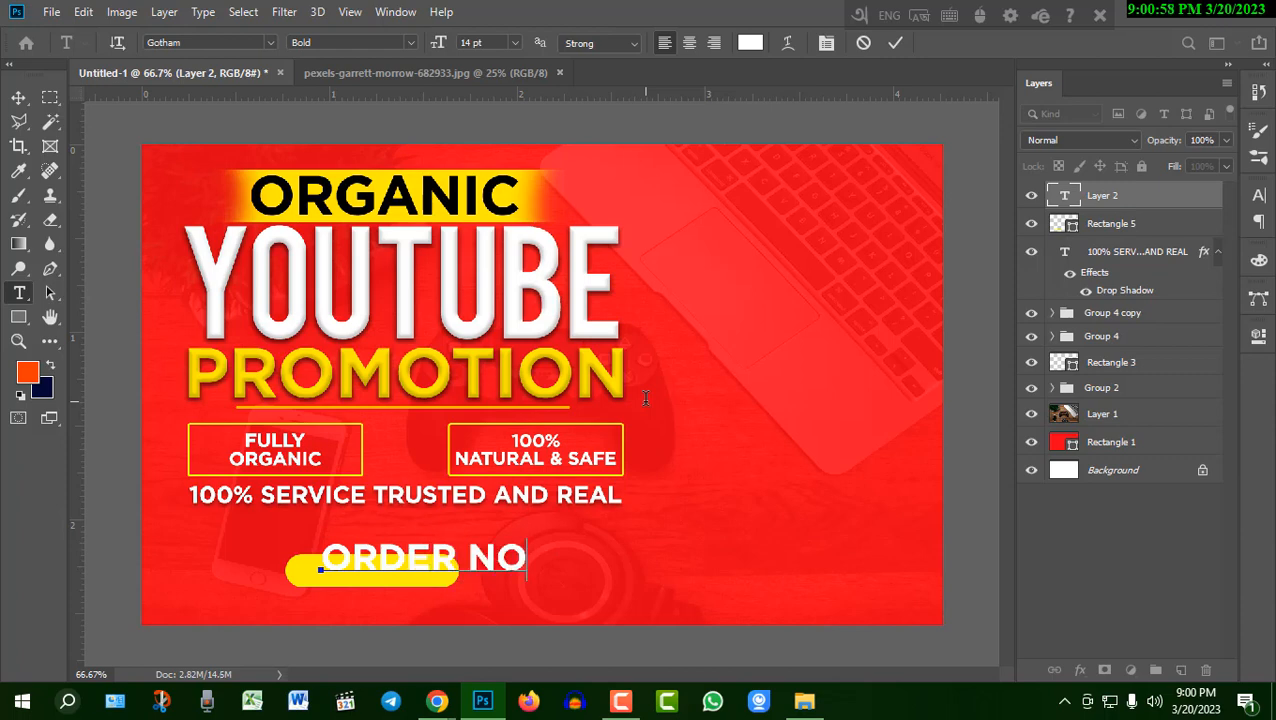
type("W")
left_click(895, 43)
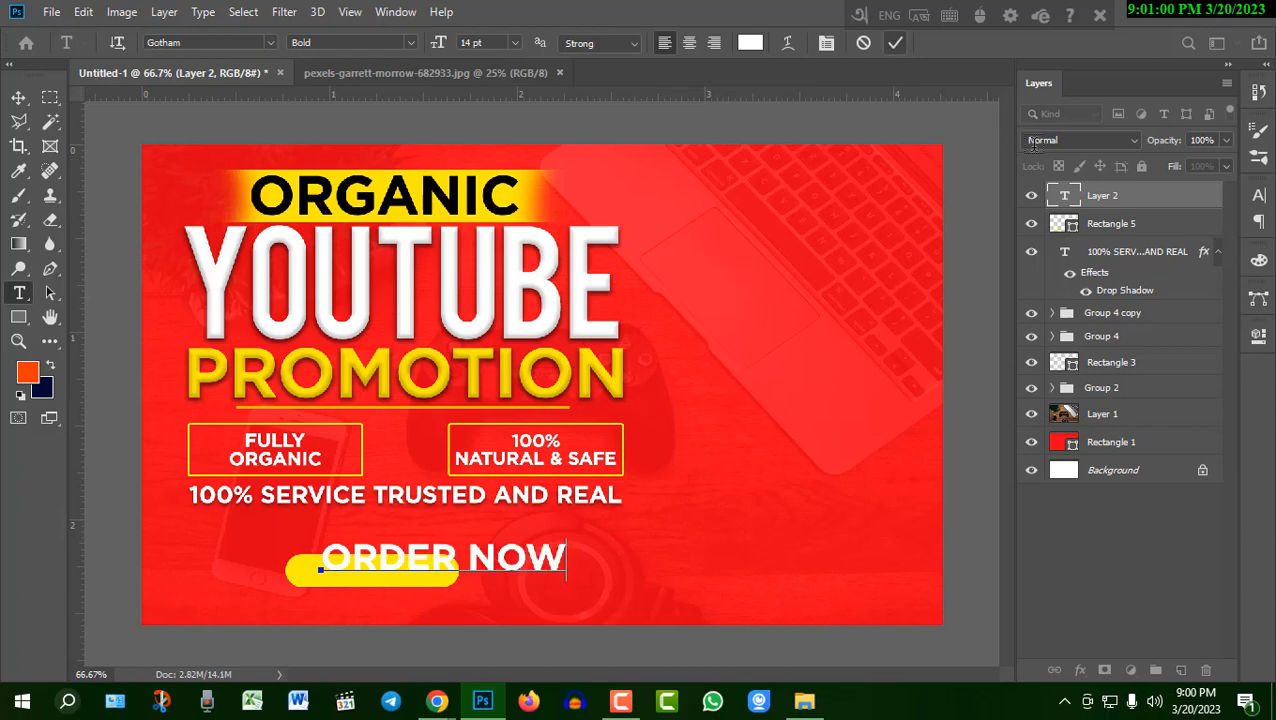
Step: Change the ORDER NOW text colour to black (000000)
double_click(1063, 197)
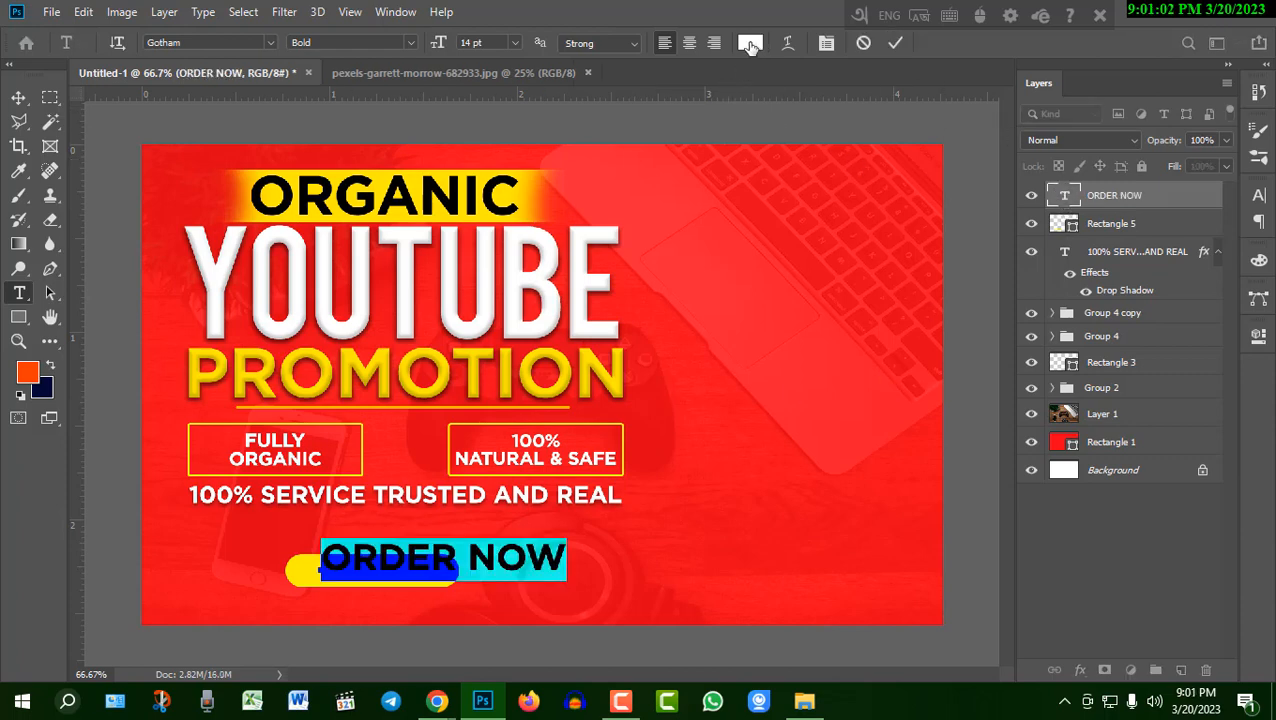
left_click(750, 42)
type("000000")
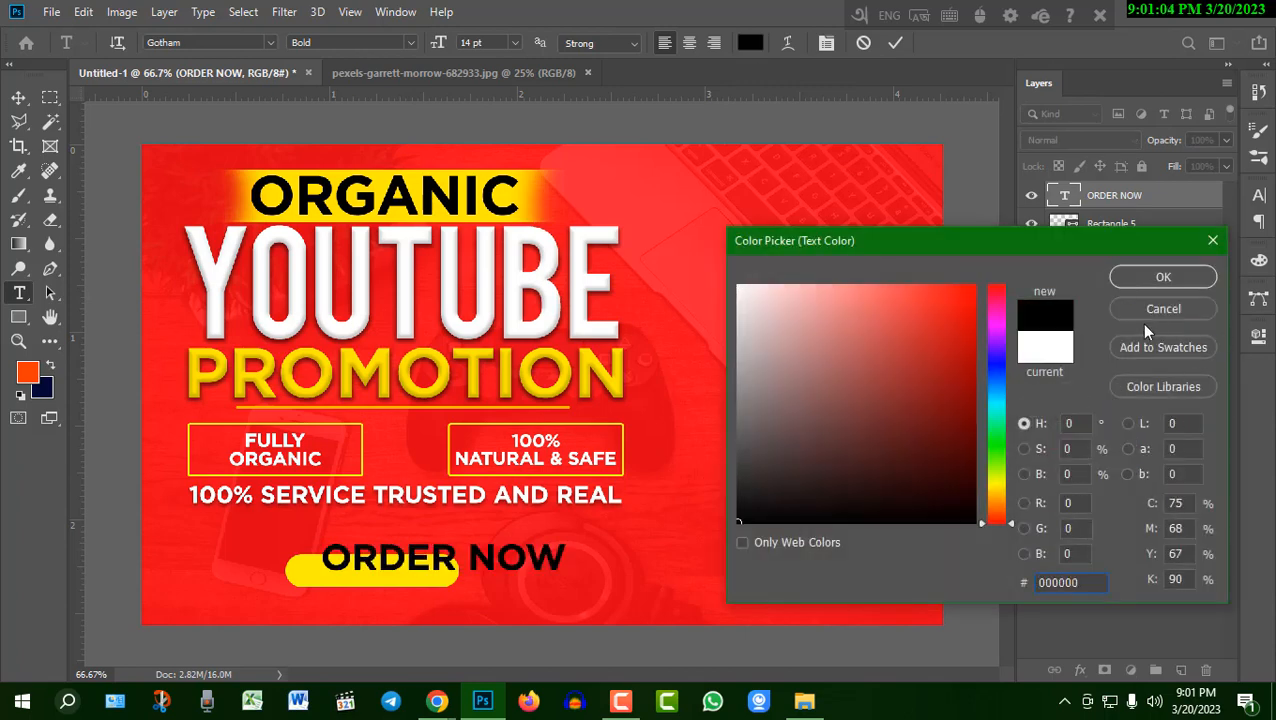
left_click(1163, 277)
key("ctrl+Return")
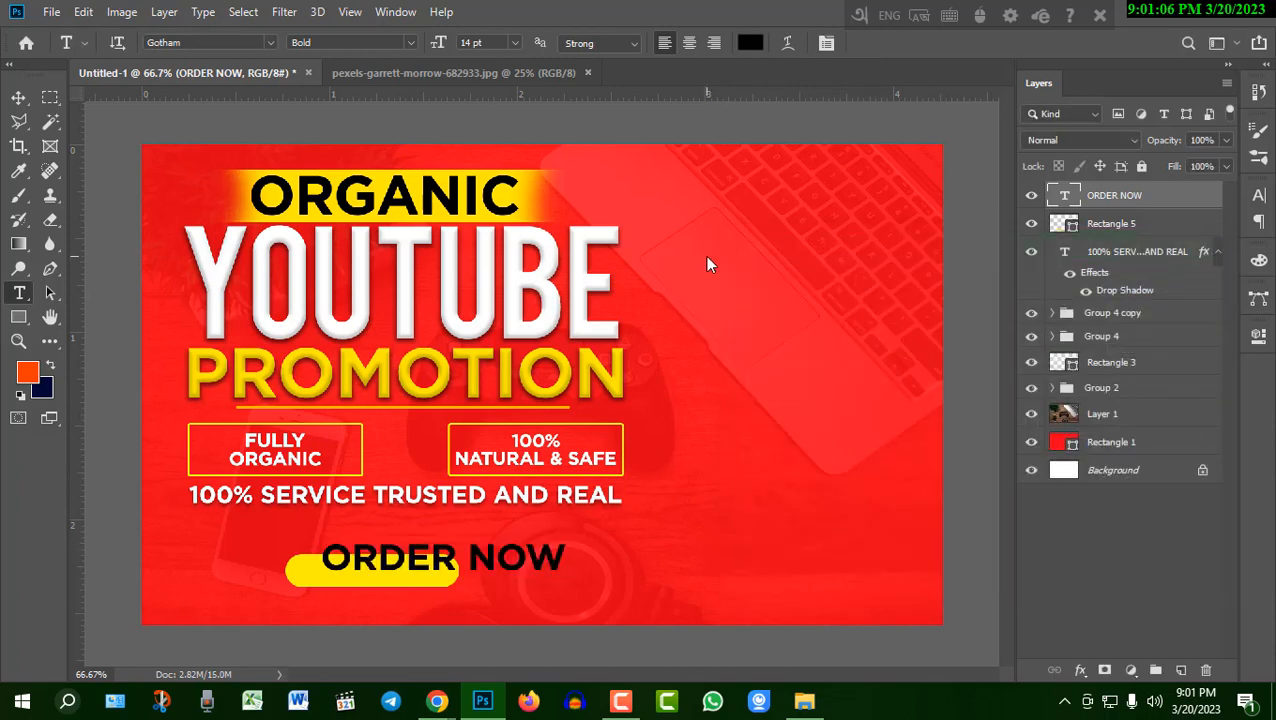
Step: Scale the ORDER NOW text down to about 67.6% and place it over the yellow rounded button shape
key("v")
left_click(566, 569)
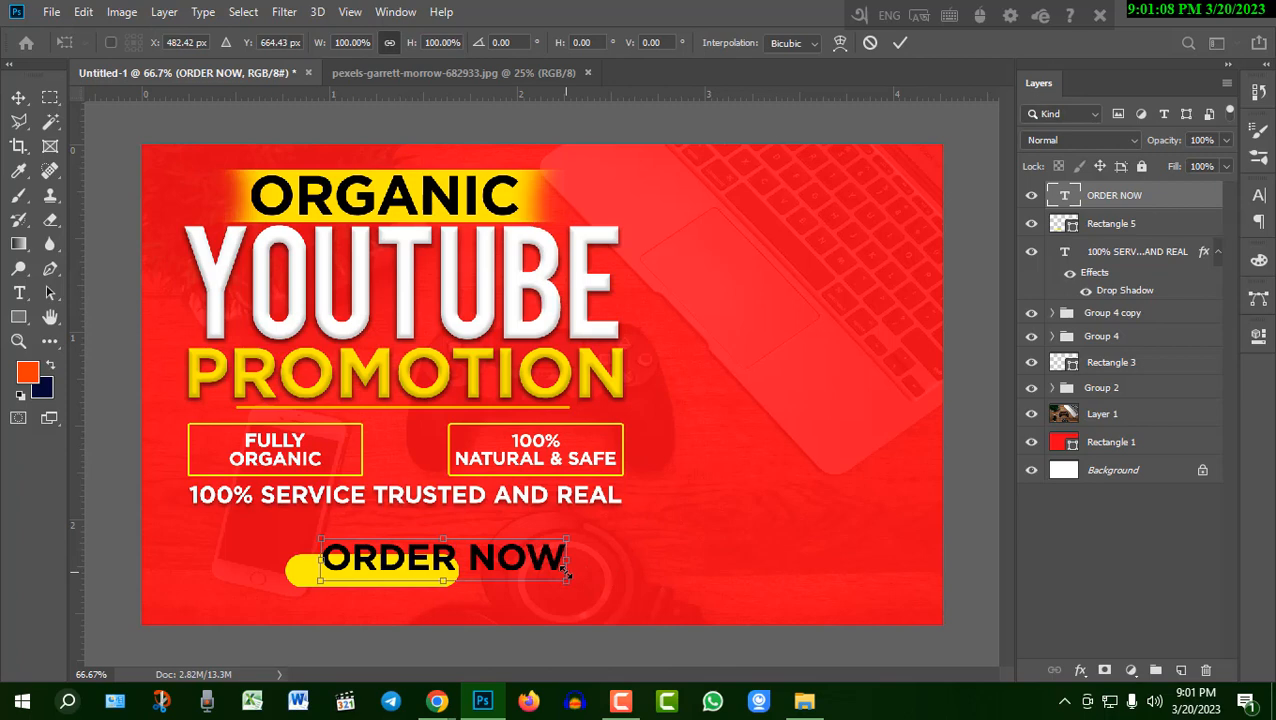
left_click_drag(566, 573, 425, 569)
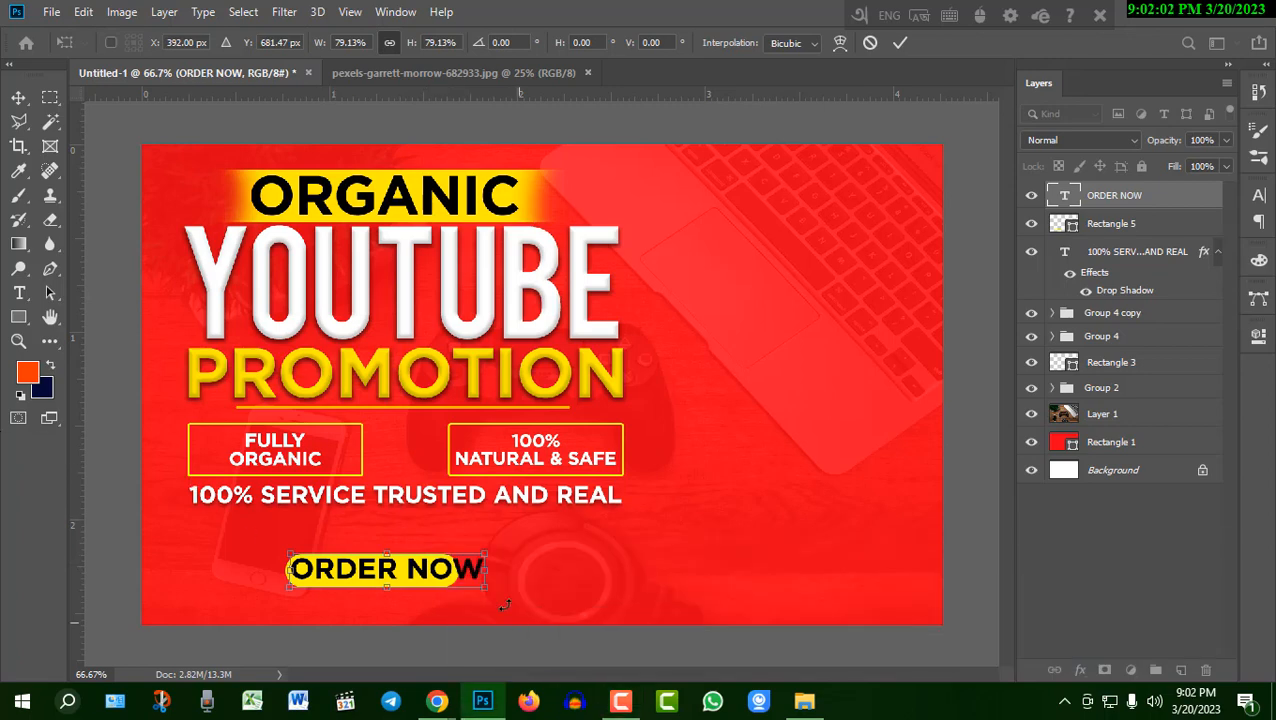
left_click_drag(483, 588, 459, 583)
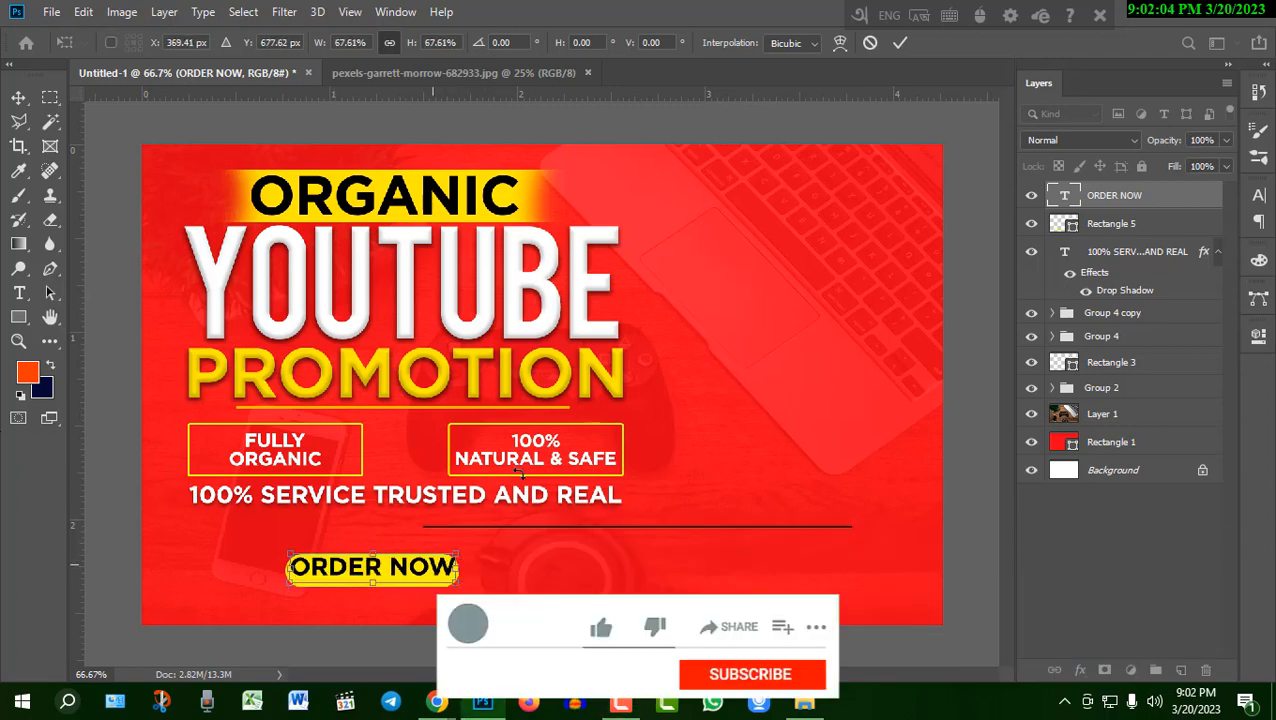
key("Return")
Step: Centre the ORDER NOW text and the yellow button shape on each other horizontally and vertically, and group the two layers
left_click(1160, 225, "shift")
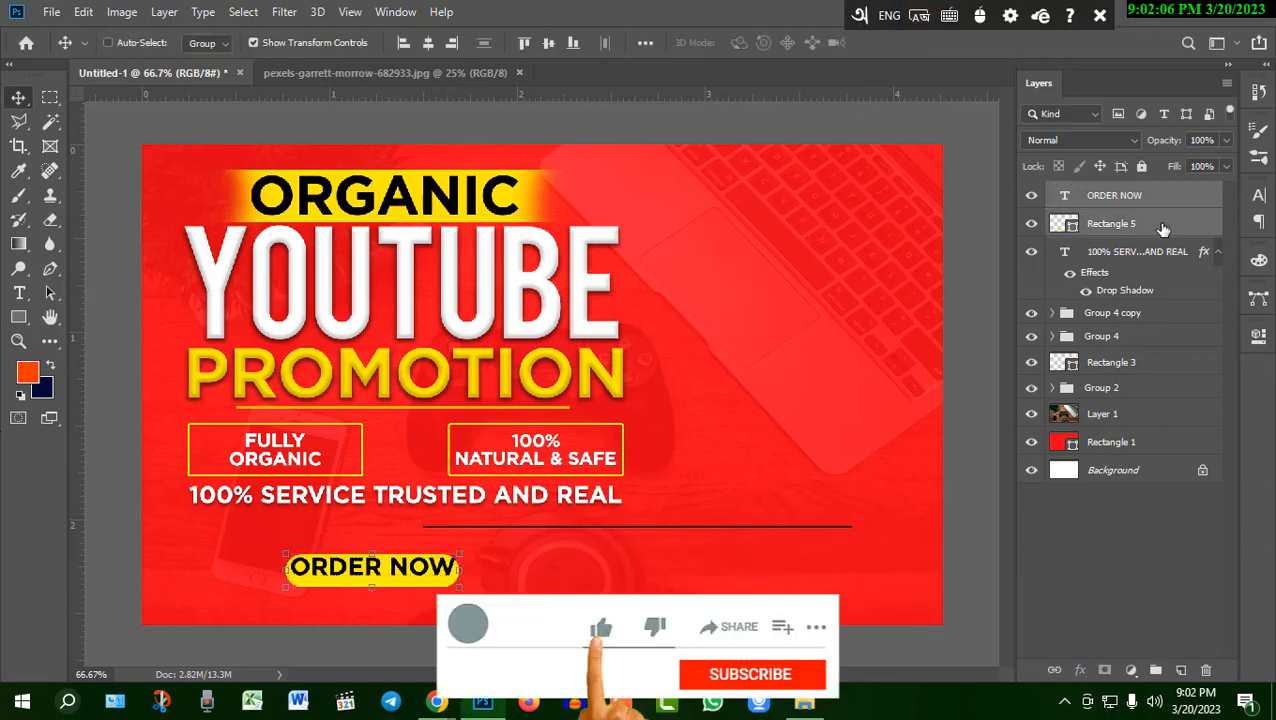
left_click(429, 45)
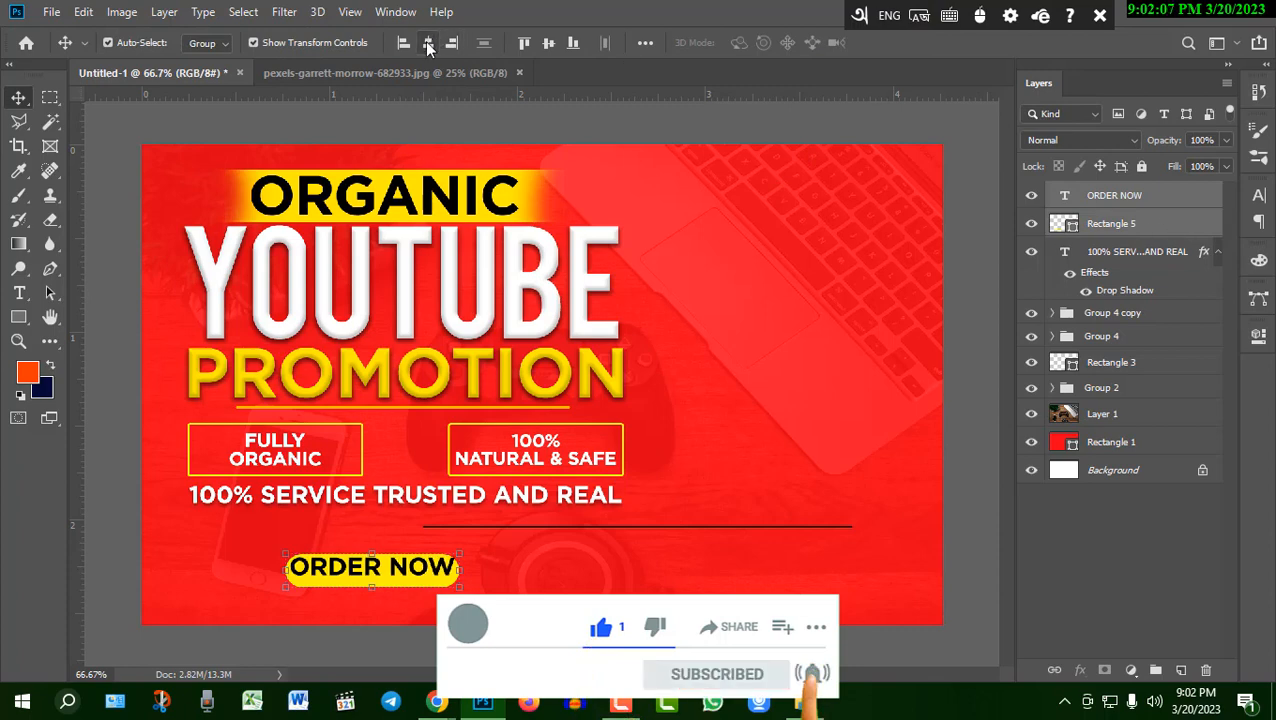
left_click(547, 44)
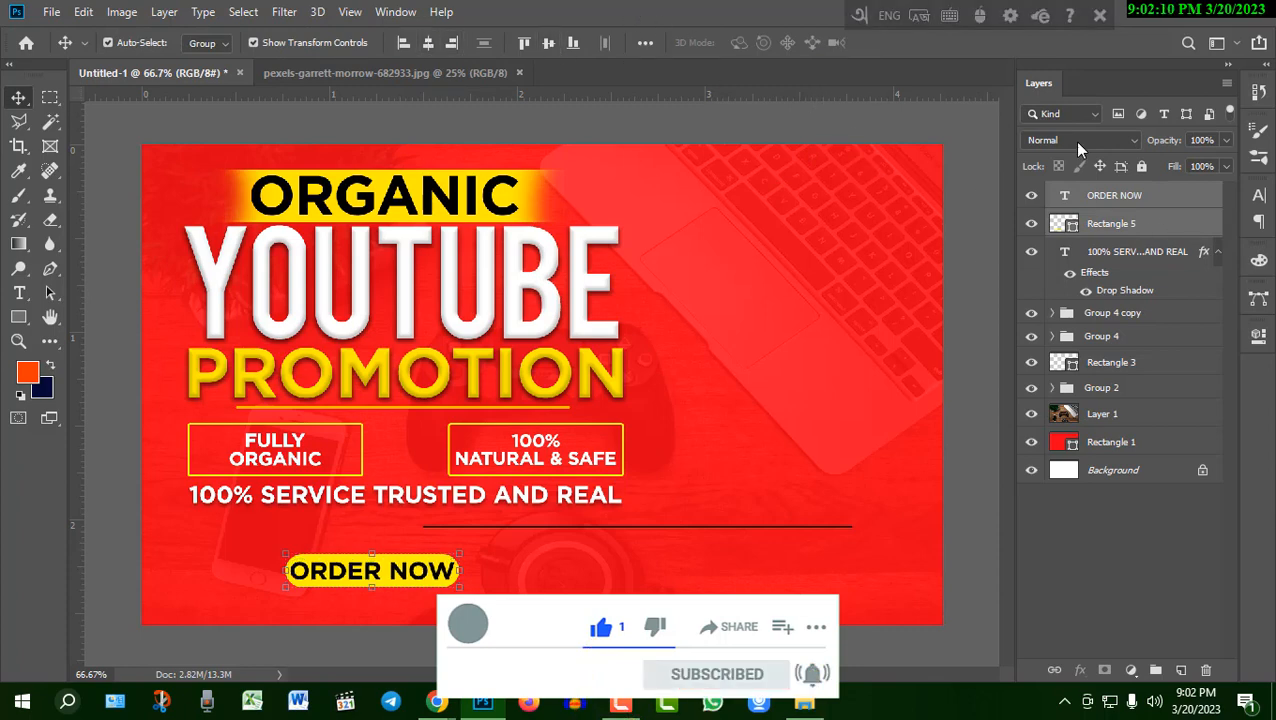
left_click(1155, 670)
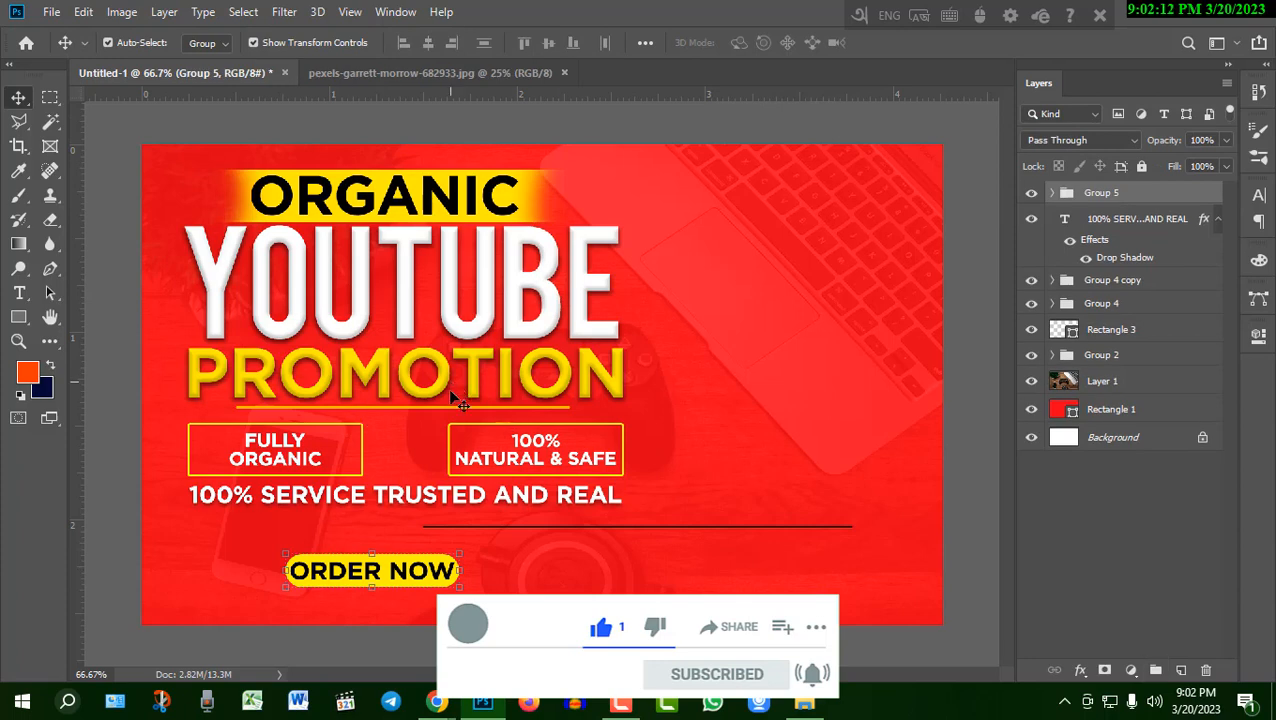
Step: Apply Bevel & Emboss and a black Multiply drop shadow (35% opacity, 90° angle, 5 px distance, 7 px size) to the button group
double_click(1176, 194)
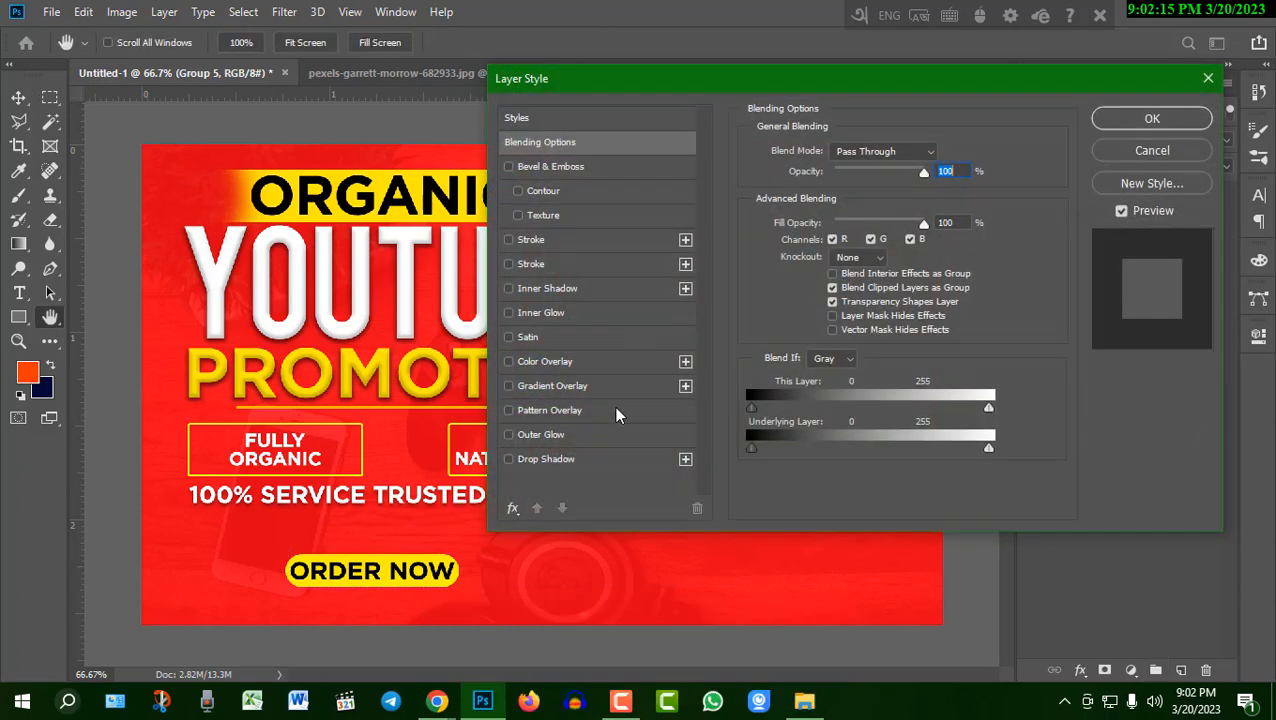
left_click(603, 460)
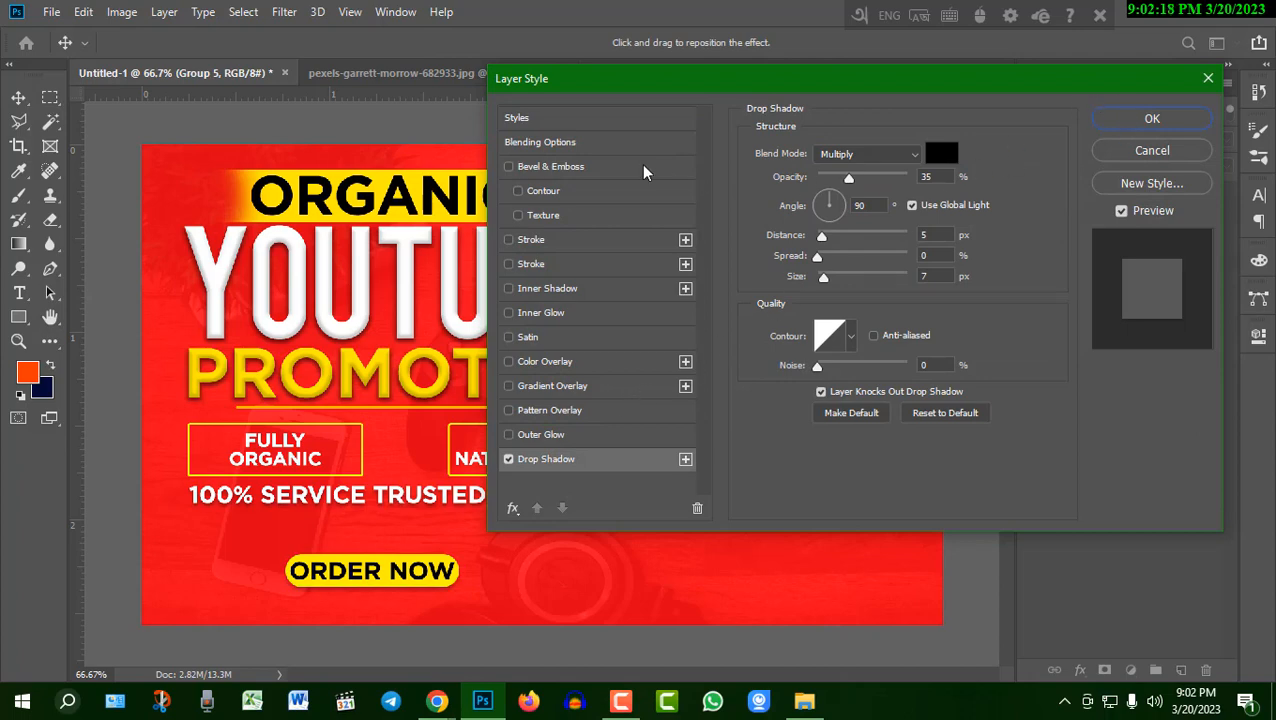
left_click(597, 170)
left_click(1150, 119)
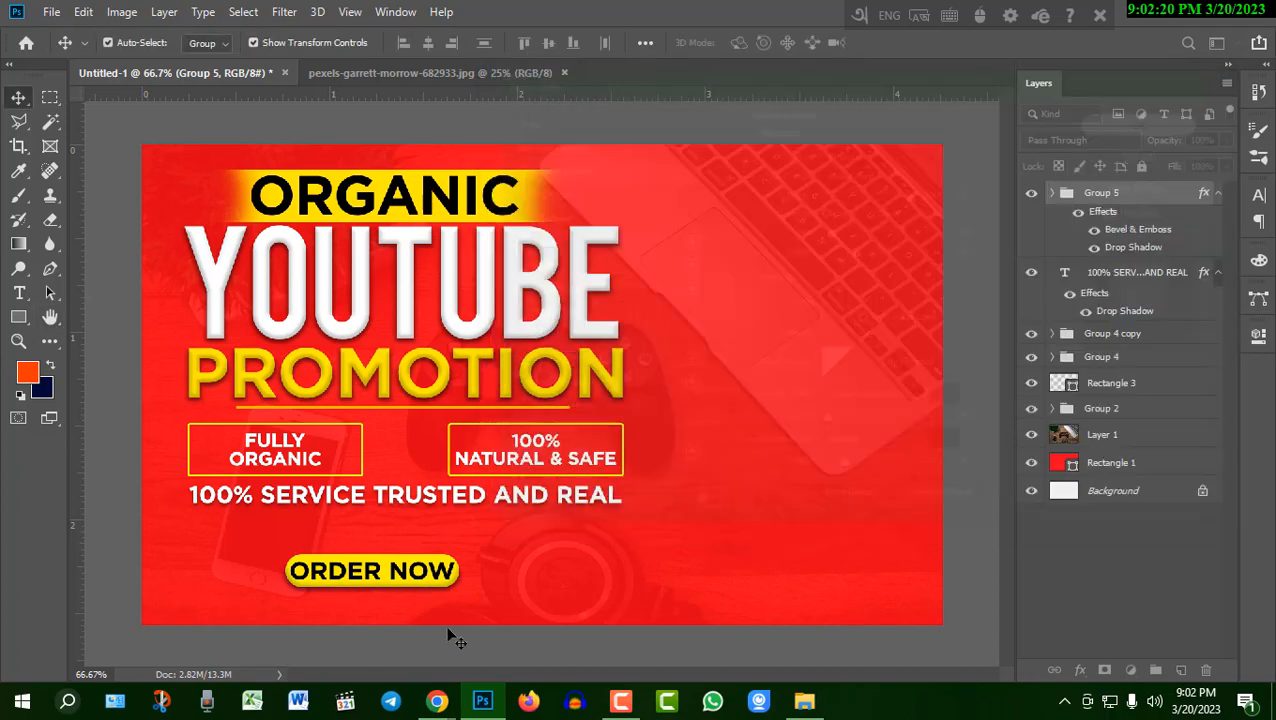
Step: Shift the ORDER NOW button group about 0.065 in to the right, keeping its height on the canvas
key("ctrl+t")
left_click_drag(398, 571, 409, 578)
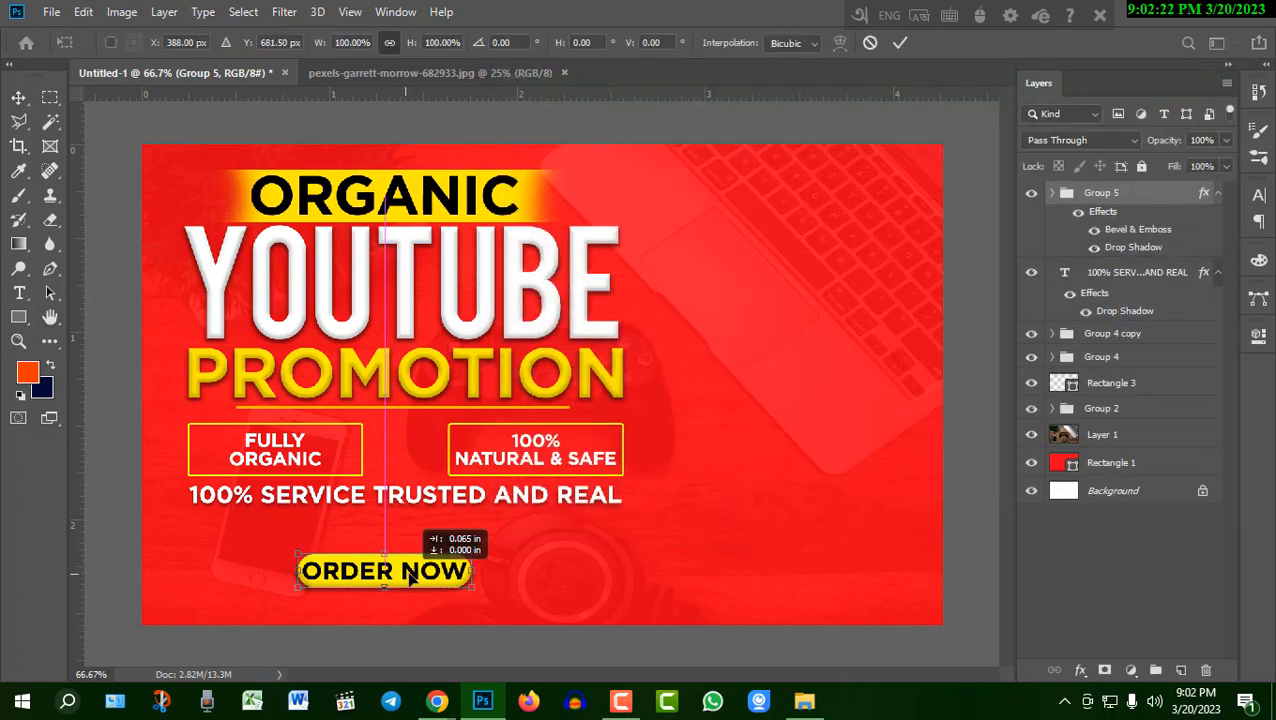
left_click(900, 42)
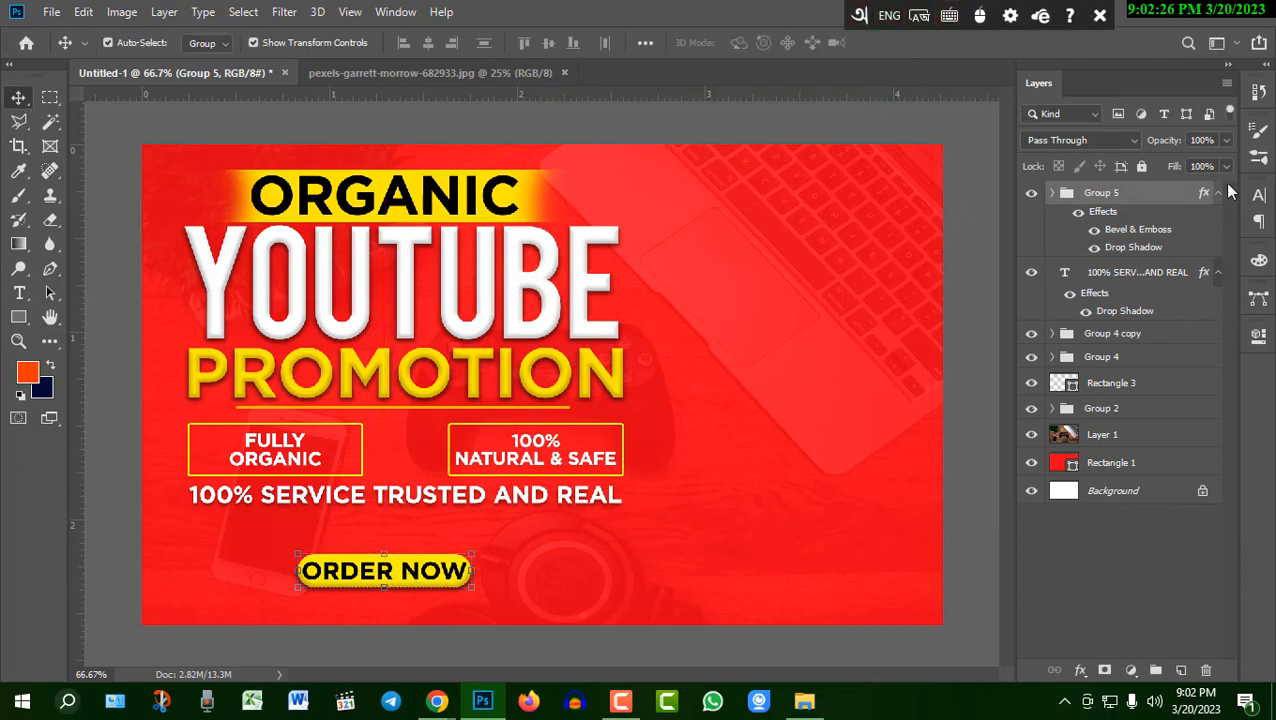
Step: On a new layer, draw a circle about 411 px in diameter in the empty area right of the heading
left_click(1181, 670)
left_click_drag(18, 317, 103, 370)
left_click(103, 350)
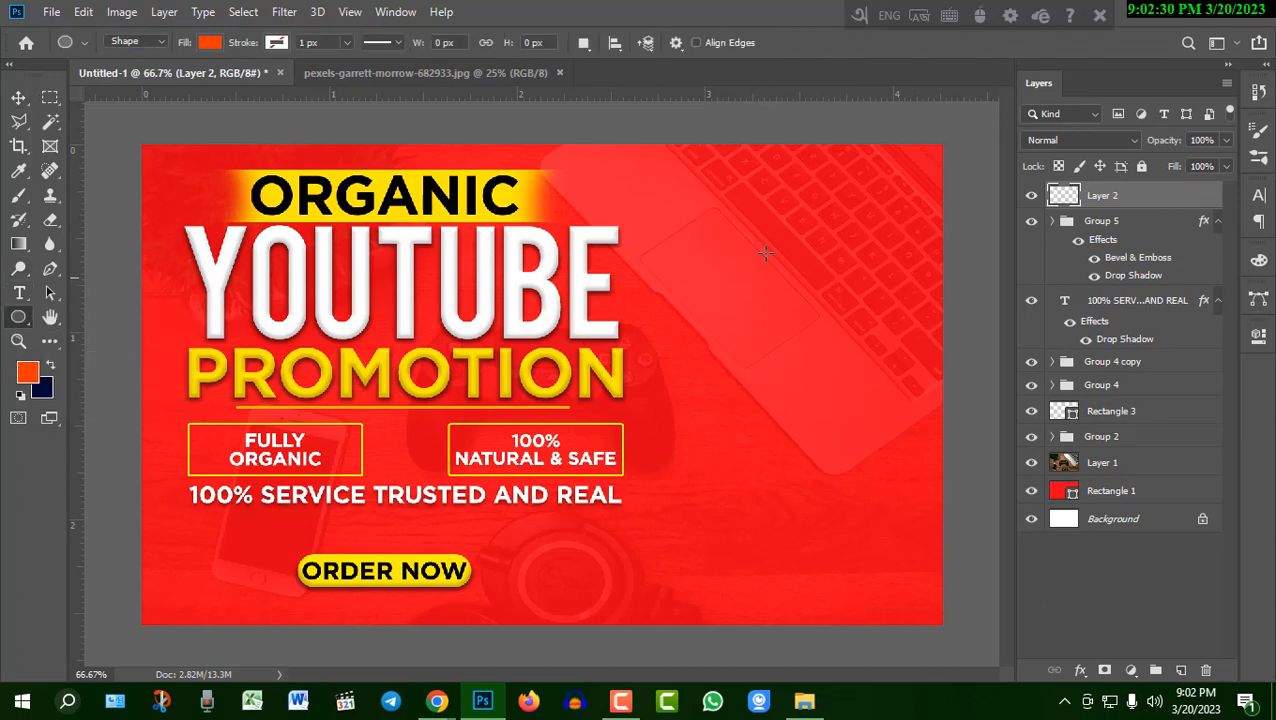
left_click_drag(682, 210, 940, 466)
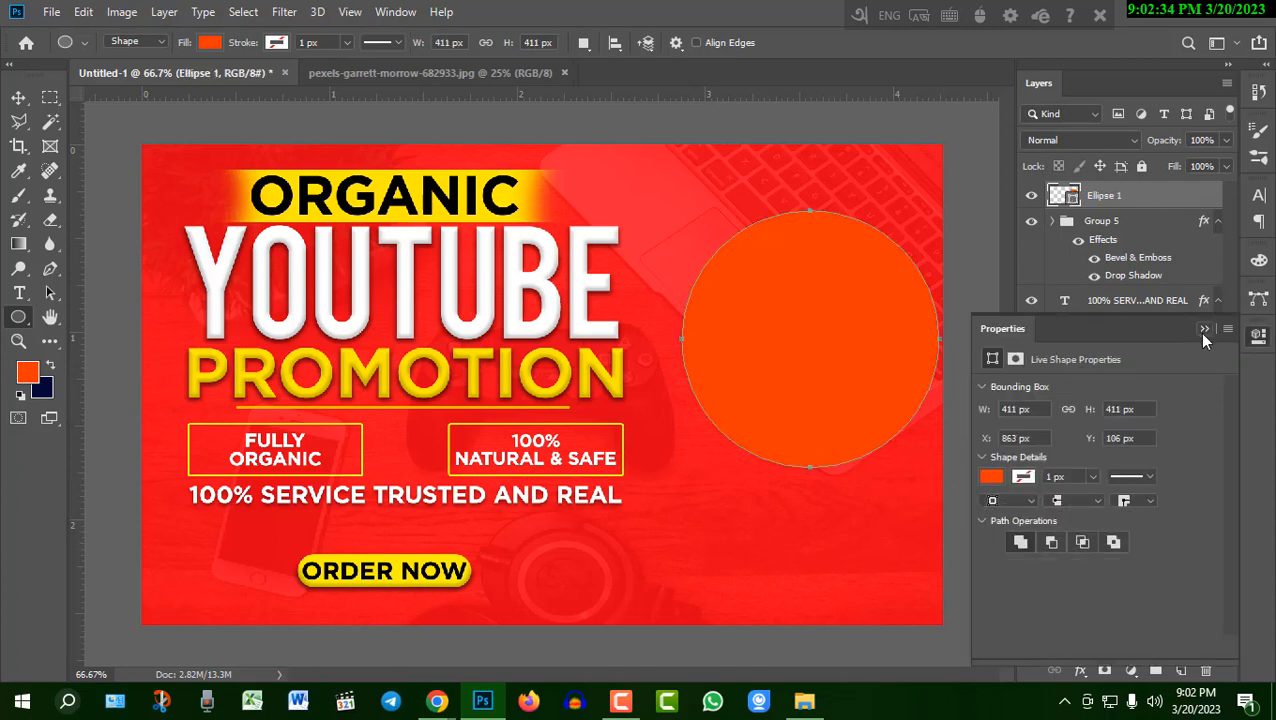
left_click(1201, 329)
Step: Change the circle's fill colour from orange to bright yellow
double_click(1064, 195)
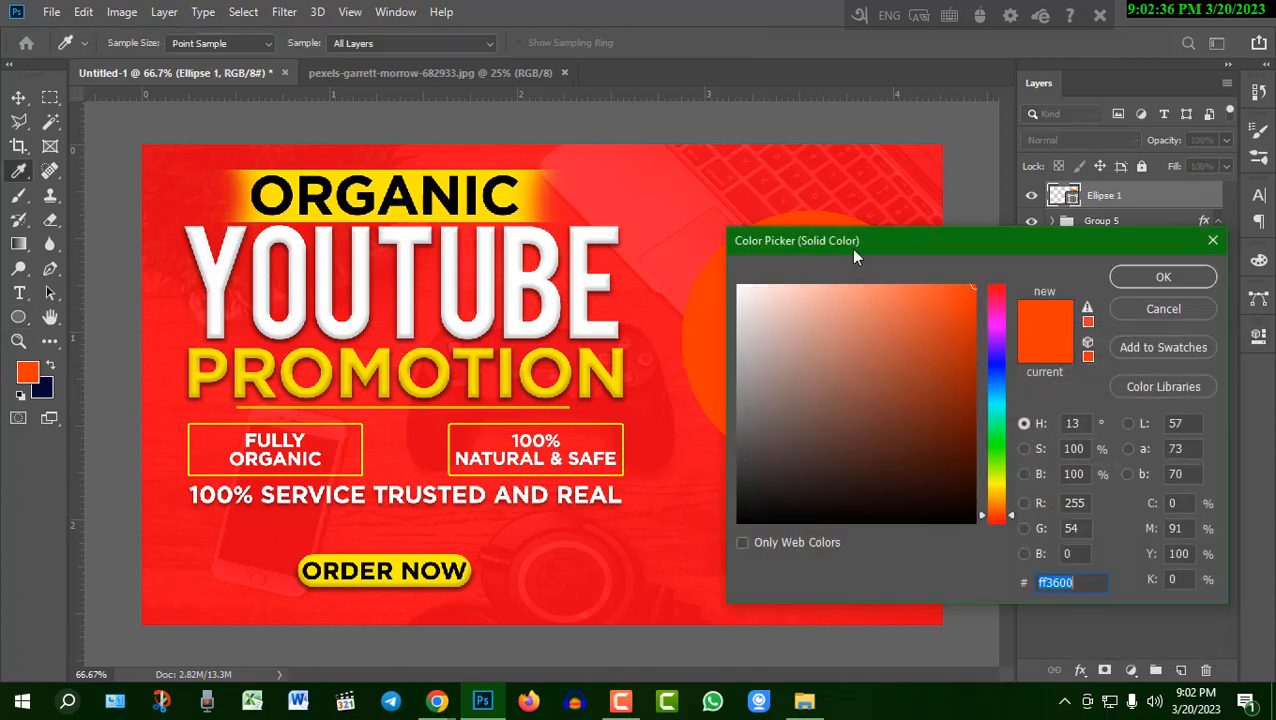
left_click_drag(880, 248, 1014, 142)
left_click_drag(1078, 213, 1136, 171)
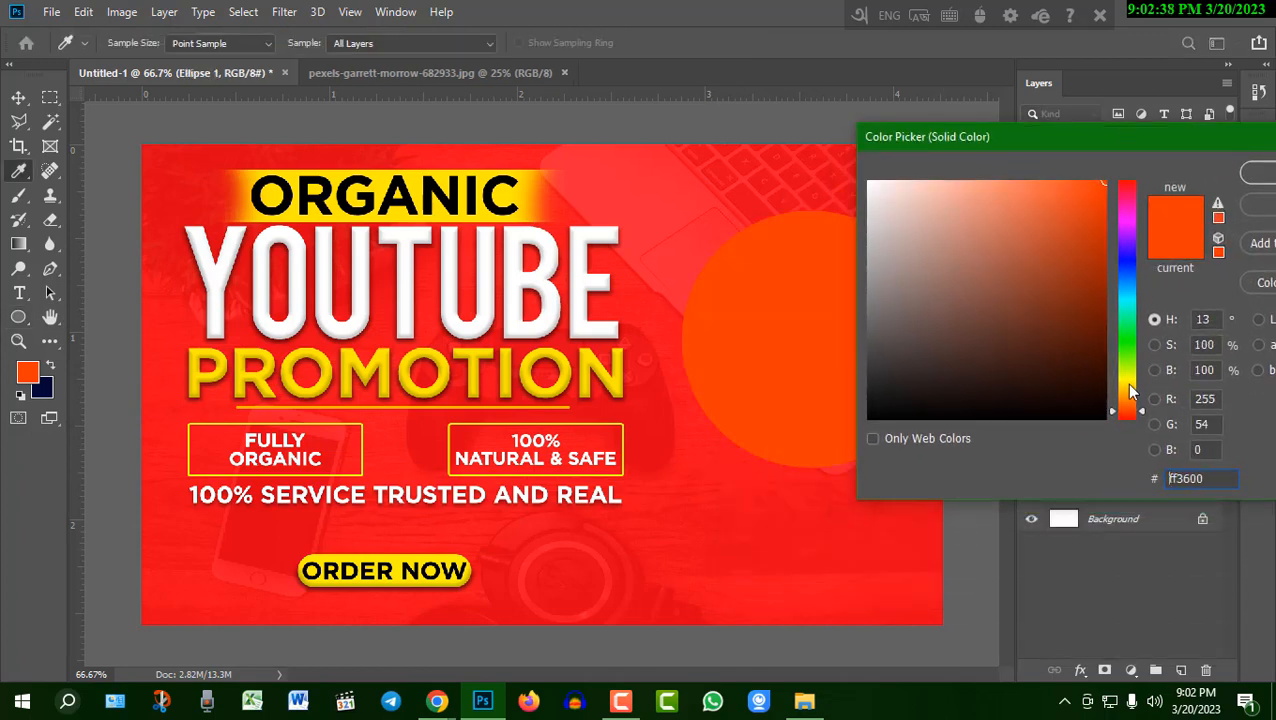
left_click(1125, 380)
left_click(1257, 174)
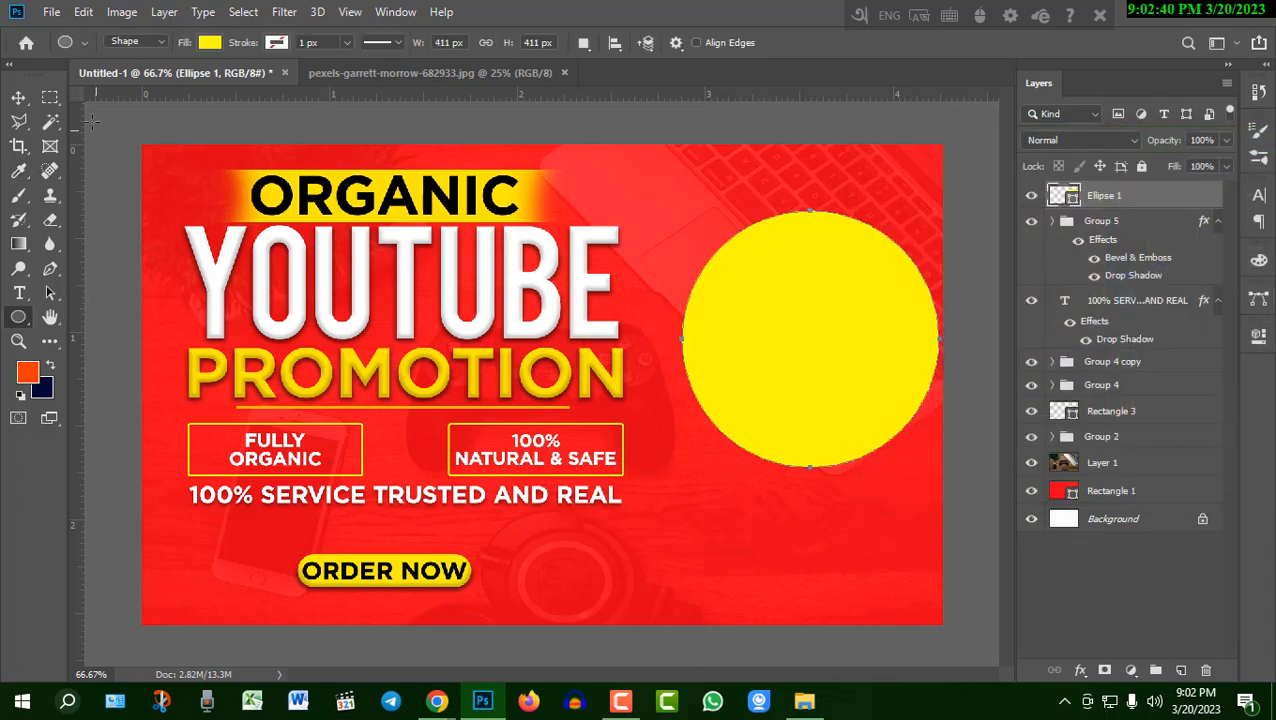
Step: Move the yellow circle slightly up and left, closer to the YOUTUBE heading
key("v")
left_click_drag(811, 290, 785, 245)
left_click(899, 44)
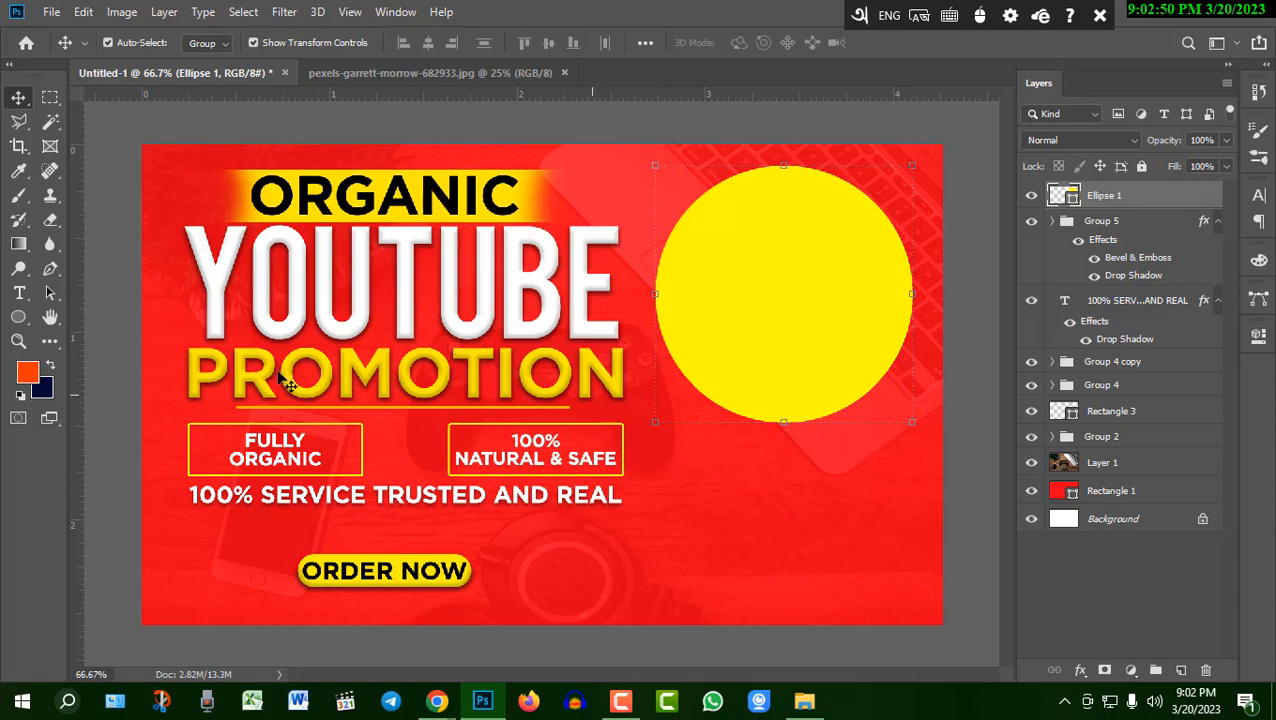
Step: Open the portrait-happy-contented-satisfied-attractive-man PNG from the Desktop folder
left_click(50, 12)
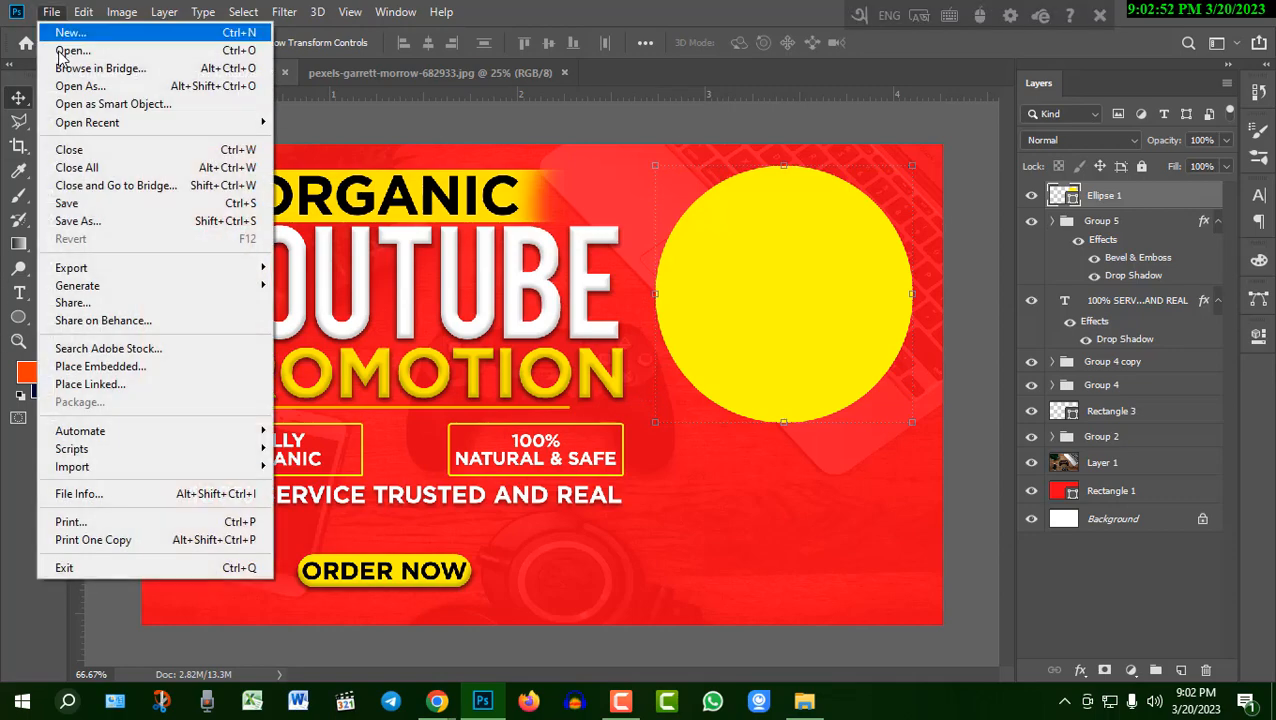
left_click(225, 54)
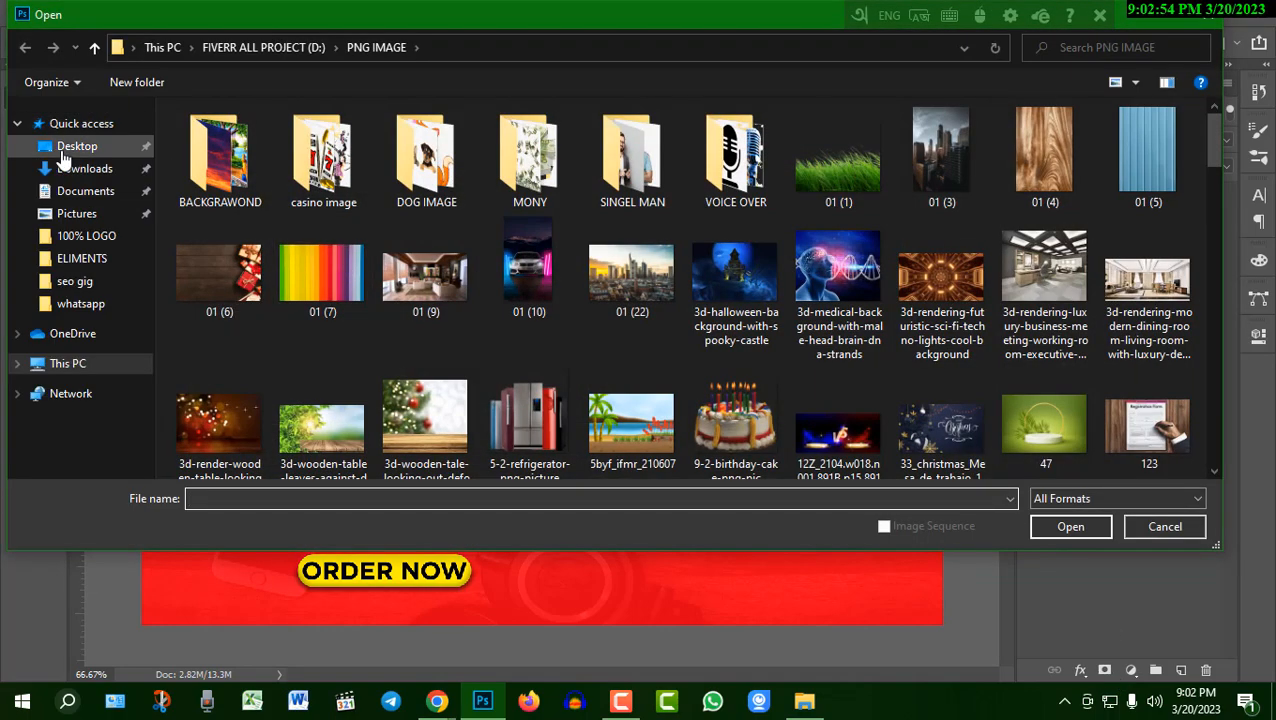
left_click(77, 146)
left_click(530, 300)
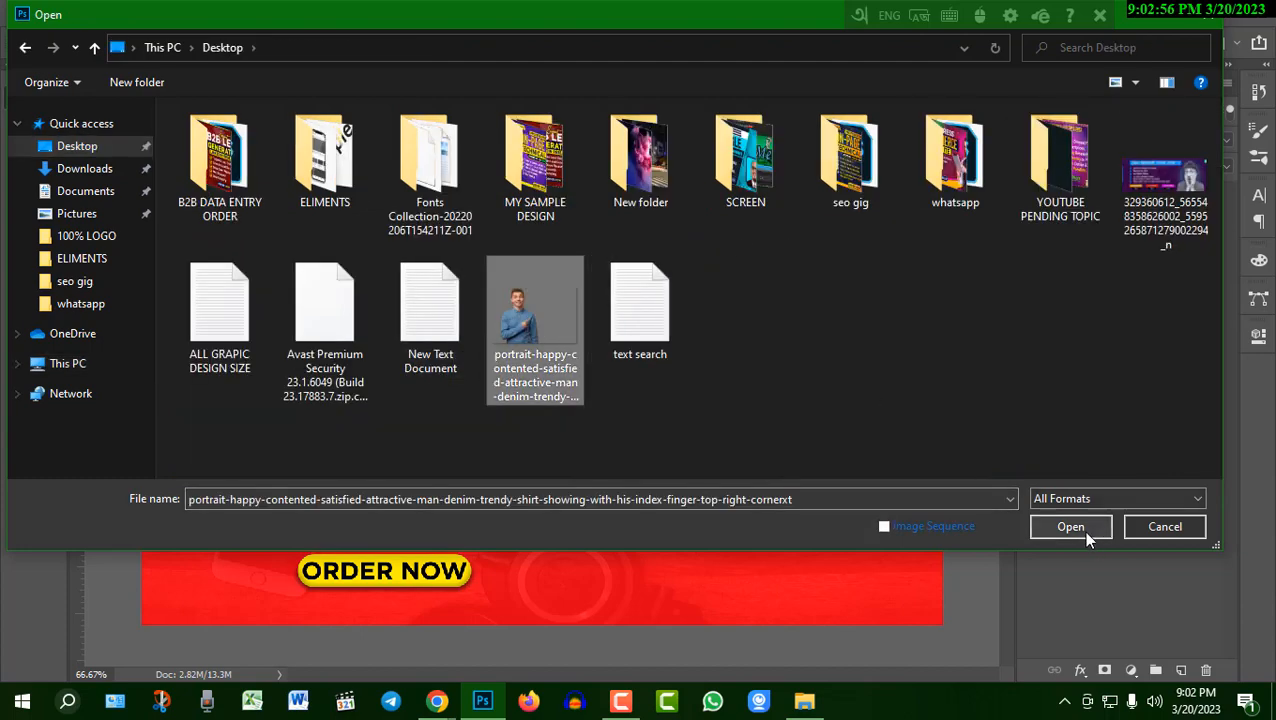
left_click(1070, 526)
Step: Float the portrait image in its own window and close the pexels-garrett-morrow-682933.jpg document
left_click_drag(474, 286, 168, 70)
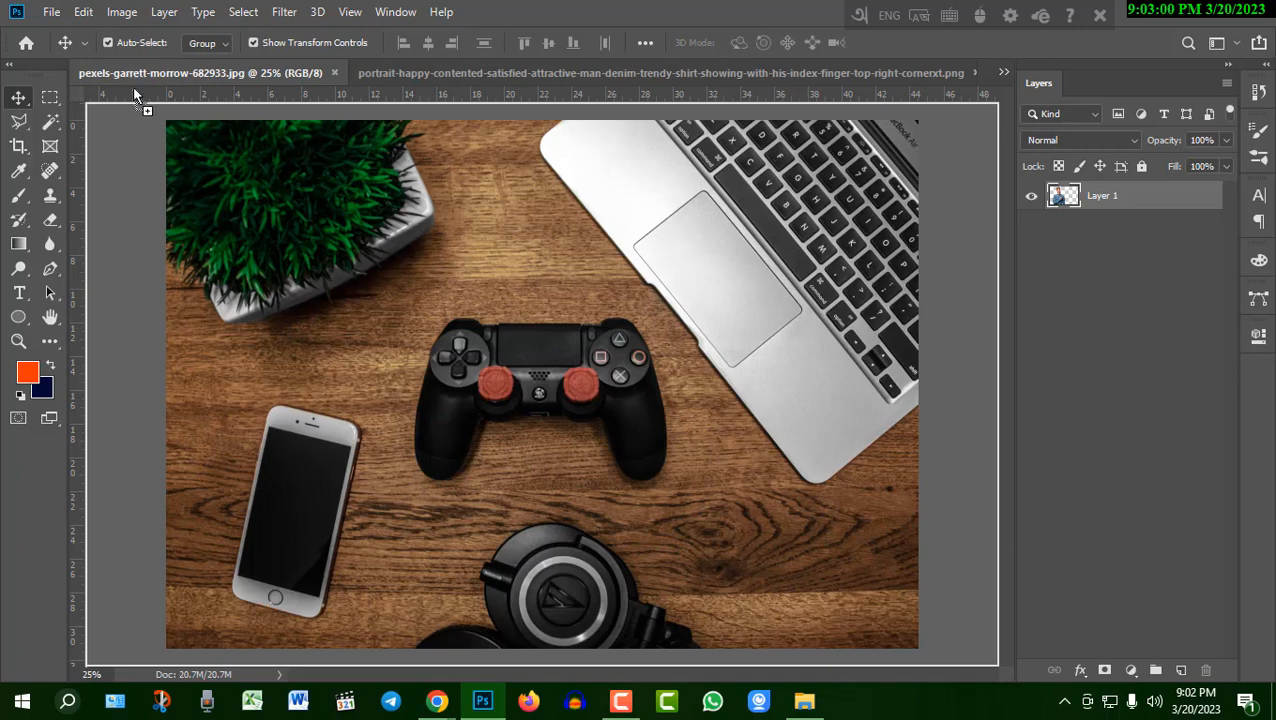
left_click(499, 72)
left_click_drag(524, 280, 526, 283)
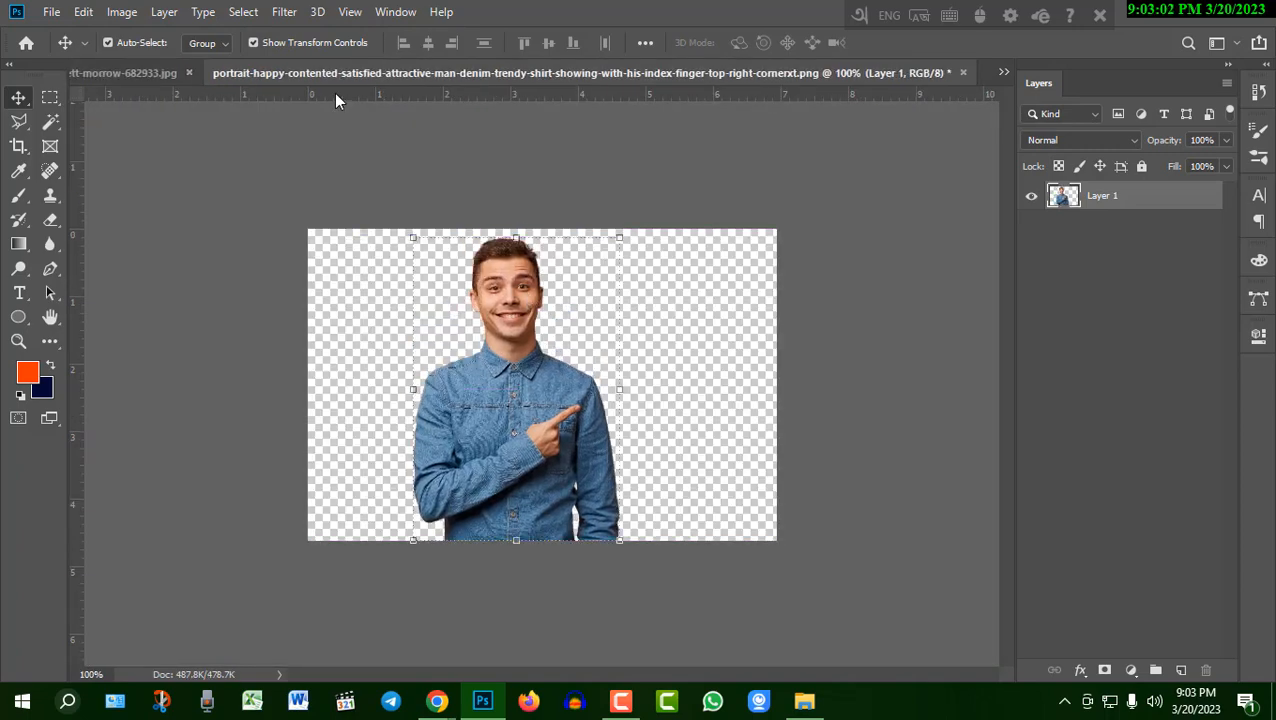
left_click_drag(338, 75, 609, 162)
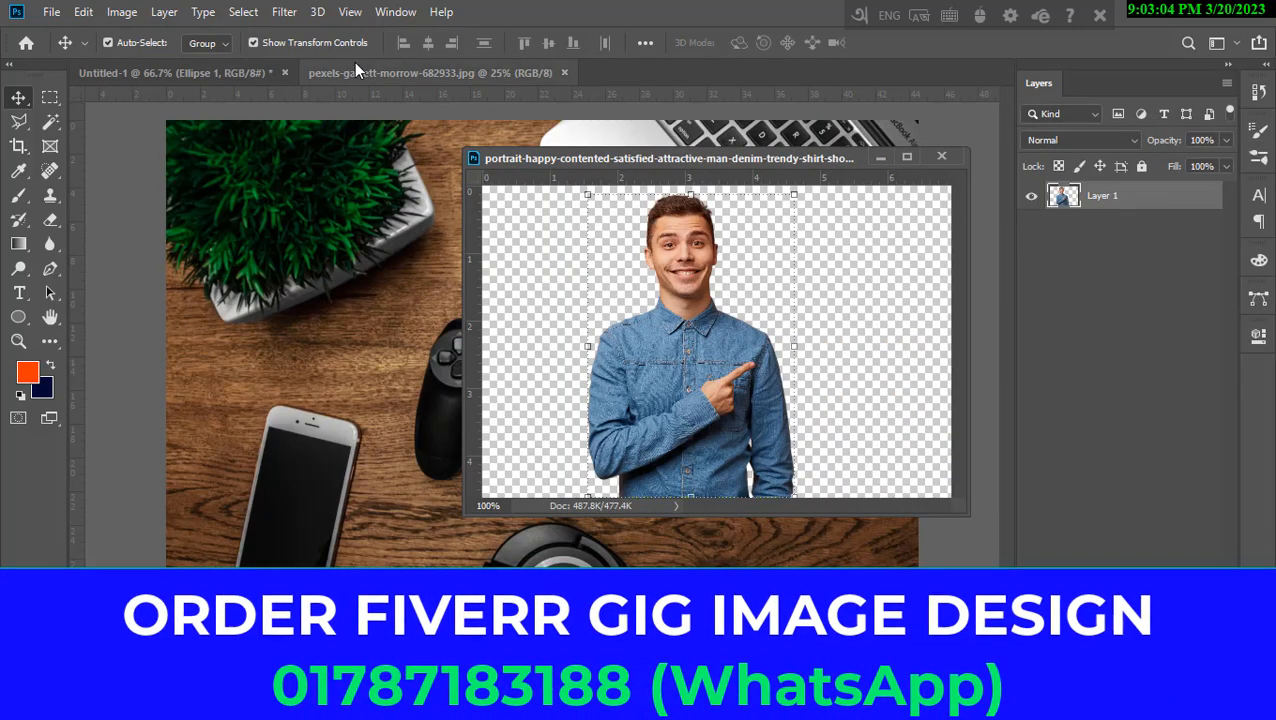
left_click(440, 73)
left_click(565, 73)
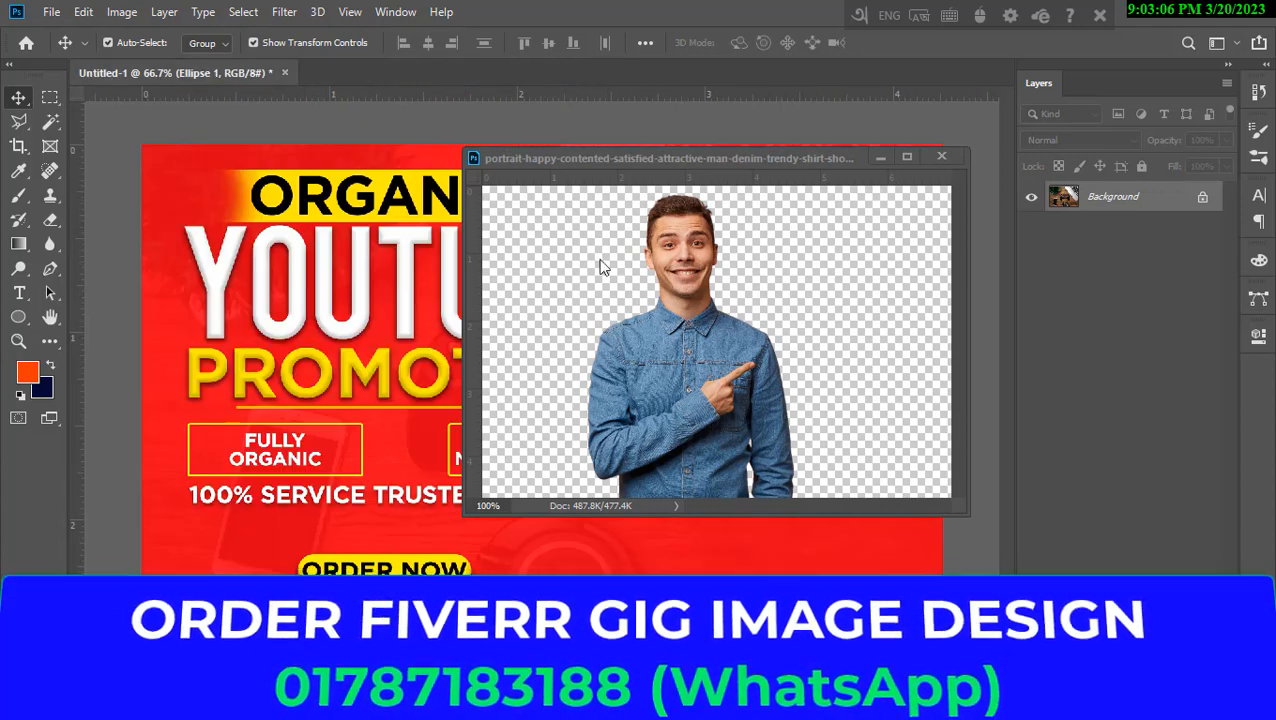
Step: Copy the man cut-out into the Untitled-1 gig design and close the portrait document
left_click(604, 275)
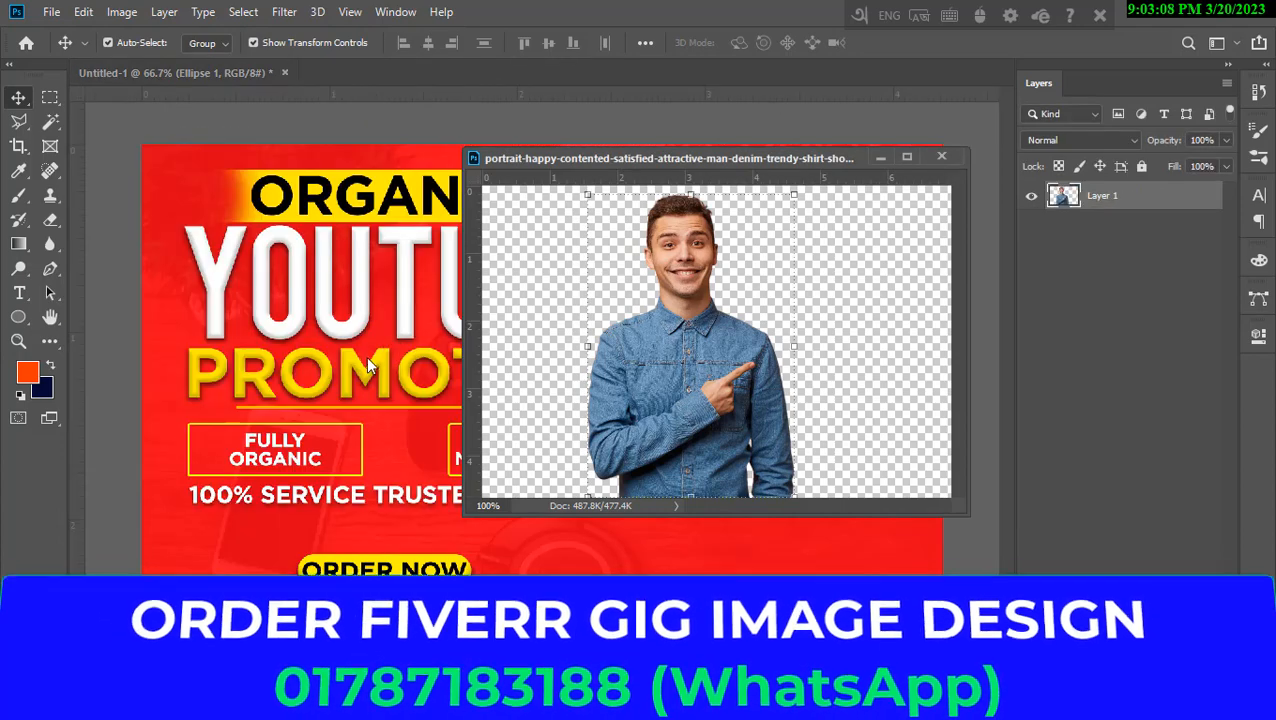
left_click_drag(670, 265, 366, 340)
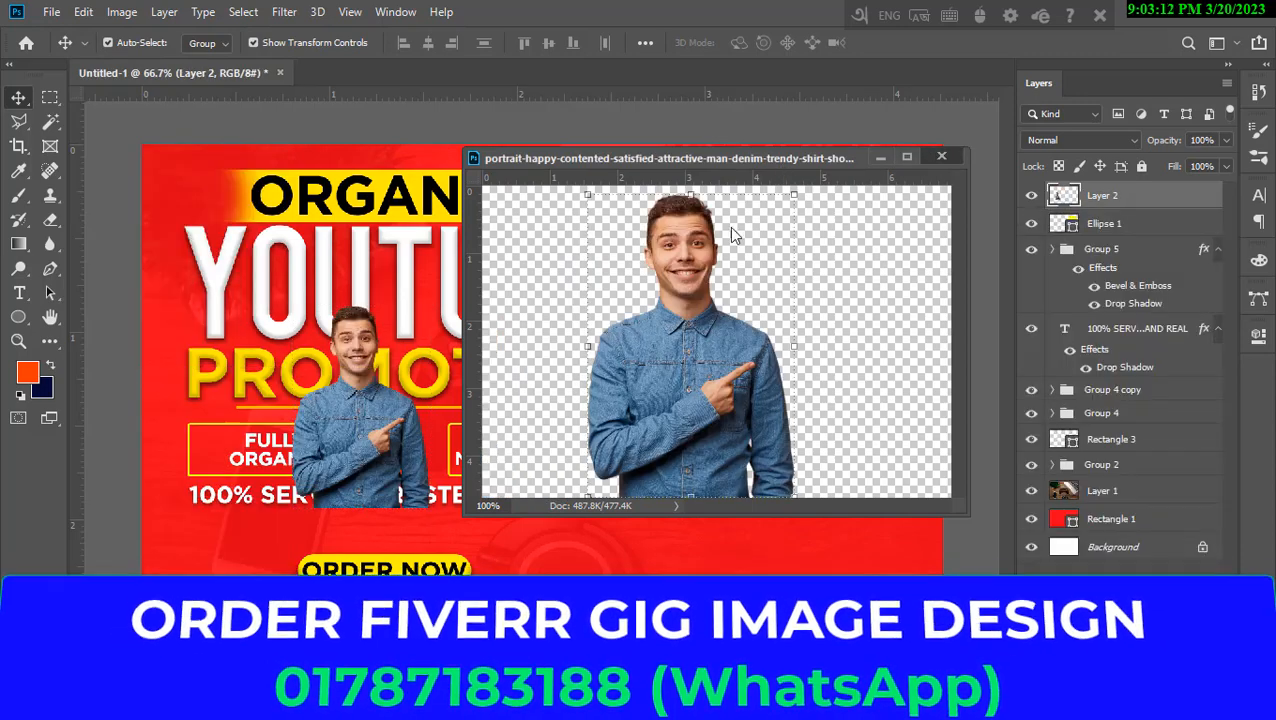
left_click(941, 156)
left_click(627, 271)
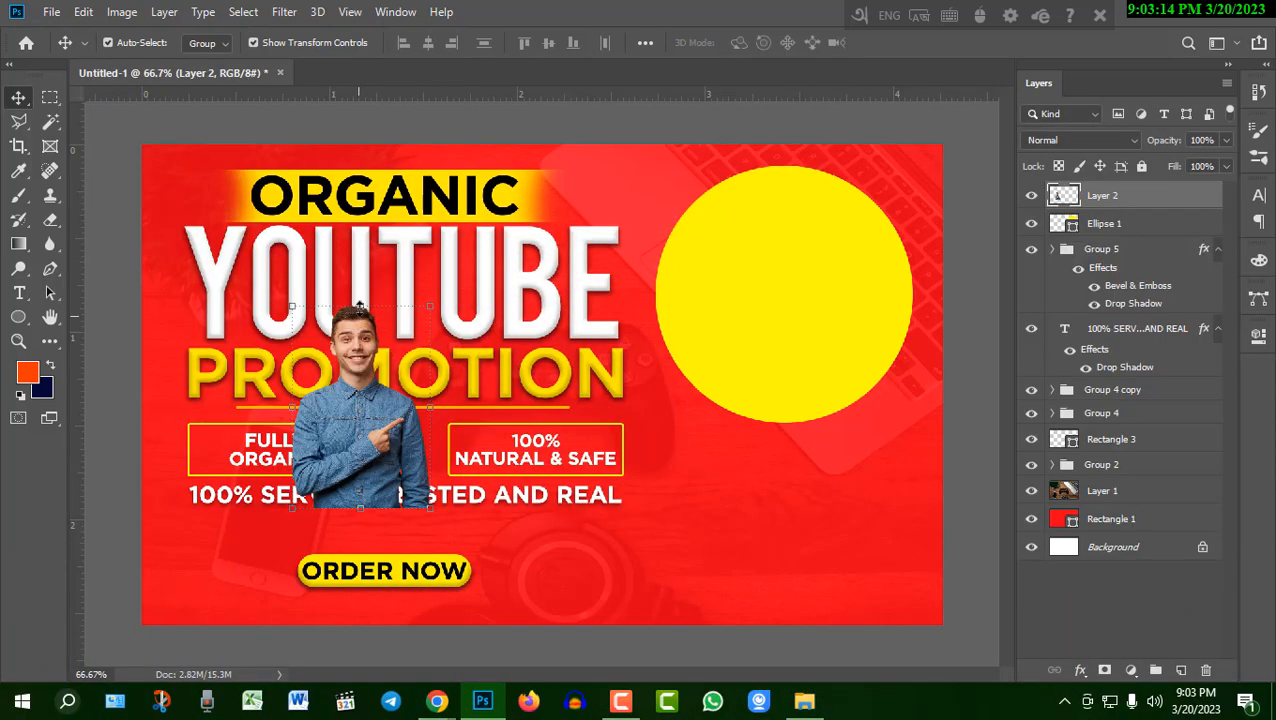
Step: Enlarge the man cut-out to about 215% and place it over the yellow circle, standing on the canvas's bottom edge
key("ctrl+t")
left_click_drag(374, 337, 862, 452)
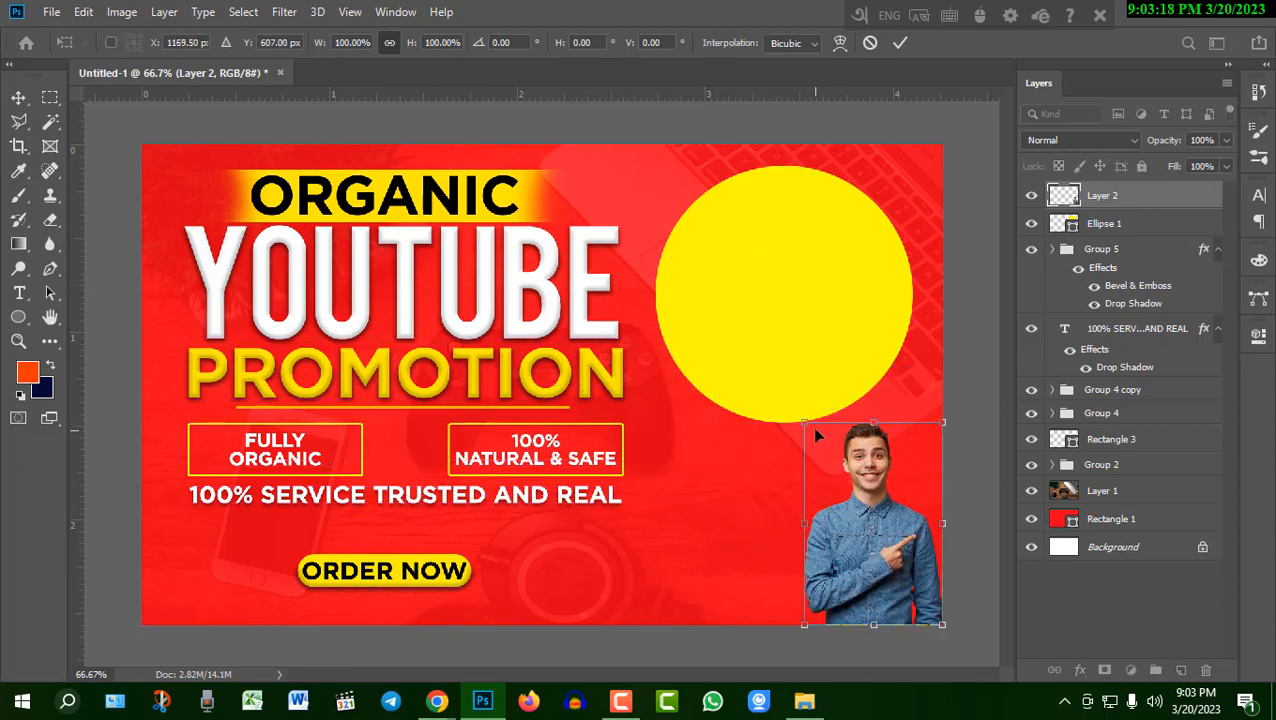
left_click_drag(805, 422, 641, 190)
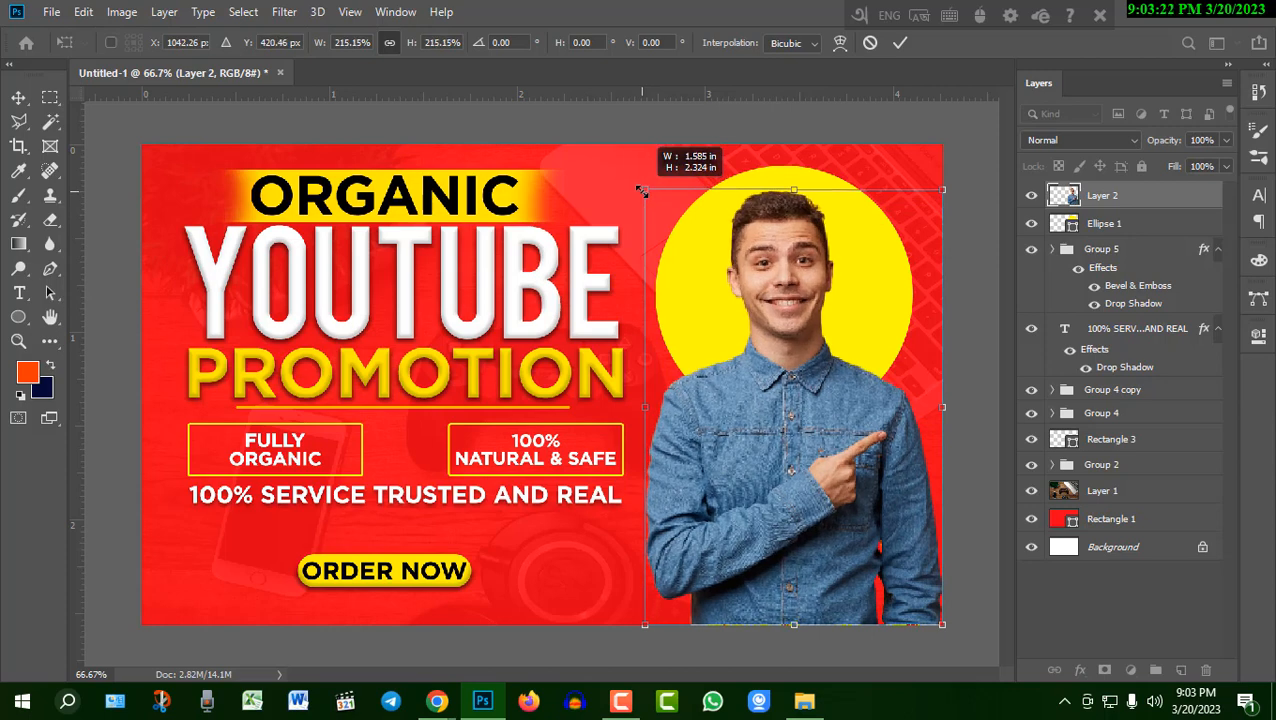
left_click(900, 42)
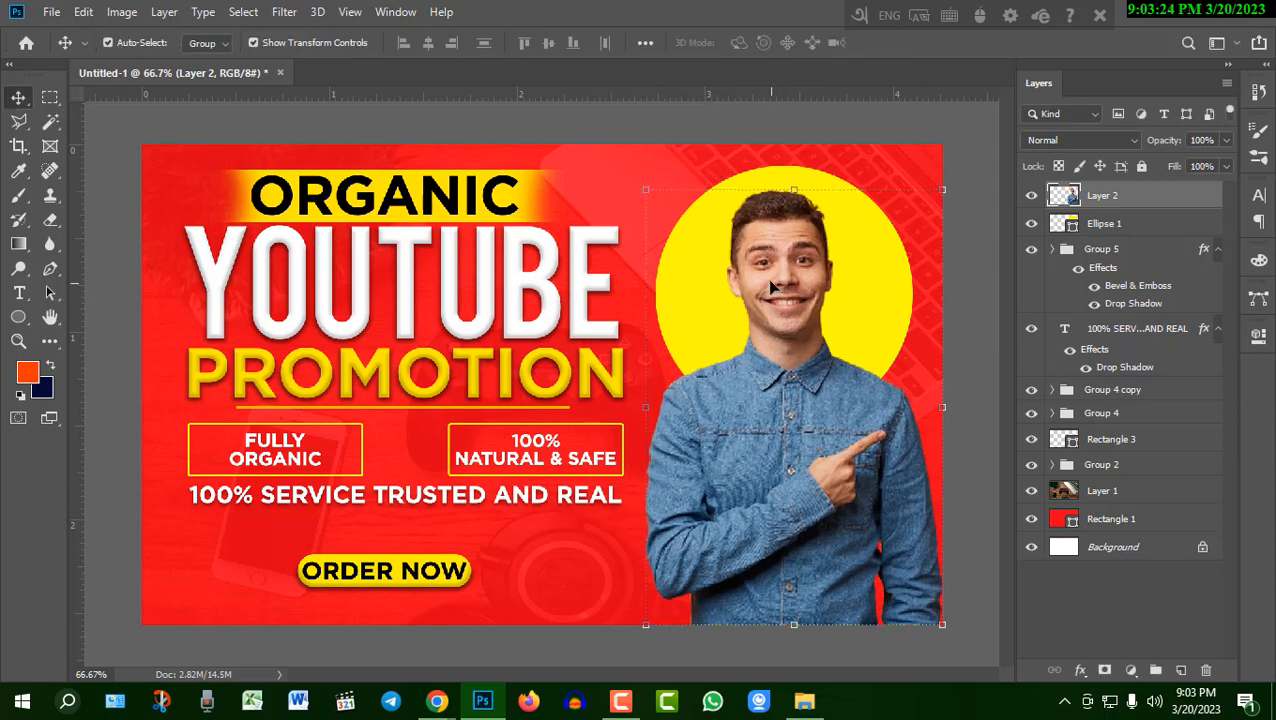
Step: Move the man cut-out slightly up and left, and flip it horizontally so he points at the text
left_click_drag(774, 288, 757, 264)
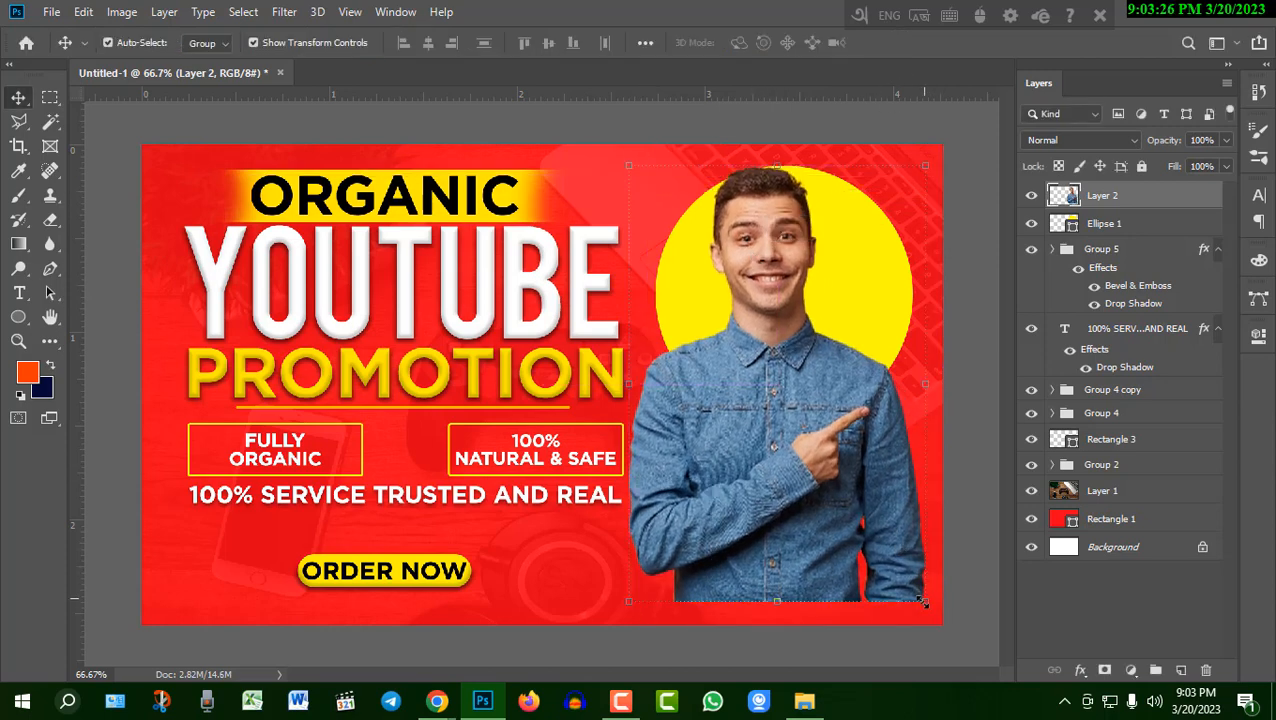
right_click(922, 603)
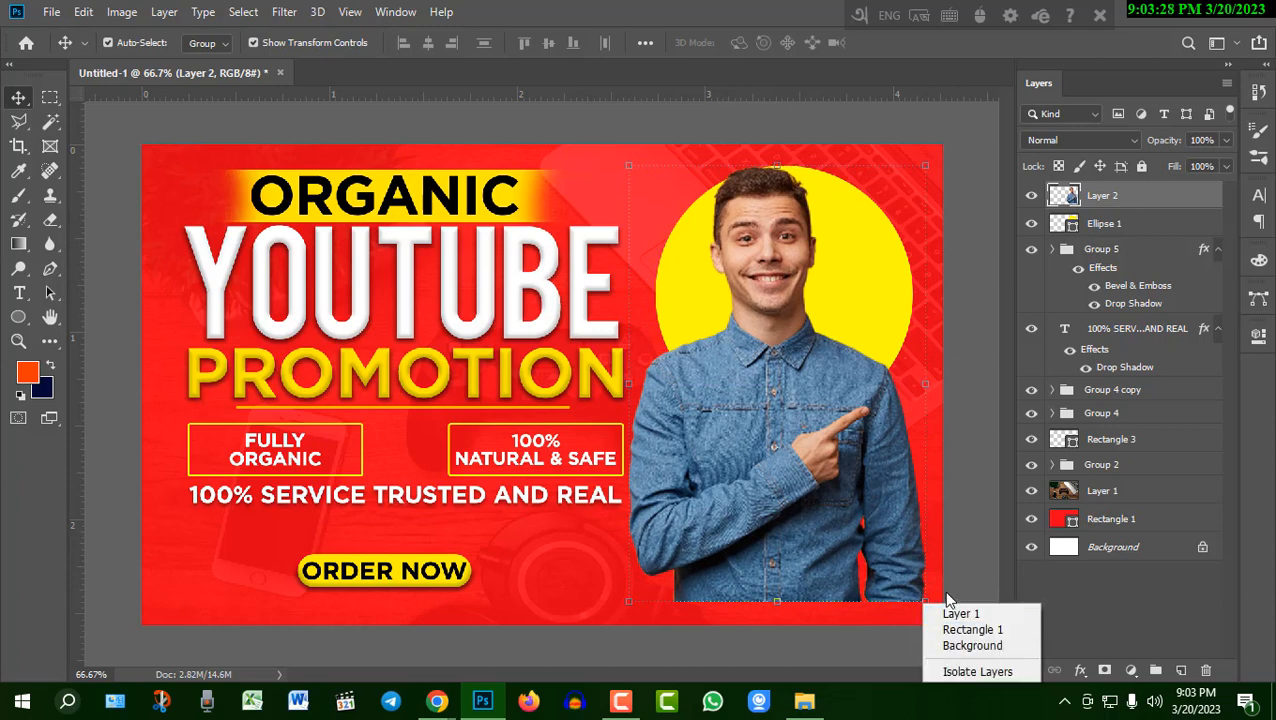
left_click(760, 248)
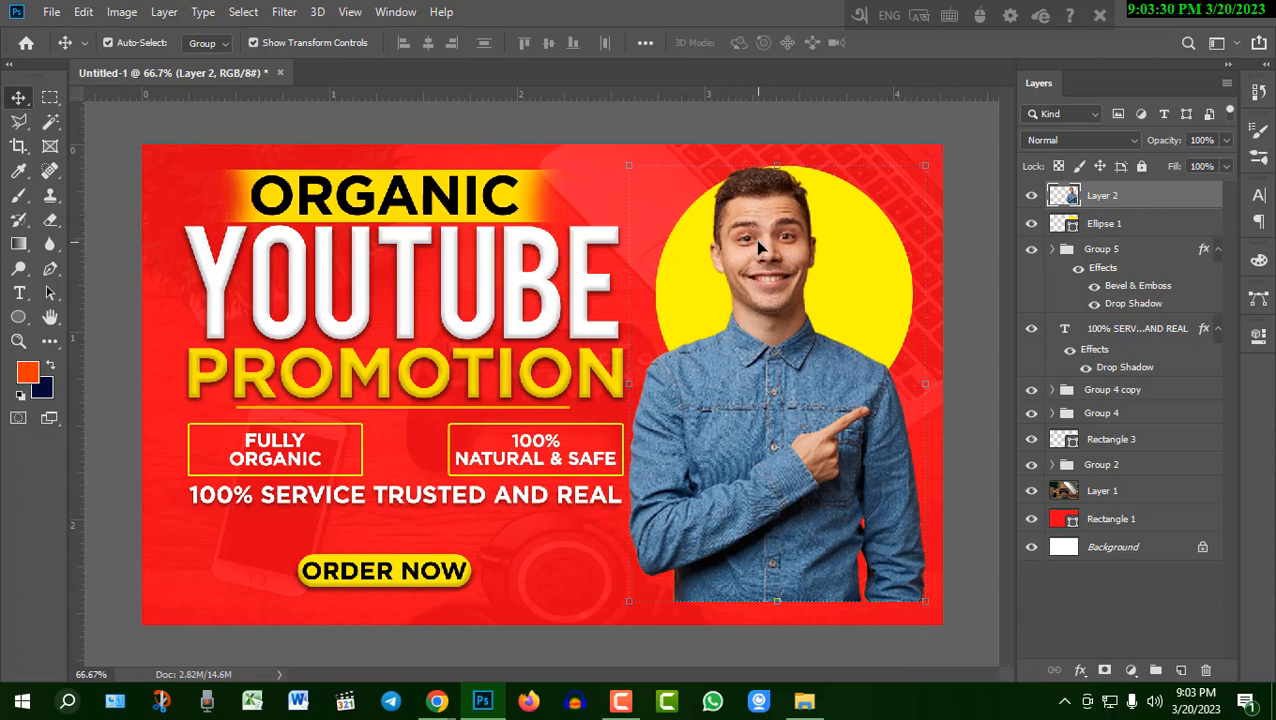
left_click_drag(760, 248, 734, 234)
left_click(899, 588)
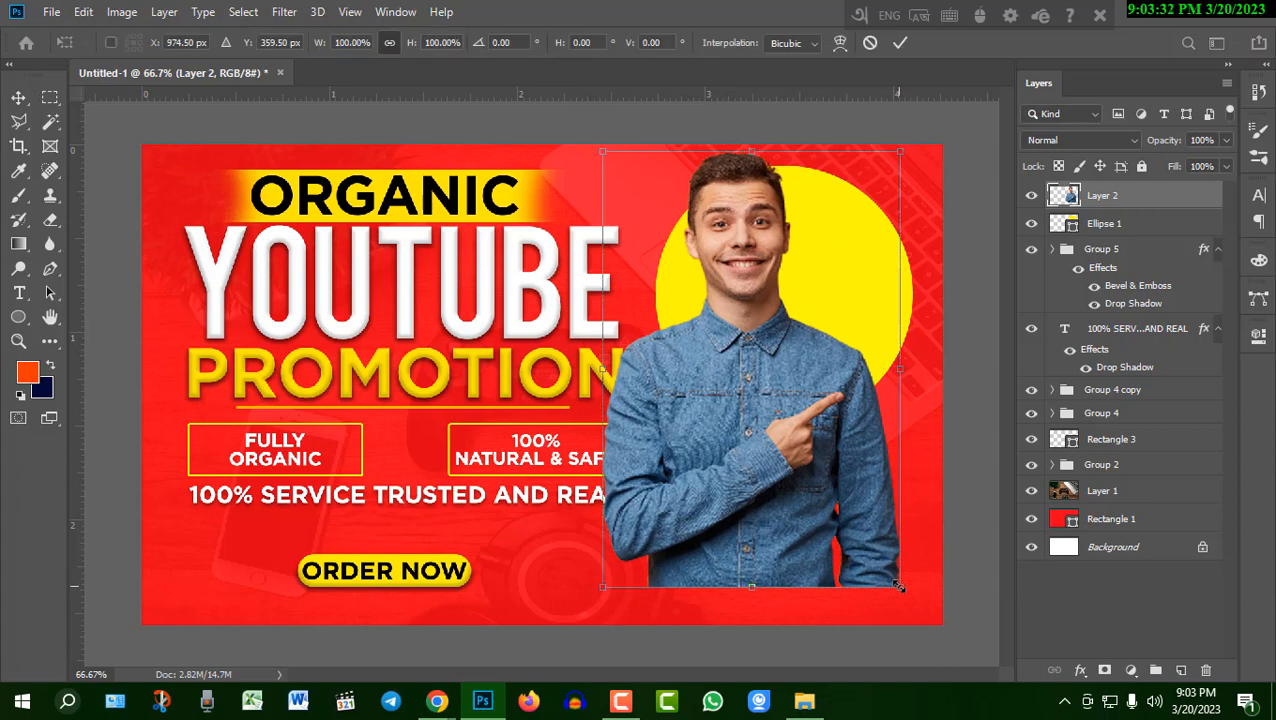
right_click(899, 588)
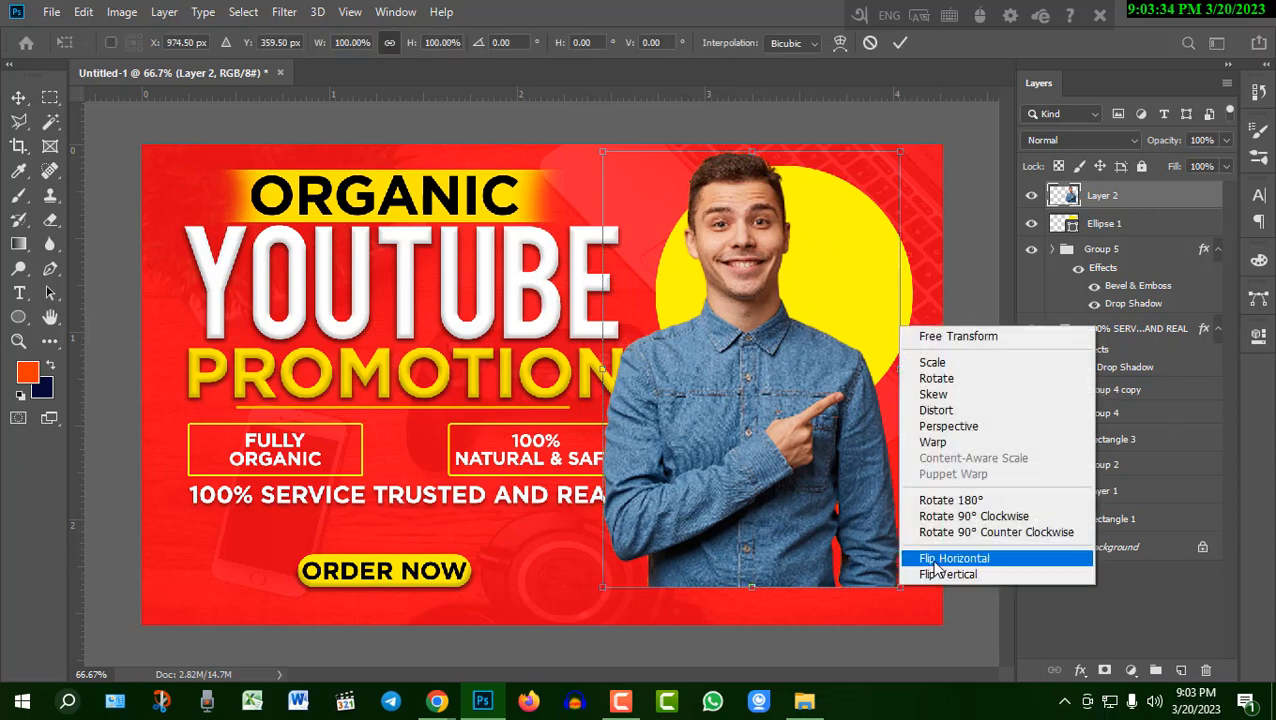
left_click(975, 558)
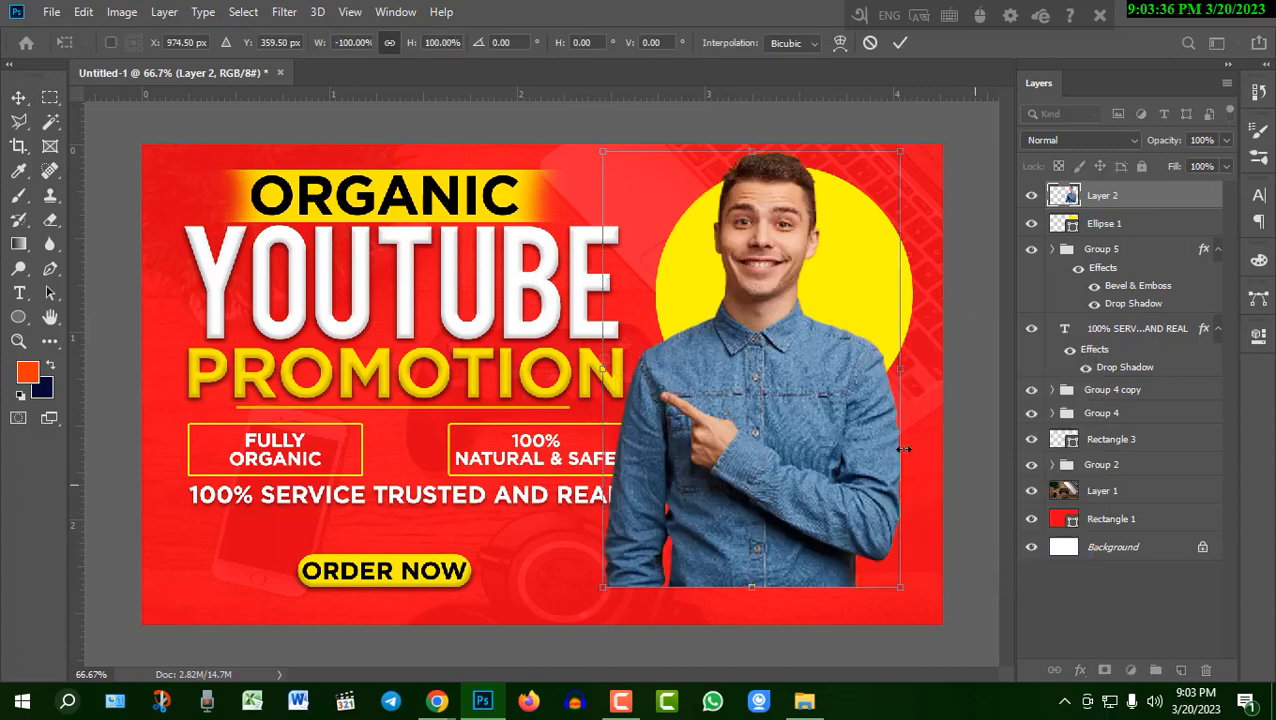
Step: Move the flipped man cut-out into the canvas's lower right corner and enlarge it to about 108%
left_click_drag(750, 296, 789, 358)
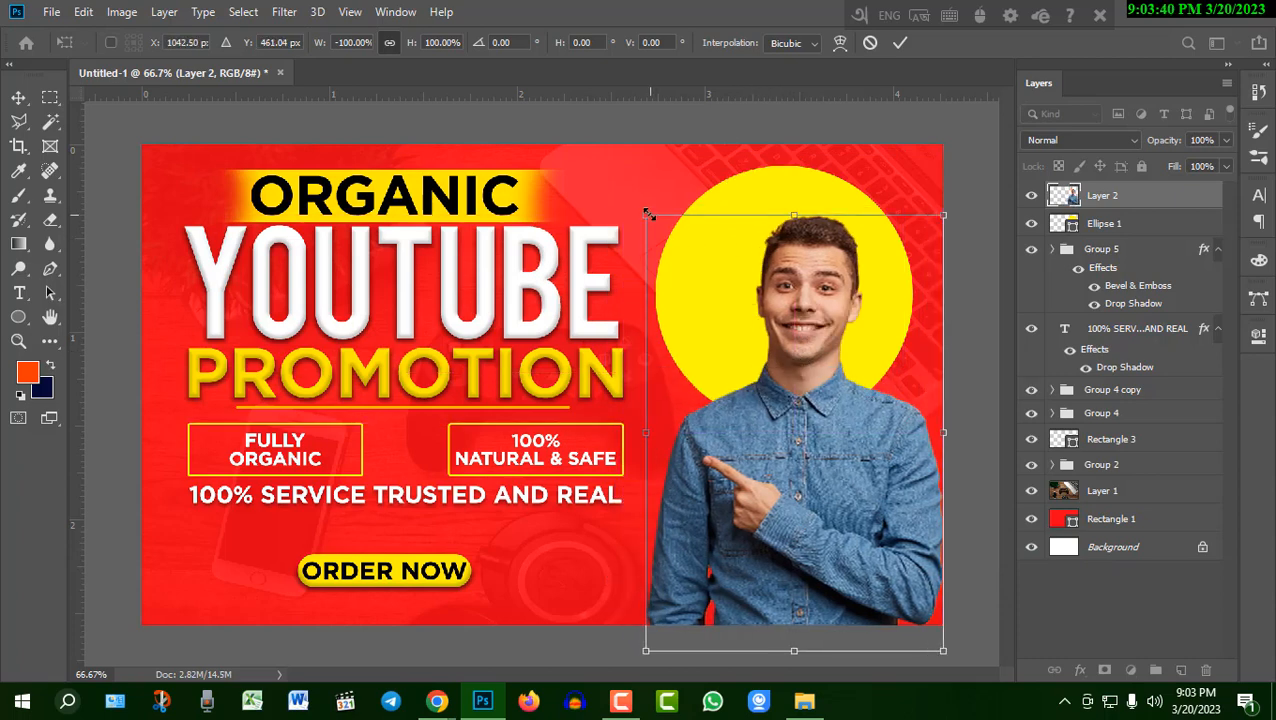
left_click_drag(646, 214, 599, 192)
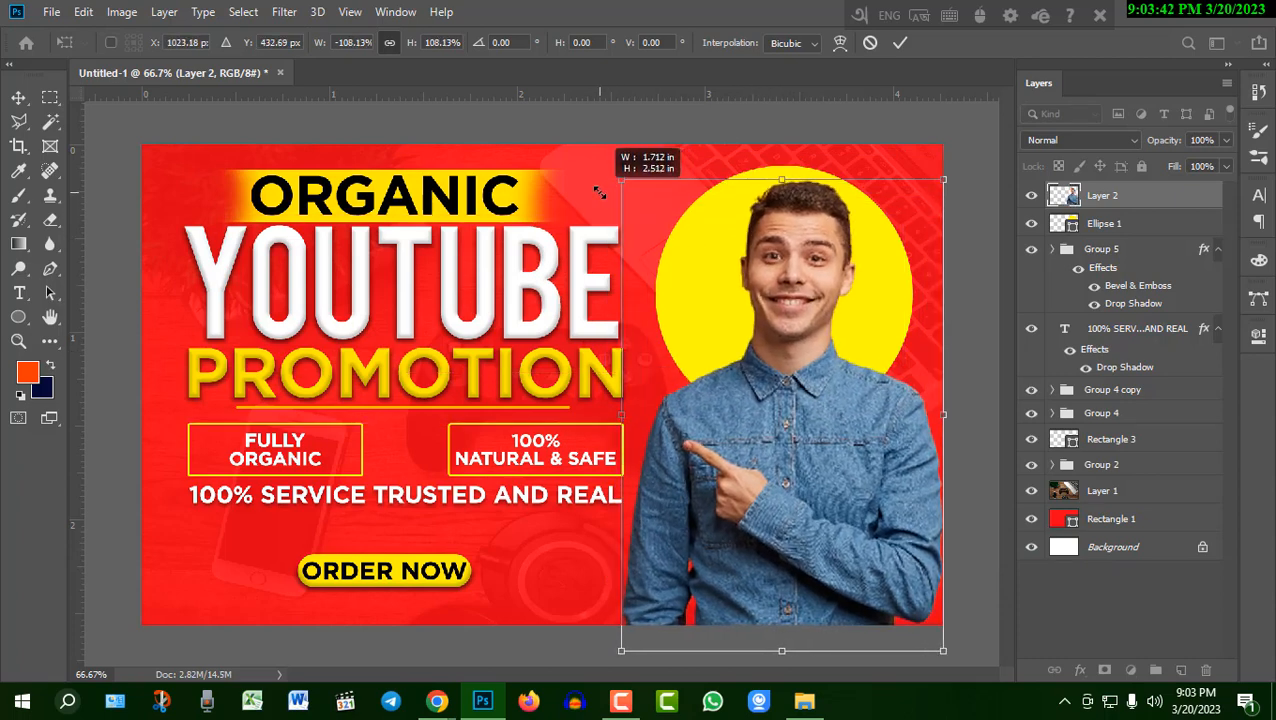
left_click(899, 43)
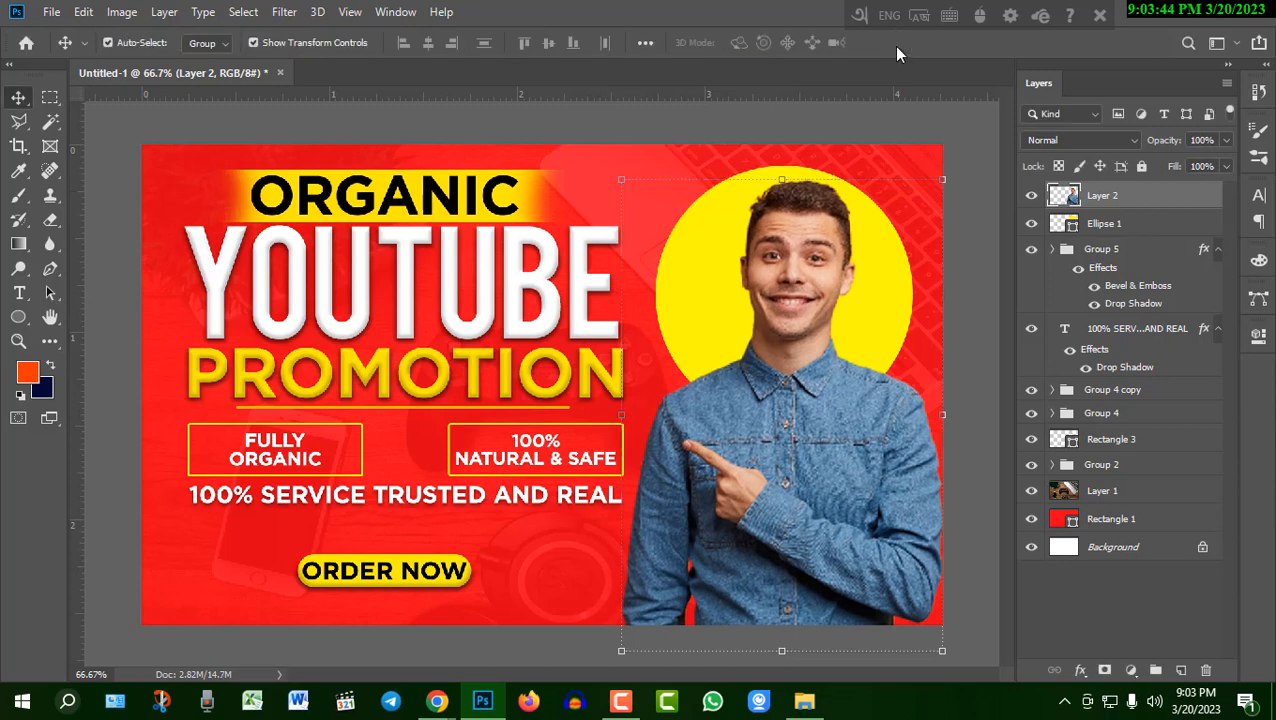
Step: Nudge the man cut-out slightly left, closer to the text block
key("Left")
key("Left")
key("Left")
key("Left")
key("Left")
key("Left")
key("Left")
key("Left")
key("Left")
key("Left")
key("Left")
key("Left")
key("Left")
key("Left")
key("Left")
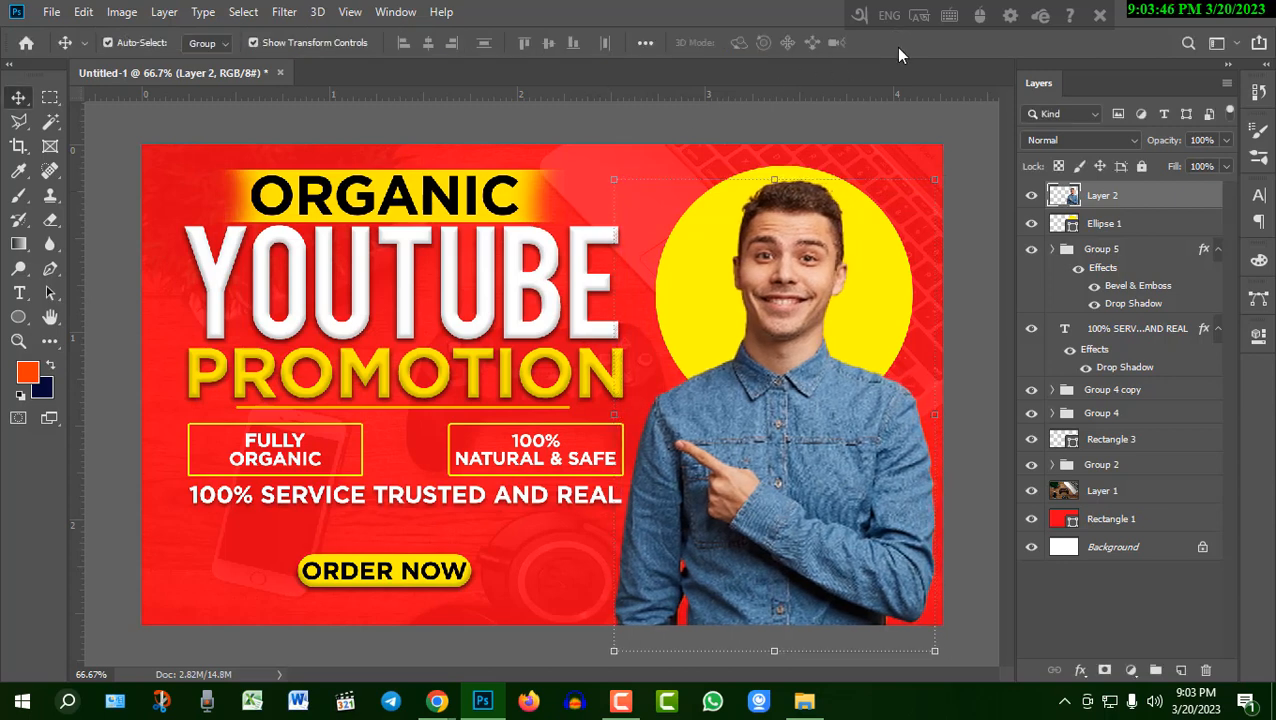
Step: Move the yellow circle behind the man slightly up and right
left_click(848, 236)
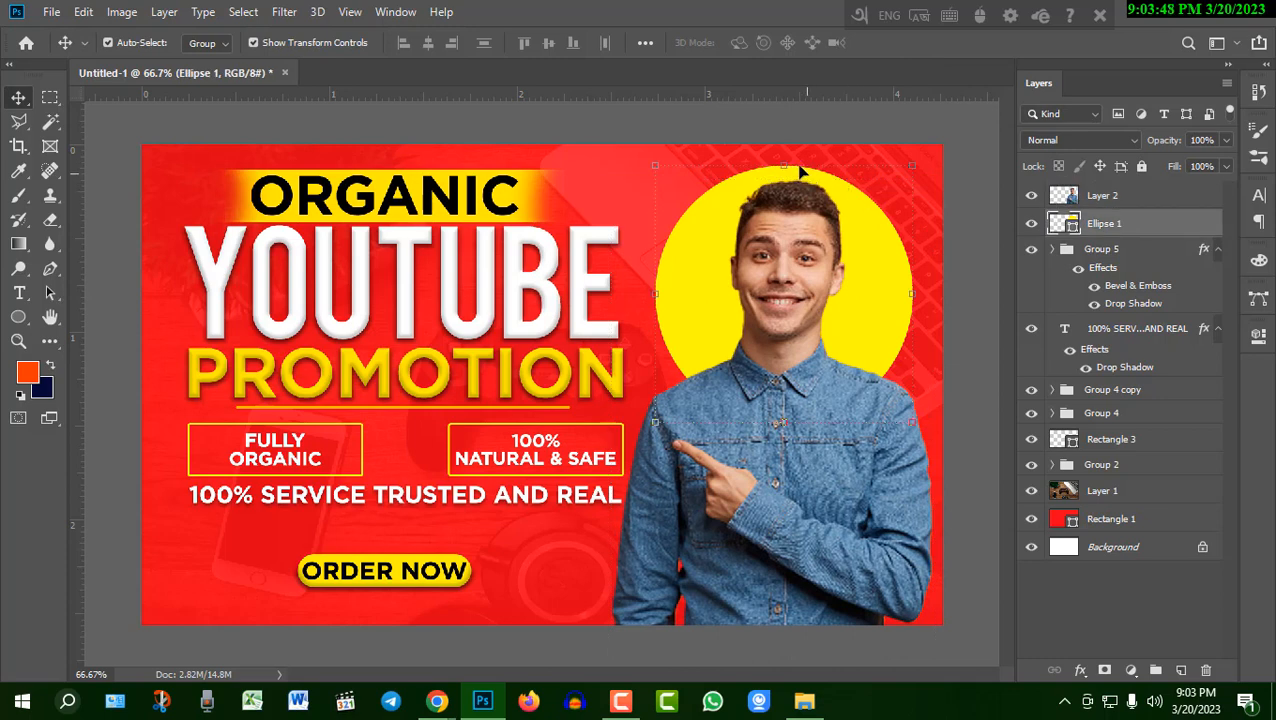
key("ctrl+t")
left_click_drag(852, 239, 855, 228)
left_click(902, 43)
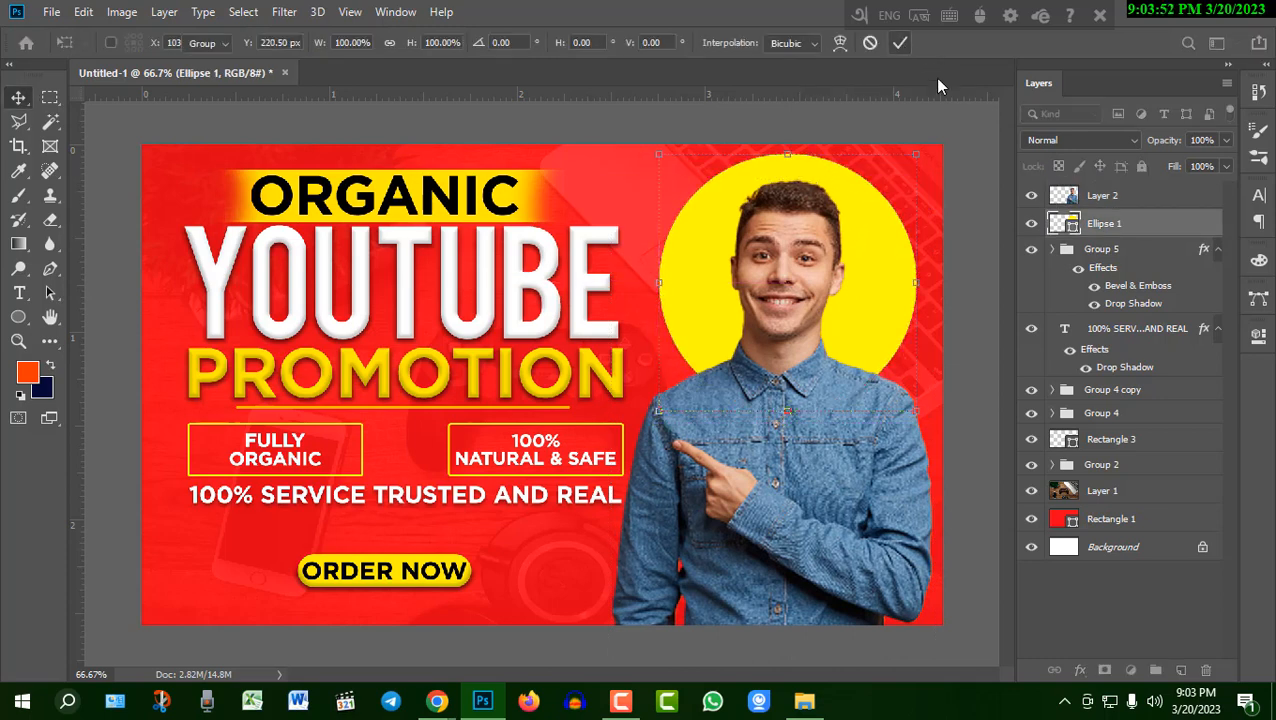
Step: Add a Drop Shadow with a size of 29 px to the yellow circle
double_click(1165, 223)
left_click_drag(583, 86, 895, 89)
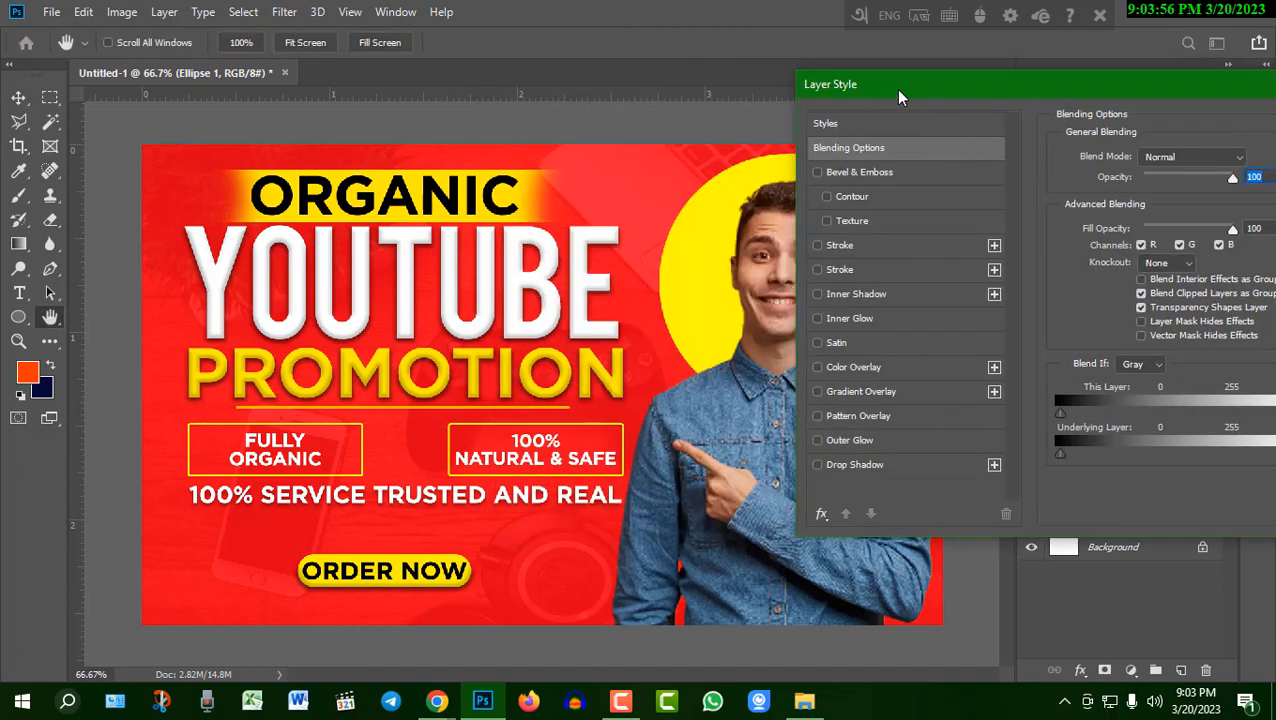
left_click(907, 464)
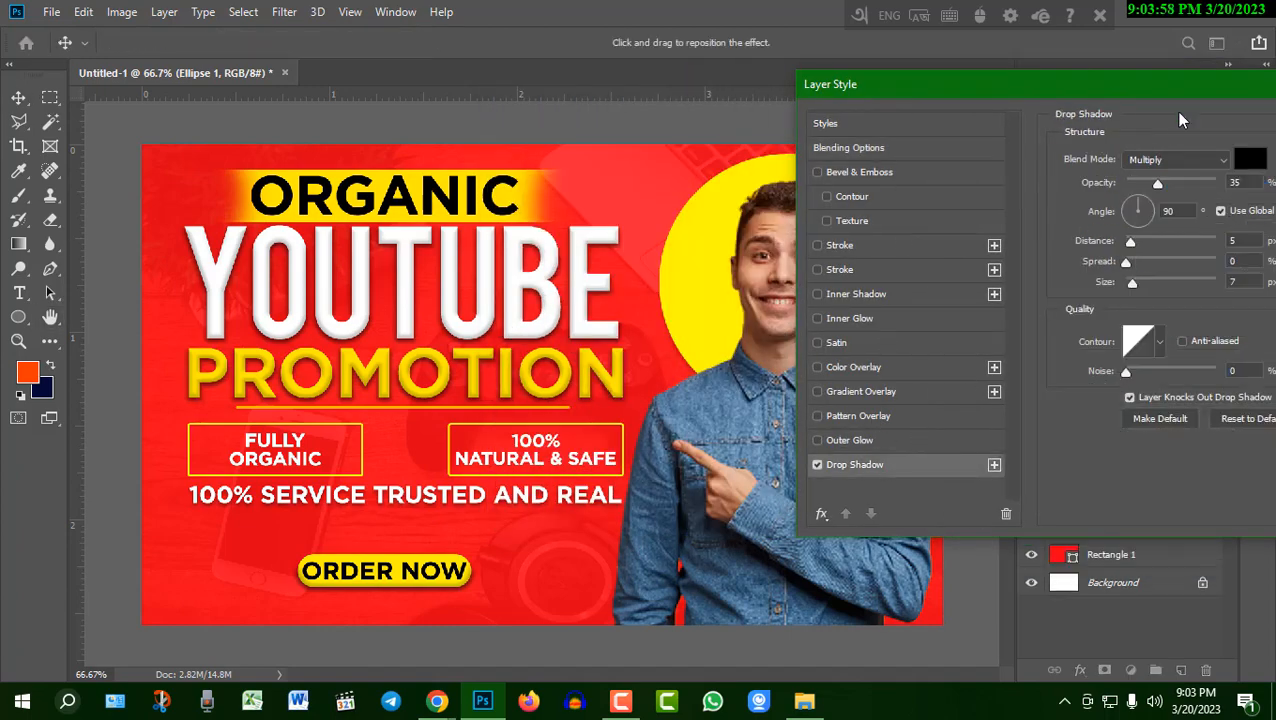
left_click_drag(1219, 86, 1070, 83)
left_click_drag(981, 280, 989, 281)
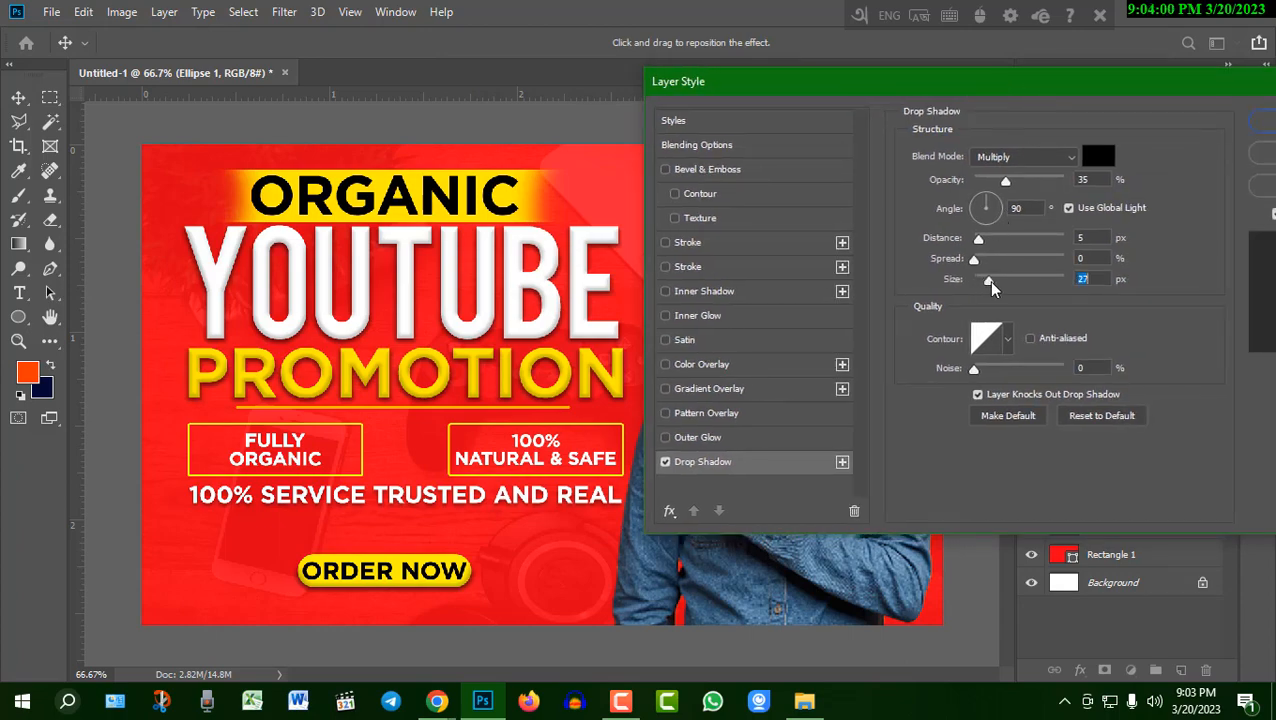
left_click_drag(942, 90, 670, 99)
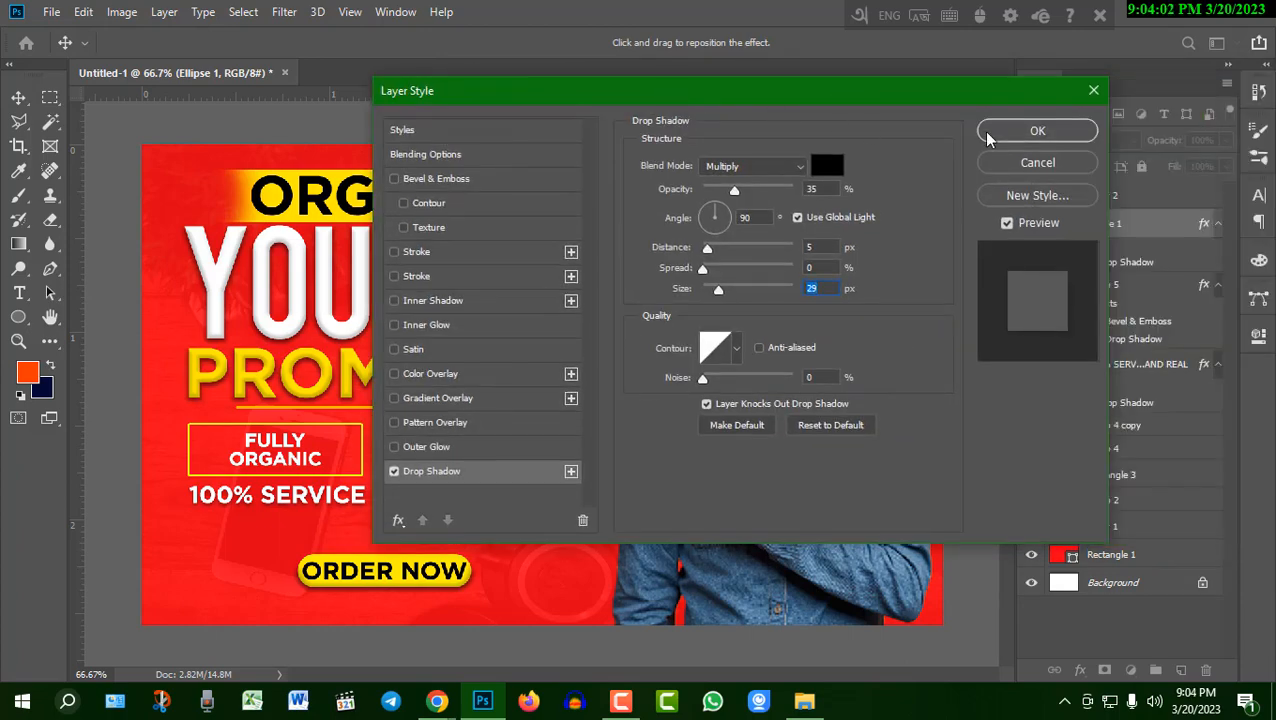
left_click(1030, 129)
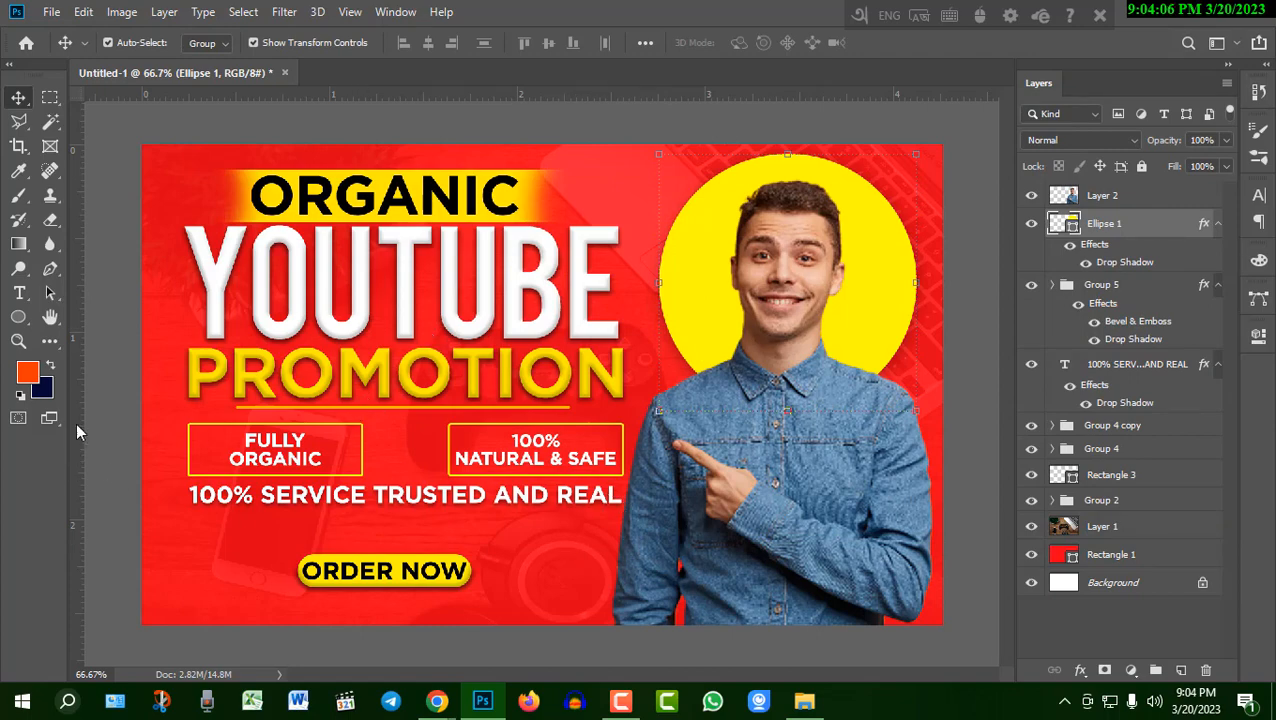
Step: Open the ER (3) dot-pattern image from the ELIMENTS folder on the Desktop
left_click(51, 12)
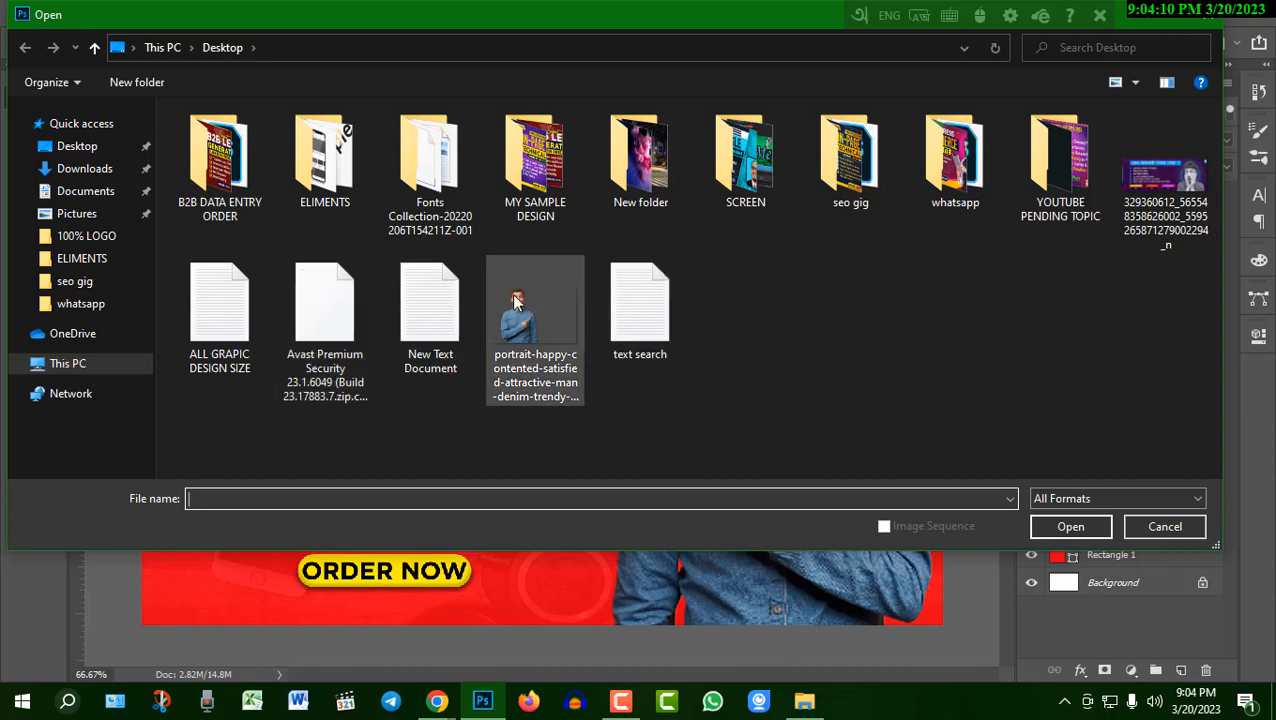
double_click(320, 158)
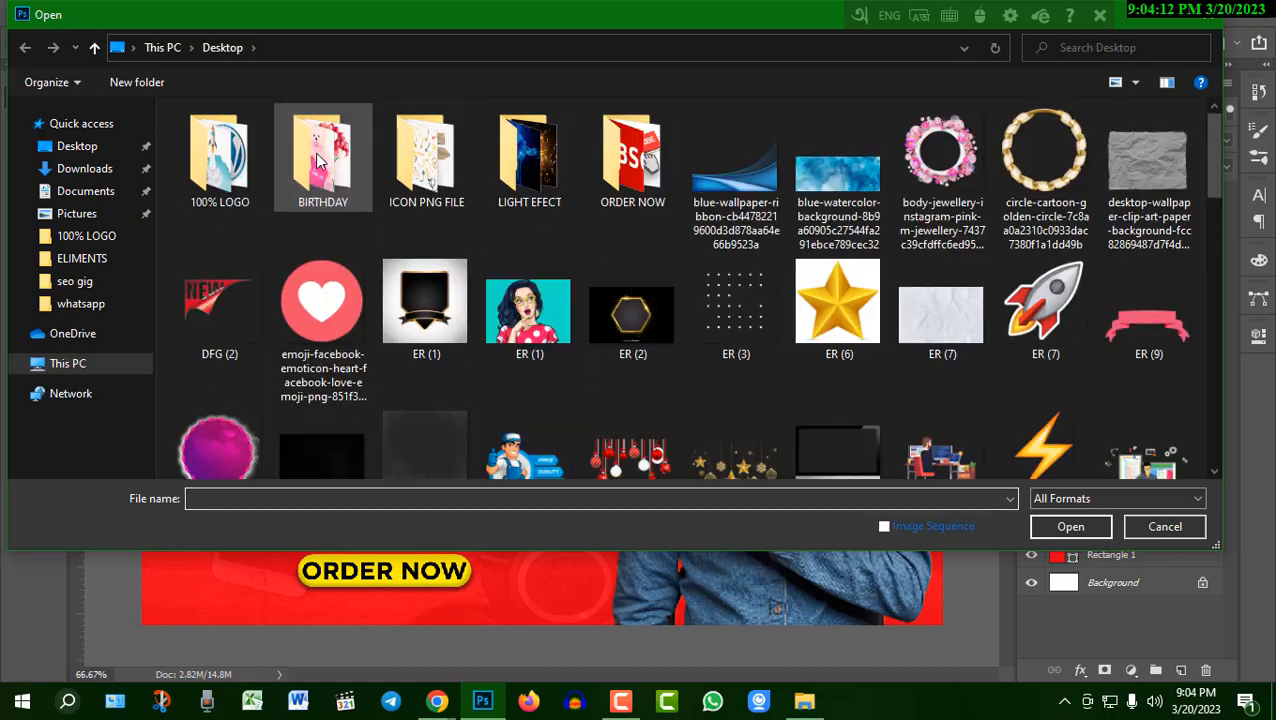
left_click(735, 310)
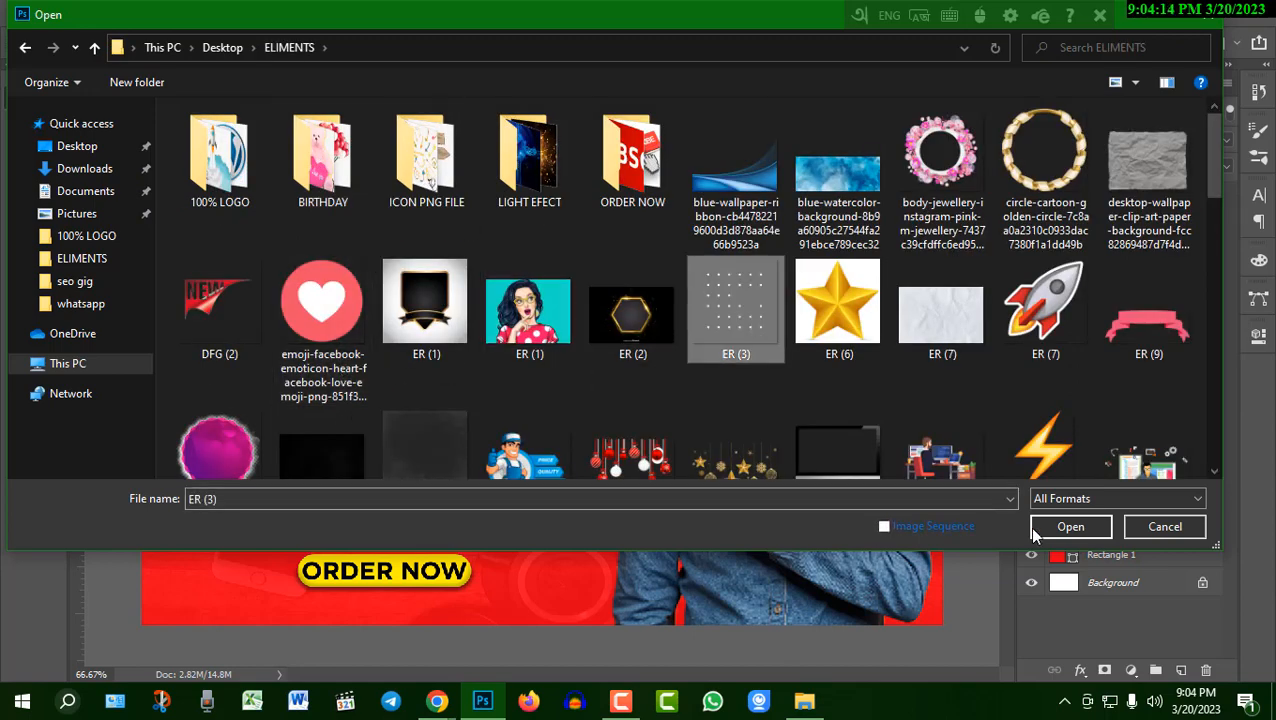
left_click(1036, 527)
Step: Select the upper two rows of dots with the Rectangular Marquee and copy them into the Untitled-1 gig design
right_click(50, 97)
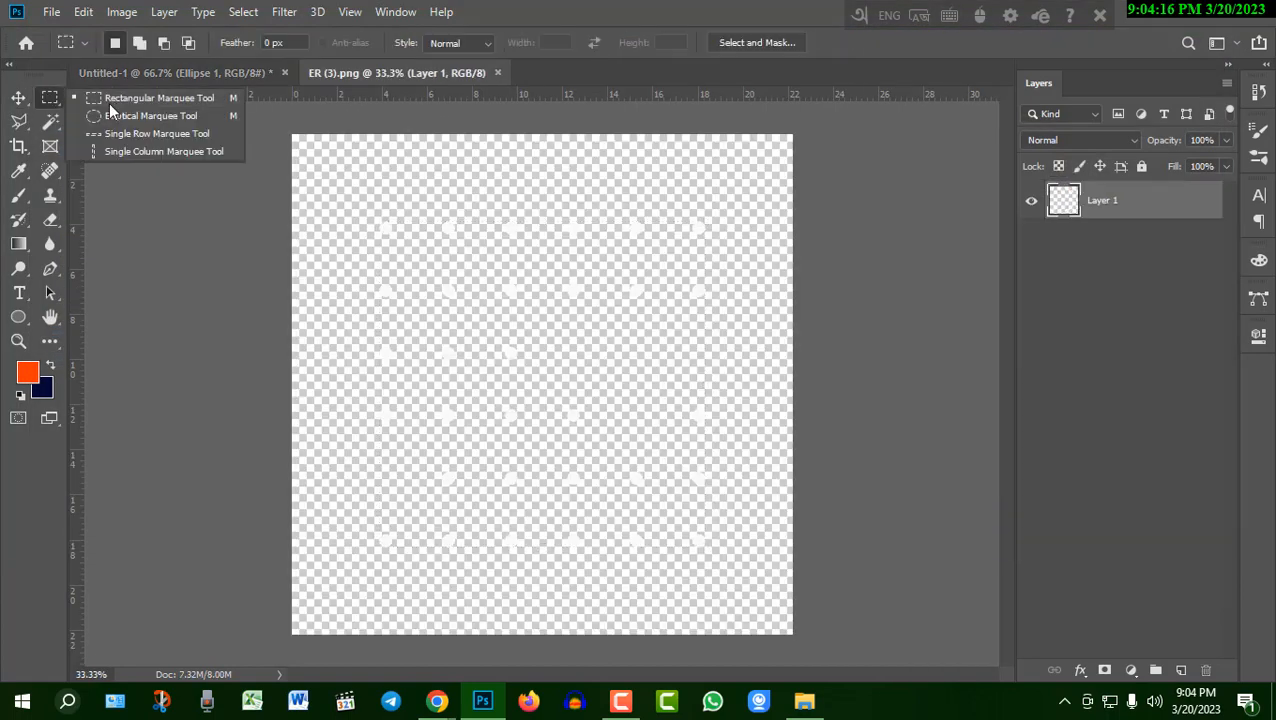
left_click(115, 97)
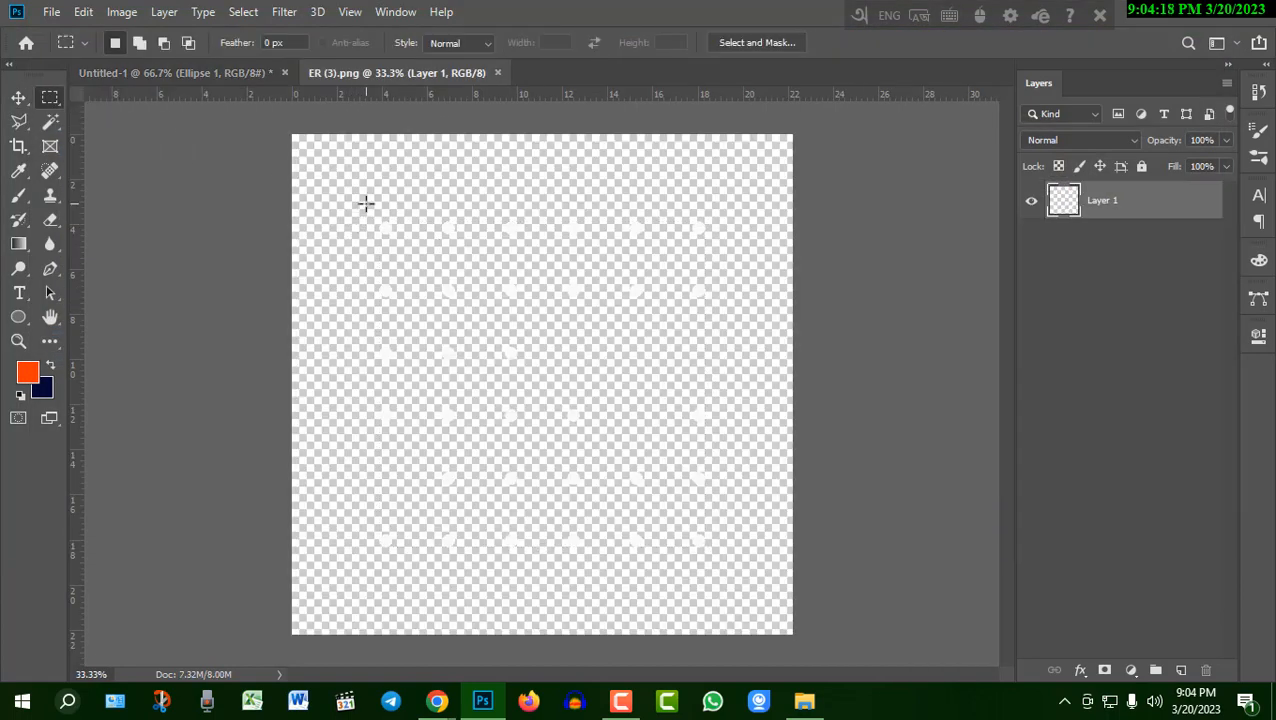
left_click_drag(366, 203, 737, 321)
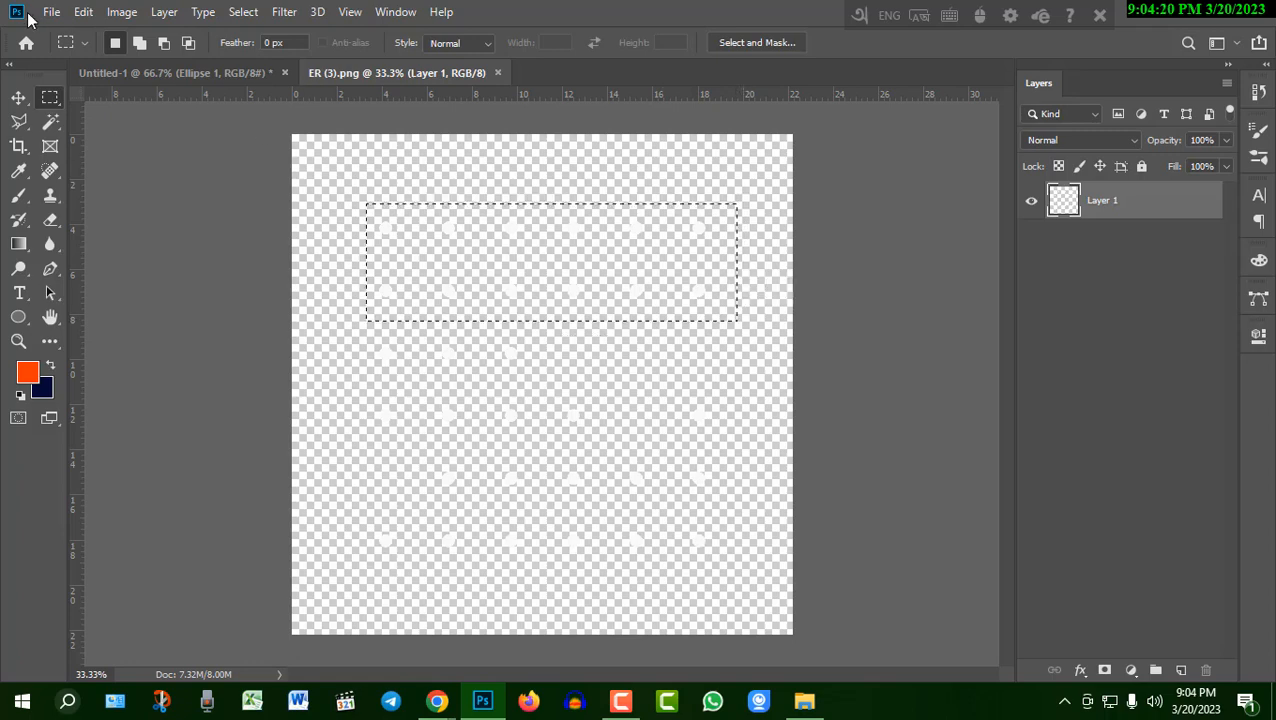
left_click(18, 97)
left_click_drag(384, 236, 333, 400)
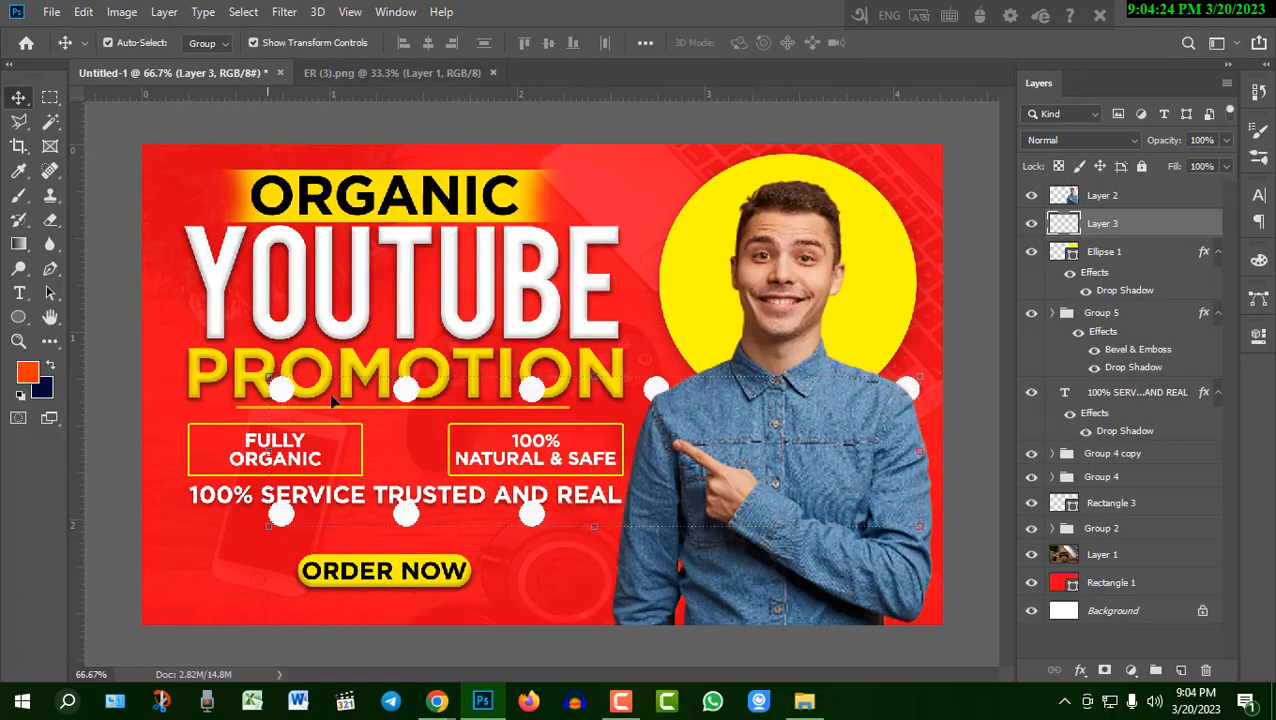
Step: Shrink the dots to about 9.43%, rotate them about 90.9° and place them in the canvas's lower left area
left_click_drag(590, 377, 184, 590)
left_click_drag(260, 577, 197, 642)
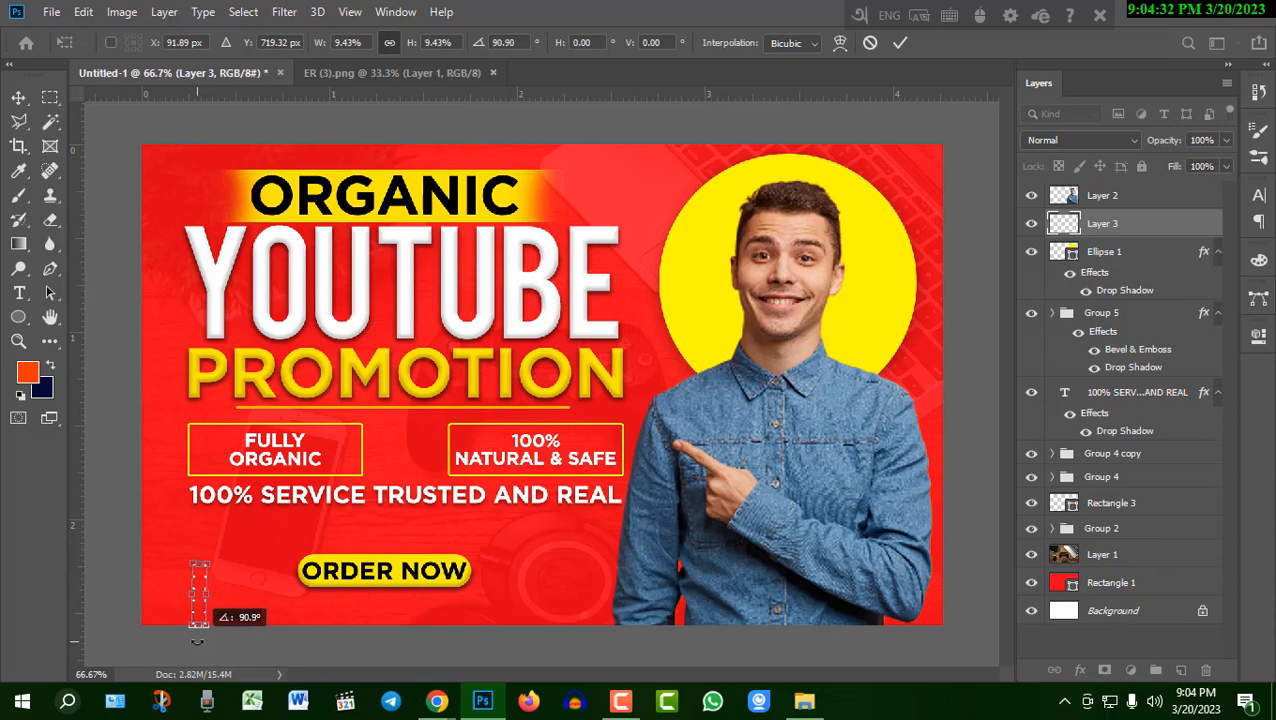
left_click(900, 42)
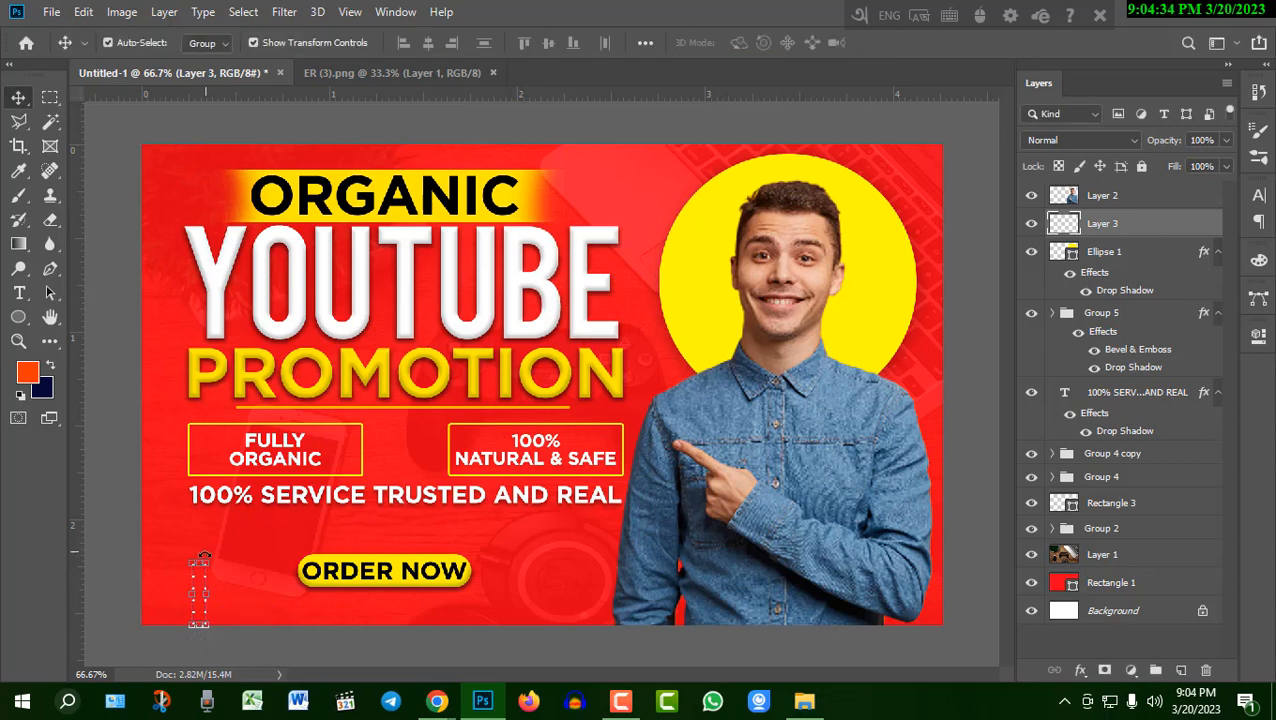
Step: Scale the small dot strip to about 84% and move it up and left, nearer the canvas's left edge
key("ctrl+t")
left_click_drag(199, 572, 182, 547)
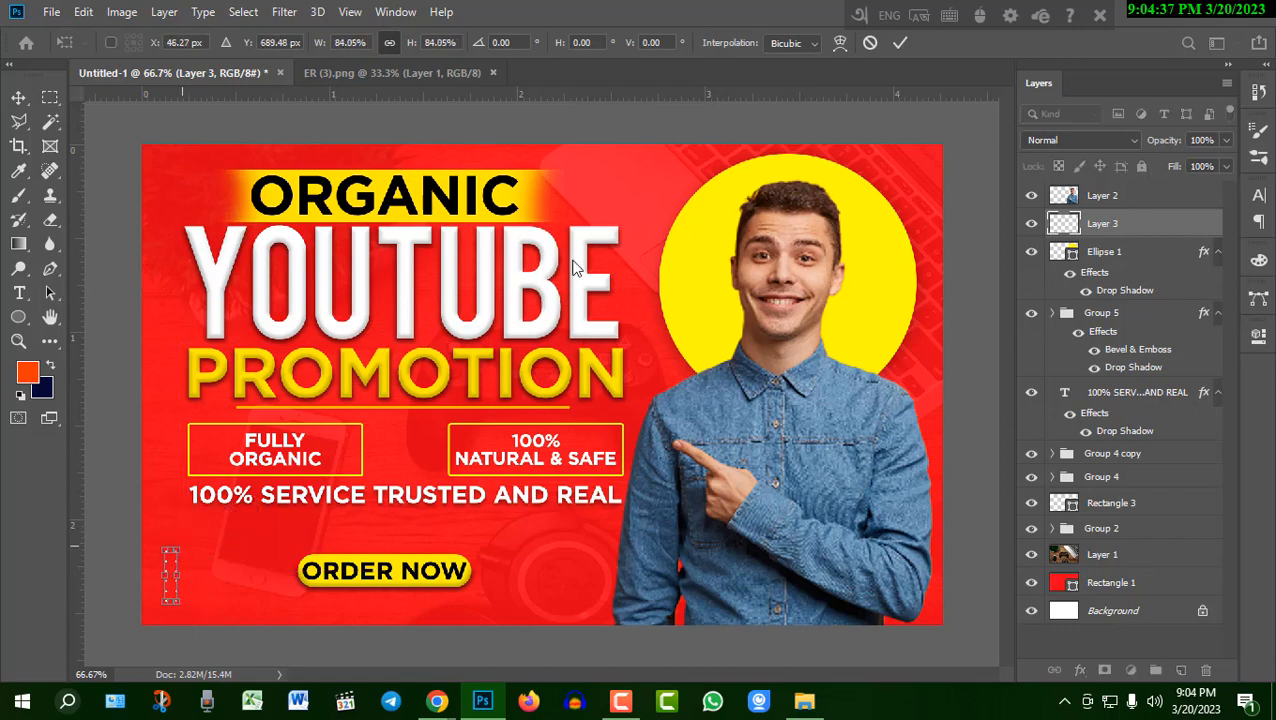
left_click(900, 42)
Step: Duplicate the dot strip layer and nudge the copy right to extend the dots into a wider grid
right_click(1098, 222)
left_click(1030, 103)
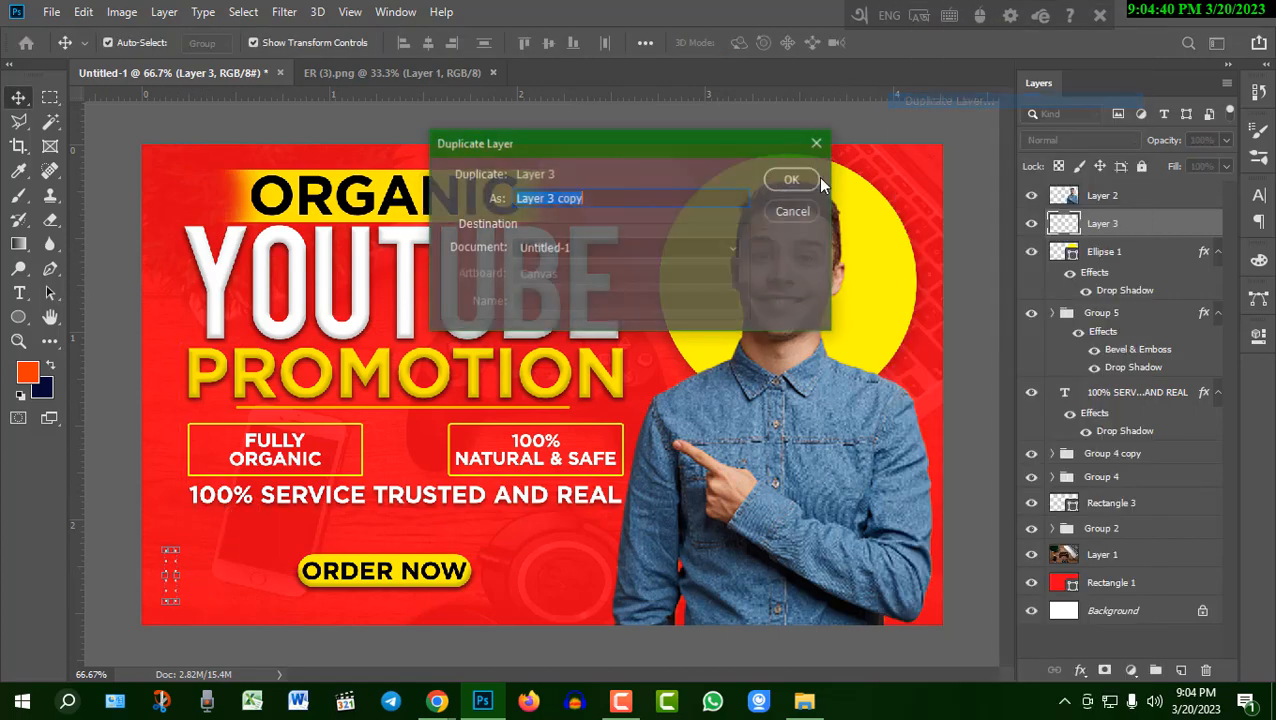
left_click(795, 178)
key("Right")
key("Right")
key("Right")
key("Right")
key("Right")
key("Right")
key("Right")
key("Right")
key("Right")
key("Right")
key("Right")
key("Right")
key("Right")
key("Right")
key("Right")
key("Right")
key("Right")
key("Right")
key("Right")
key("Right")
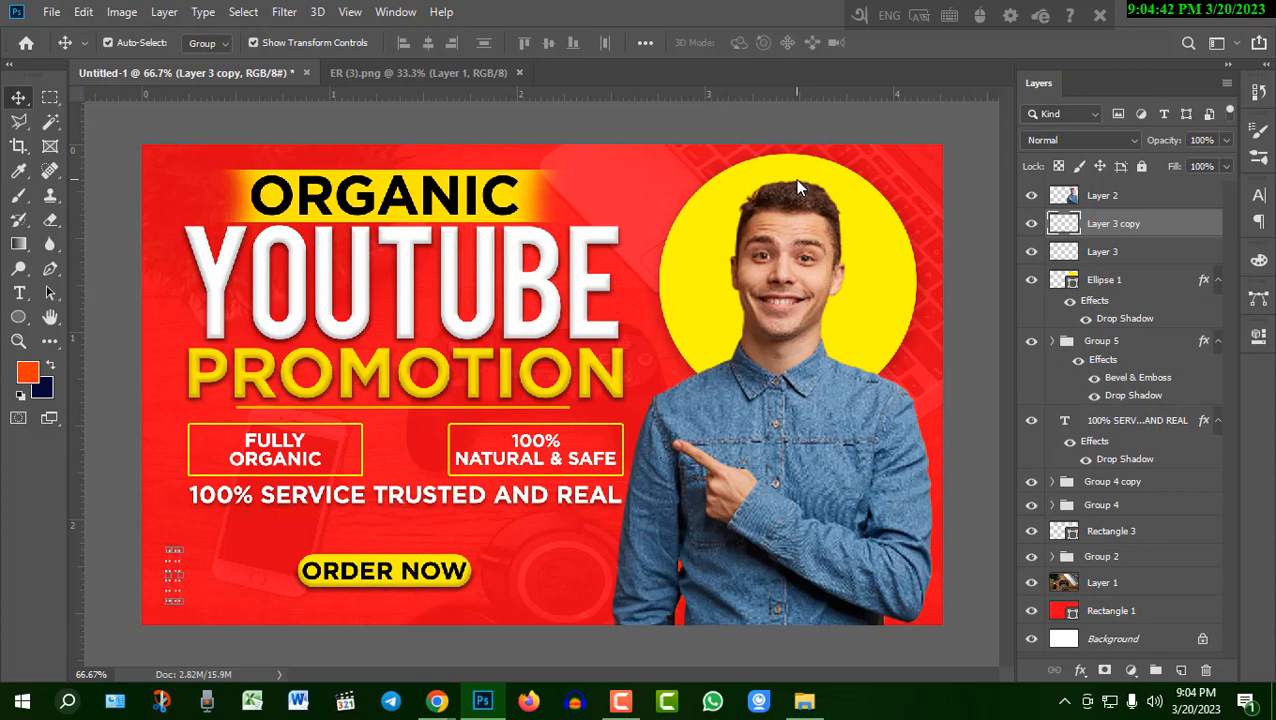
Step: Group the two dot strip layers, Layer 3 and Layer 3 copy, keeping the dot grid's size and position
left_click(990, 300)
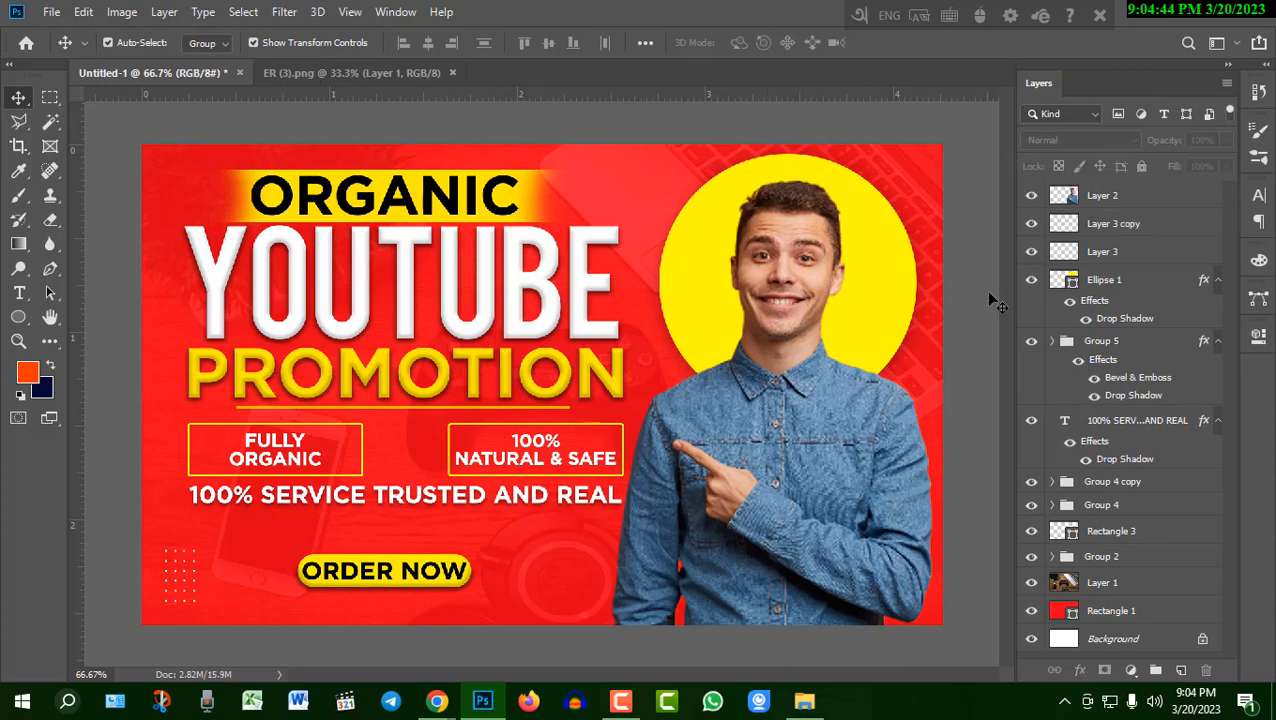
left_click(1151, 225)
left_click(1144, 257, "ctrl")
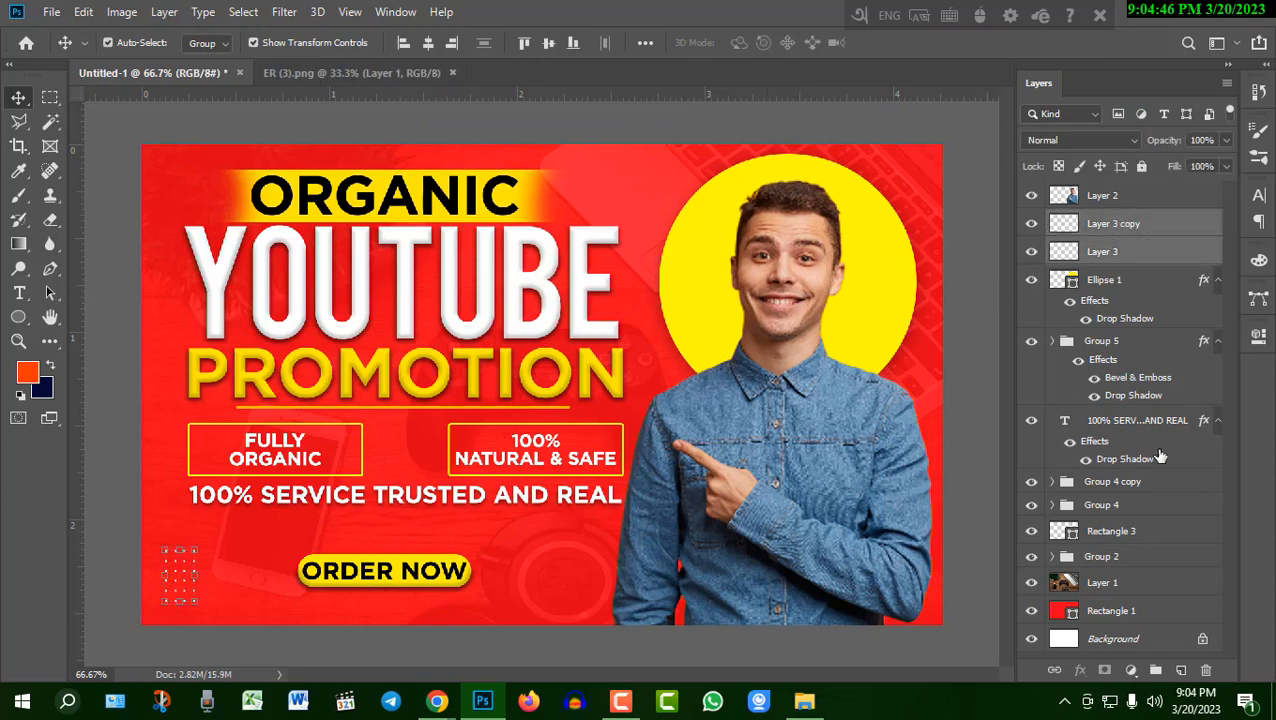
left_click(1157, 670)
key("ctrl+t")
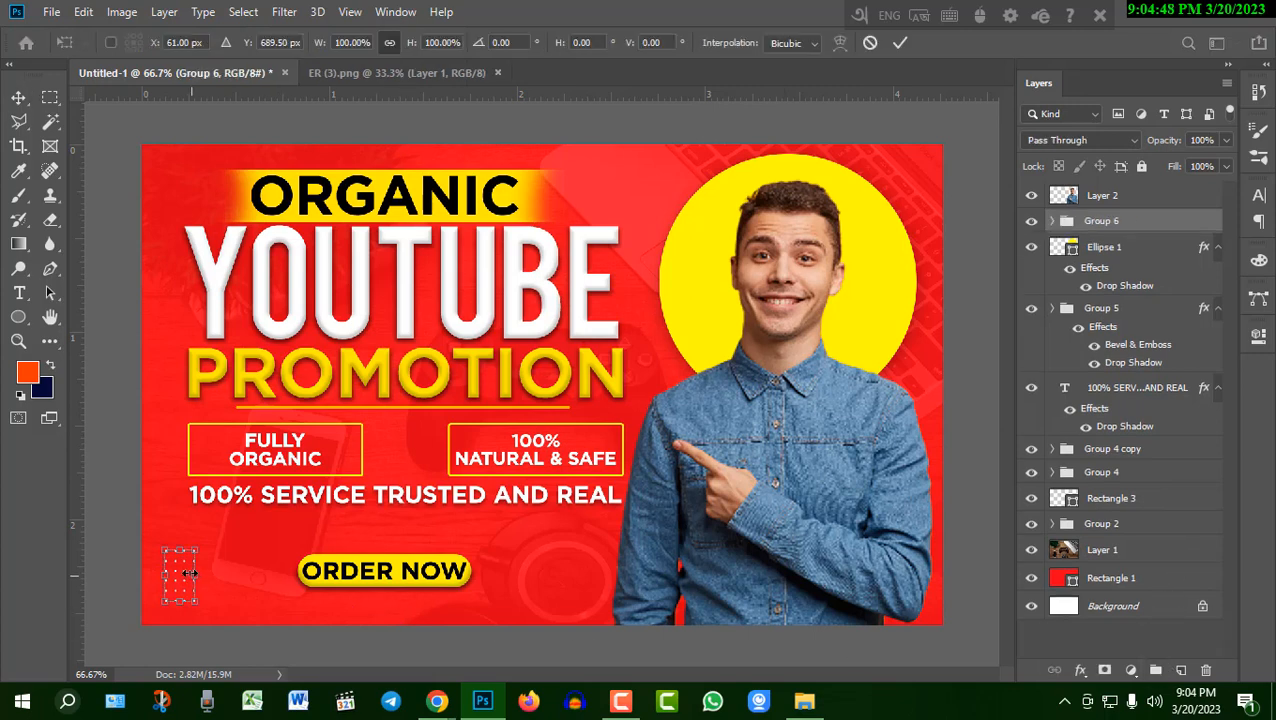
left_click(900, 43)
left_click(603, 133)
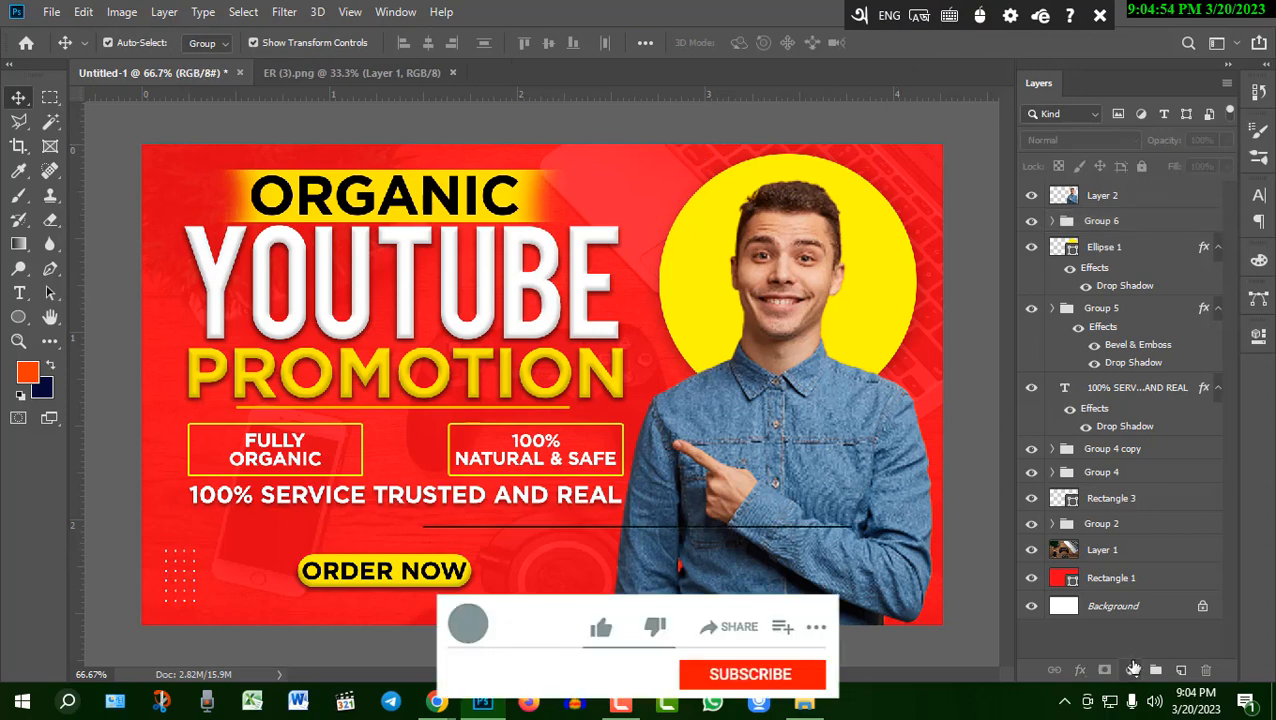
Step: Add a Color Balance adjustment layer above the design with midtones at Cyan-Red -6 and Magenta-Green -2
left_click(1131, 670)
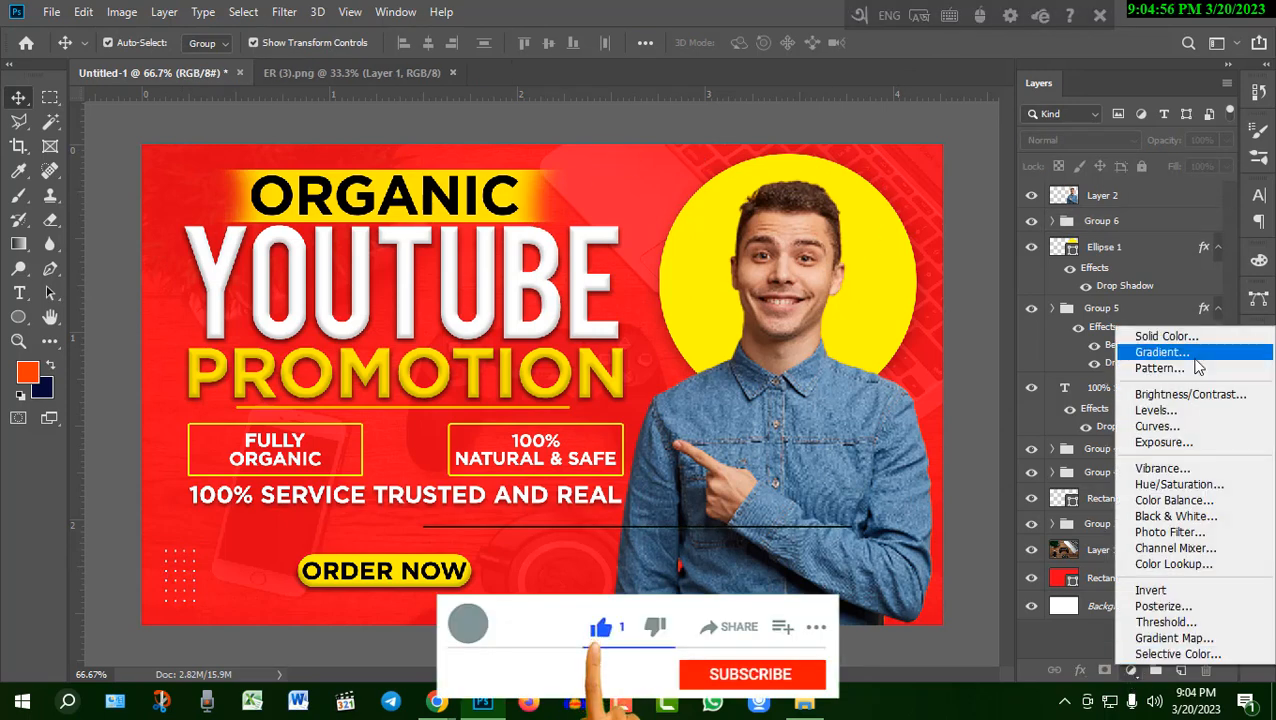
left_click(1186, 500)
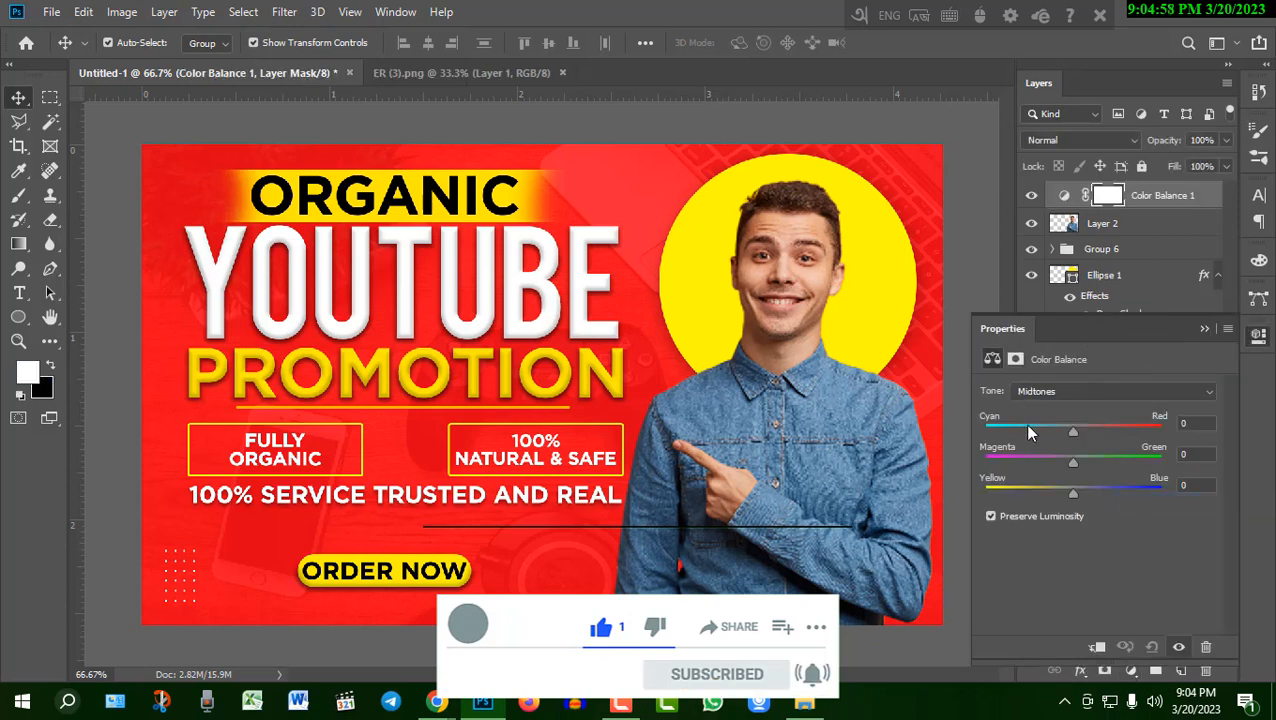
left_click_drag(1066, 436, 1071, 465)
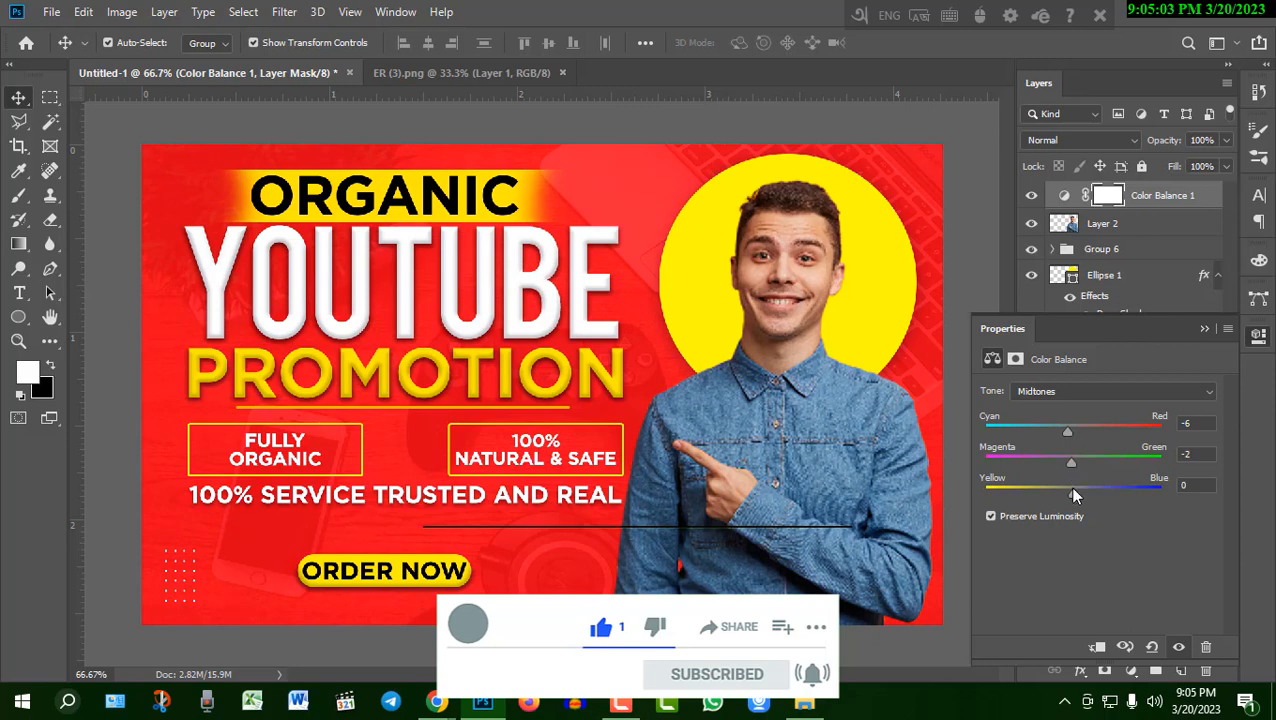
left_click(1204, 328)
Step: Add a Brightness/Contrast adjustment layer on top of the design with brightness 15 and contrast 6
left_click(1132, 670)
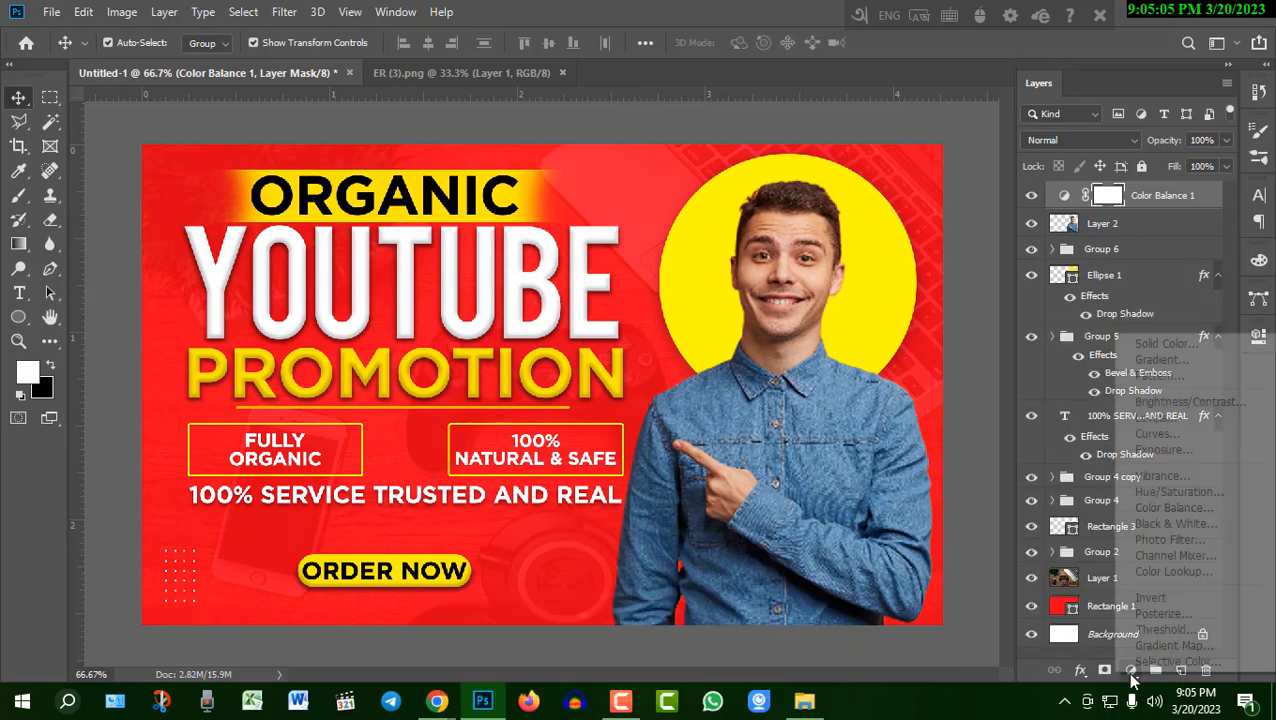
left_click(1205, 404)
left_click_drag(1096, 442, 1110, 447)
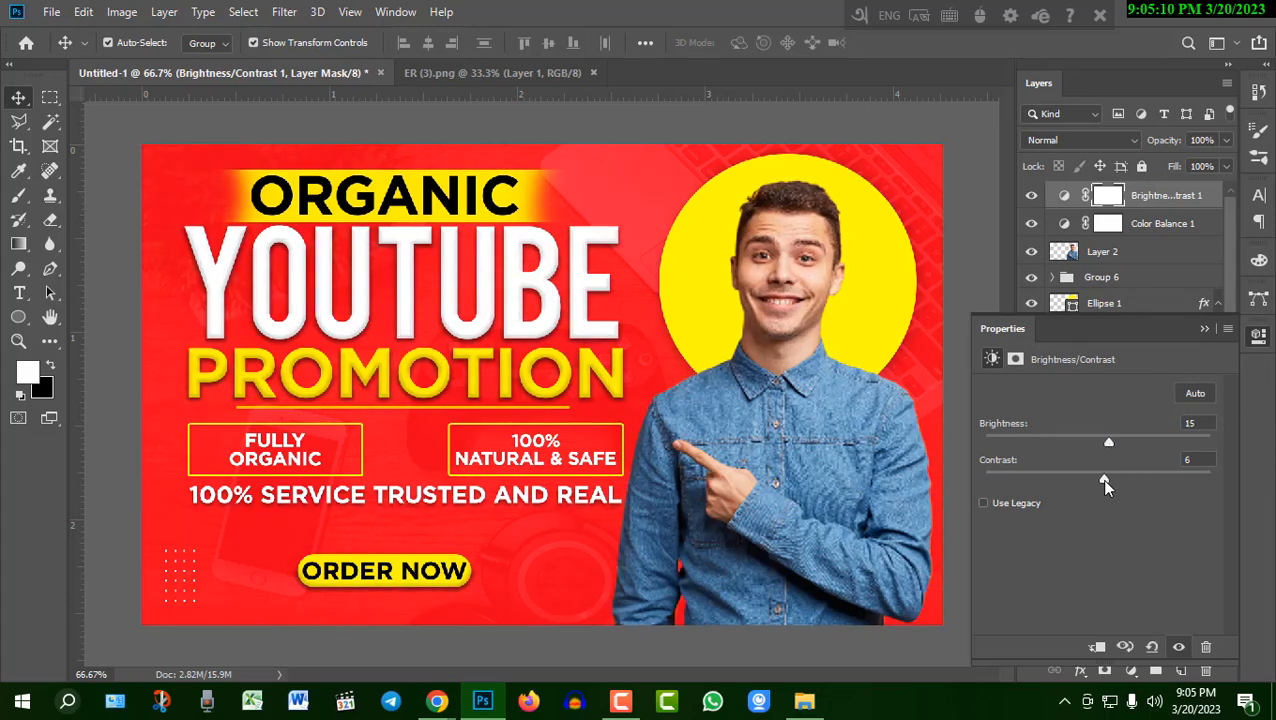
left_click(1204, 329)
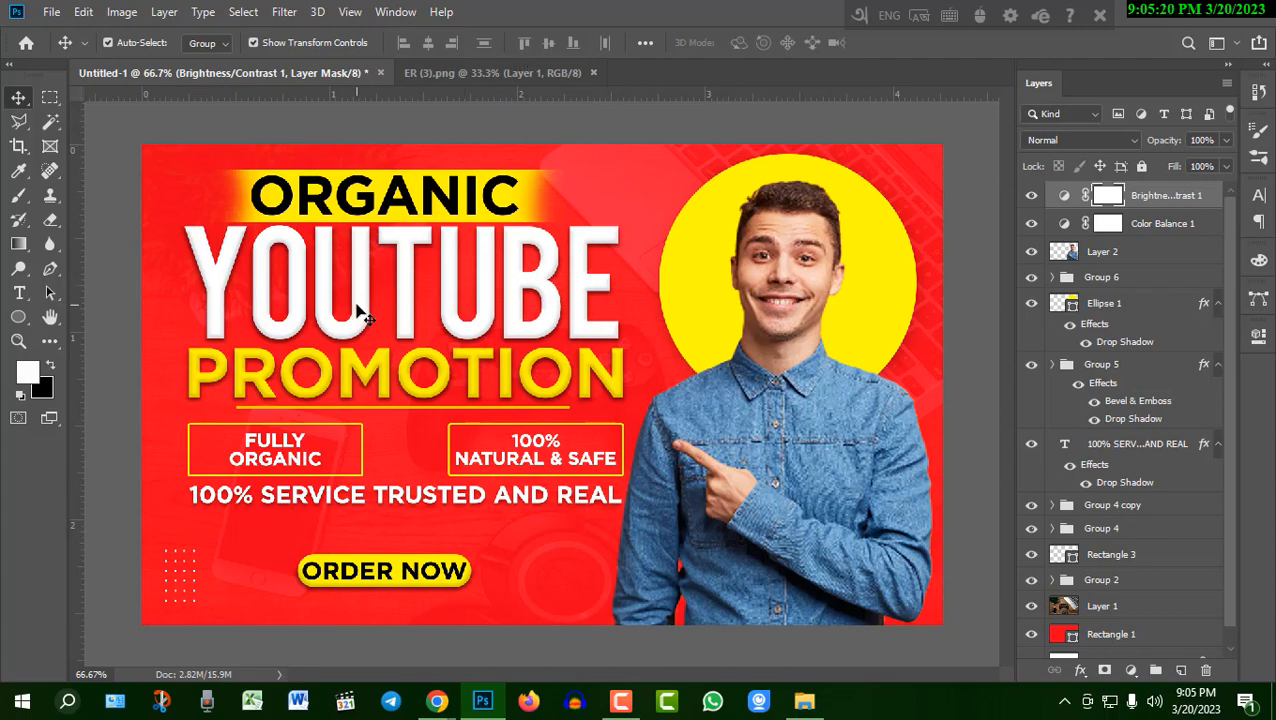
Step: Quick-export the finished design as a PNG to the Desktop with the file name YOUTUBE GIG DESIGN
left_click(51, 12)
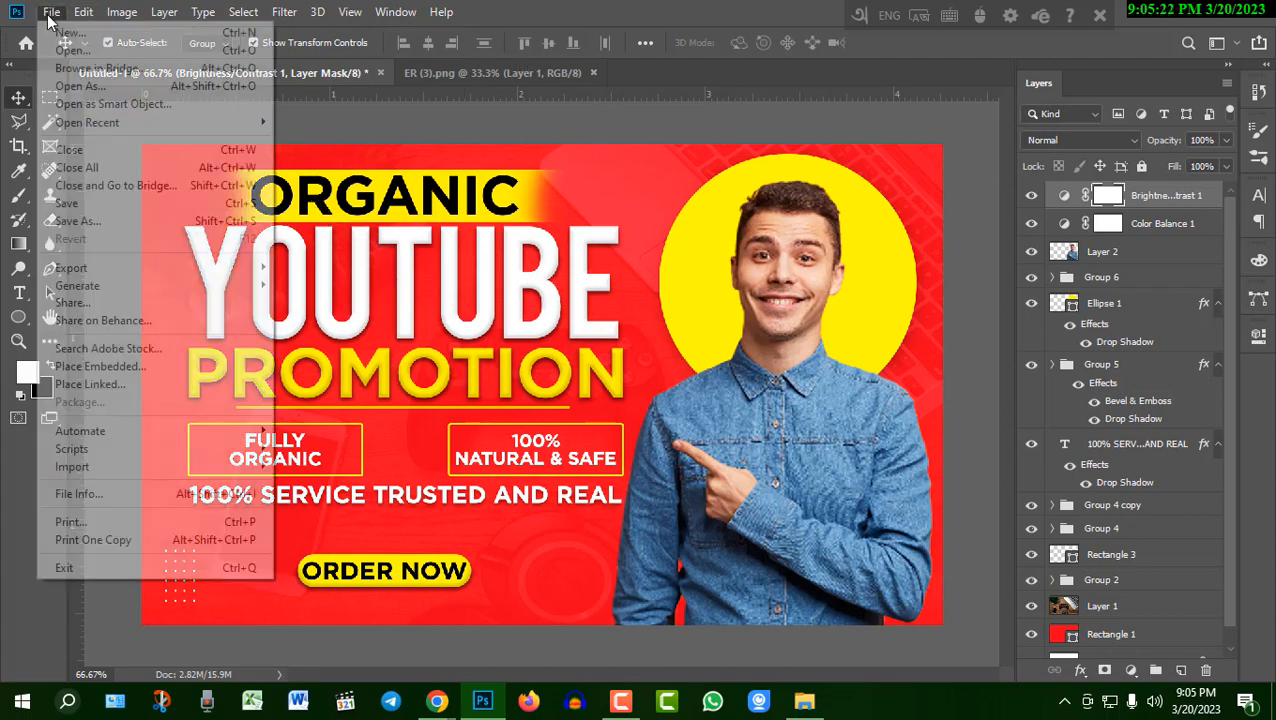
mouse_move(104, 274)
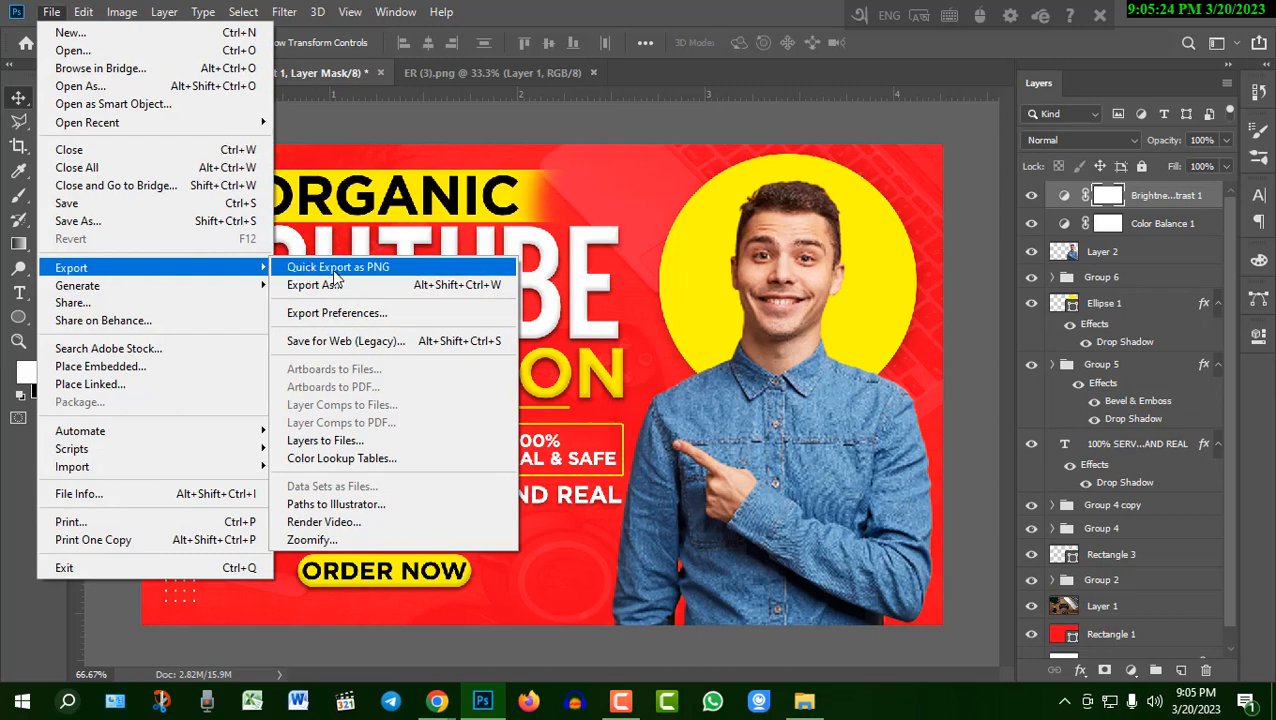
left_click(377, 276)
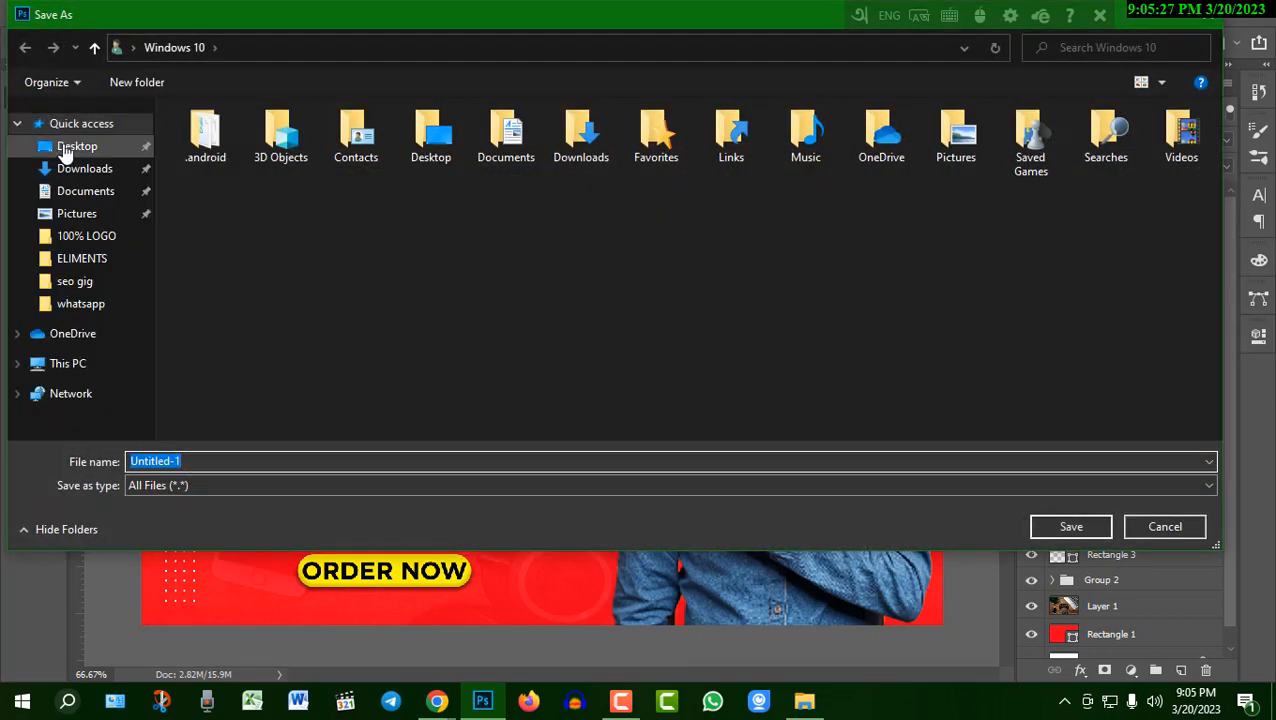
left_click(66, 148)
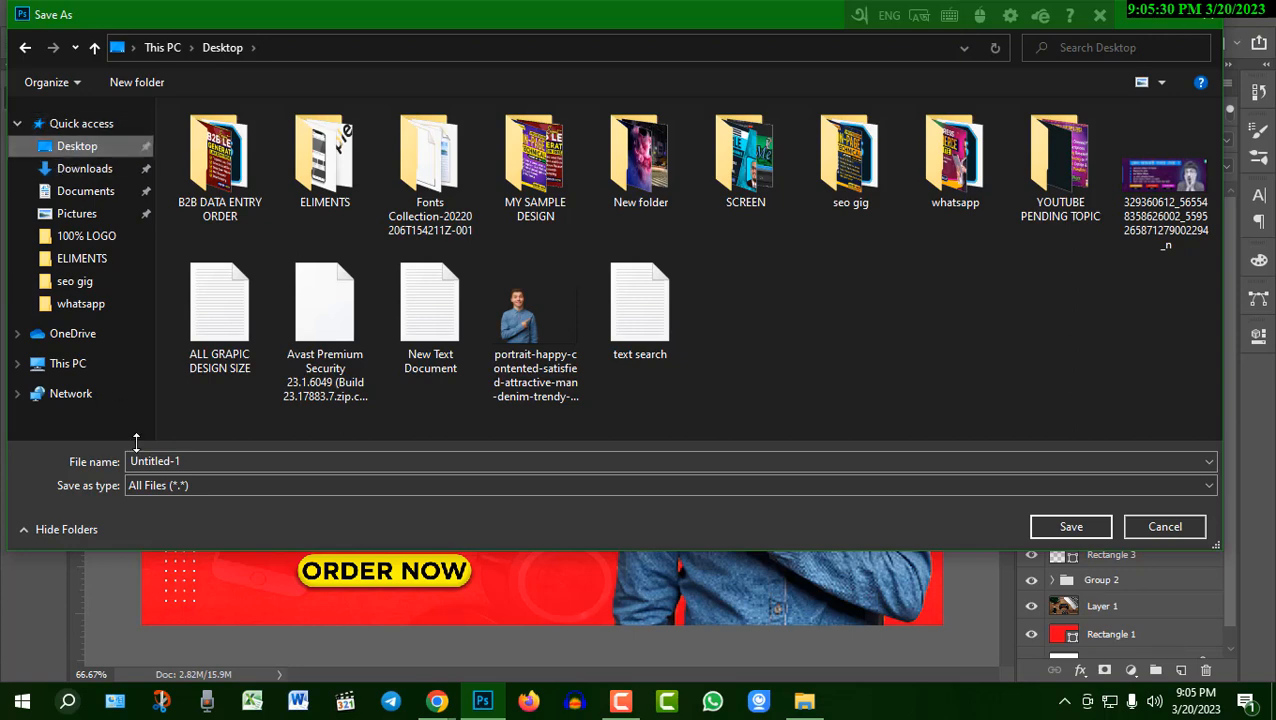
left_click(208, 462)
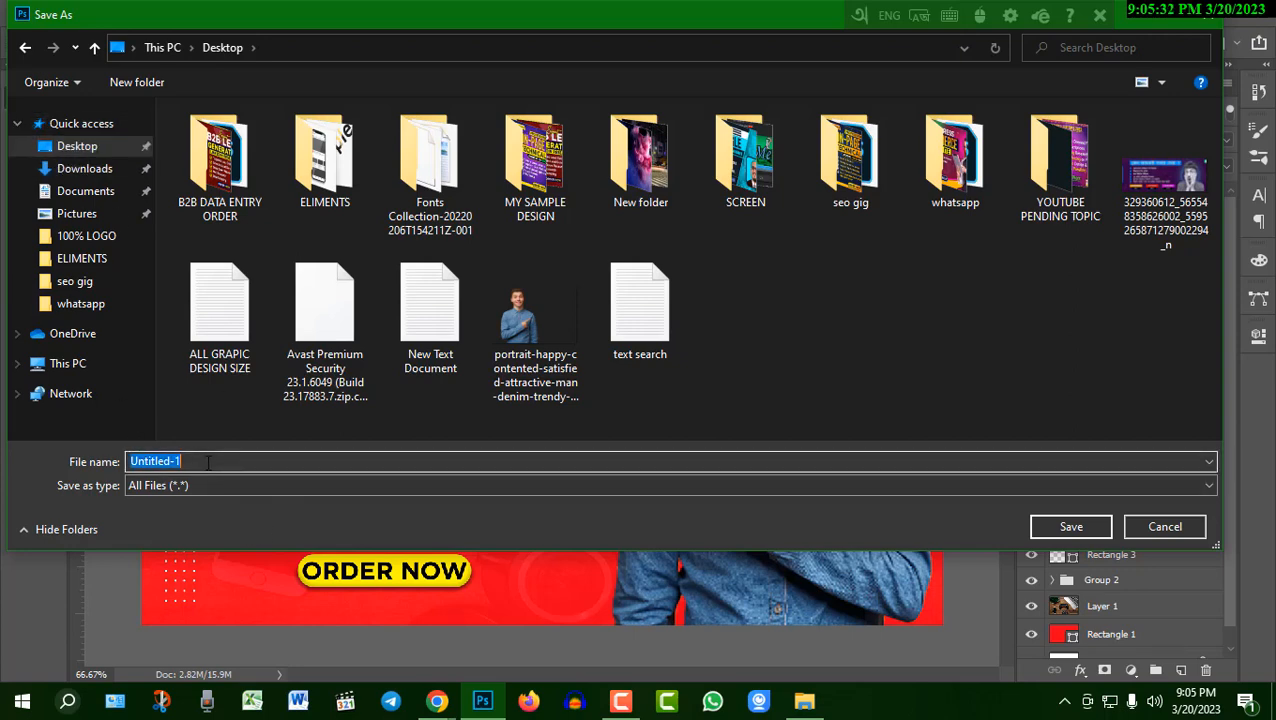
type("YOUTU")
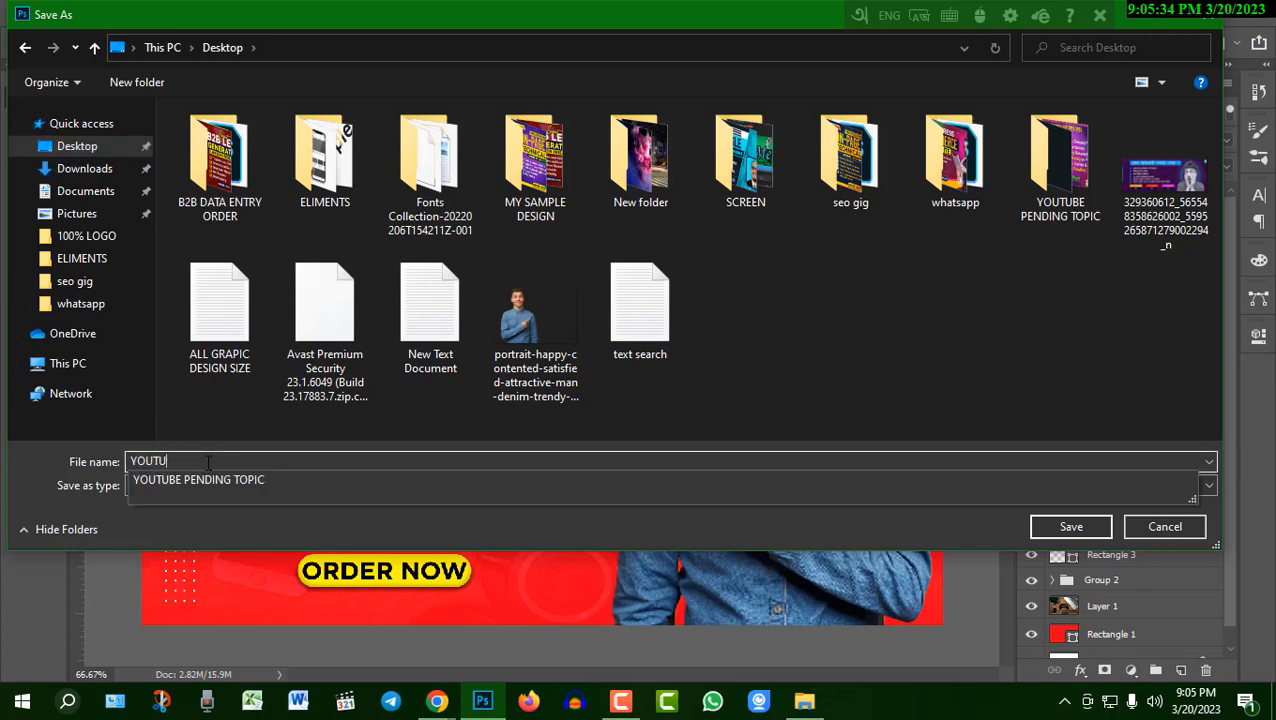
type("BE GIG DESI")
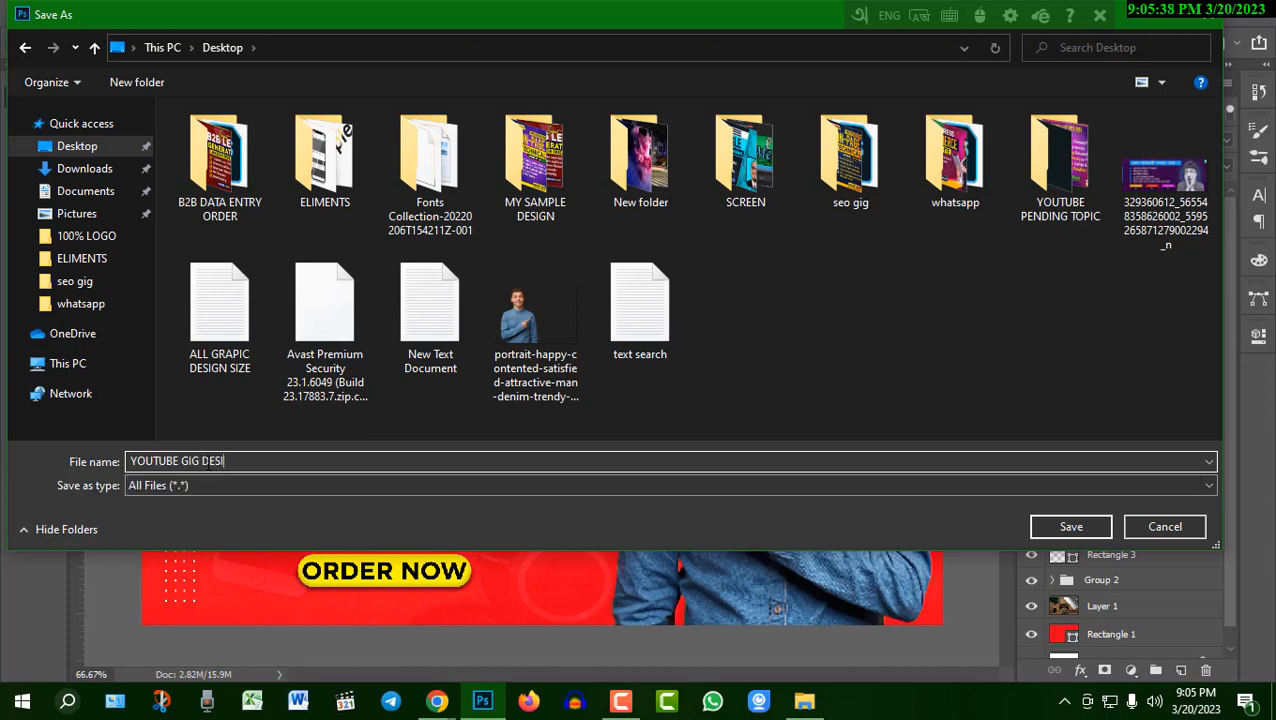
type("GN")
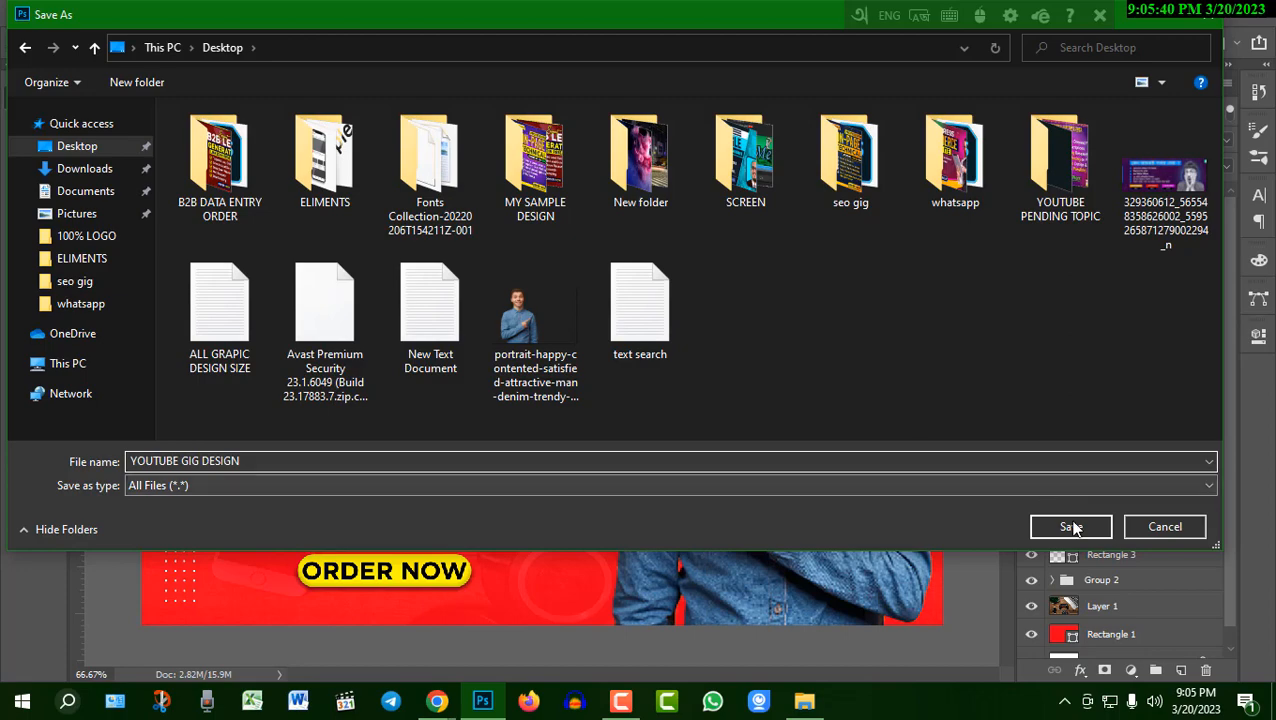
left_click(1071, 527)
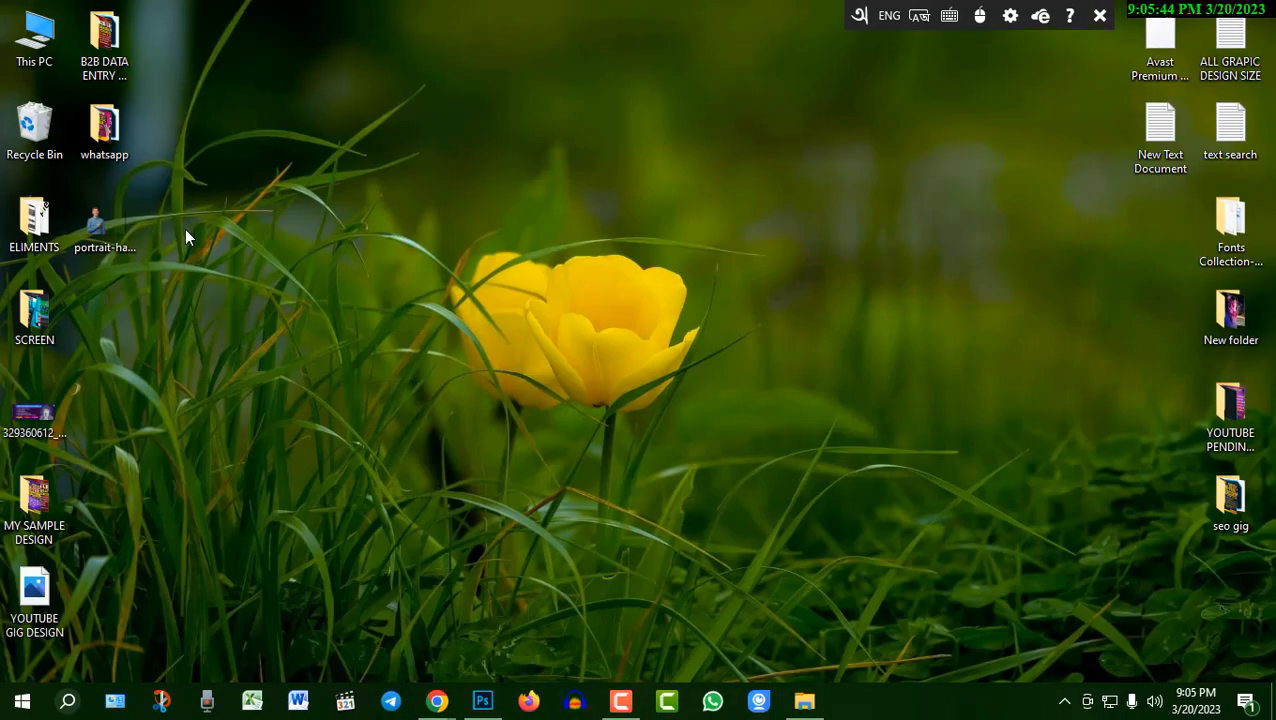
Step: Move the exported YOUTUBE GIG DESIGN file to an empty area of the desktop and open it for viewing
left_click_drag(47, 598, 526, 130)
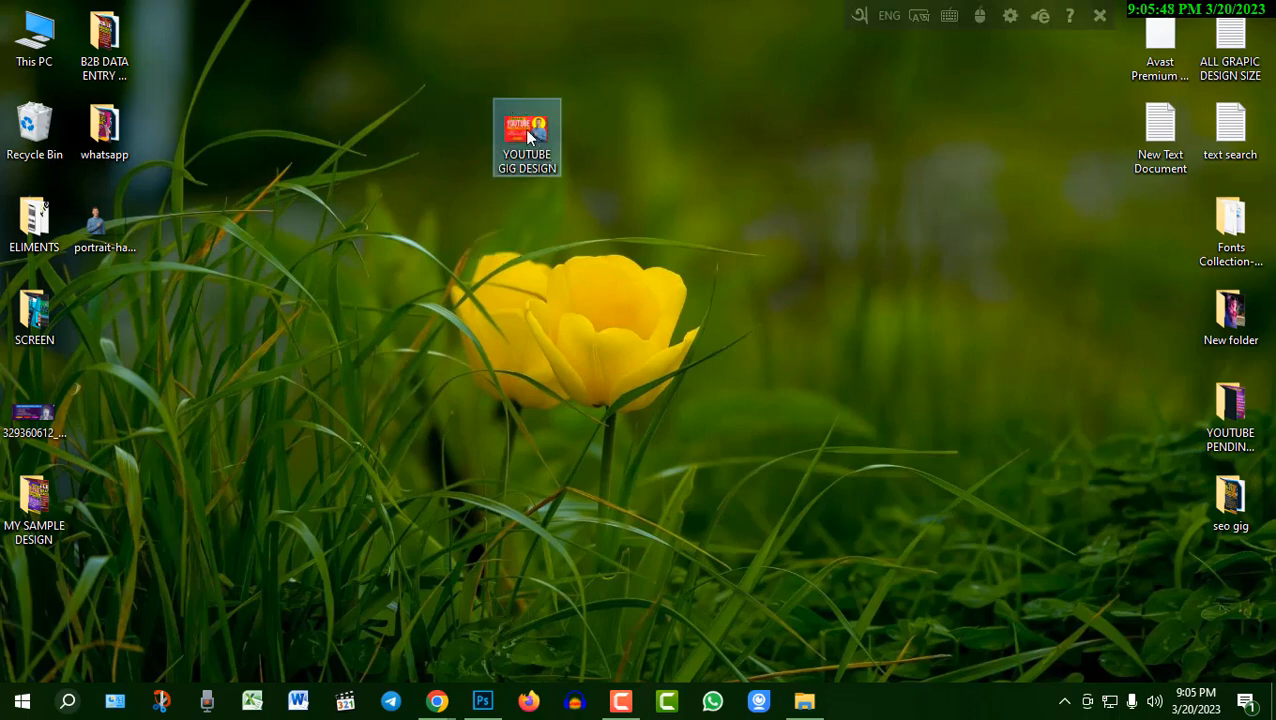
double_click(528, 136)
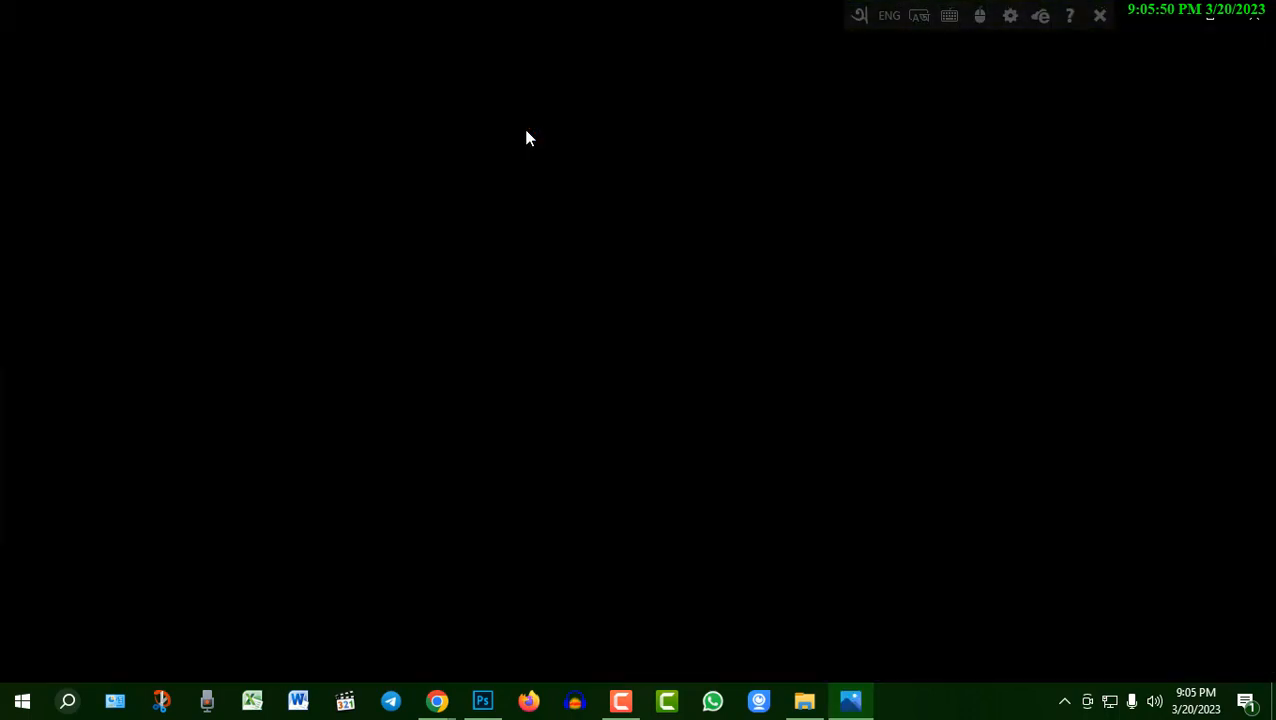